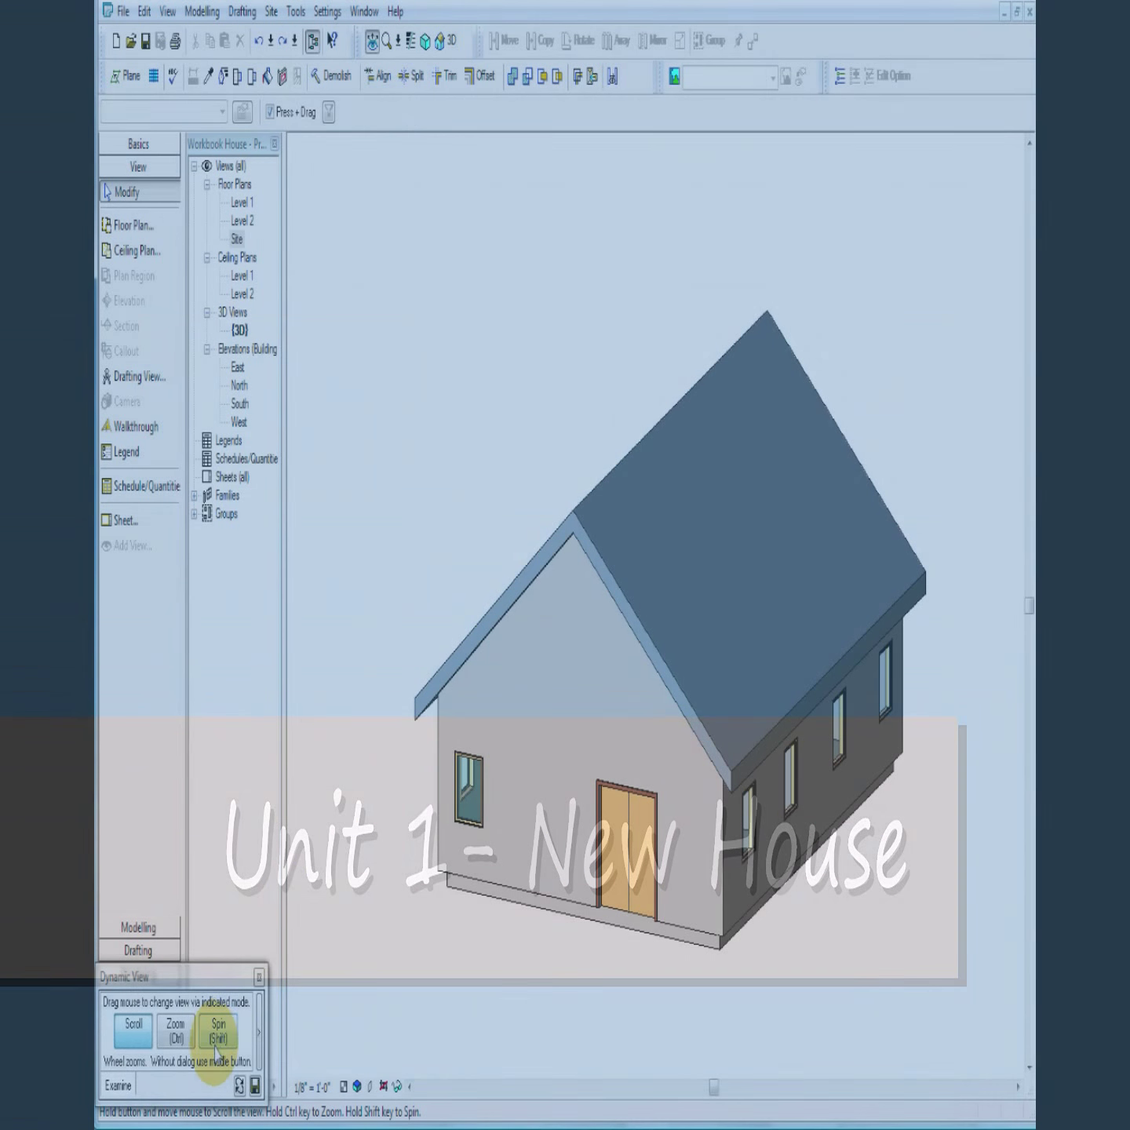
Step: Orbit the 3D view of the finished house to inspect it from another angle
click(218, 1030)
drag(541, 832, 444, 872)
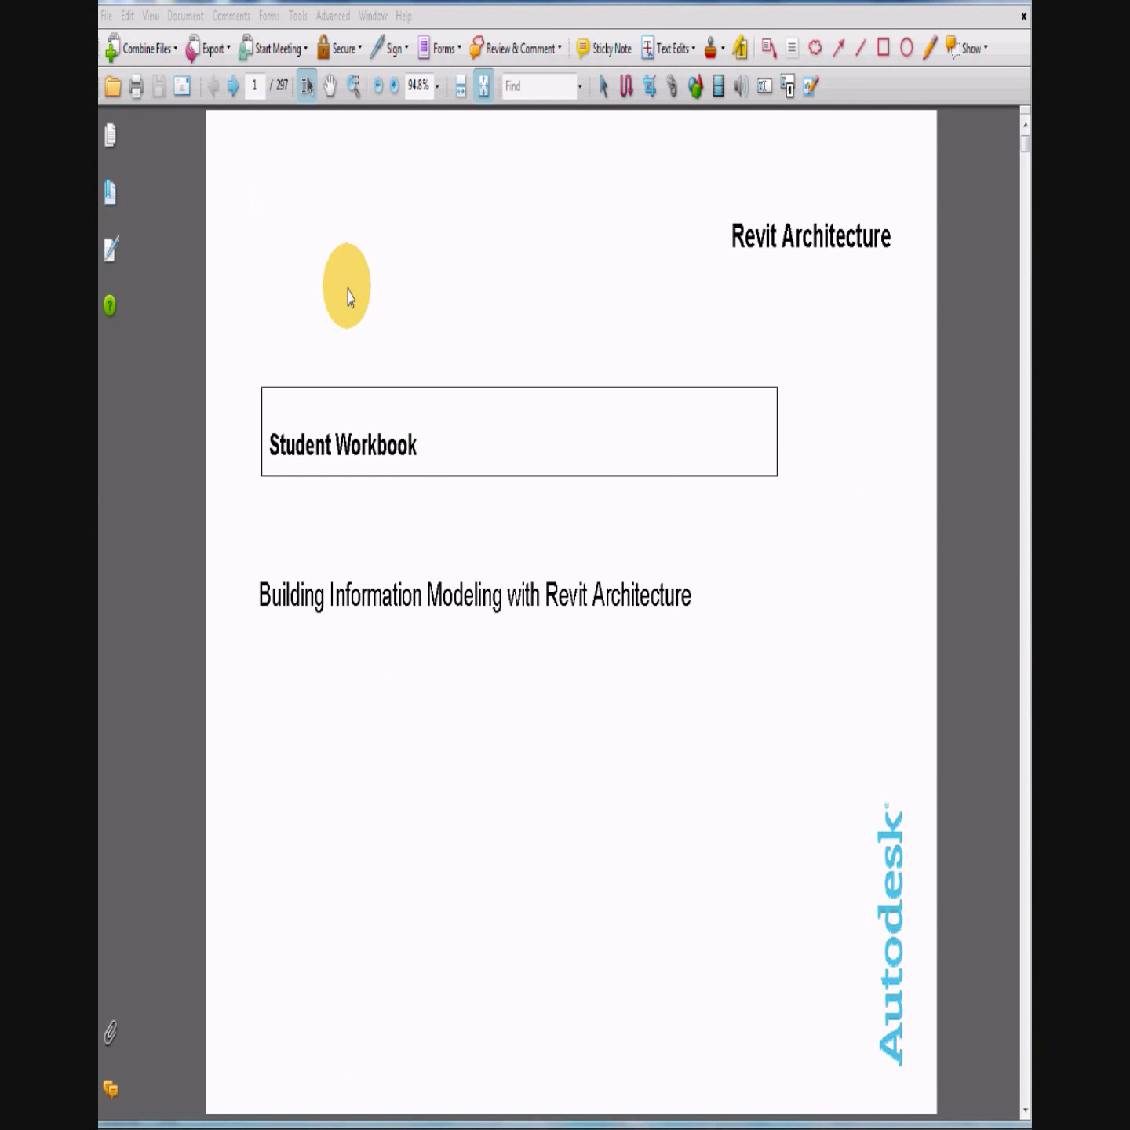
Step: In the PDF student workbook, go to page 16 and then 17 to read the exterior and interior wall instructions
click(257, 83)
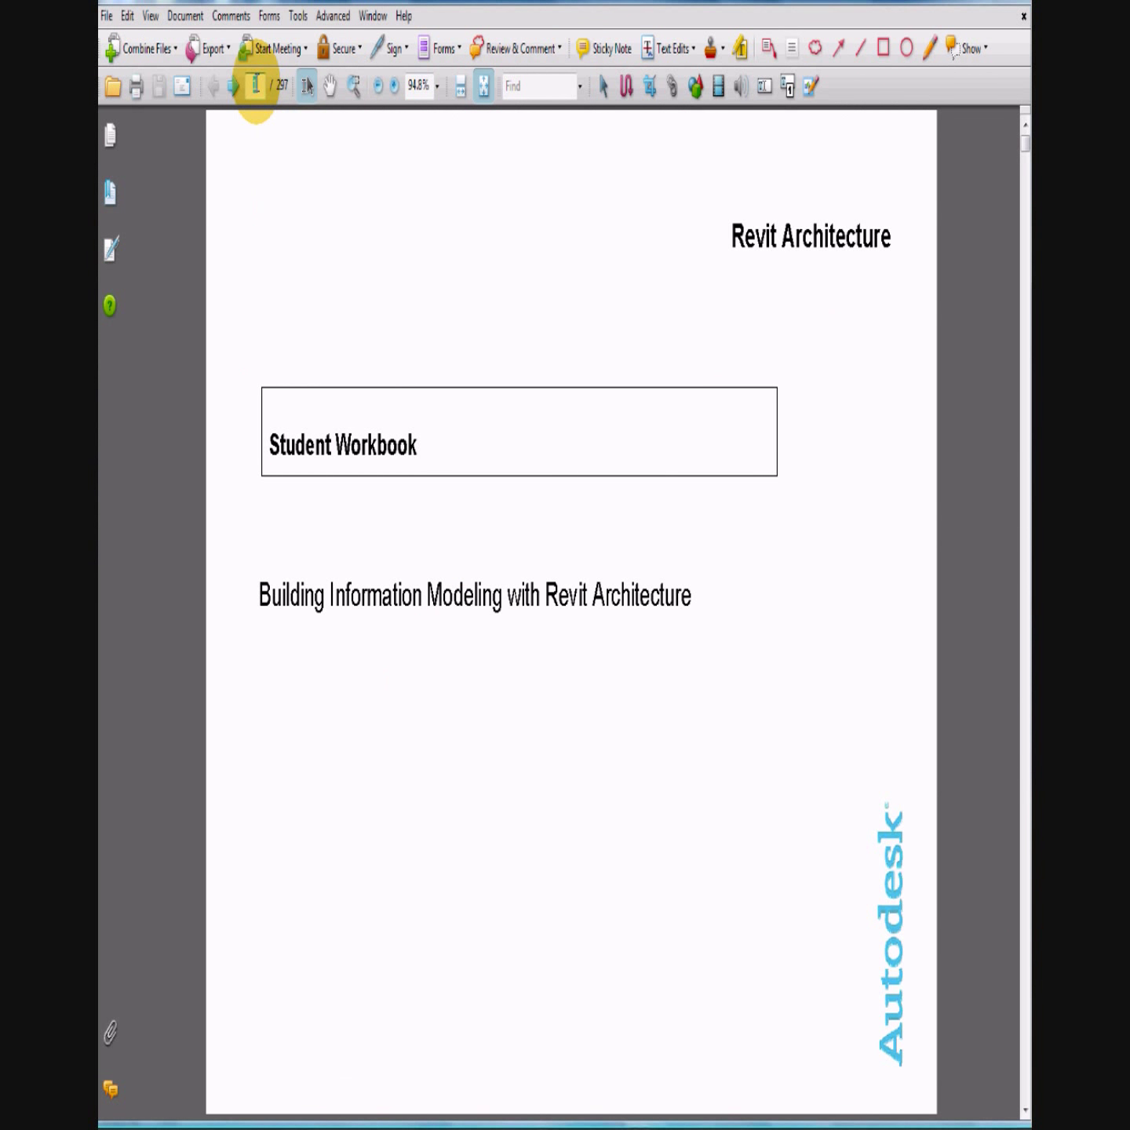
text(16)
key(Return)
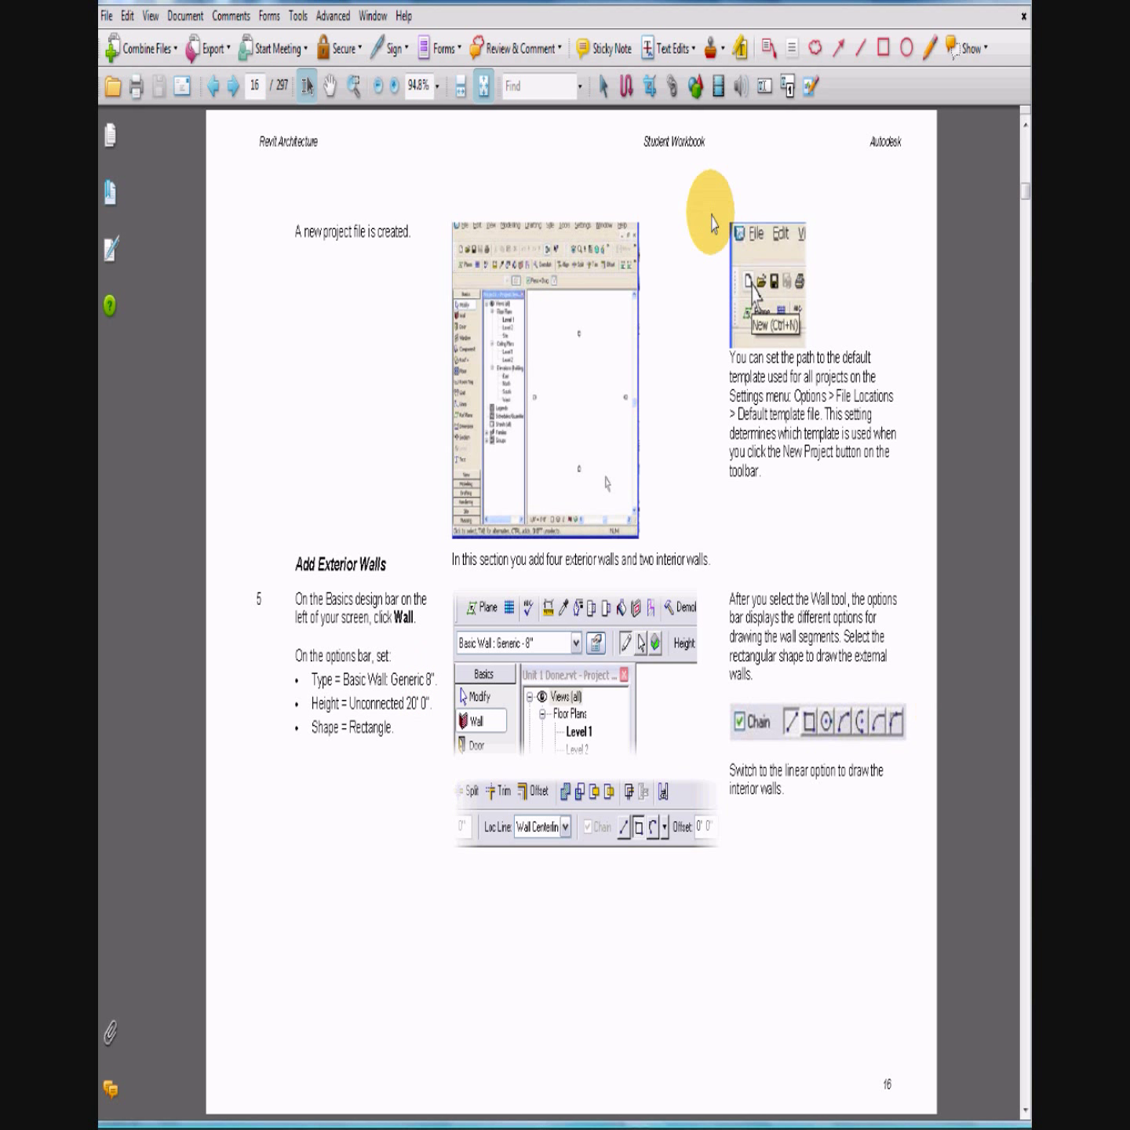
click(235, 89)
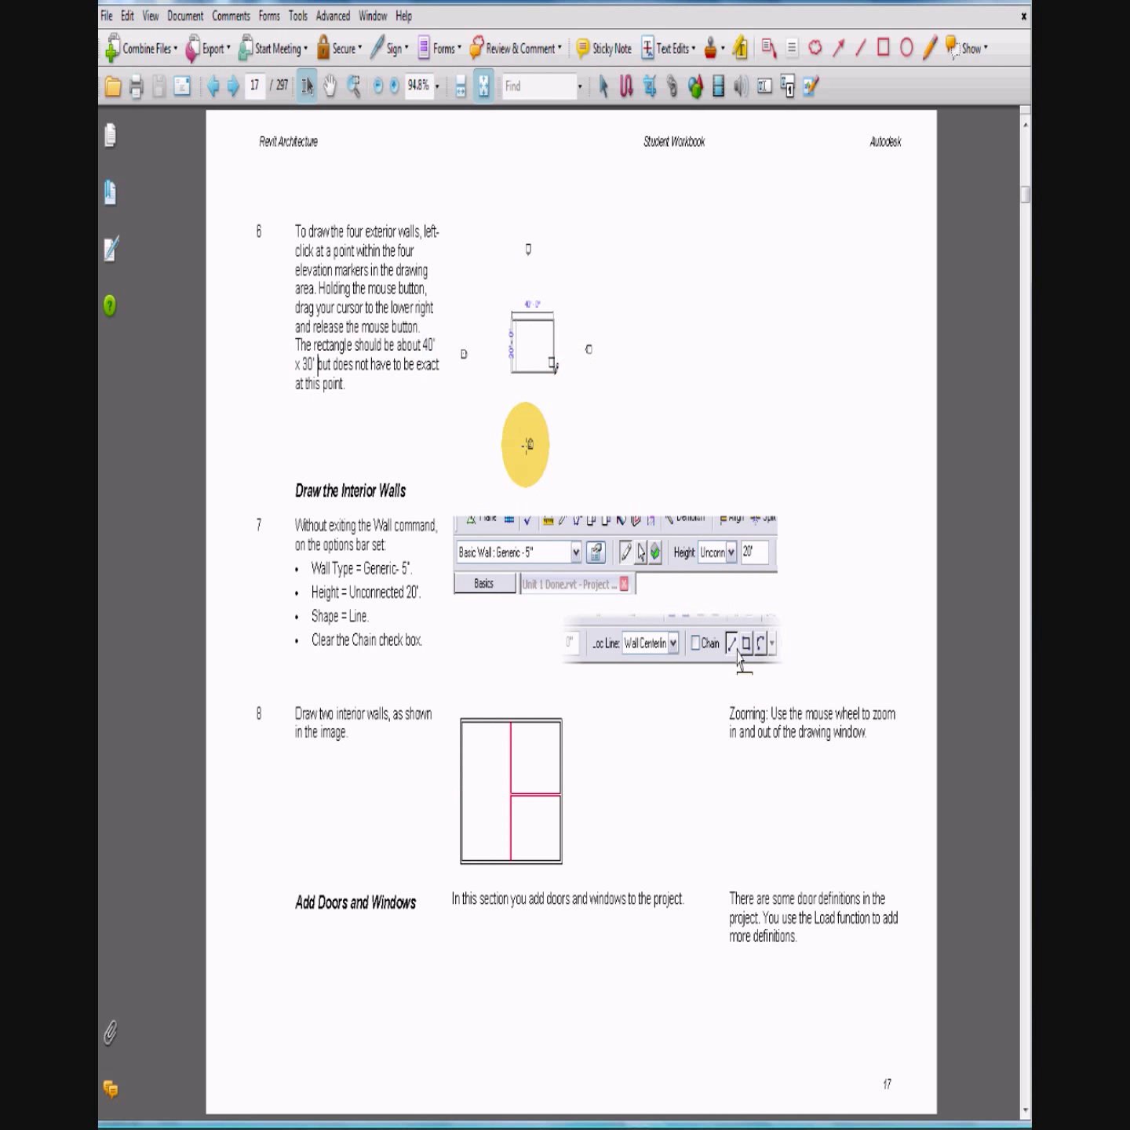
click(521, 400)
click(648, 383)
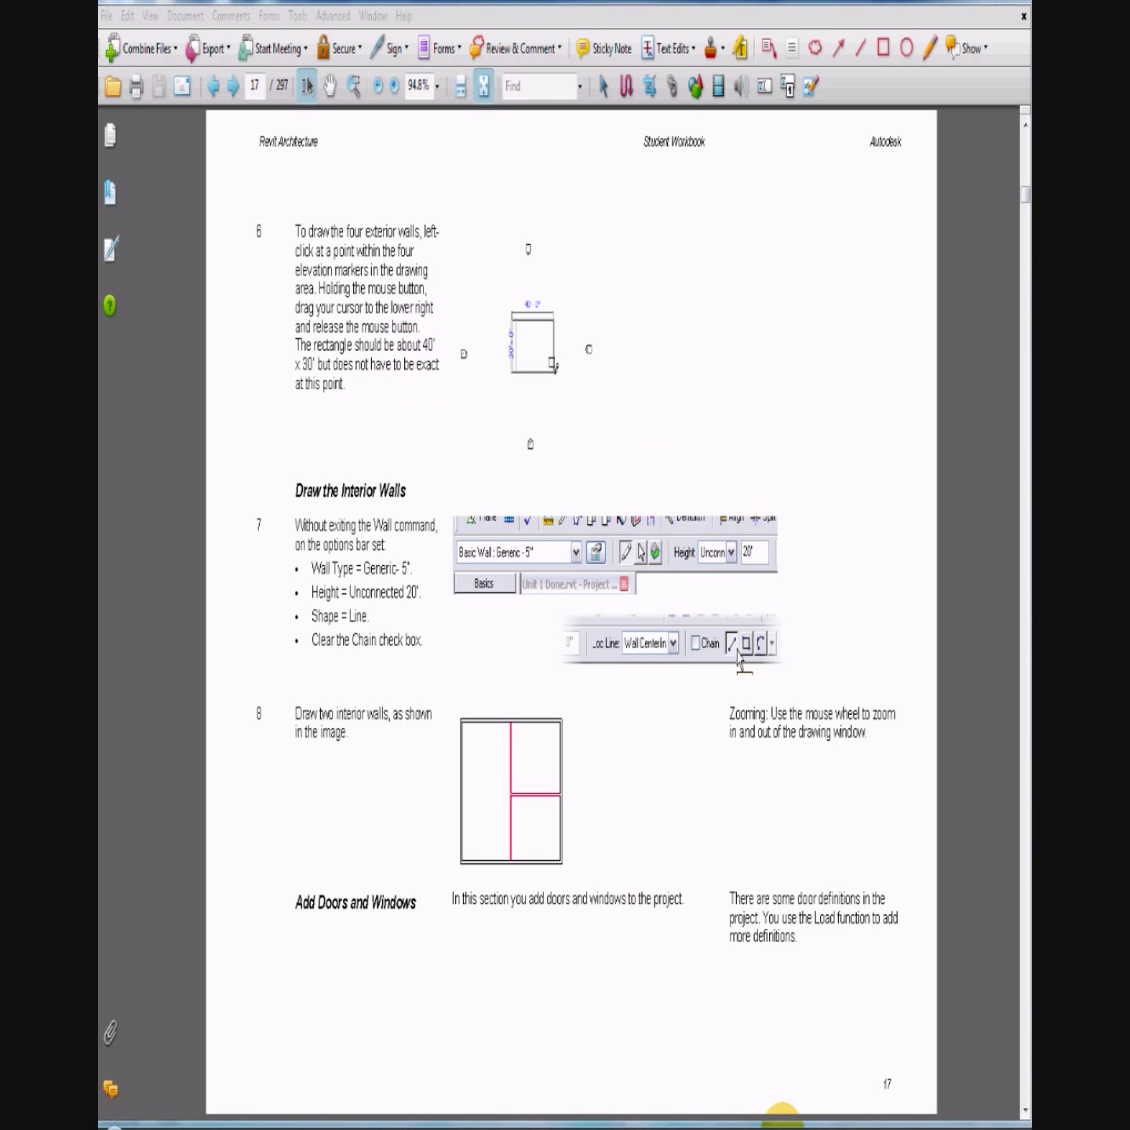
Step: Switch to Revit and draw a rectangle of Generic - 8" exterior walls, about 40' by 30', between the elevation markers
click(780, 1118)
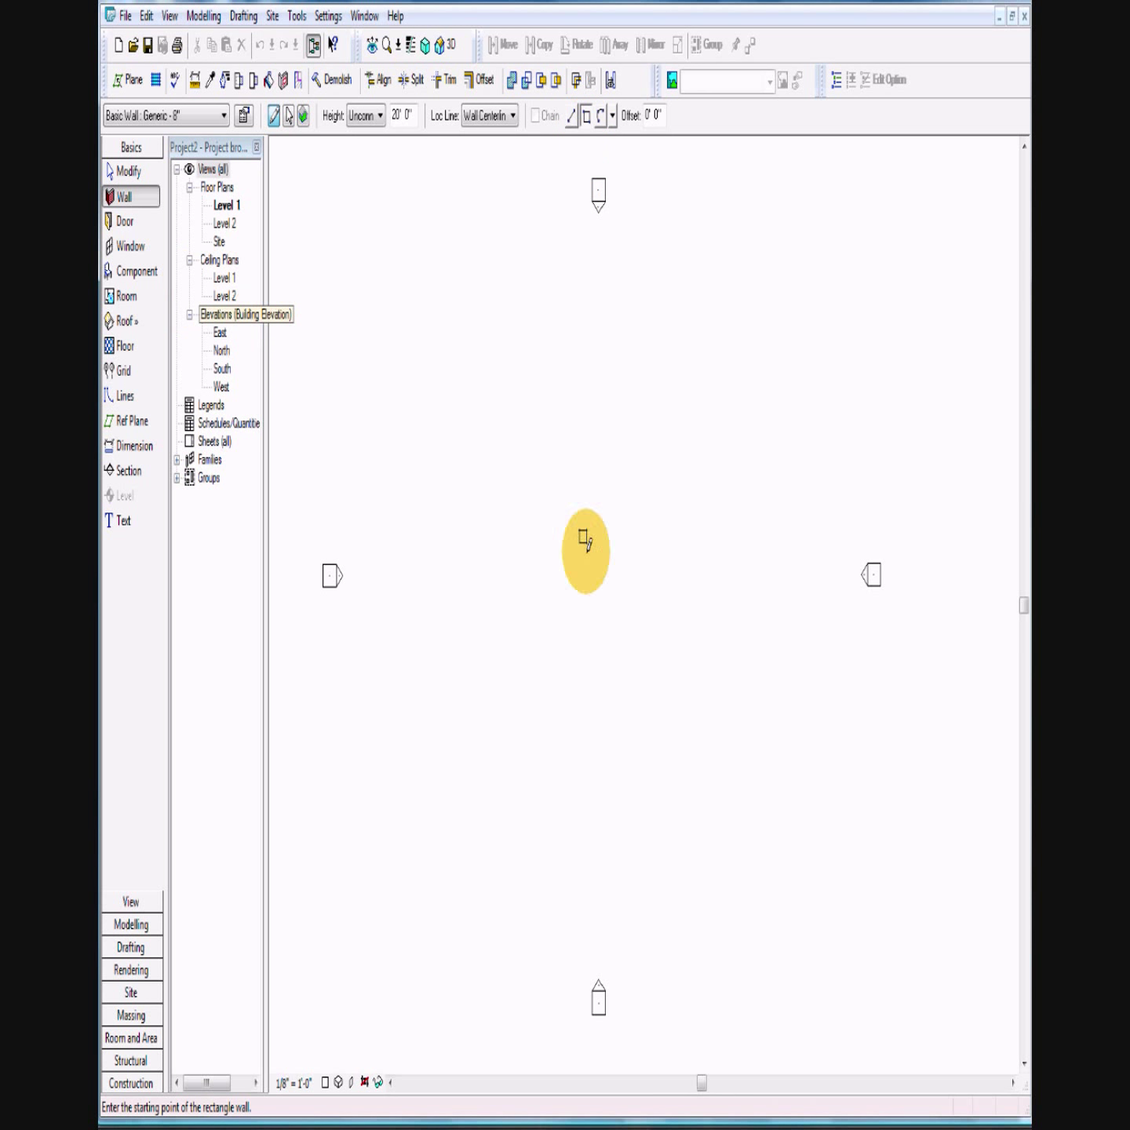
click(471, 715)
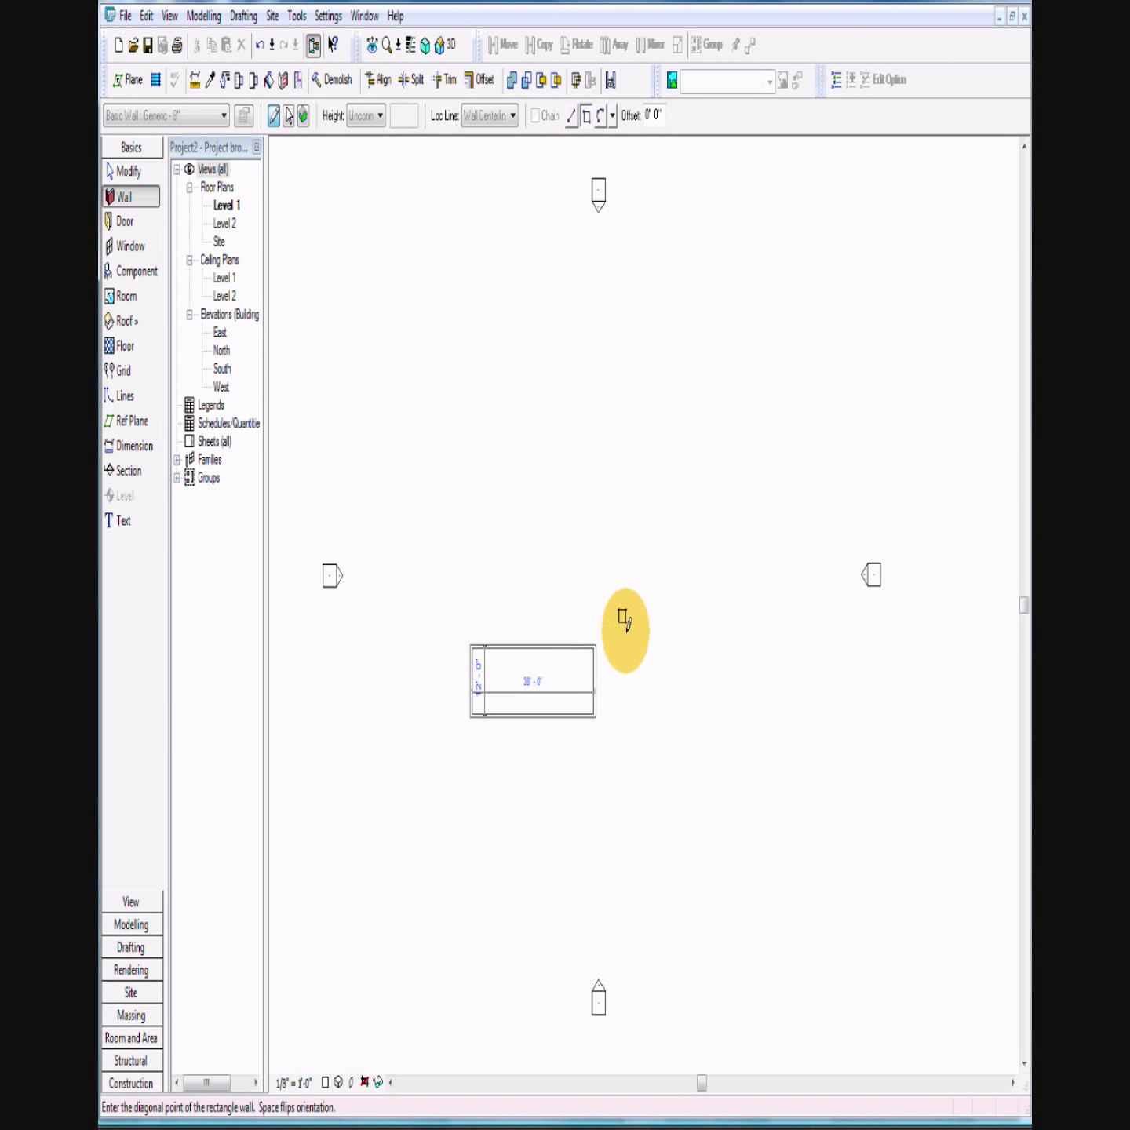
click(602, 541)
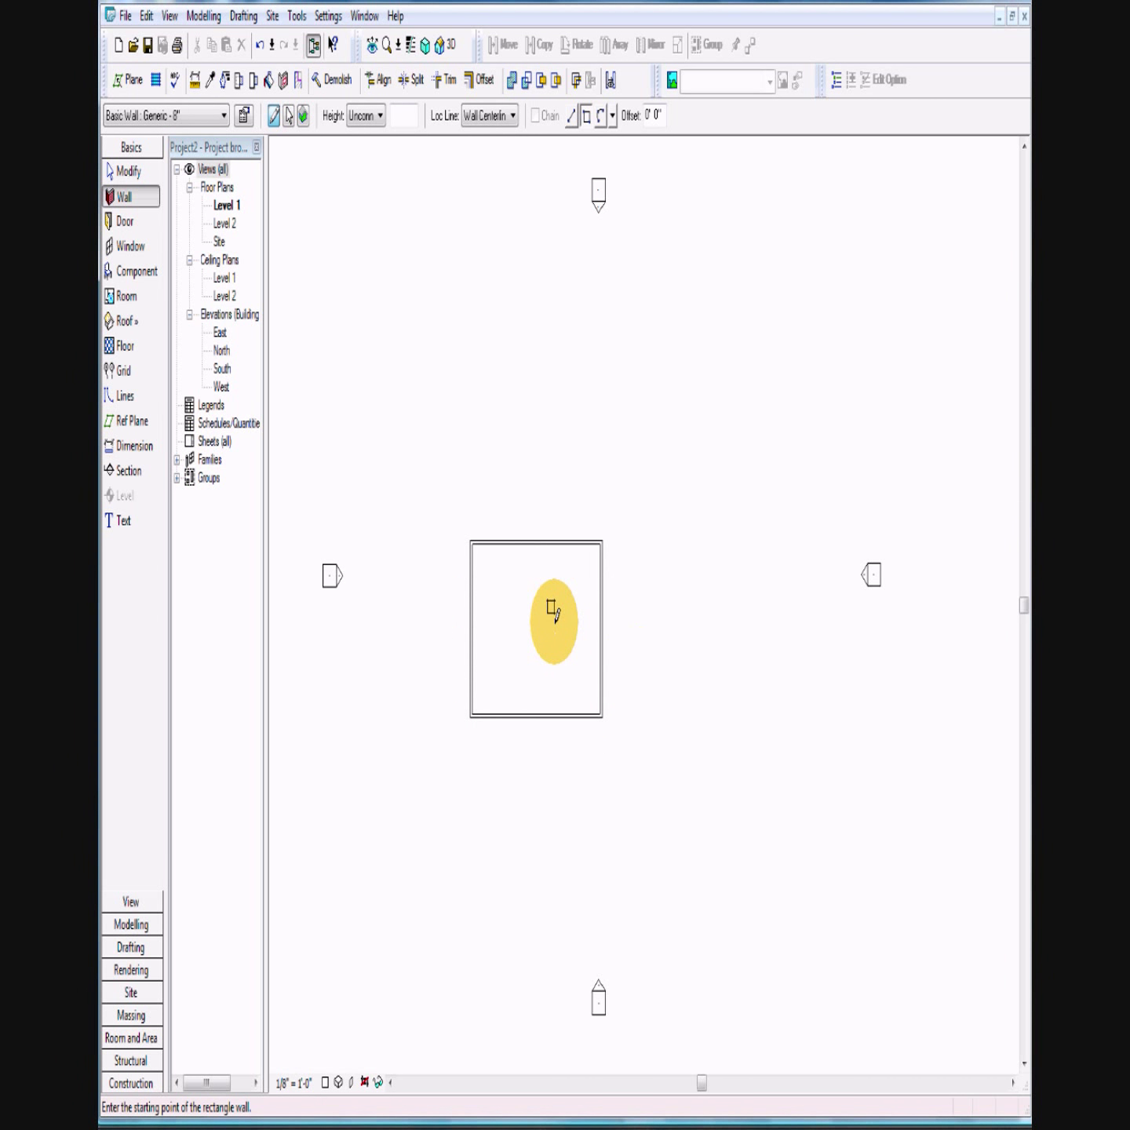
Step: Draw two straight Generic - 5" interior walls: one vertically down the house's middle, one horizontally across the right half at mid-height
scroll(554, 611, up, 5)
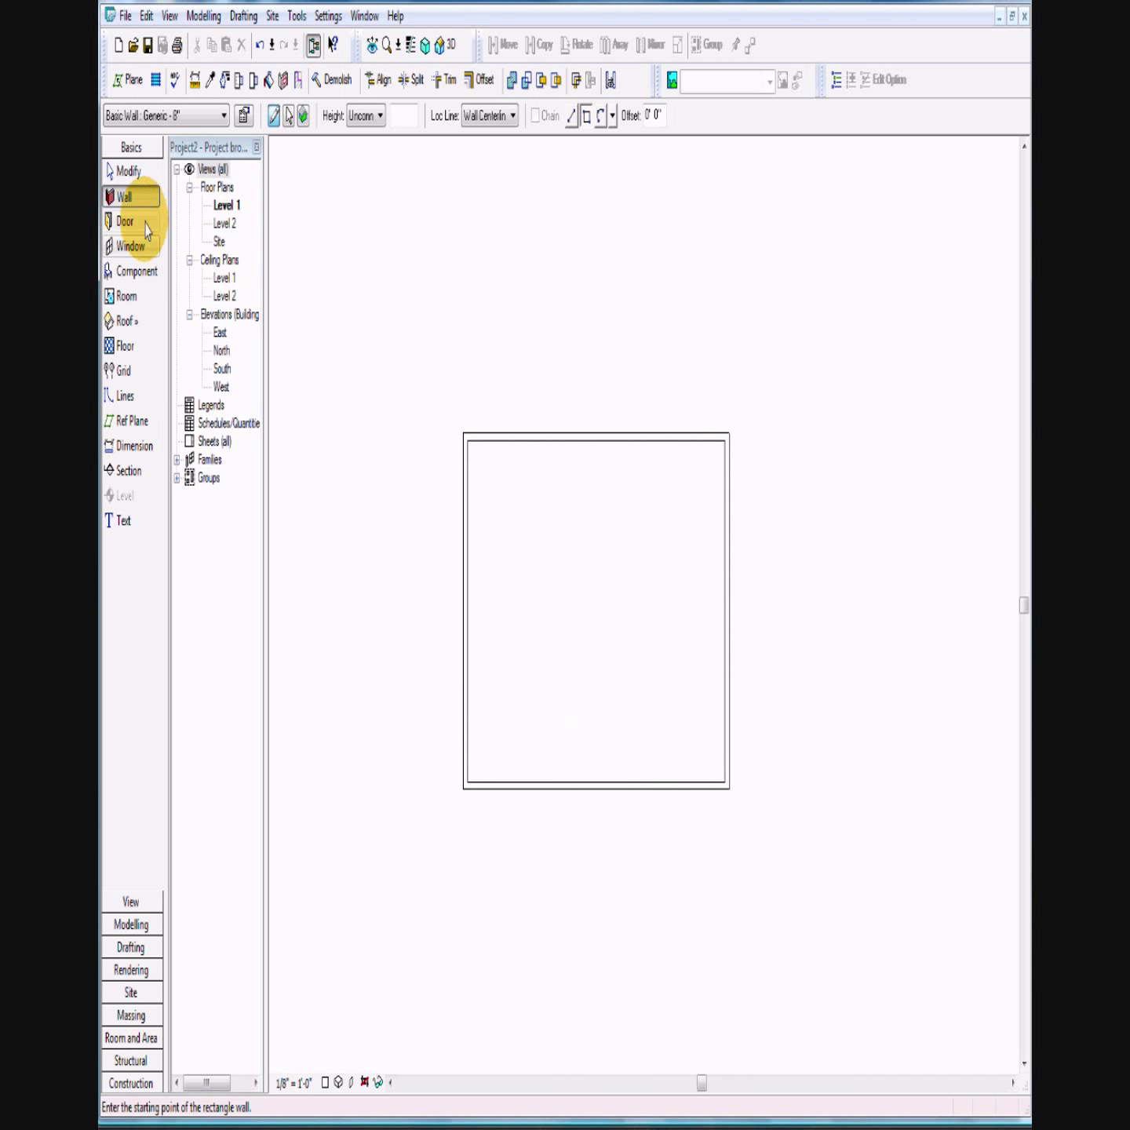
click(128, 200)
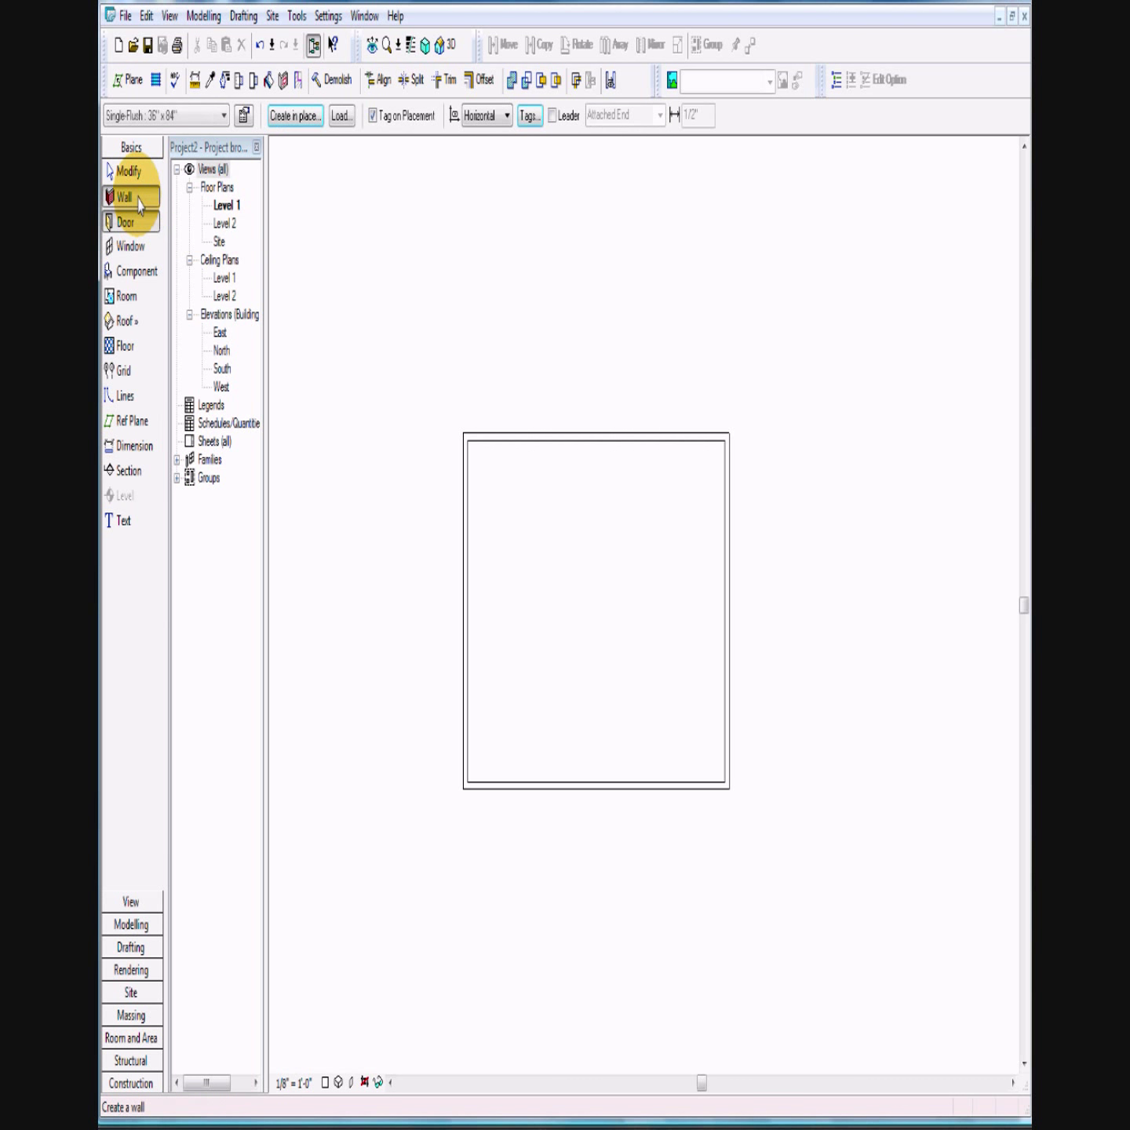
click(224, 116)
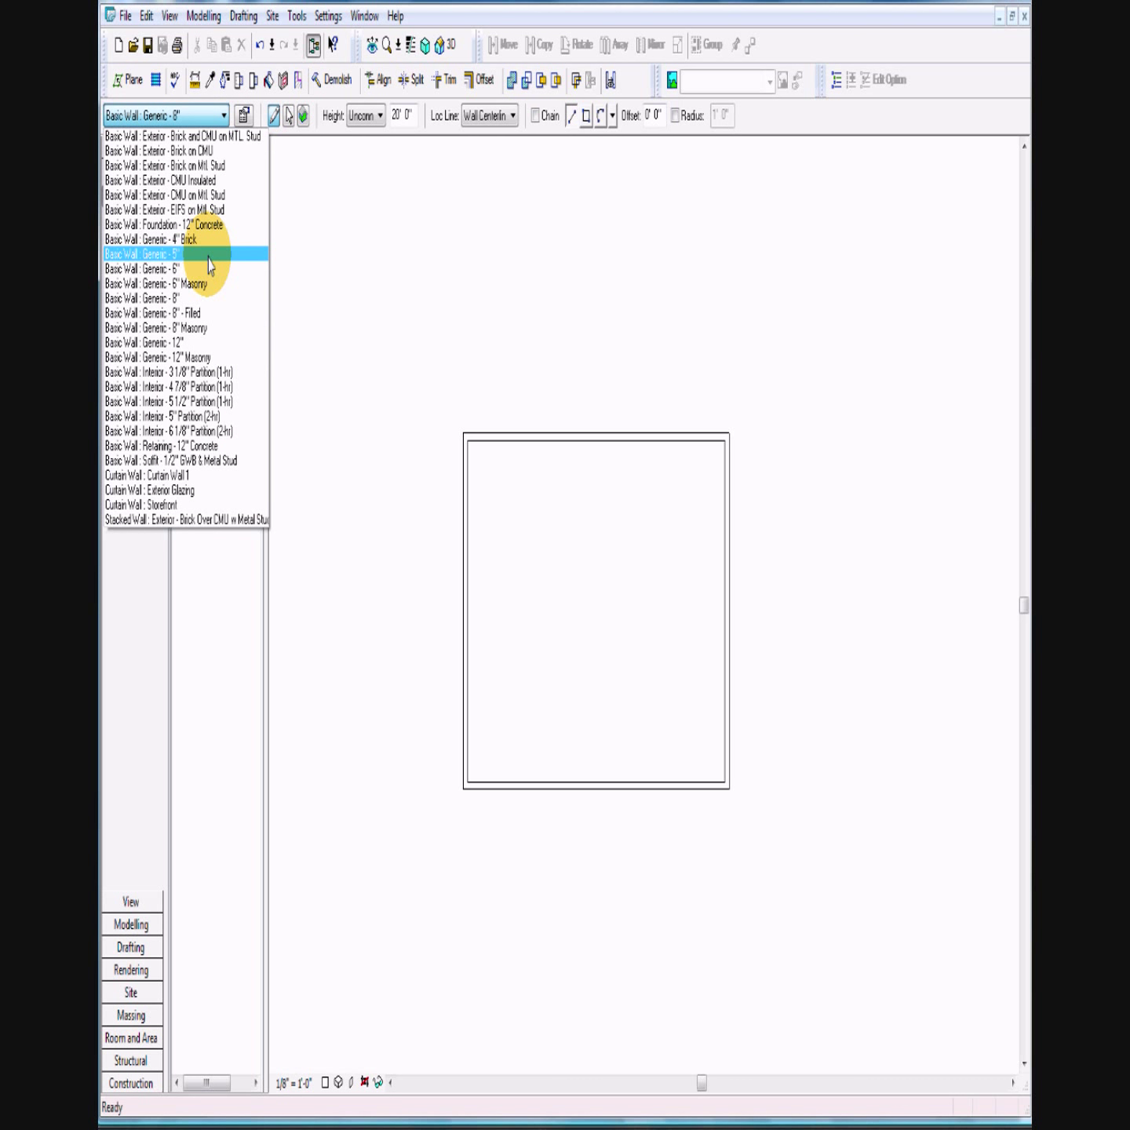
click(208, 259)
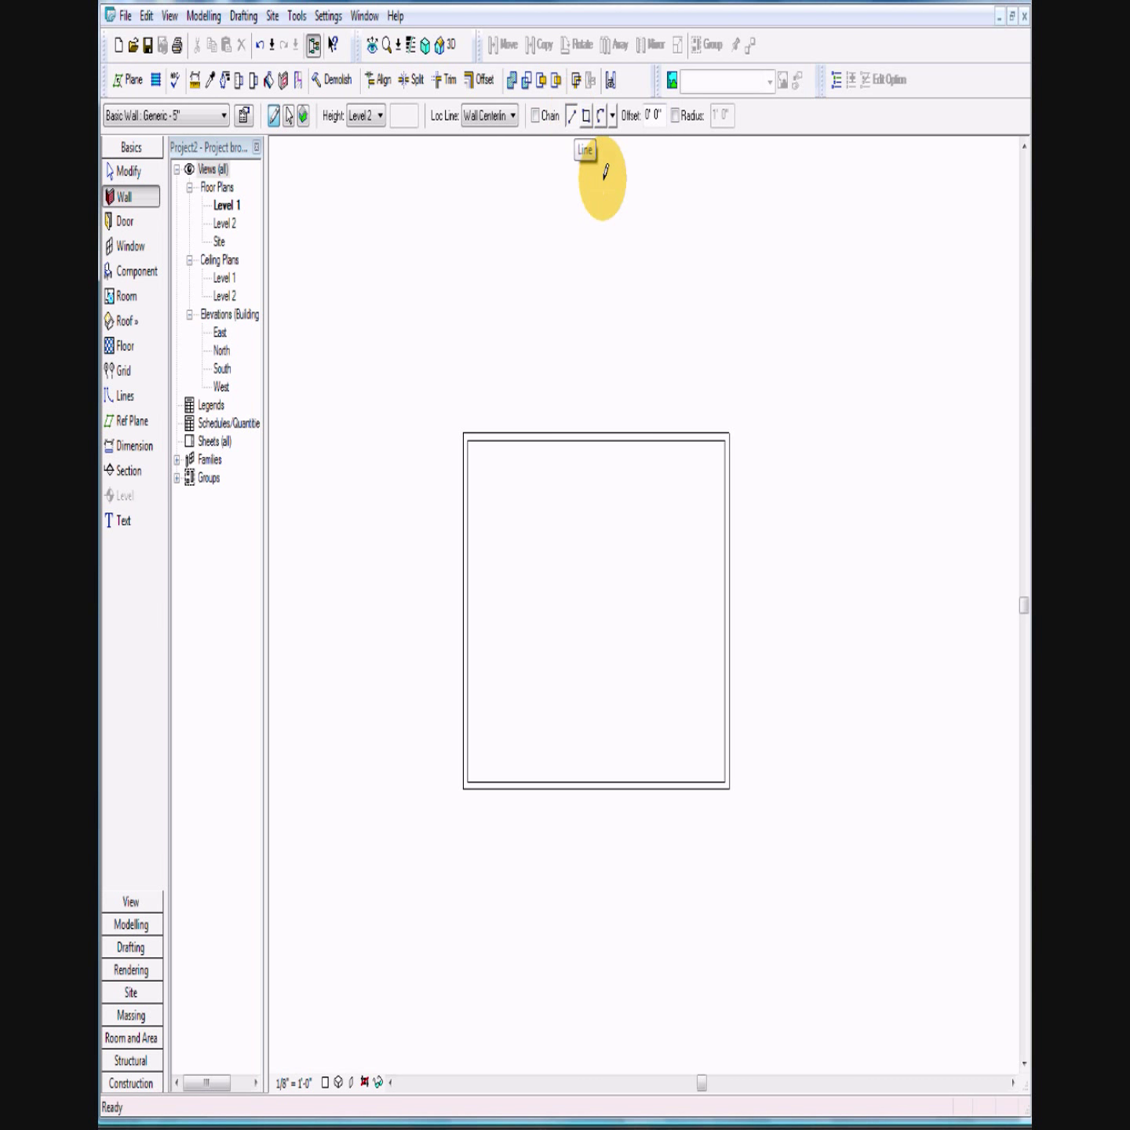
click(596, 435)
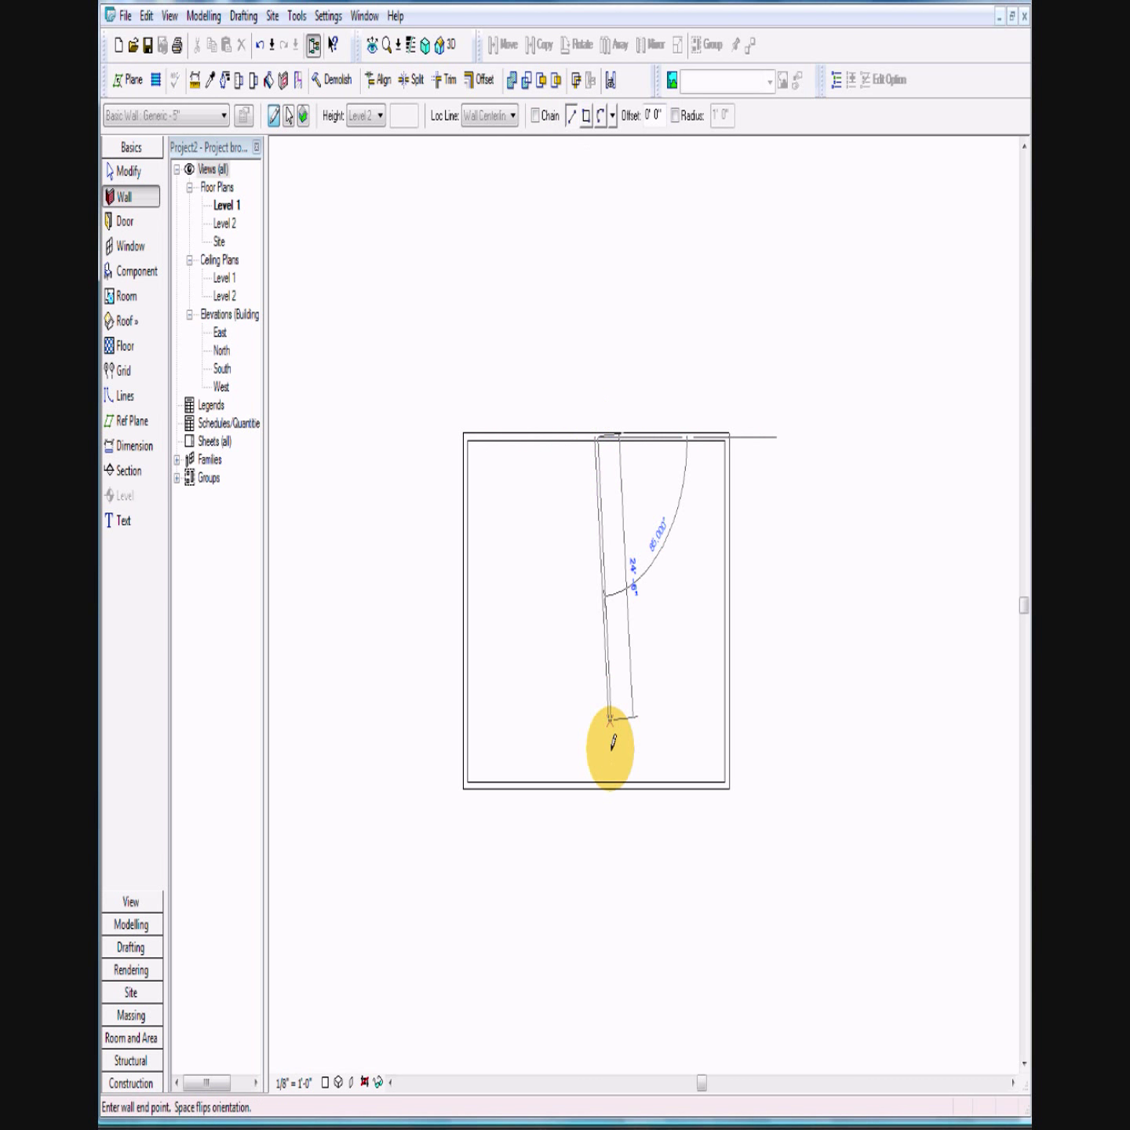
click(597, 784)
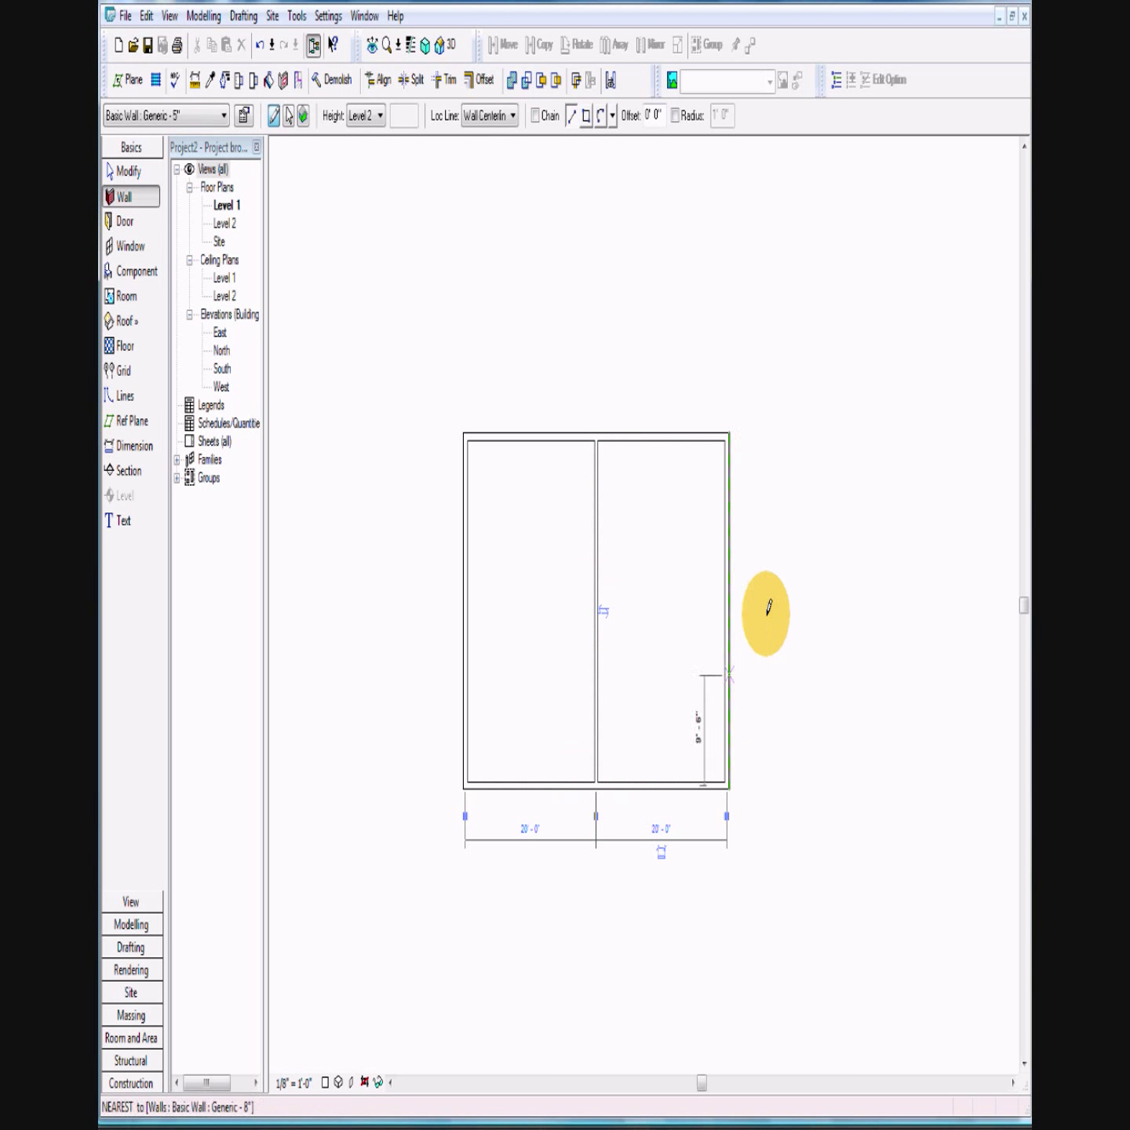
click(725, 612)
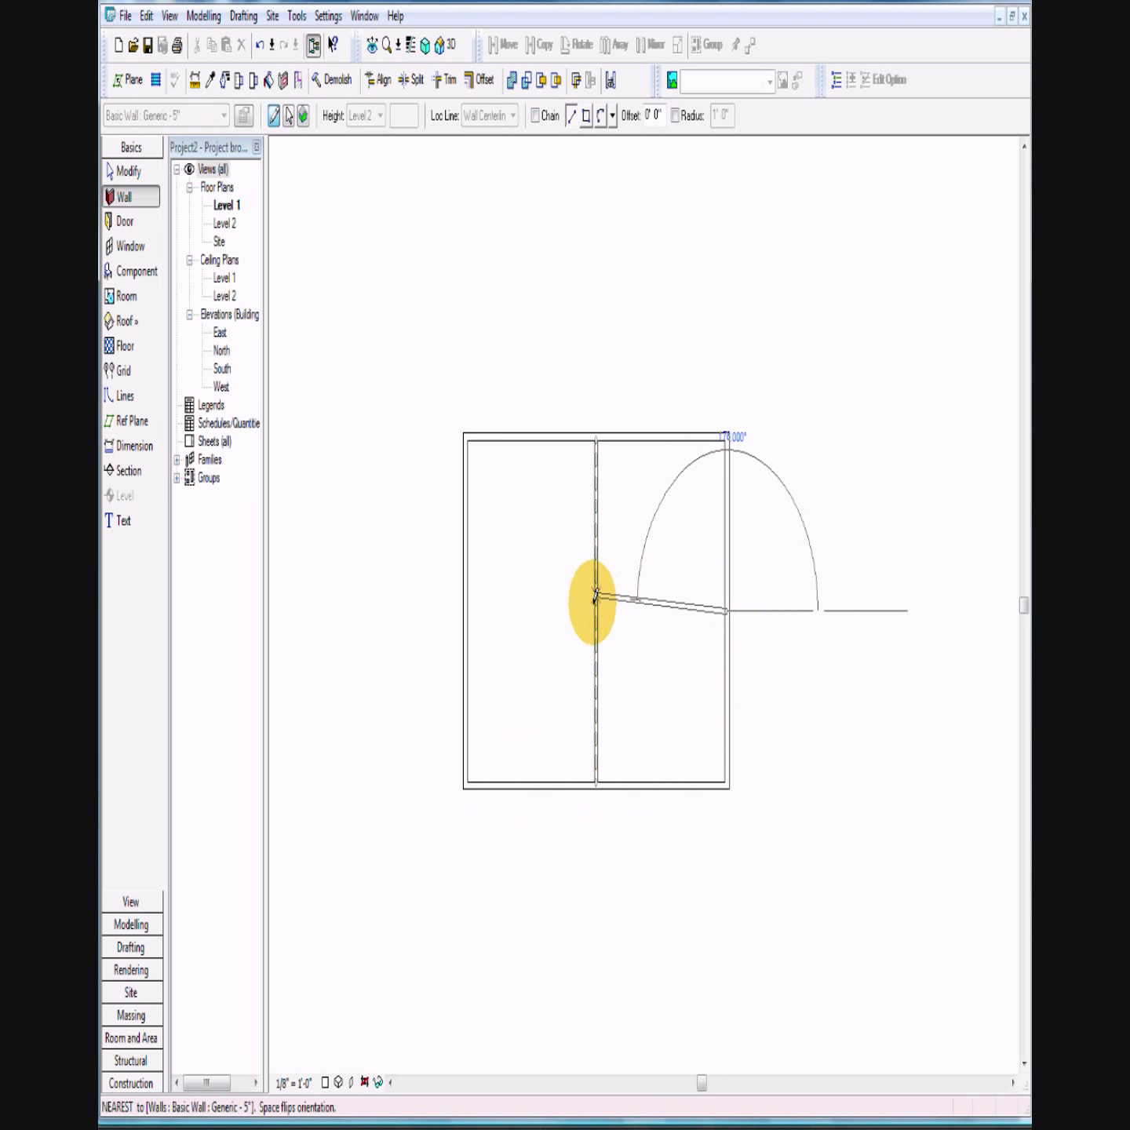
click(597, 612)
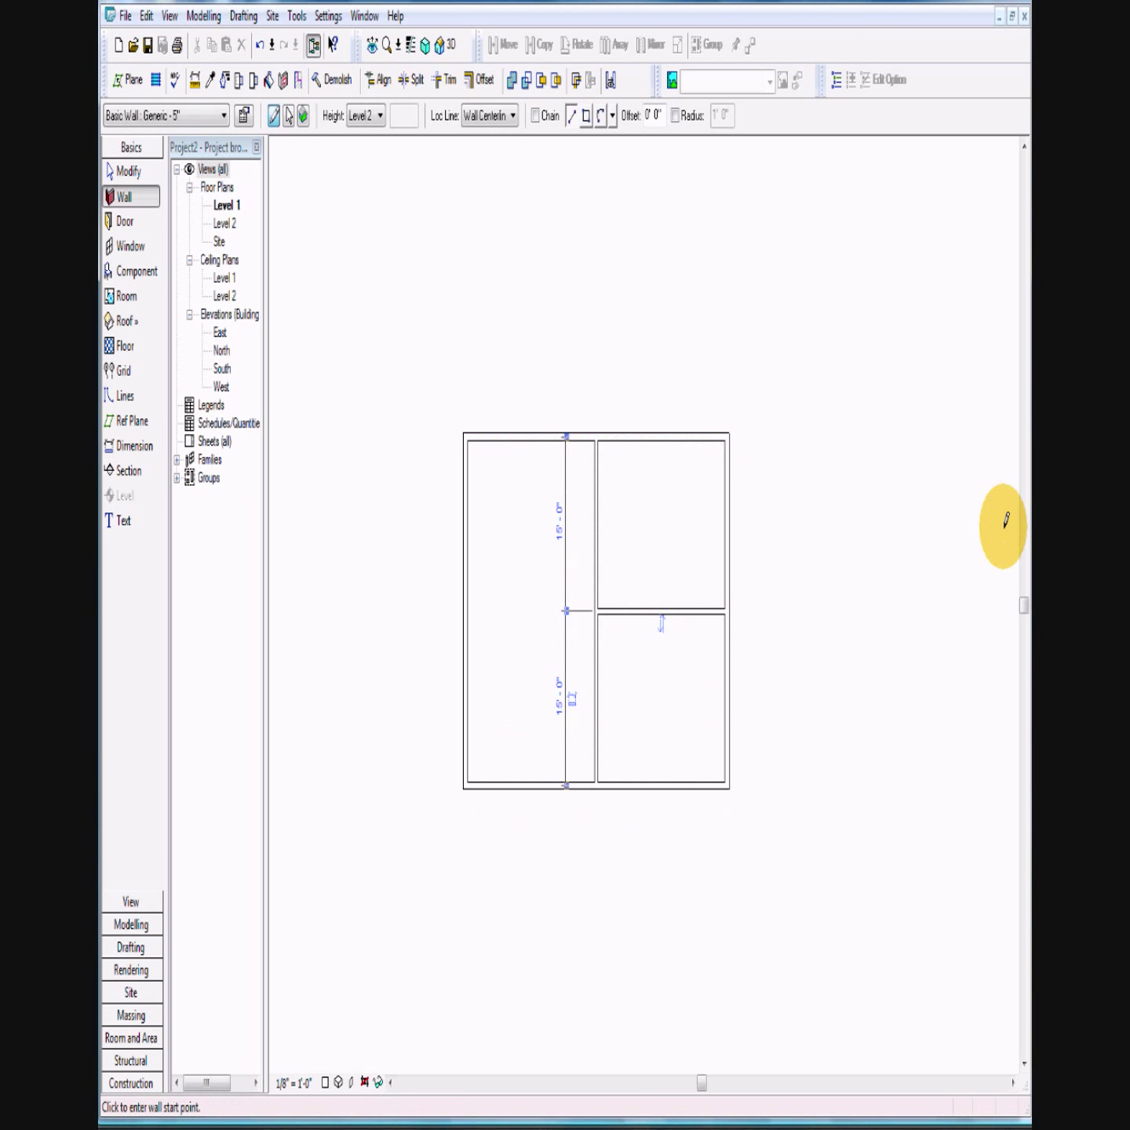
Step: Place two Single-Flush 36" x 84" doors in the vertical interior wall, one above and one below the horizontal partition
key(alt+Tab)
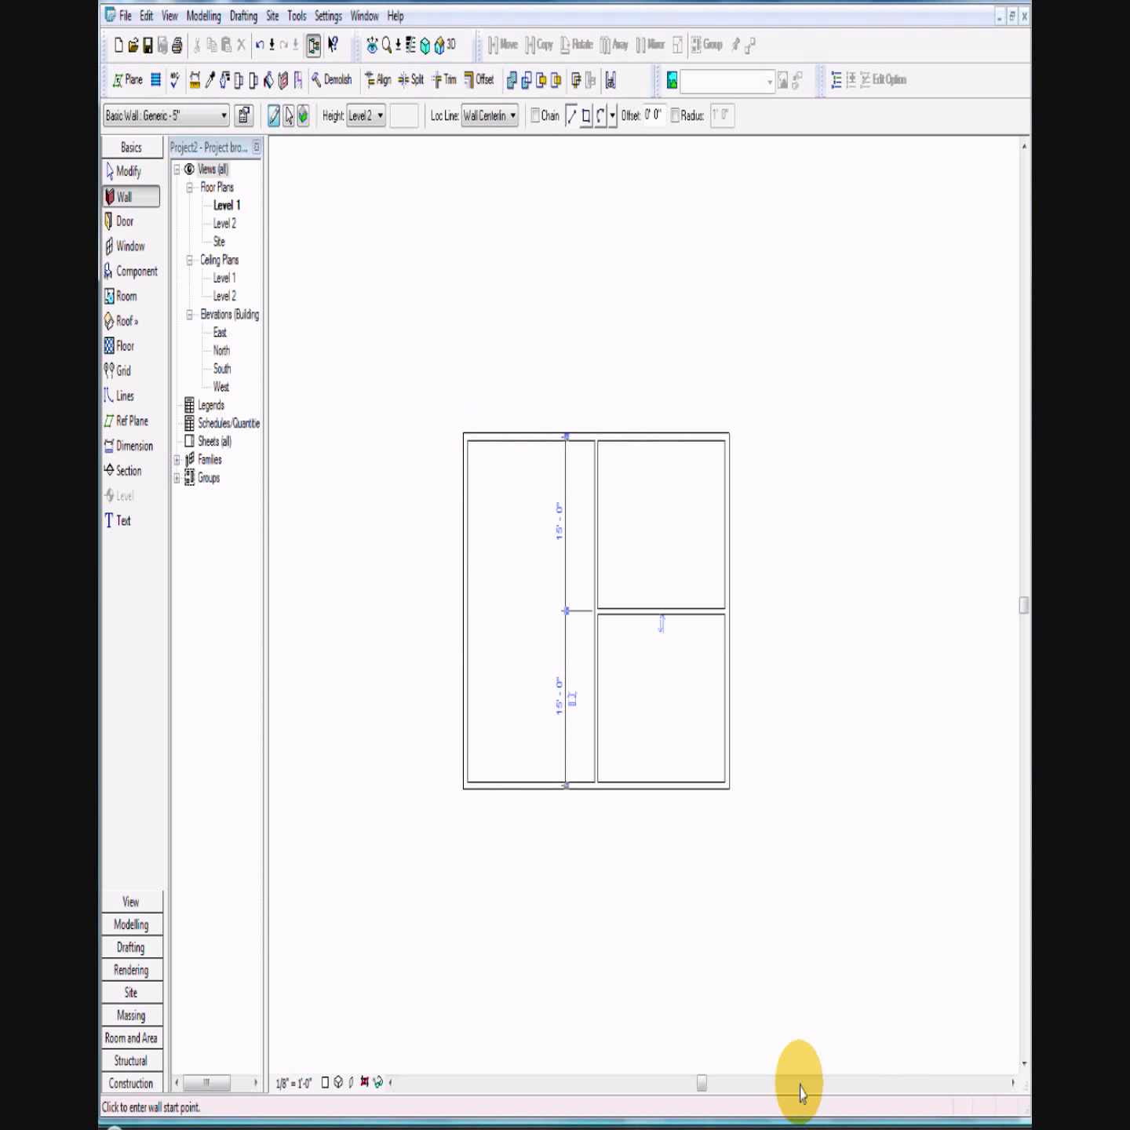
click(797, 1124)
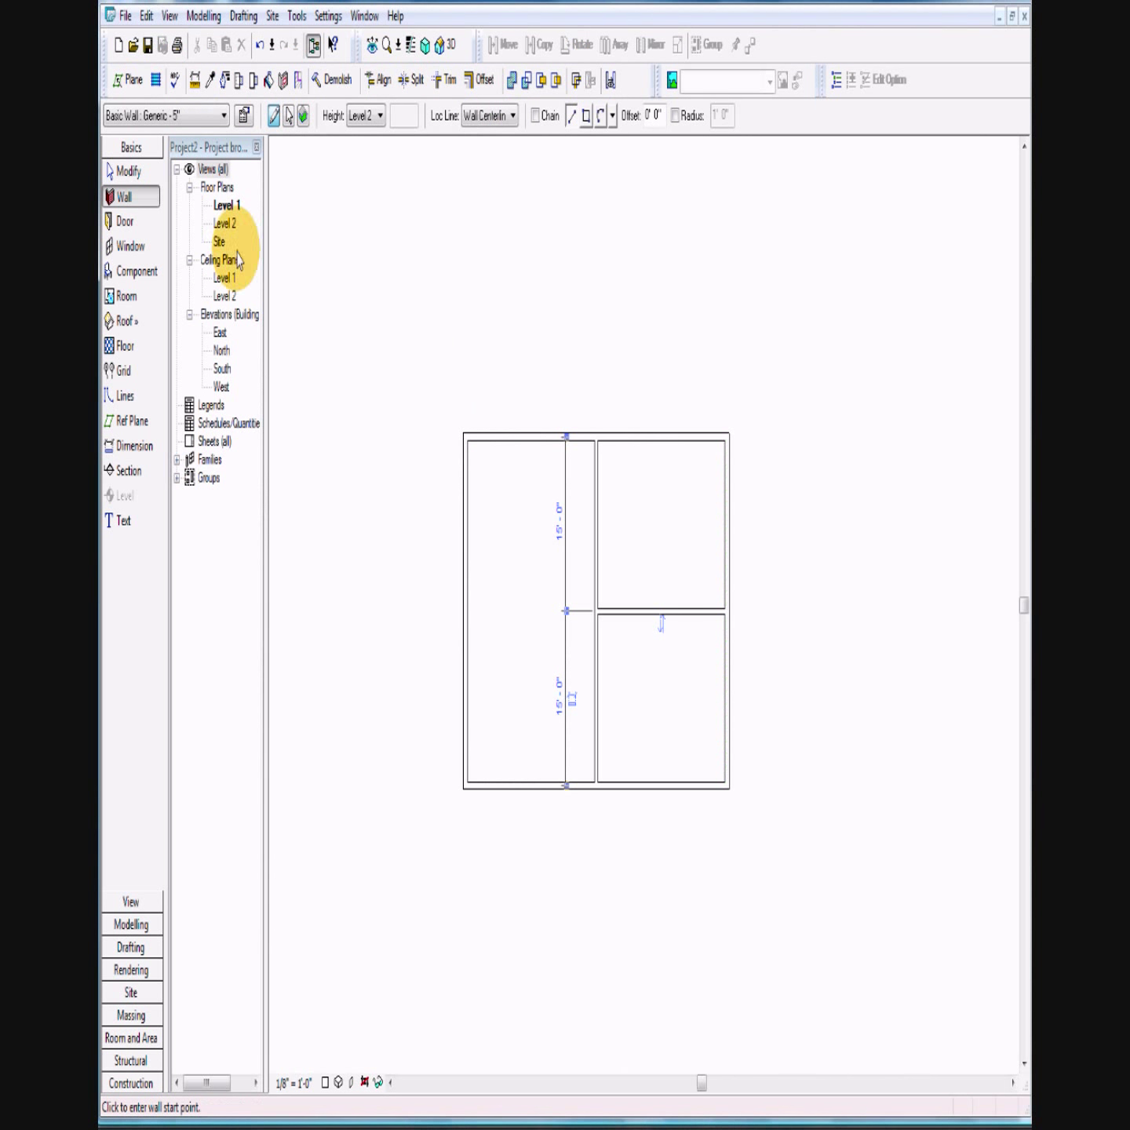
click(128, 223)
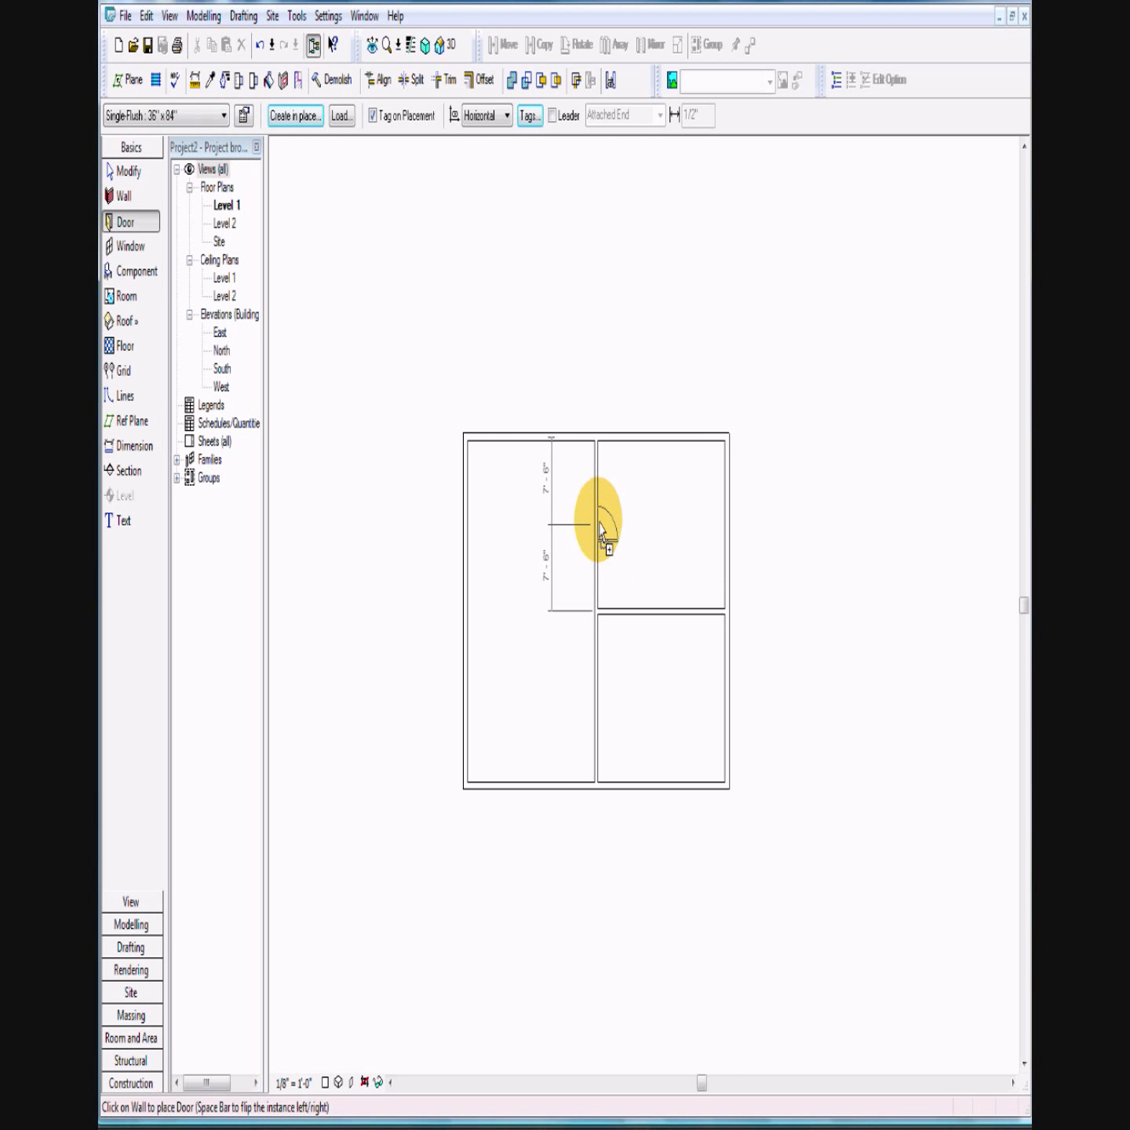
click(599, 596)
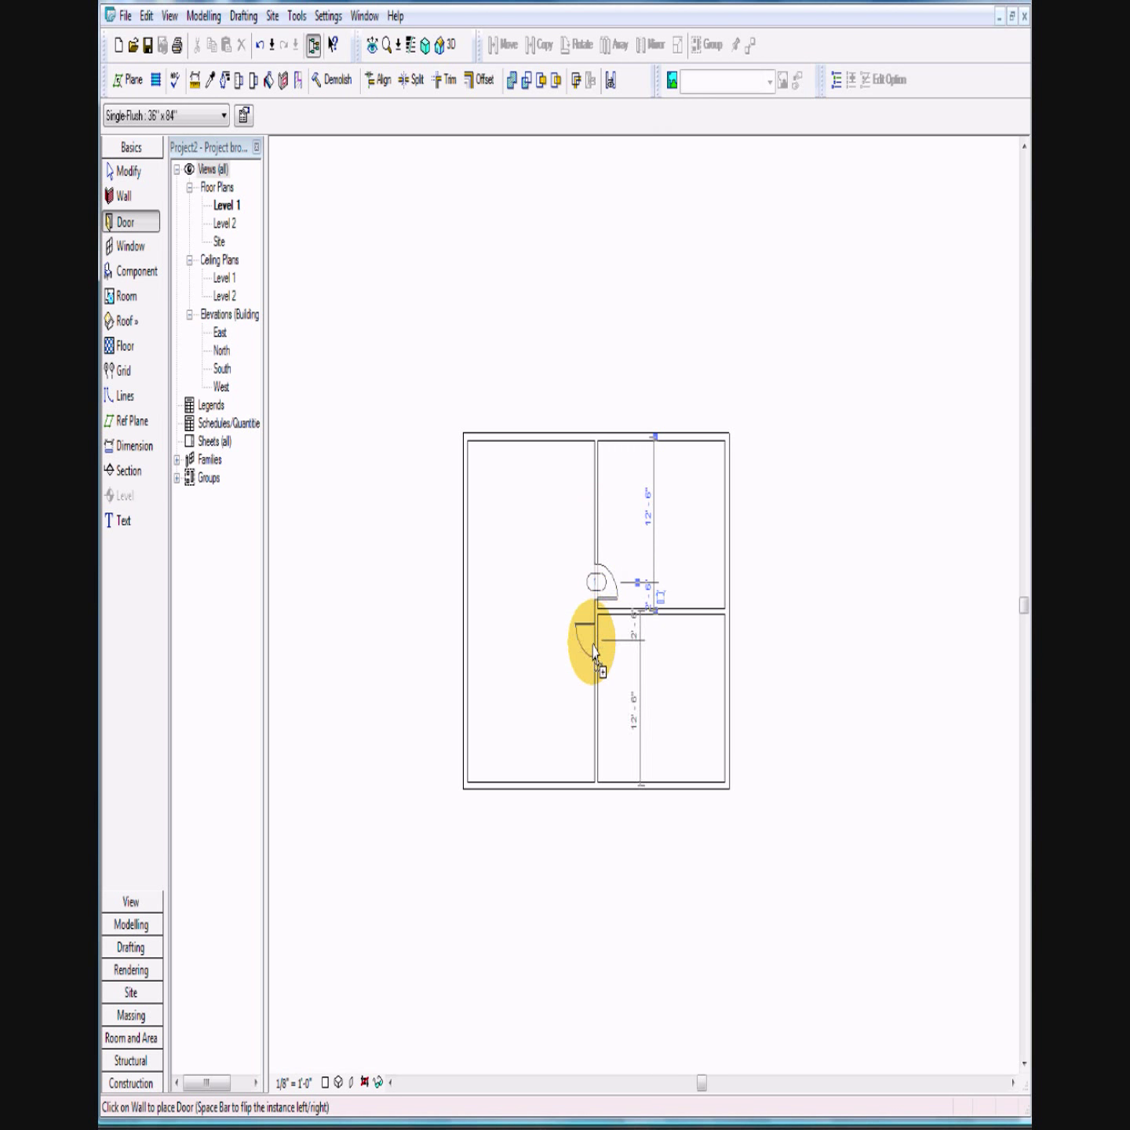
click(599, 646)
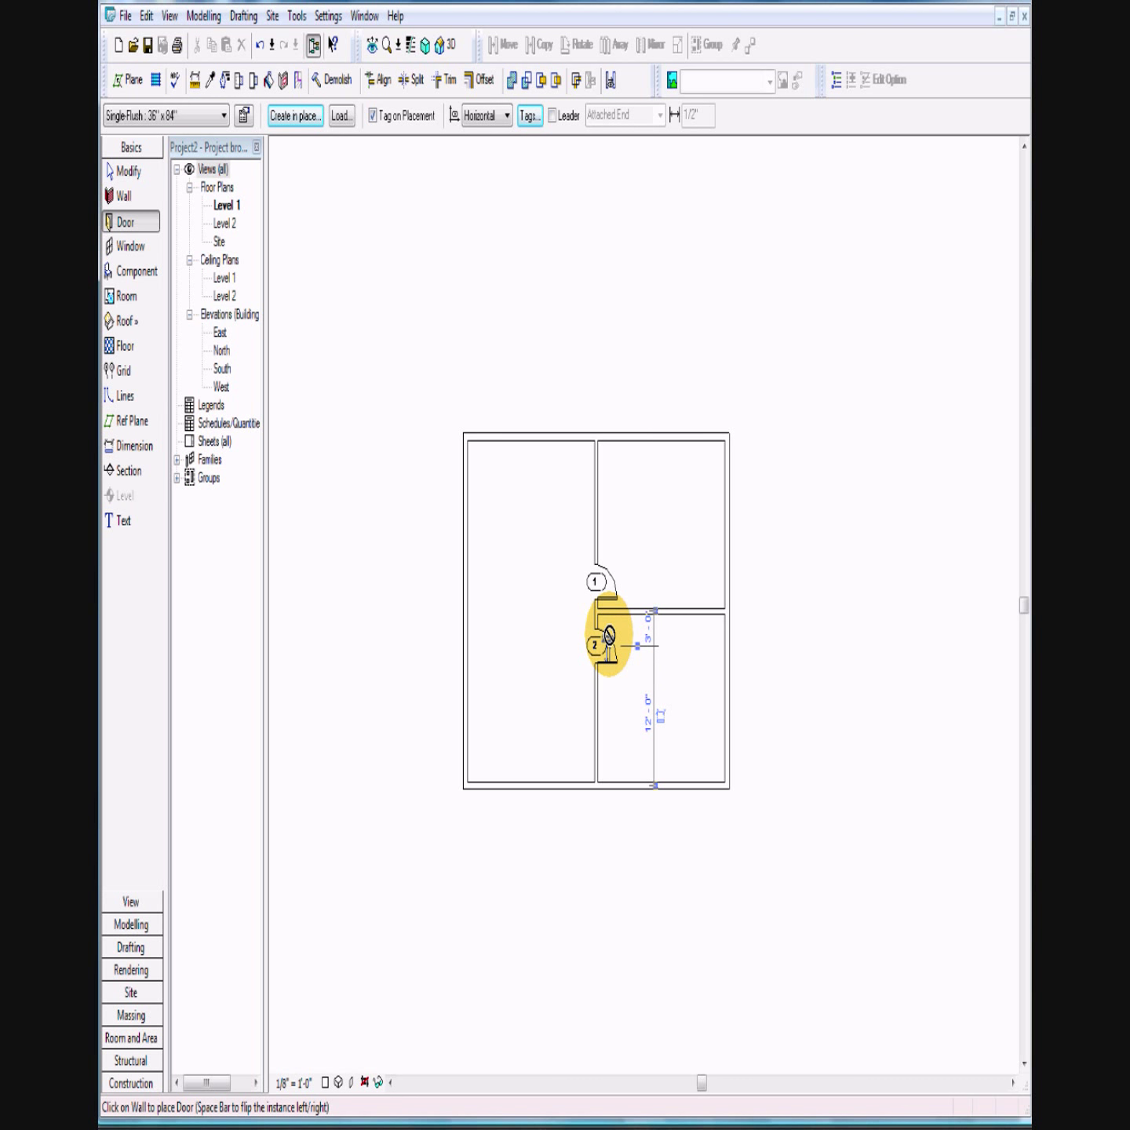
Step: Flip the hand of door 2 so that its hinge sits beside the horizontal partition
click(607, 653)
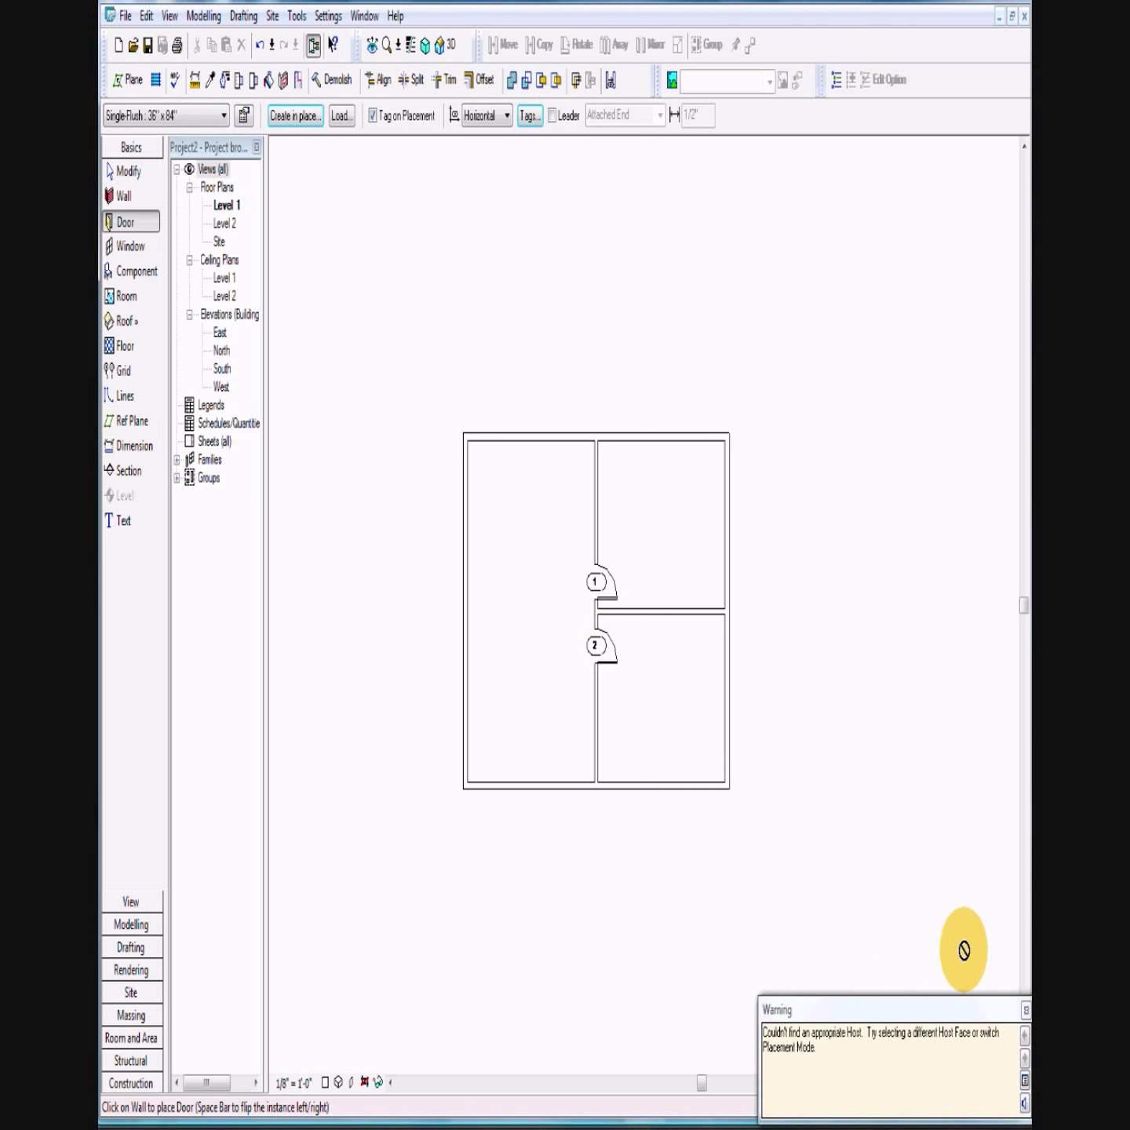
click(1025, 1010)
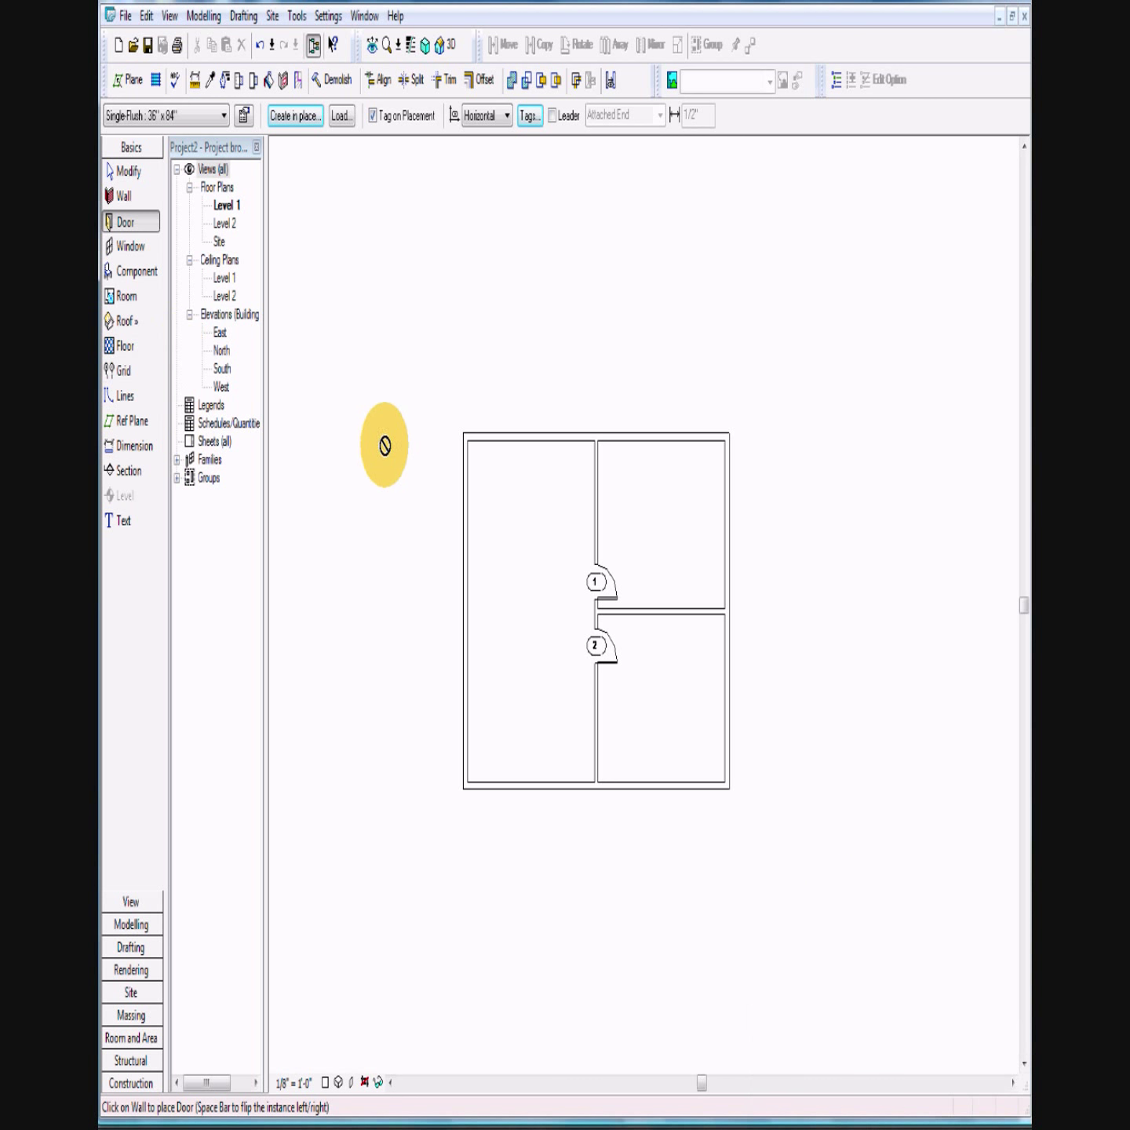
click(140, 177)
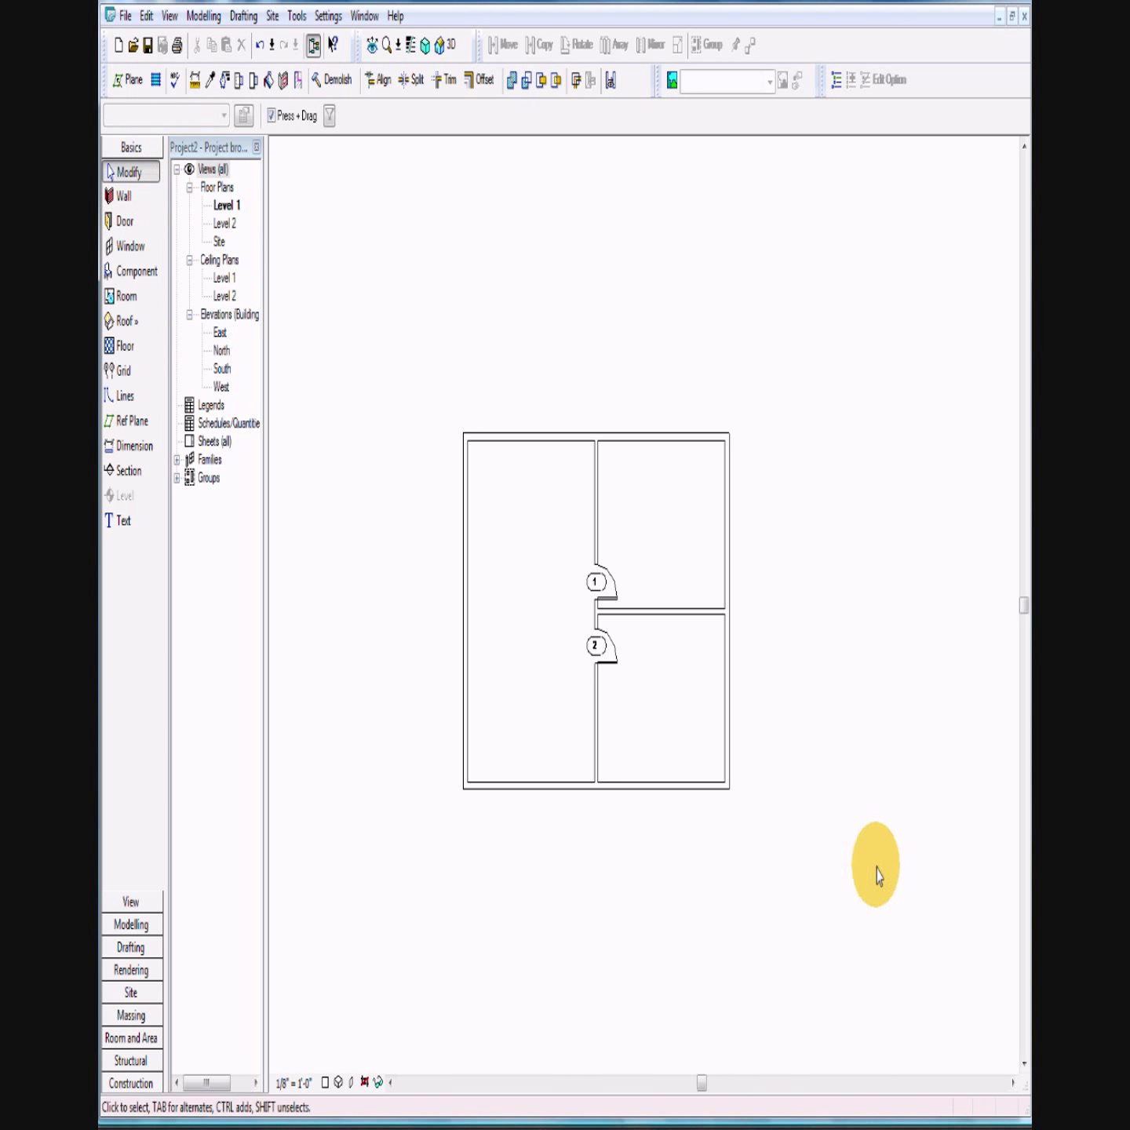
click(613, 674)
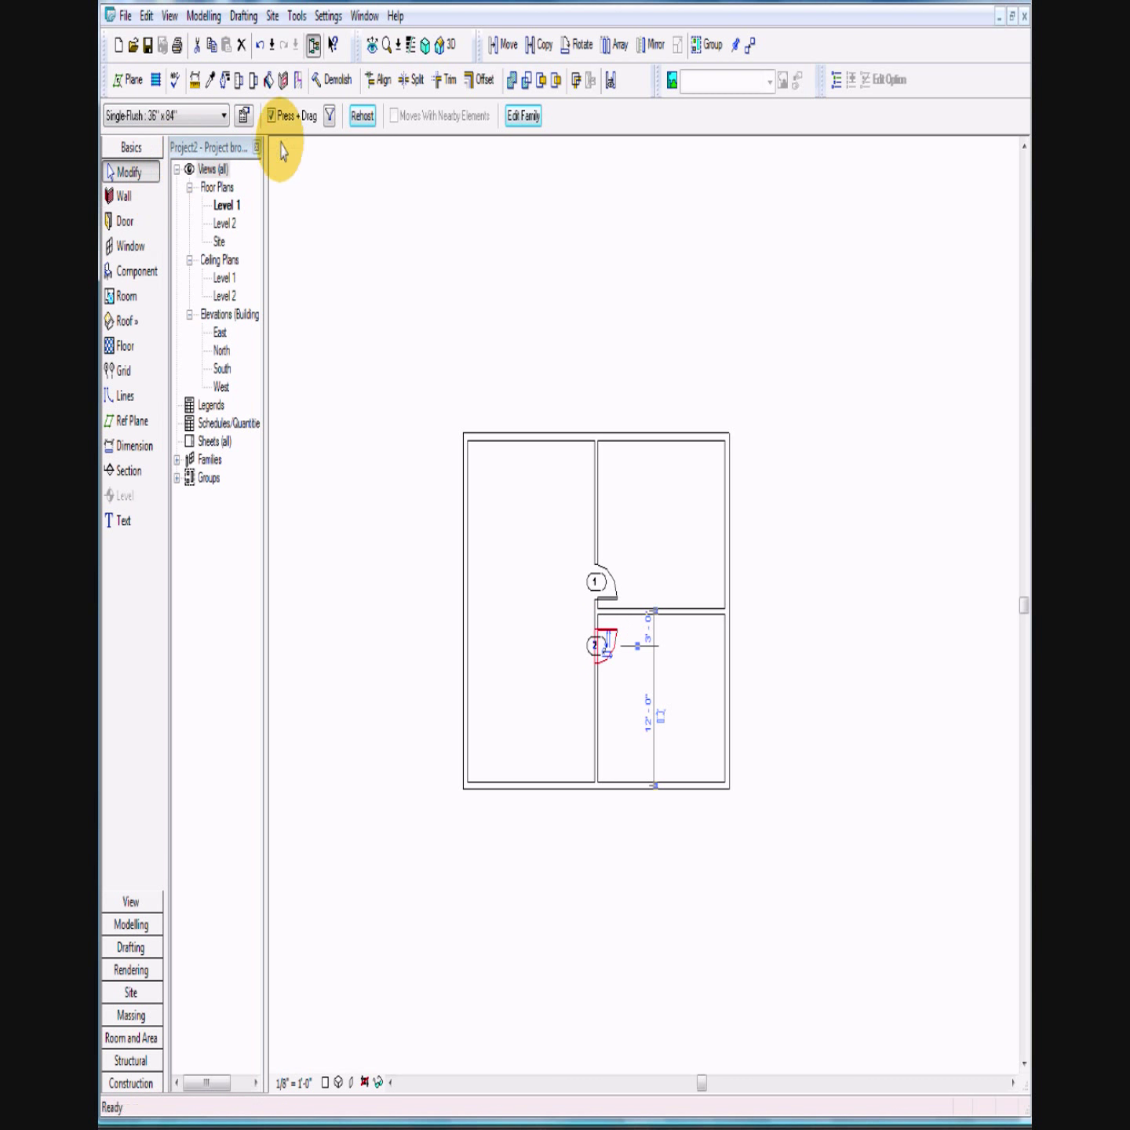
click(371, 215)
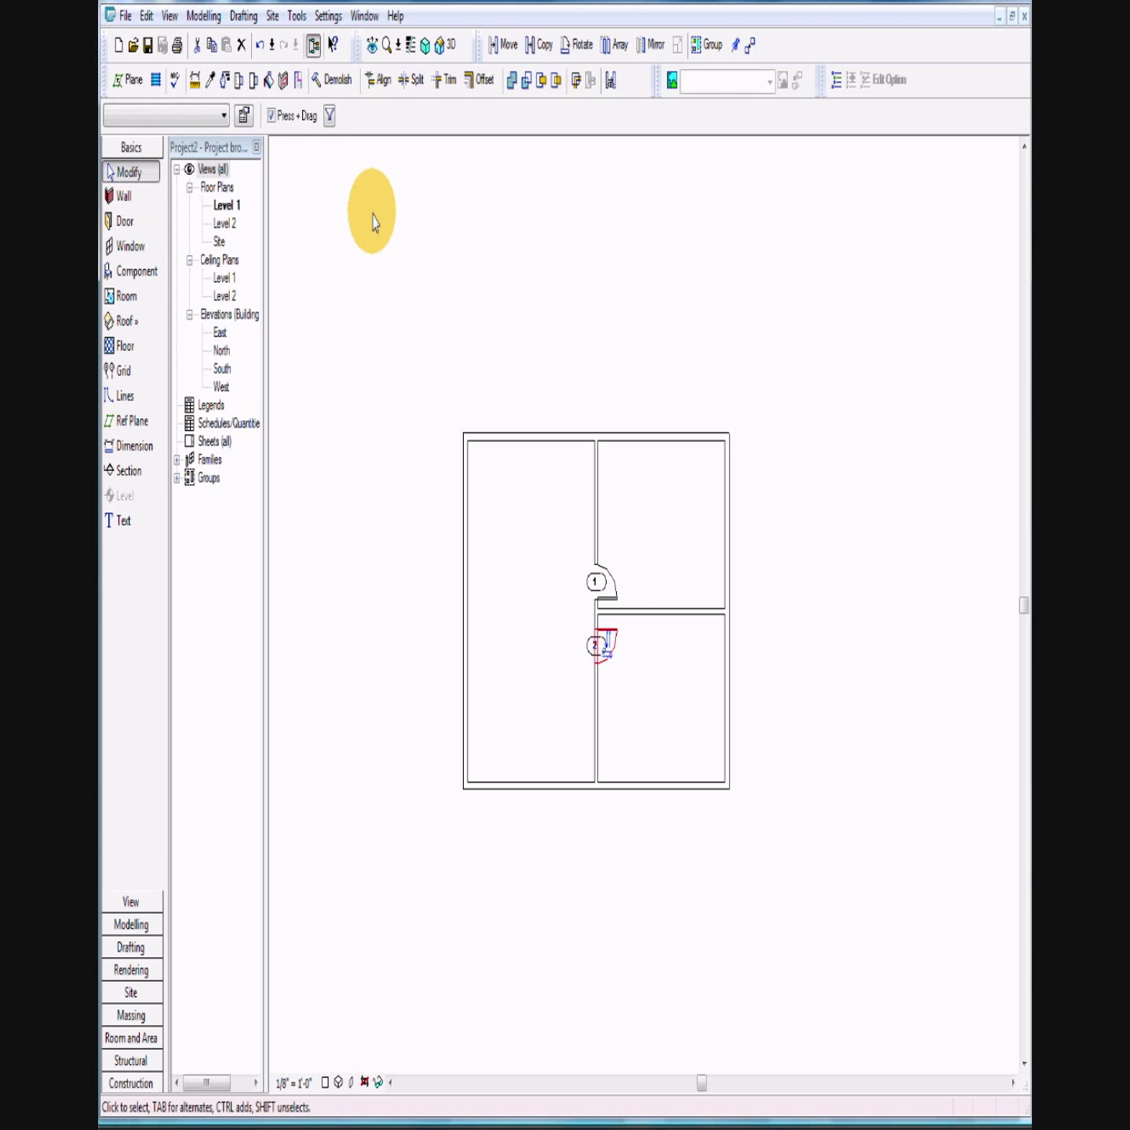
Step: Load the Double-Flush family from the library's Doors folder and place a 72" x 78" door midway along the left exterior wall
click(125, 223)
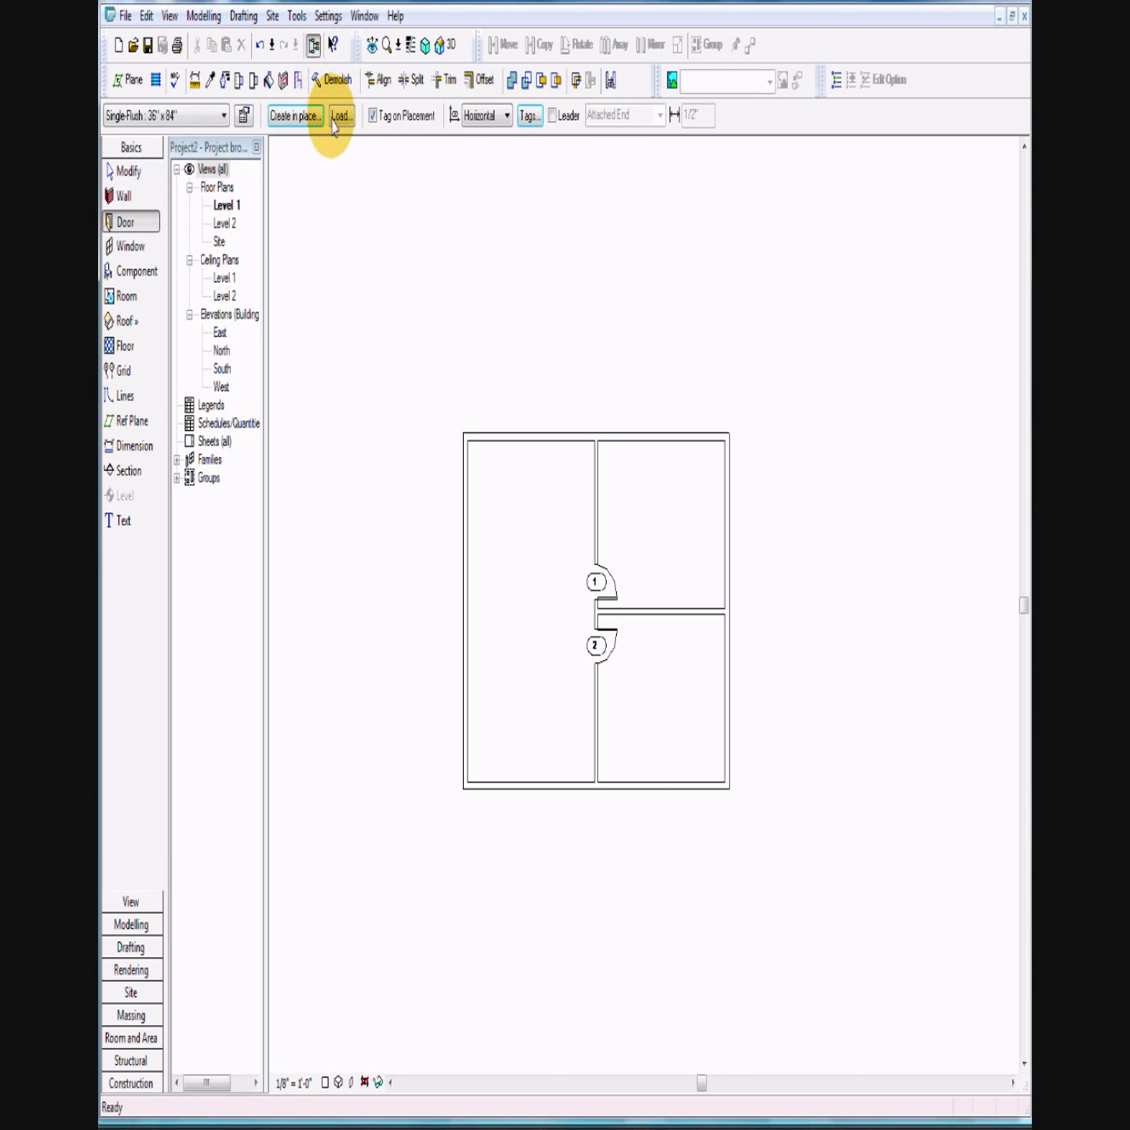
click(224, 117)
click(224, 118)
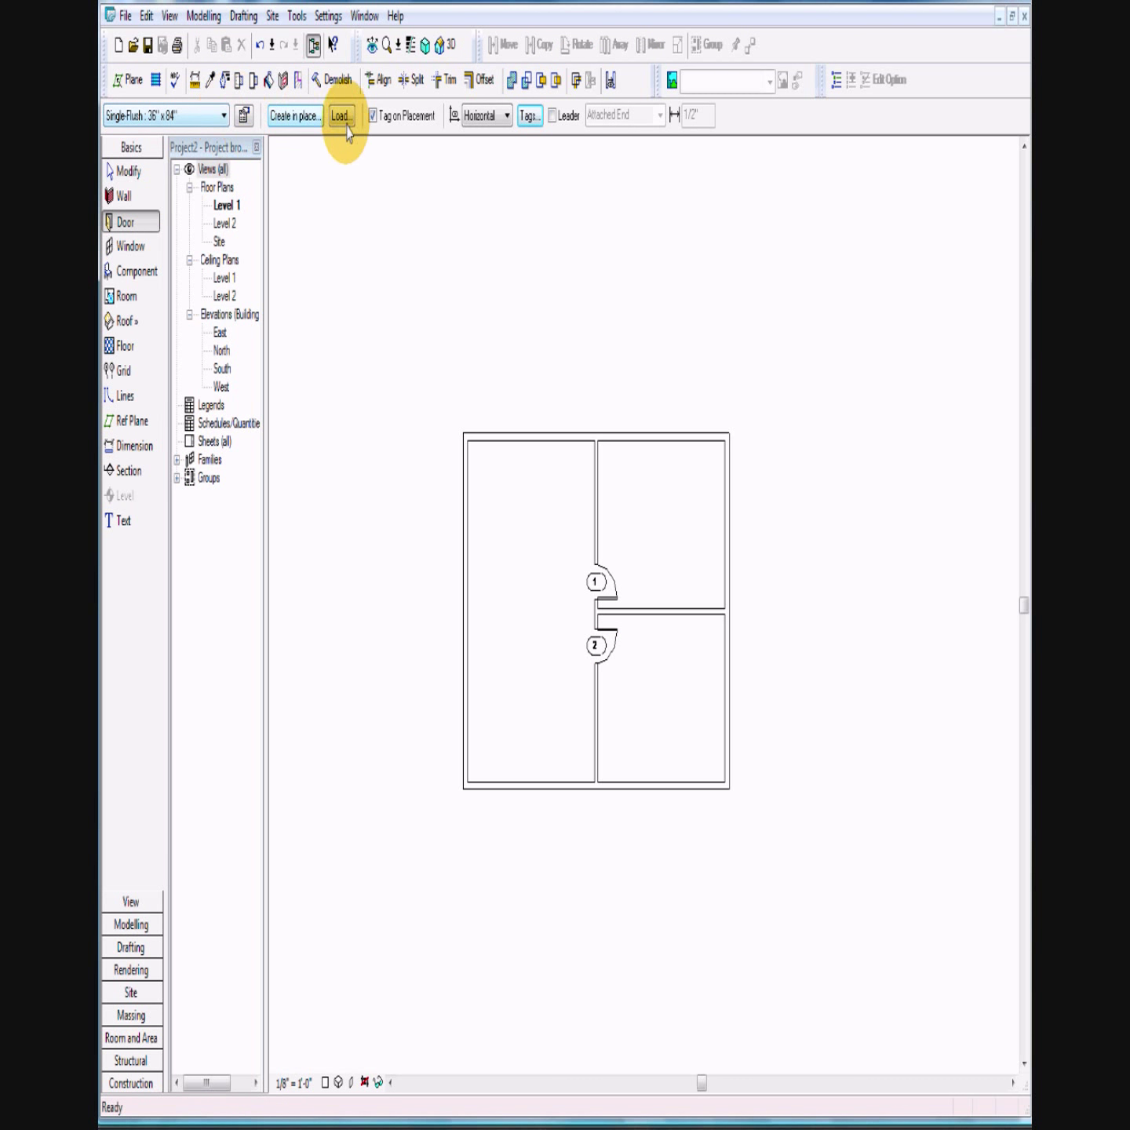
click(342, 117)
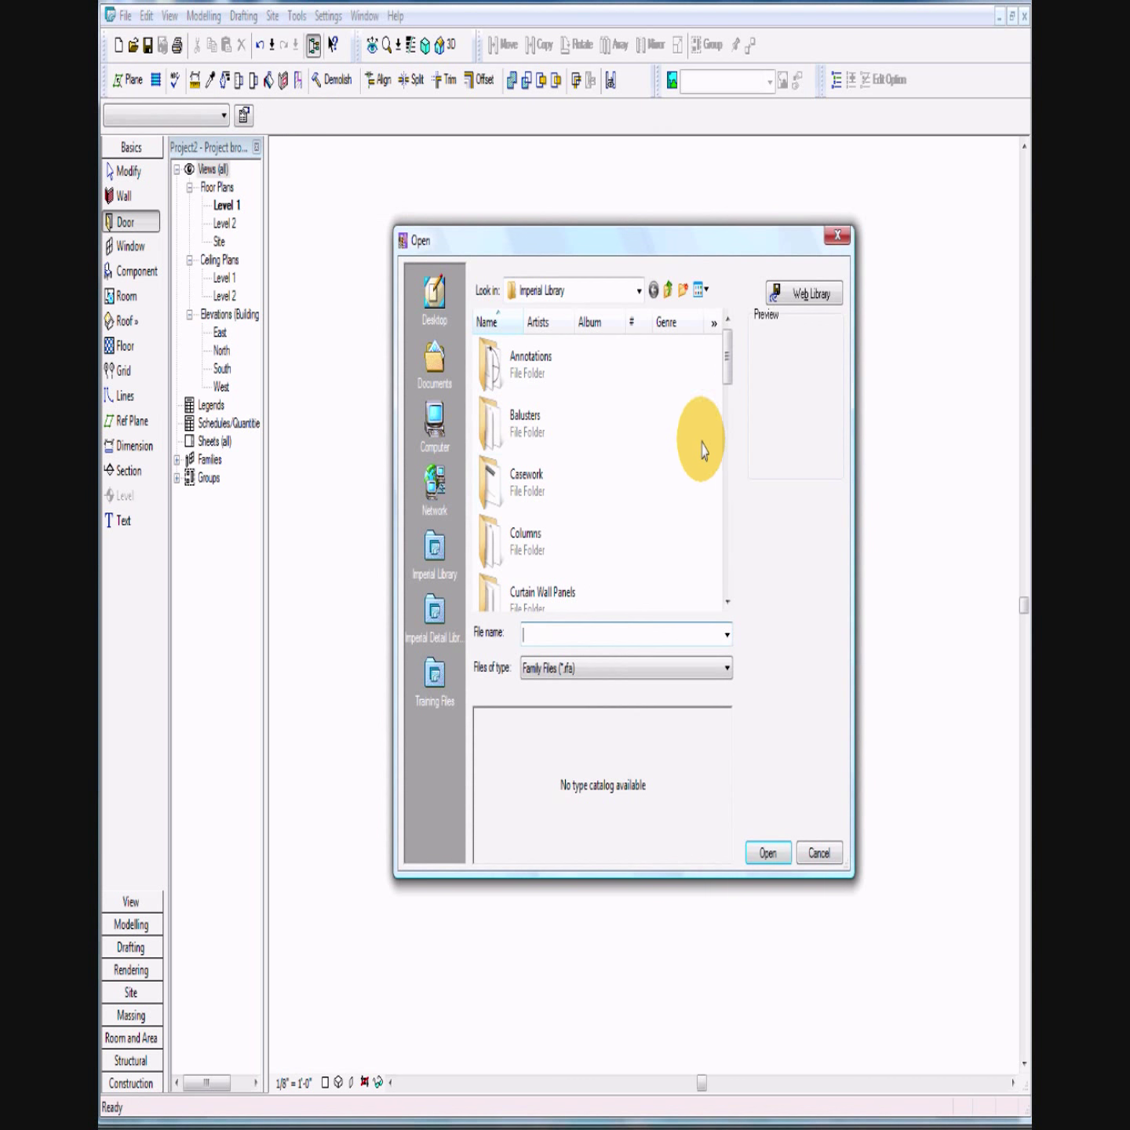
drag(727, 377, 726, 408)
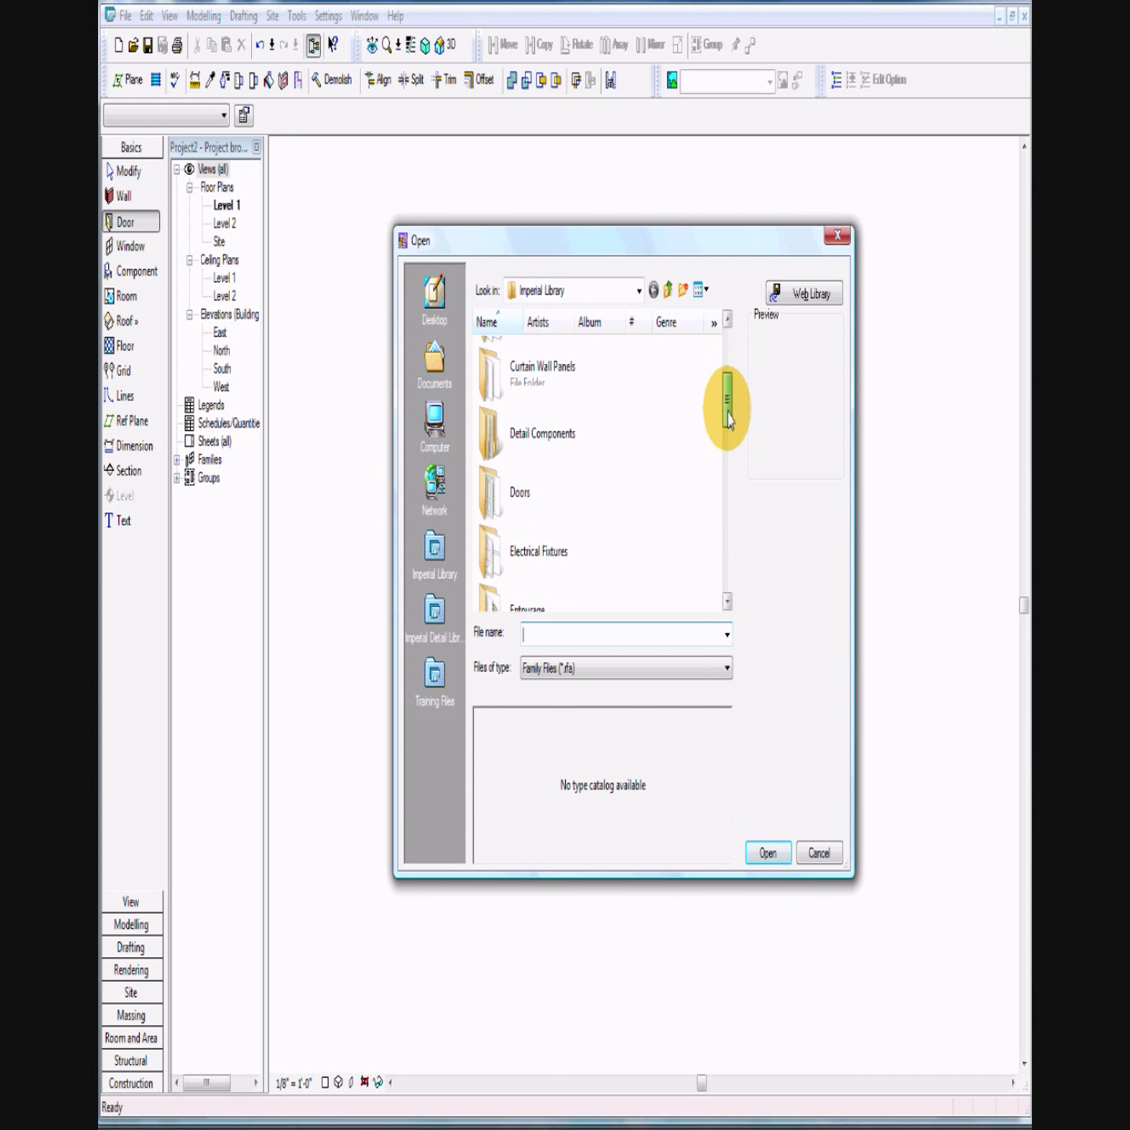
click(767, 853)
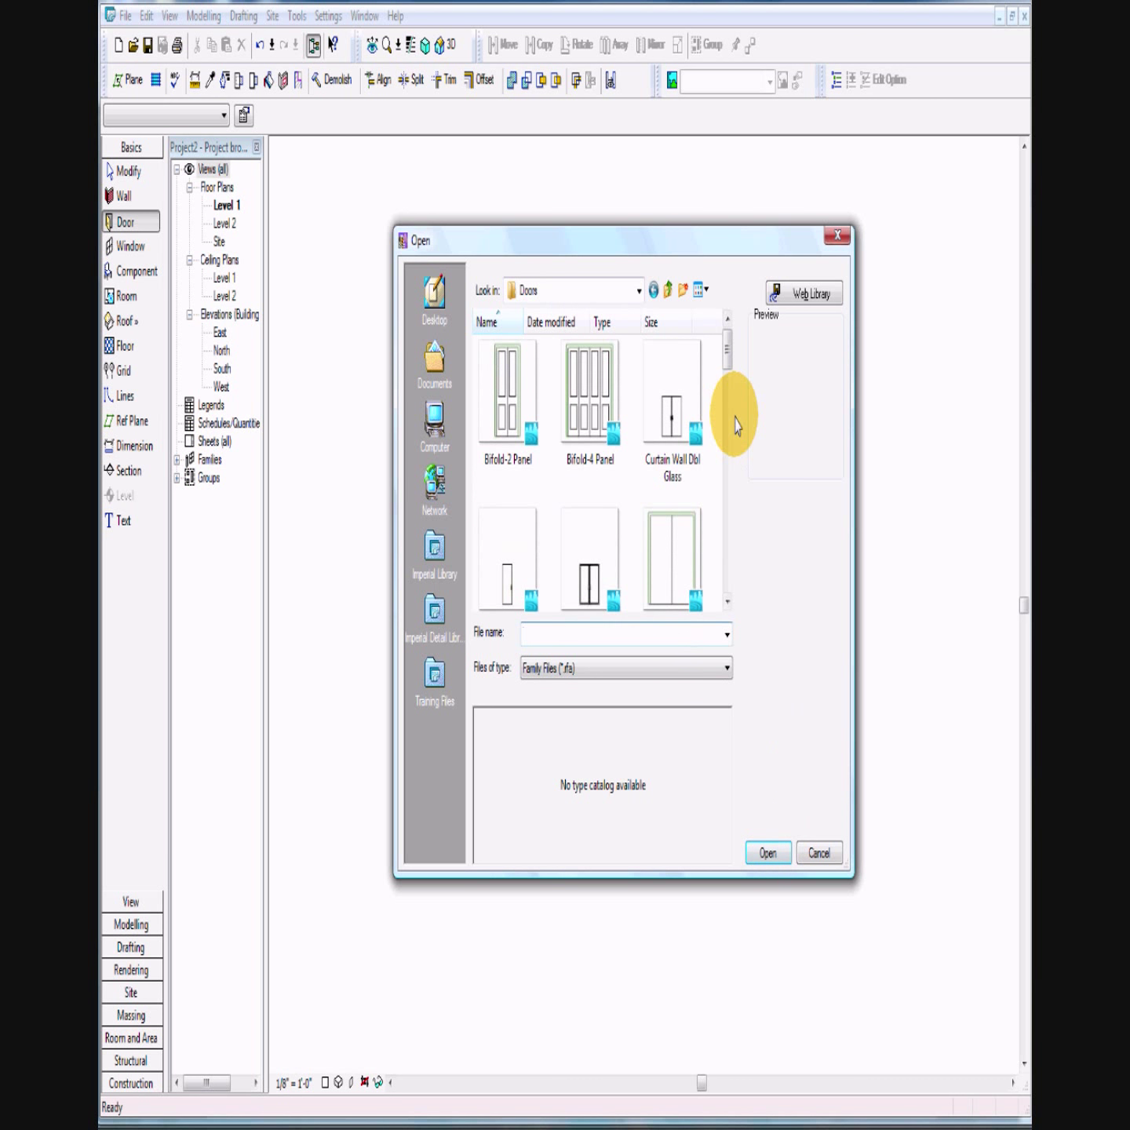
click(697, 597)
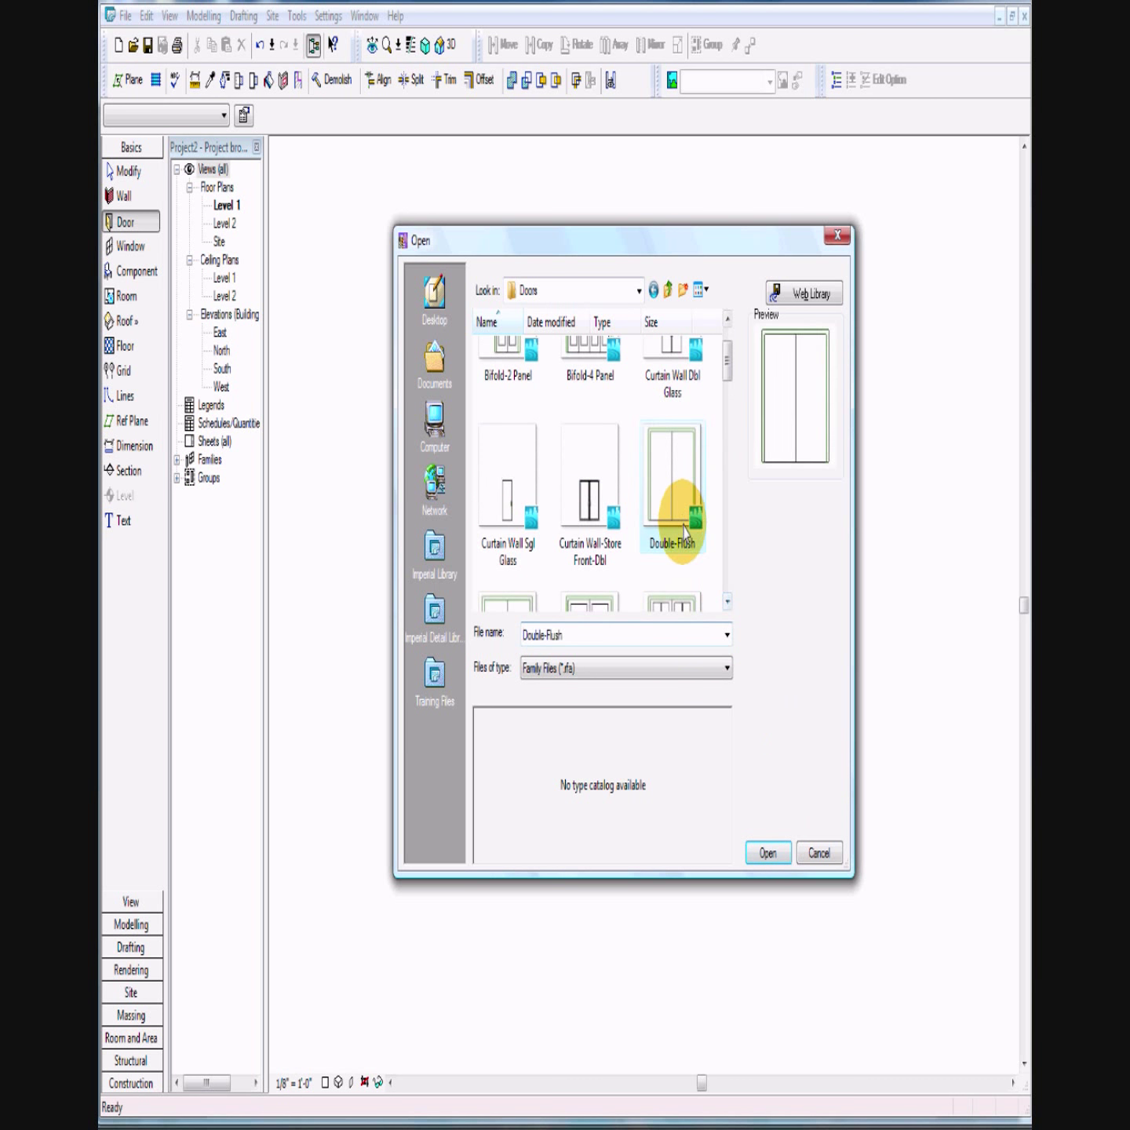
click(768, 854)
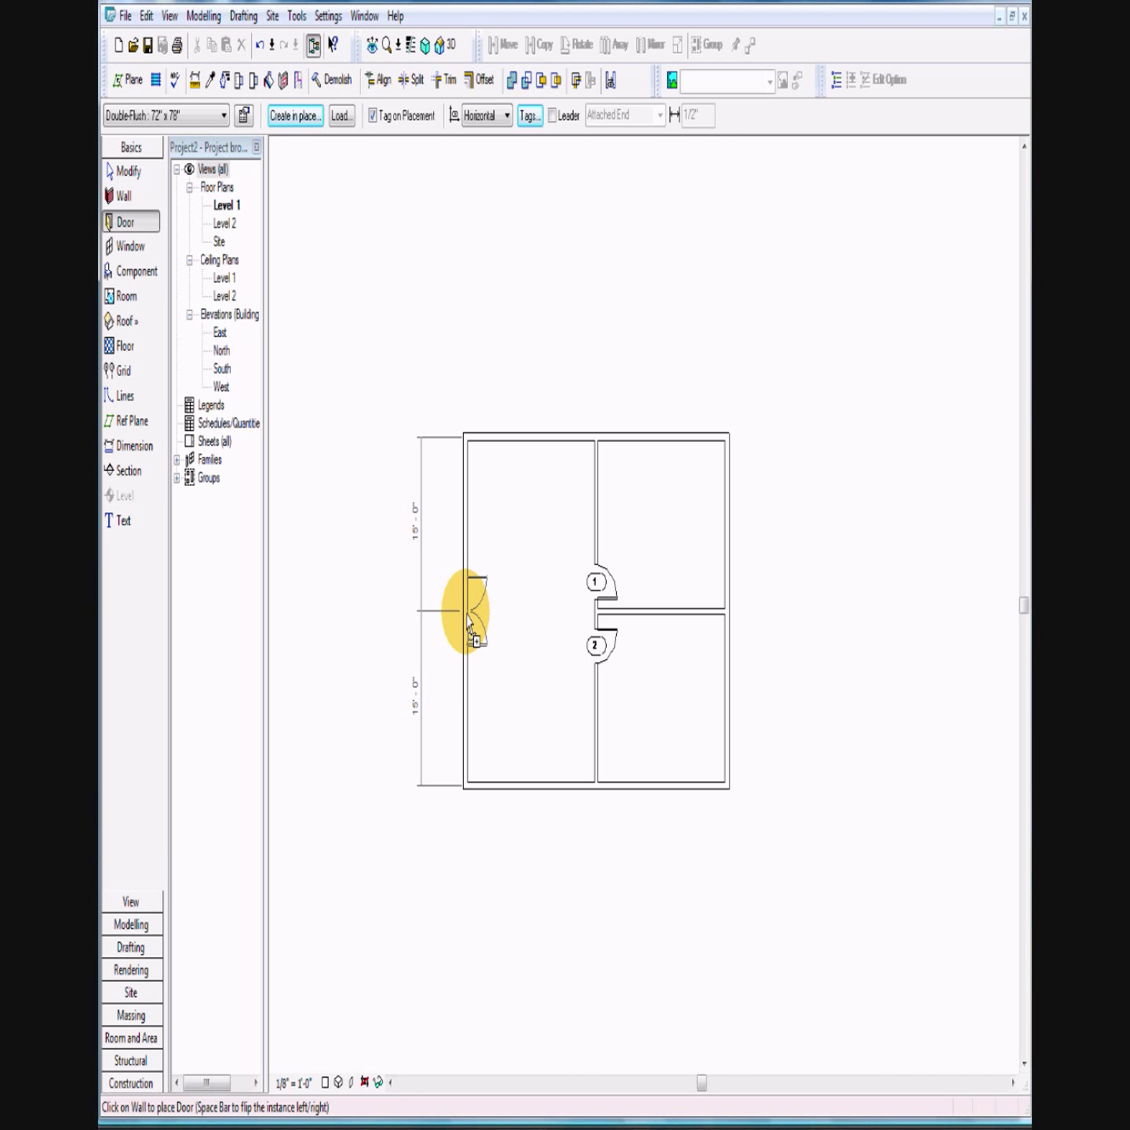
click(468, 613)
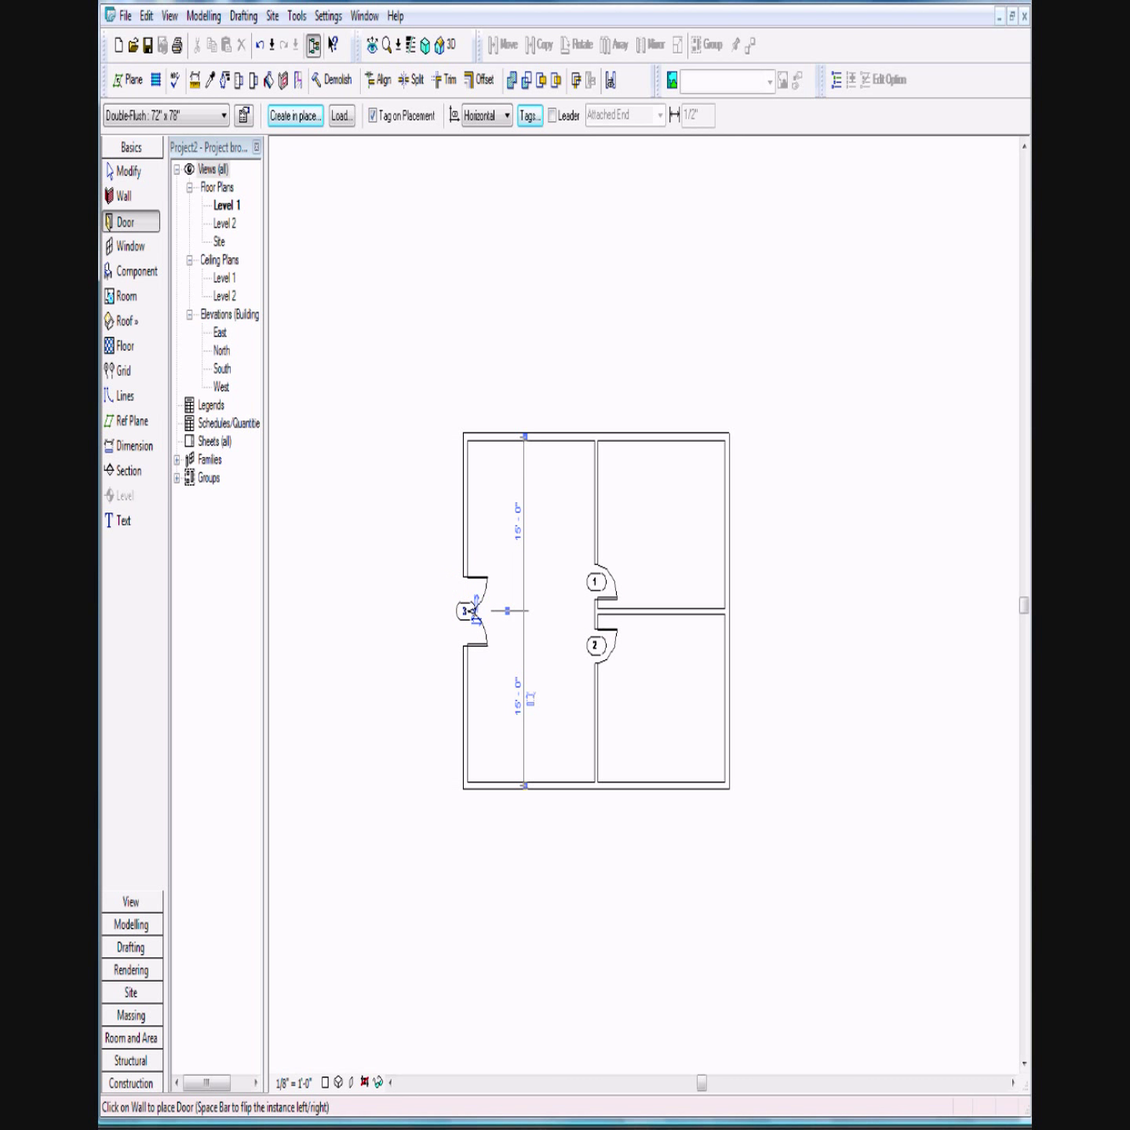
Step: Change the type of door 3 in the left exterior wall to Double-Flush 72" x 84"
click(341, 117)
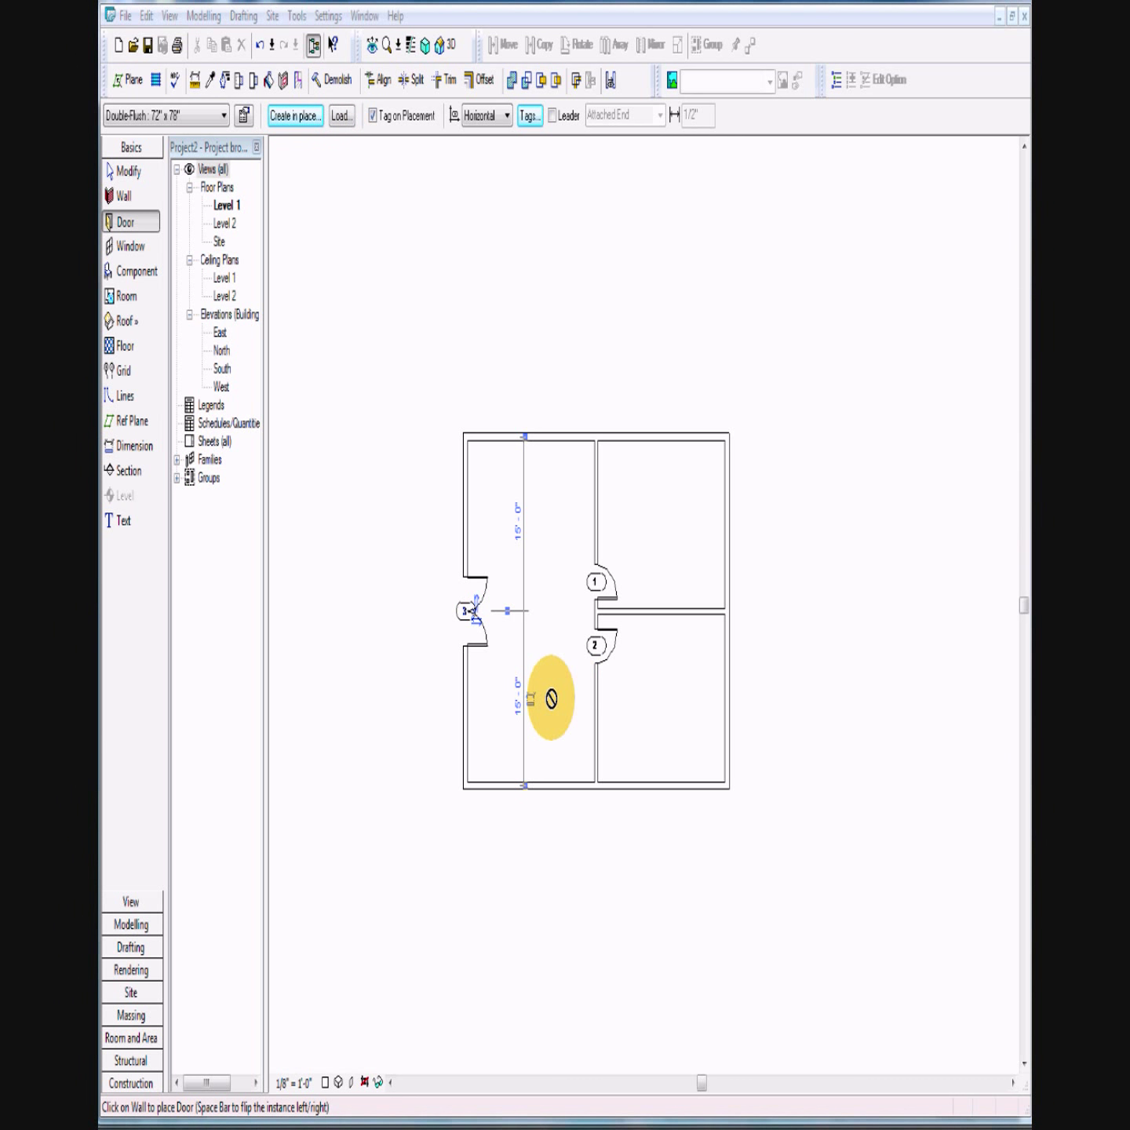
click(128, 171)
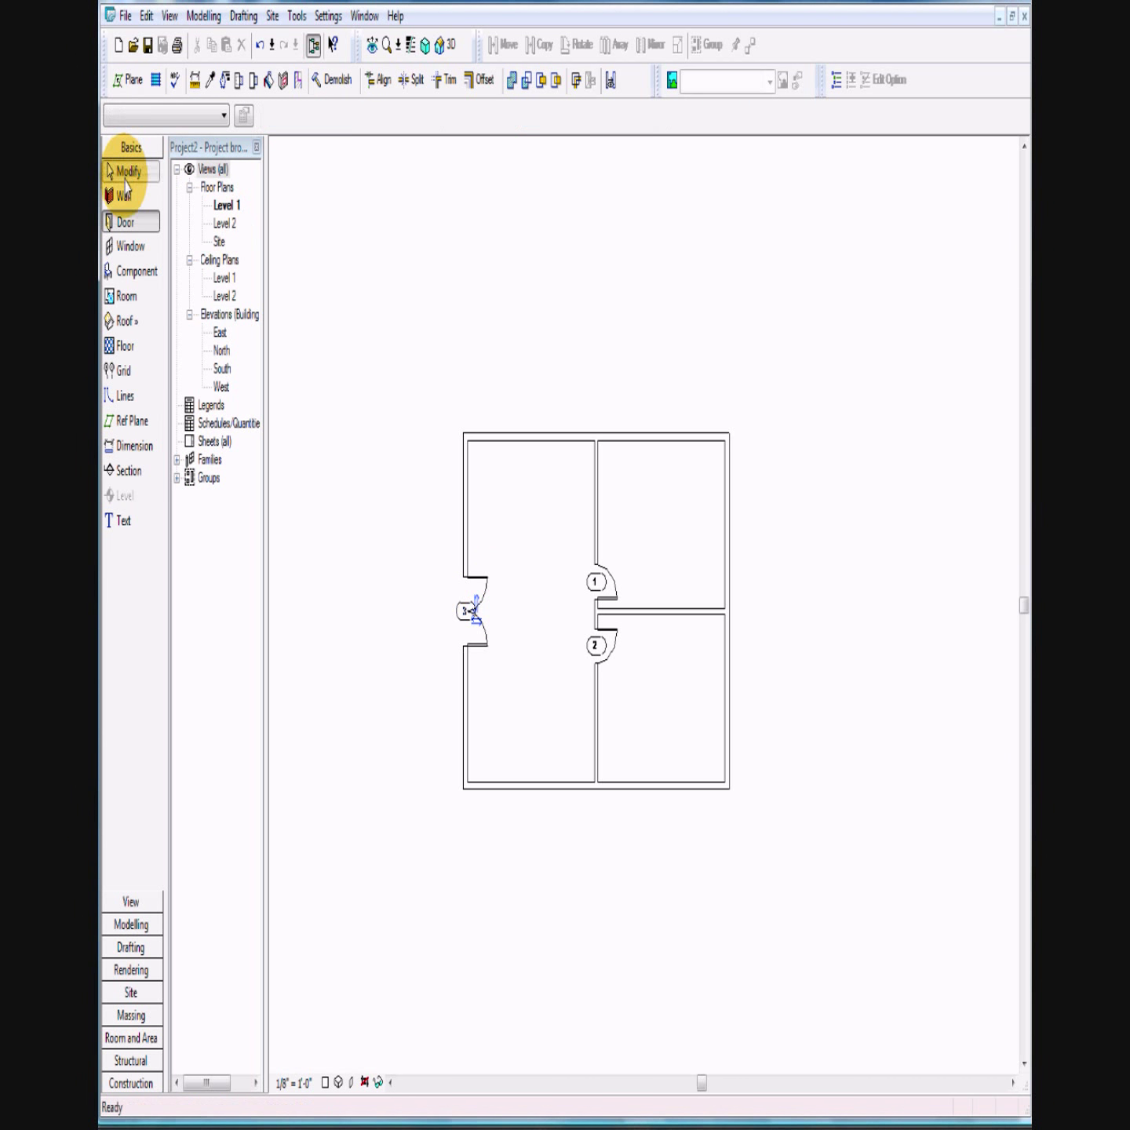
click(481, 590)
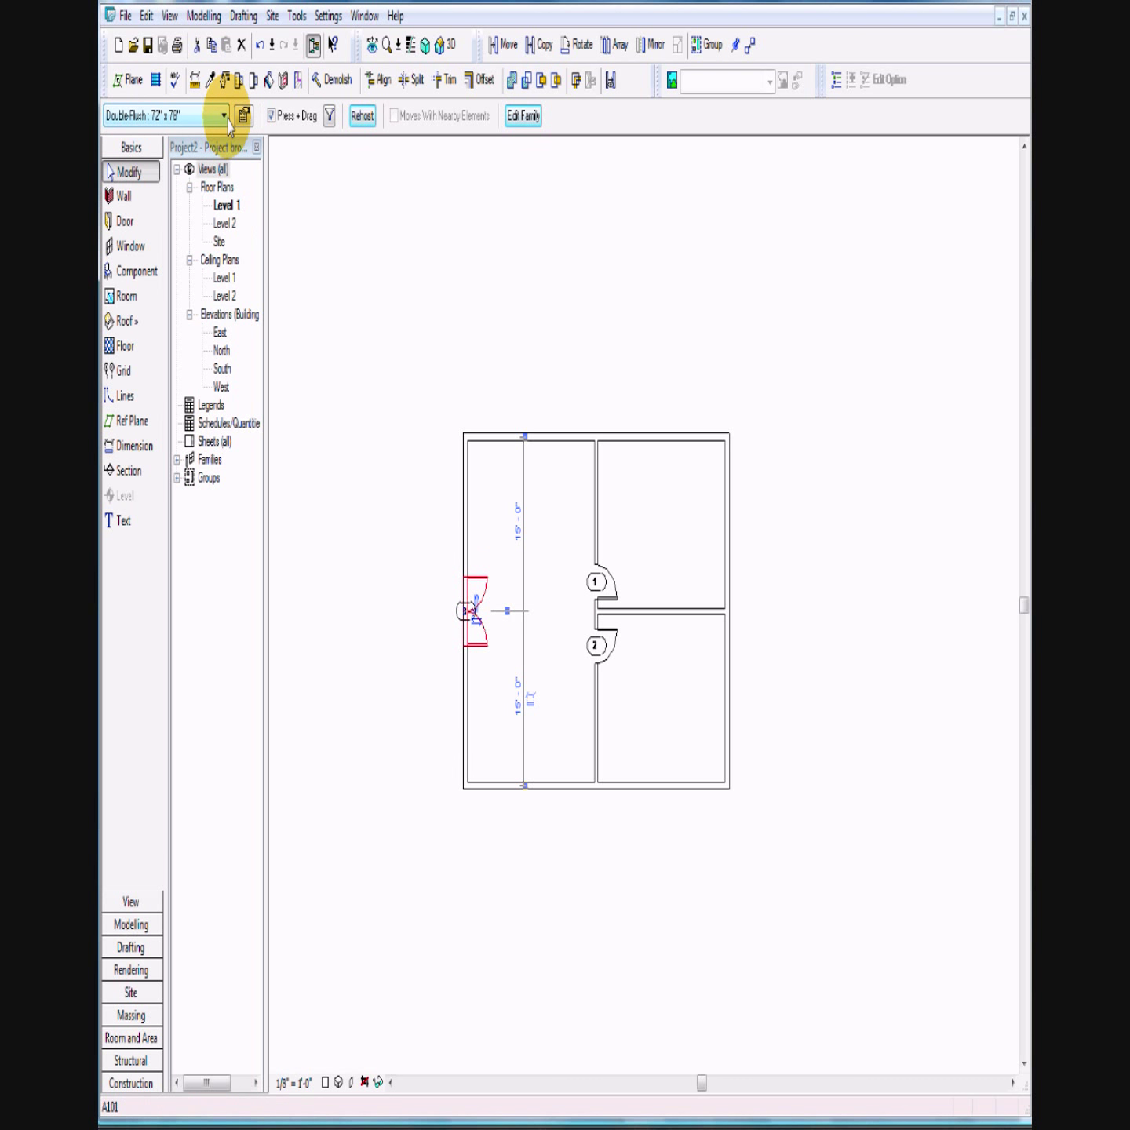
click(224, 117)
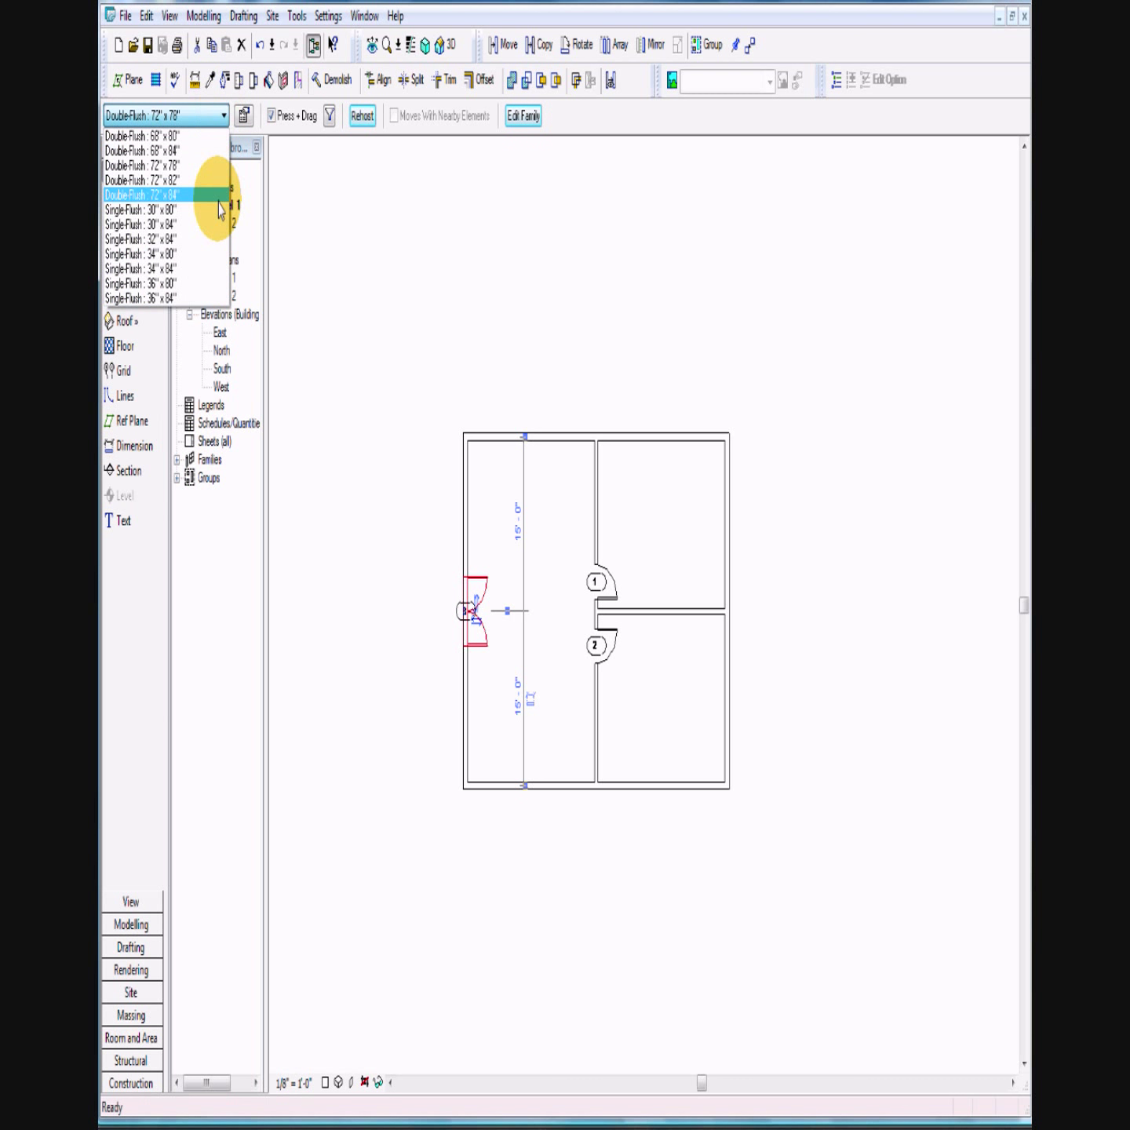
click(158, 194)
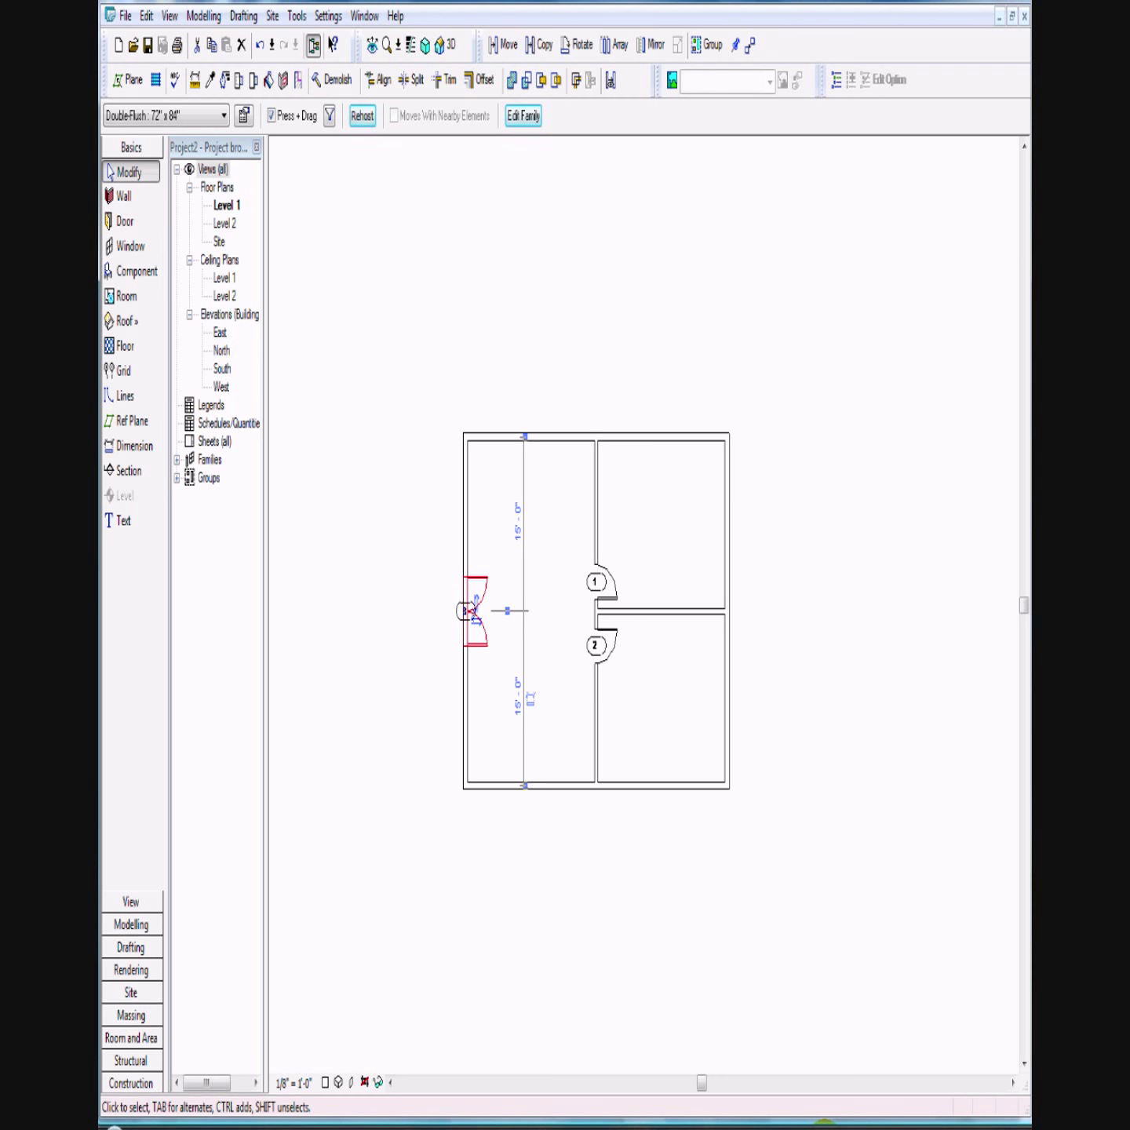
Step: Place Fixed 36" x 48" windows per the workbook plan: four in the upper exterior wall, four in the lower, one in the left above door 3
click(742, 1123)
scroll(658, 946, down, 5)
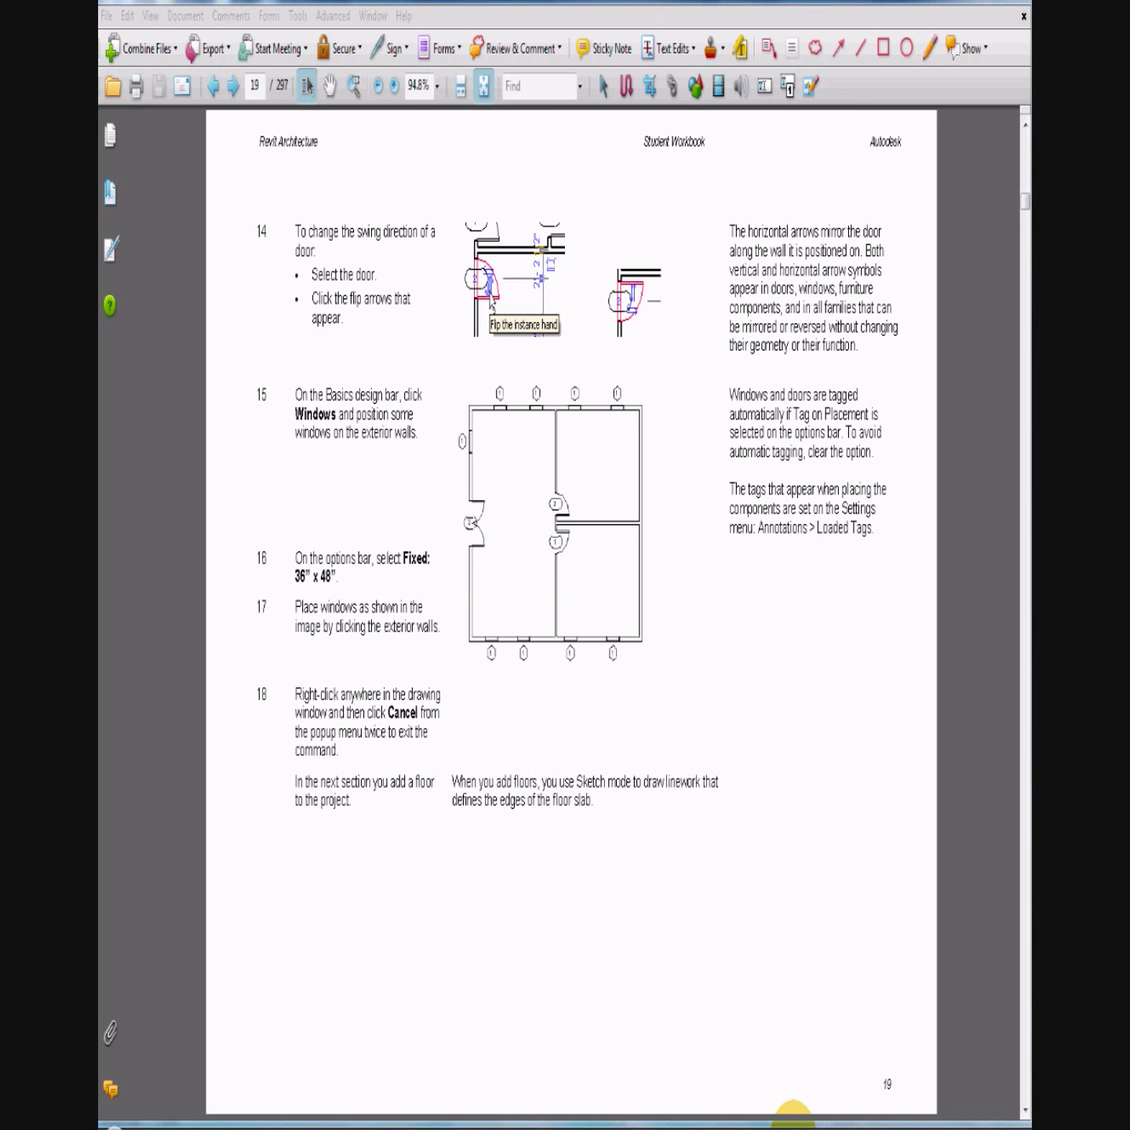
click(752, 1121)
click(131, 247)
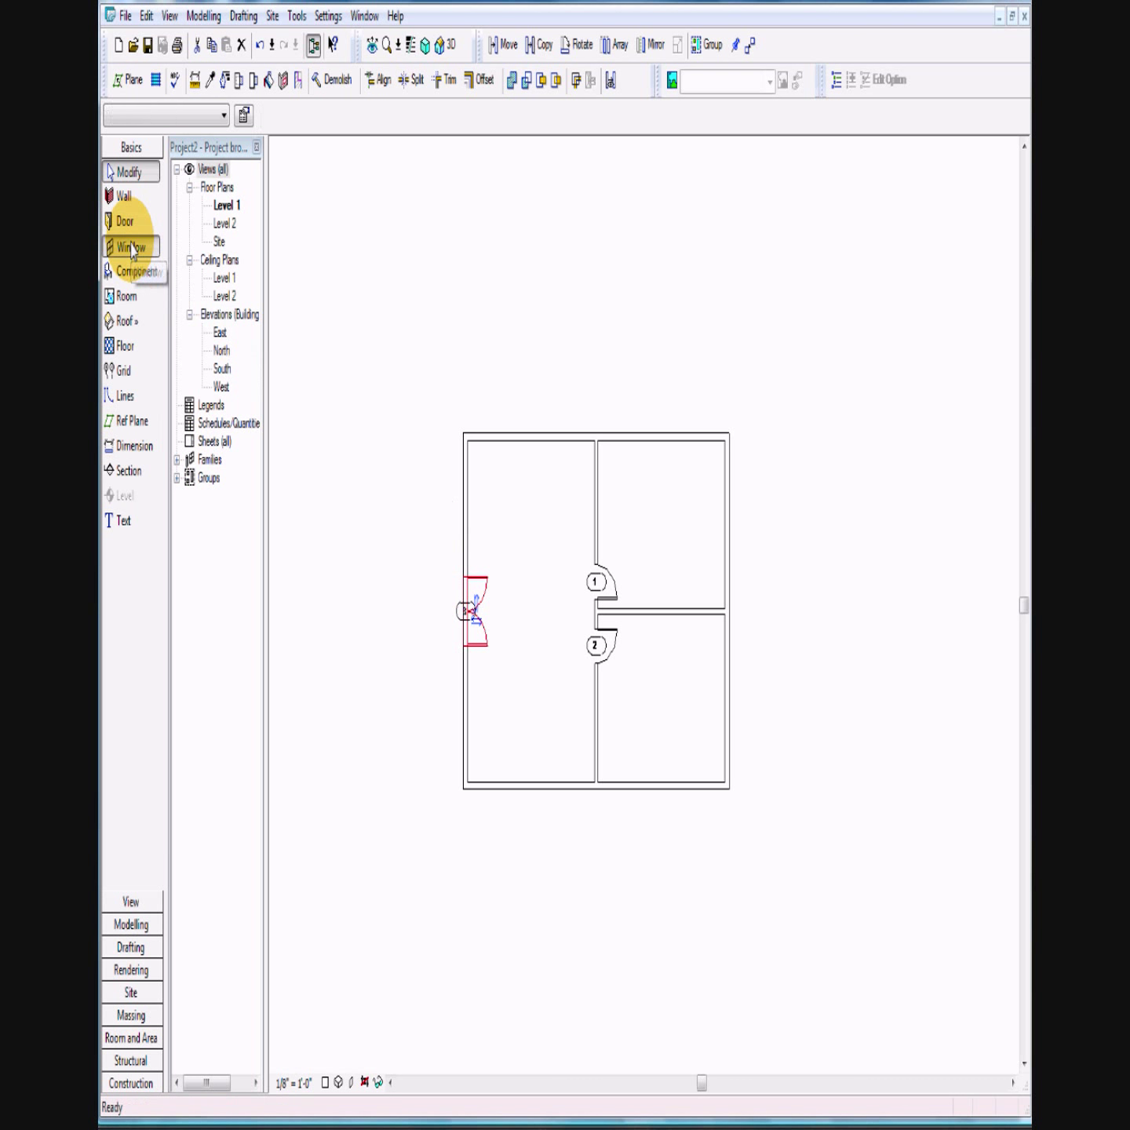
click(500, 438)
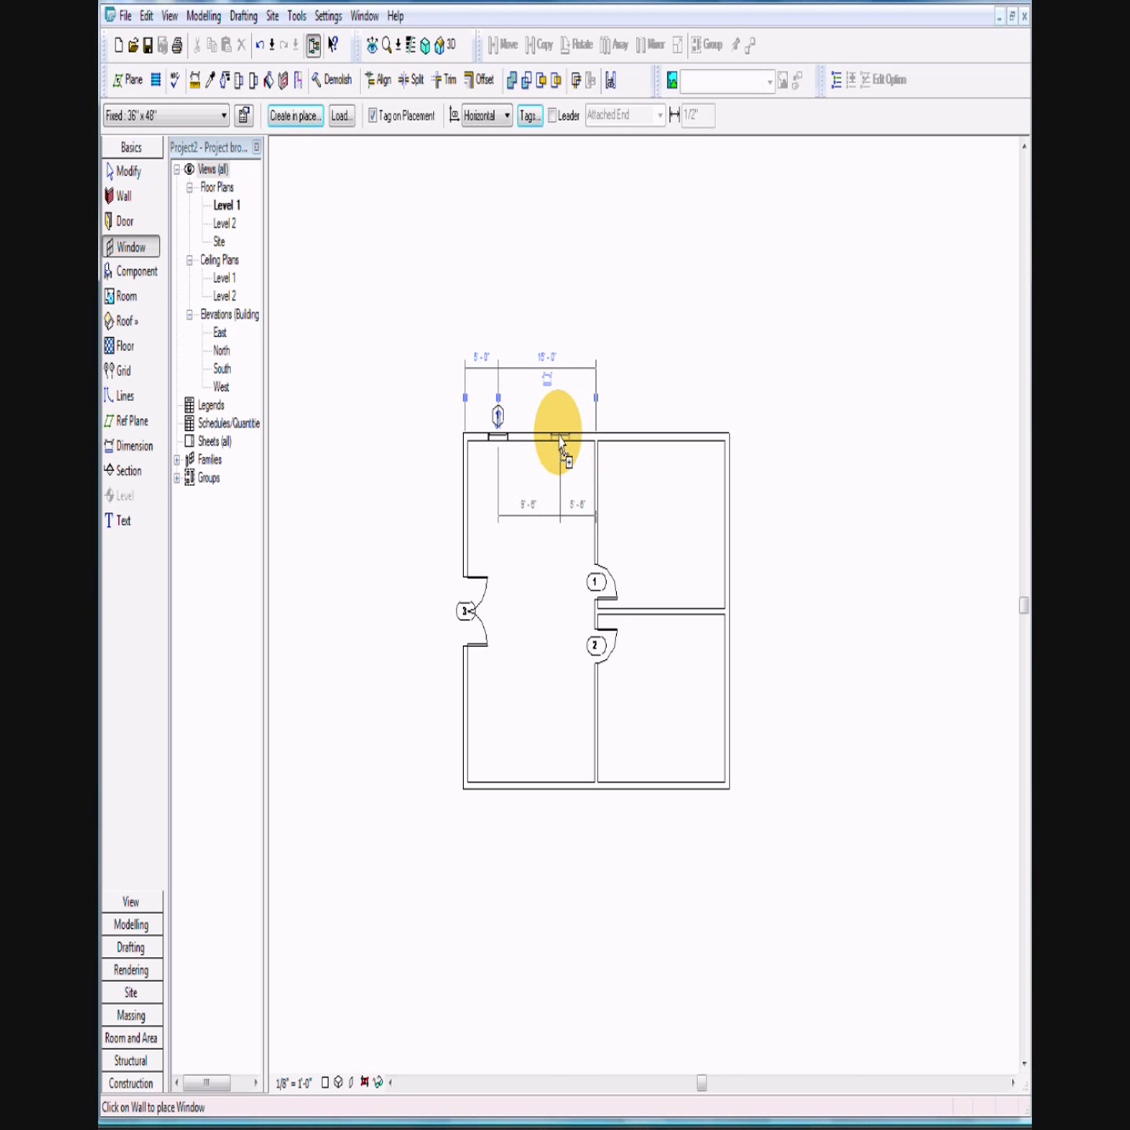
click(555, 438)
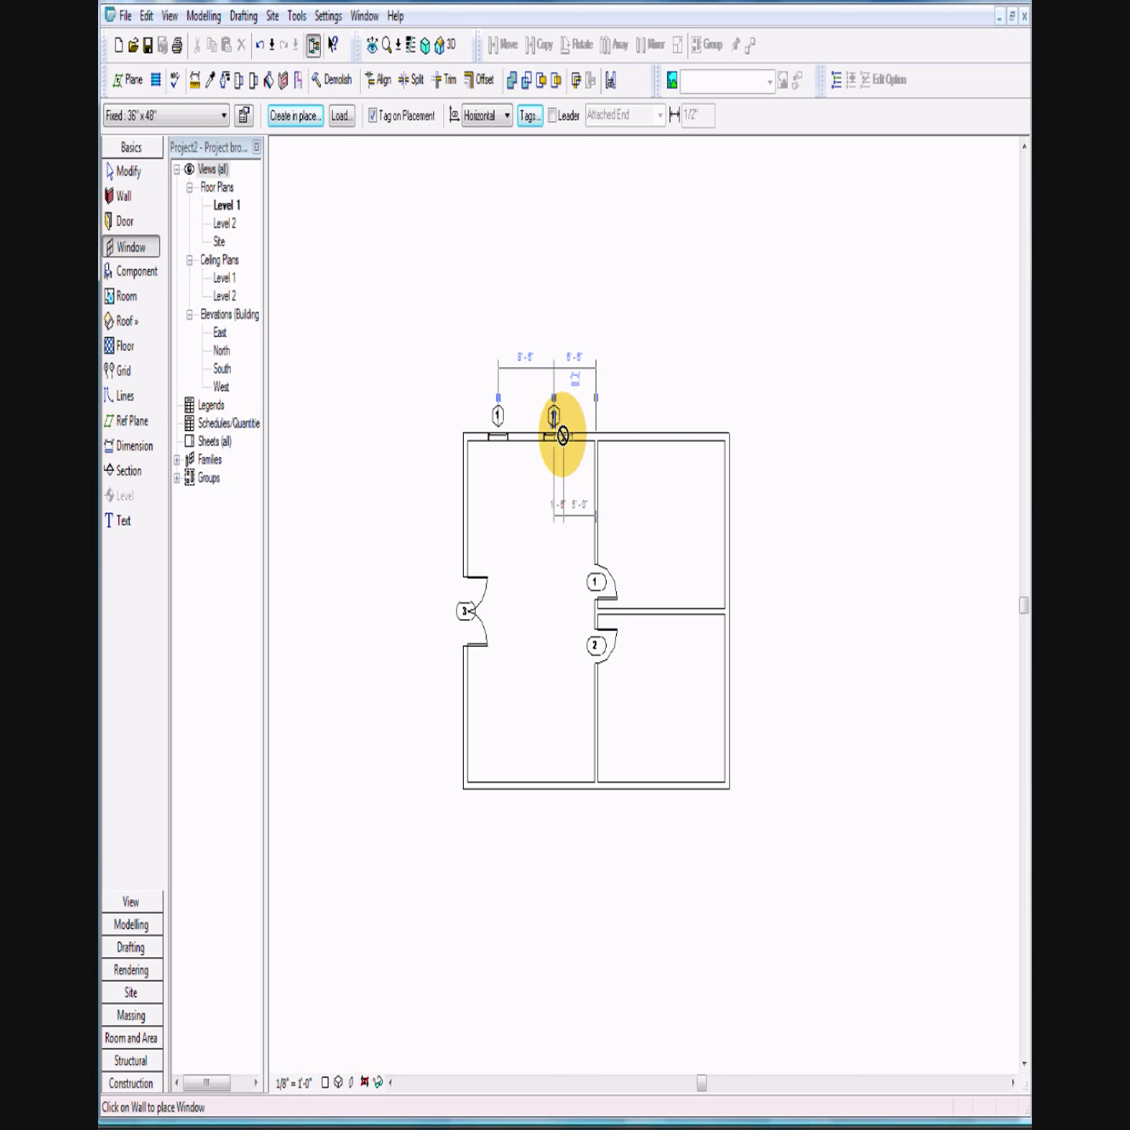
scroll(562, 435, up, 3)
scroll(562, 436, up, 2)
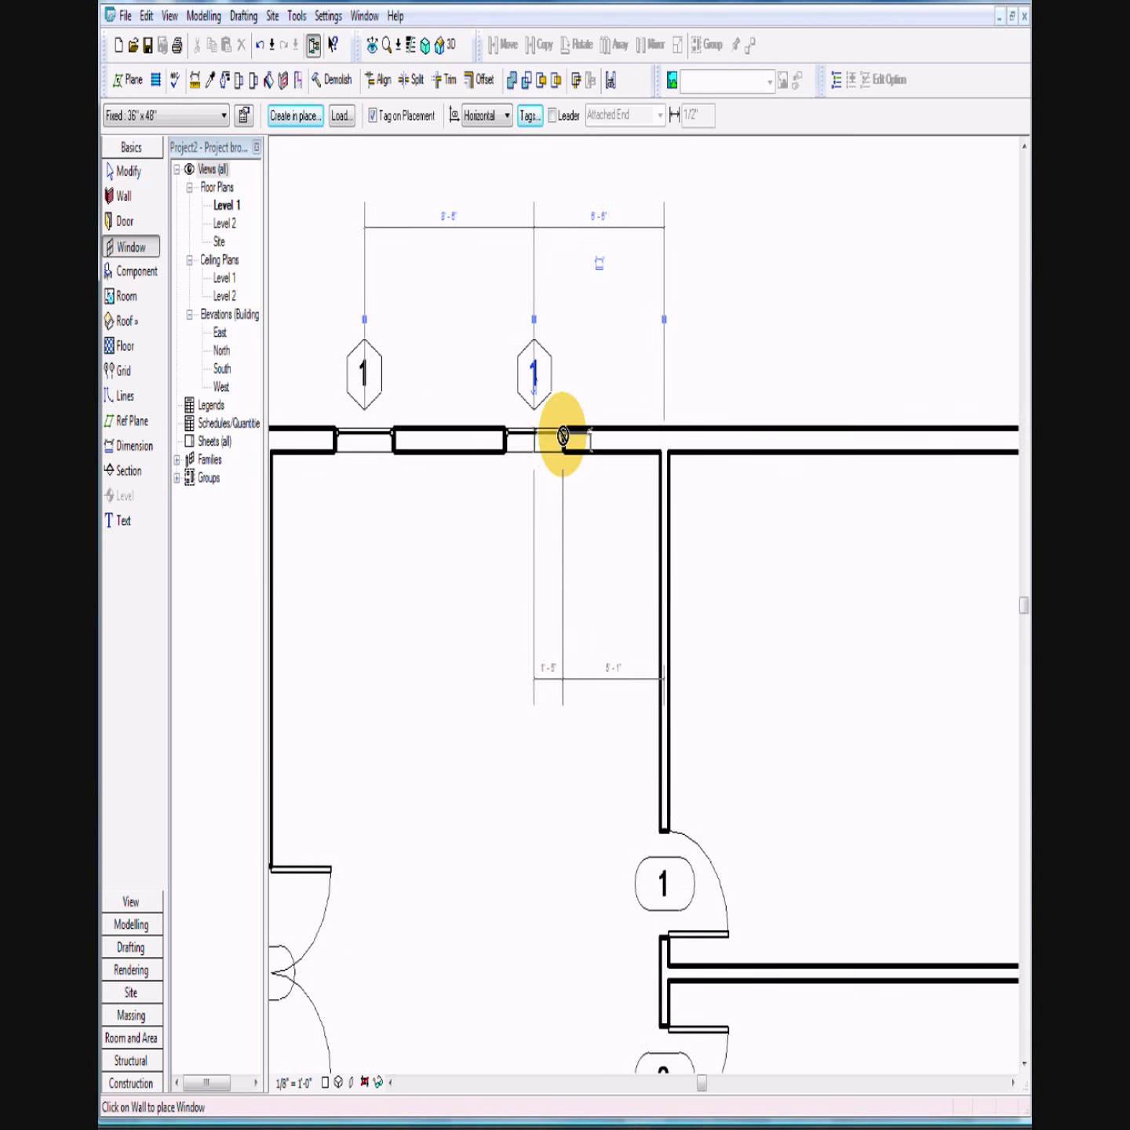
scroll(561, 435, down, 4)
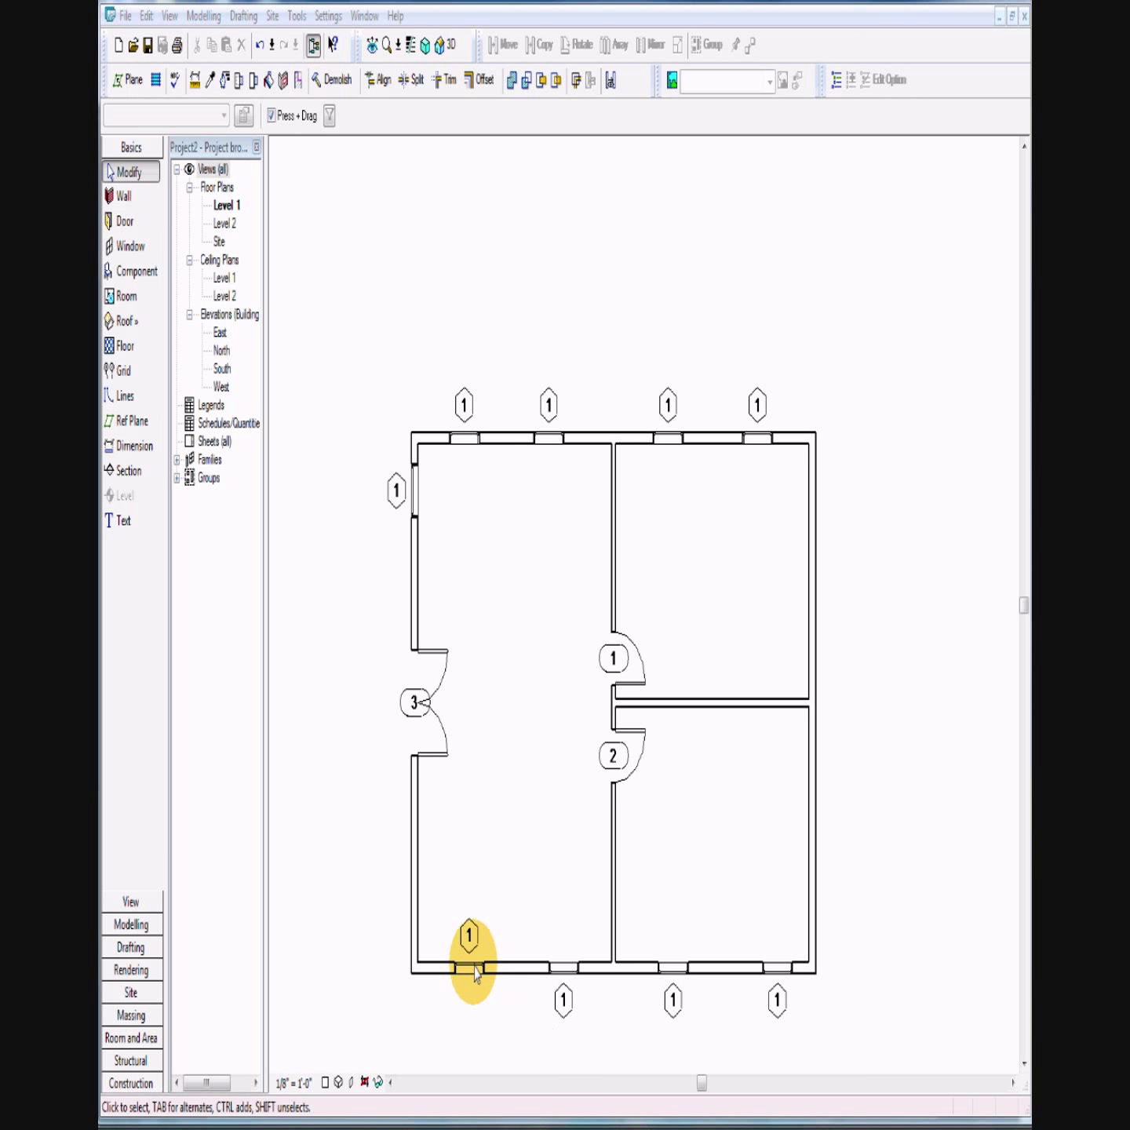
Step: Flip the facing of the leftmost window in the lower exterior wall and move its tag outside the house
click(471, 971)
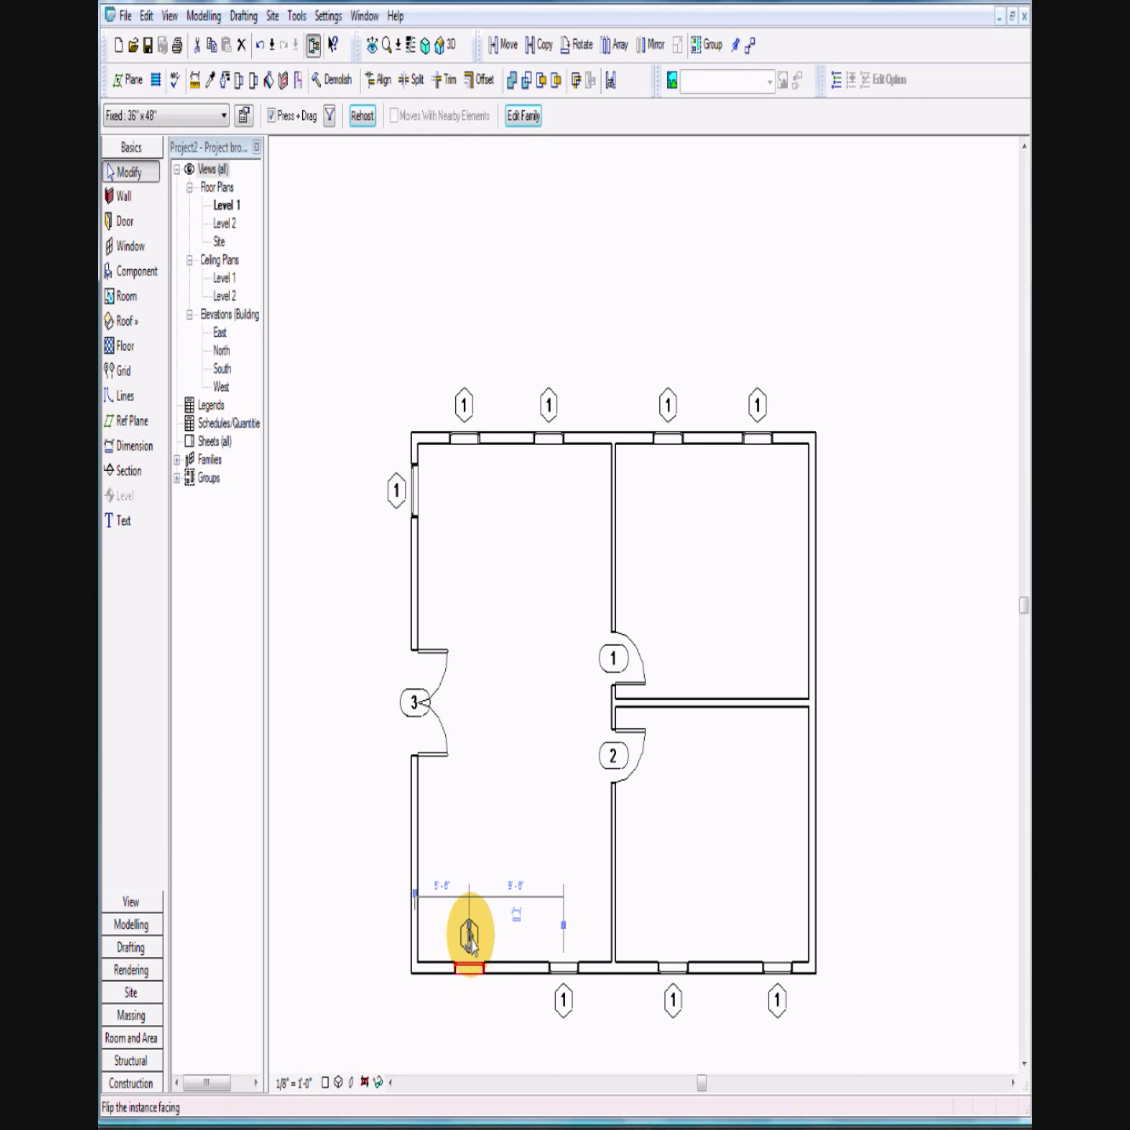
scroll(477, 953, up, 3)
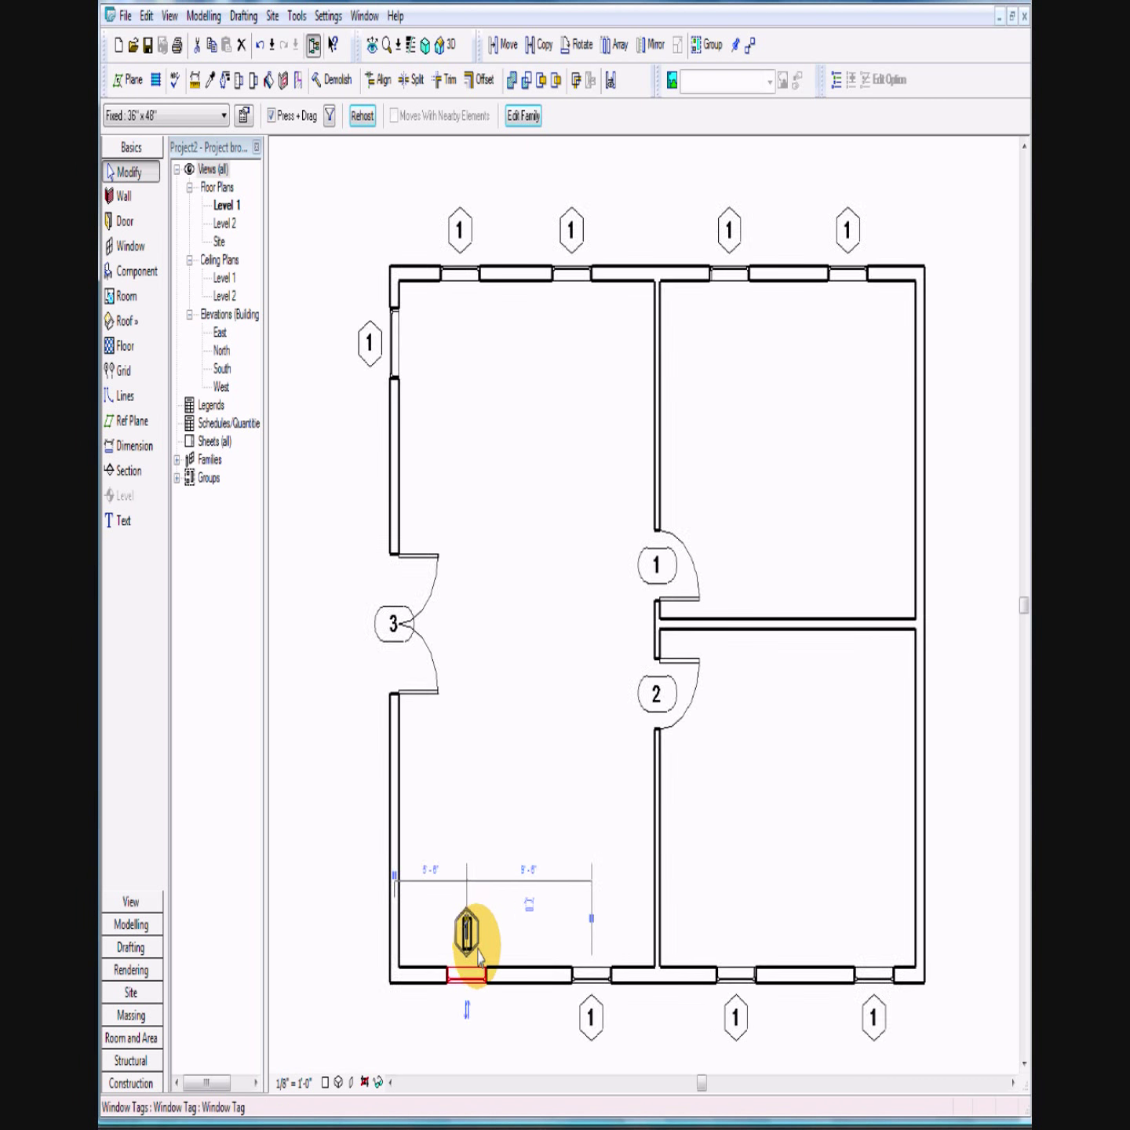
scroll(477, 938, down, 2)
click(470, 933)
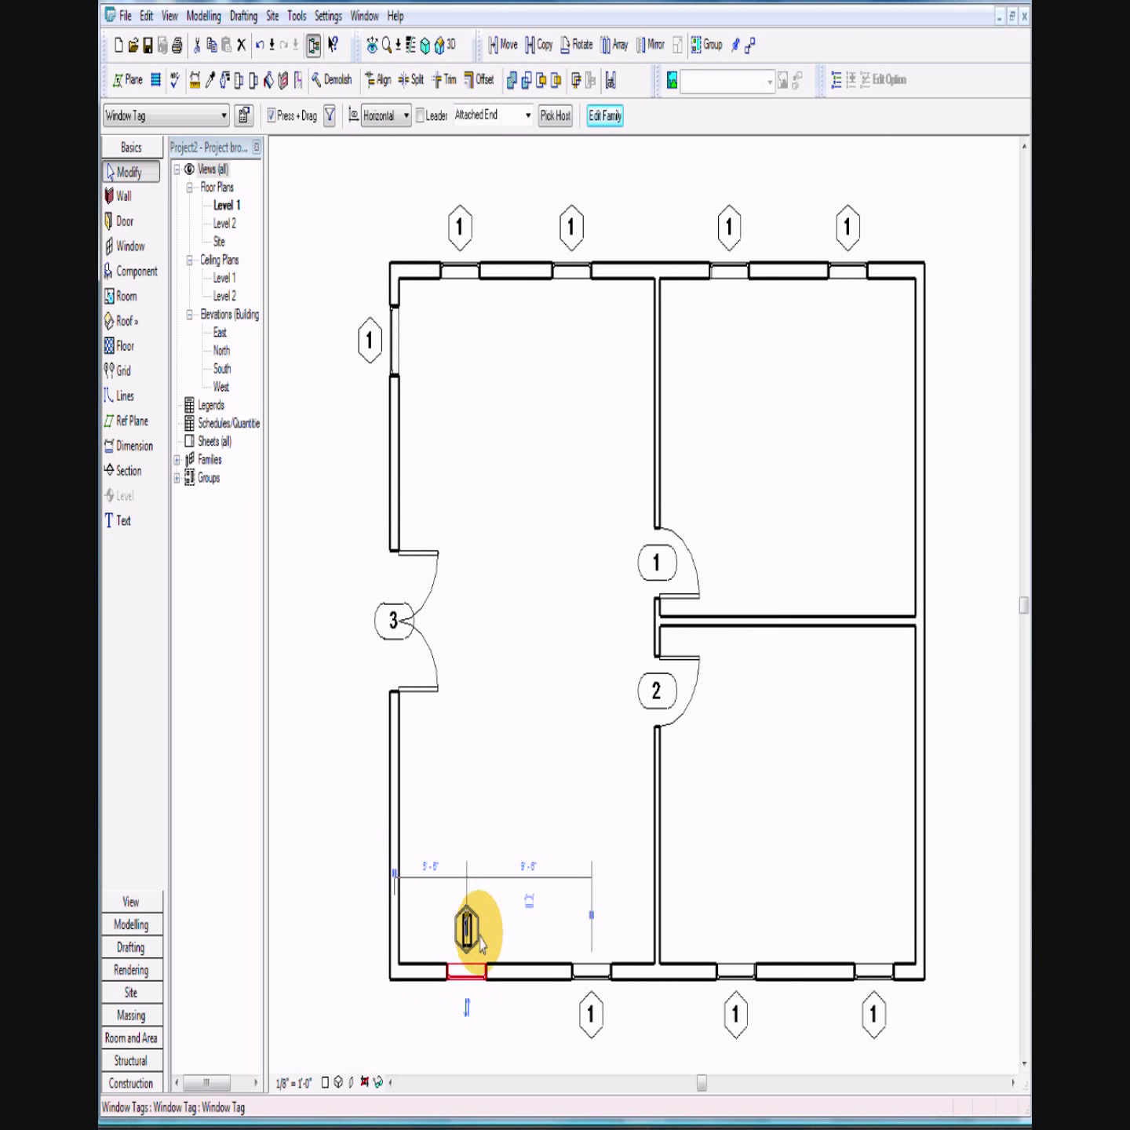
click(479, 1020)
drag(484, 940, 473, 1017)
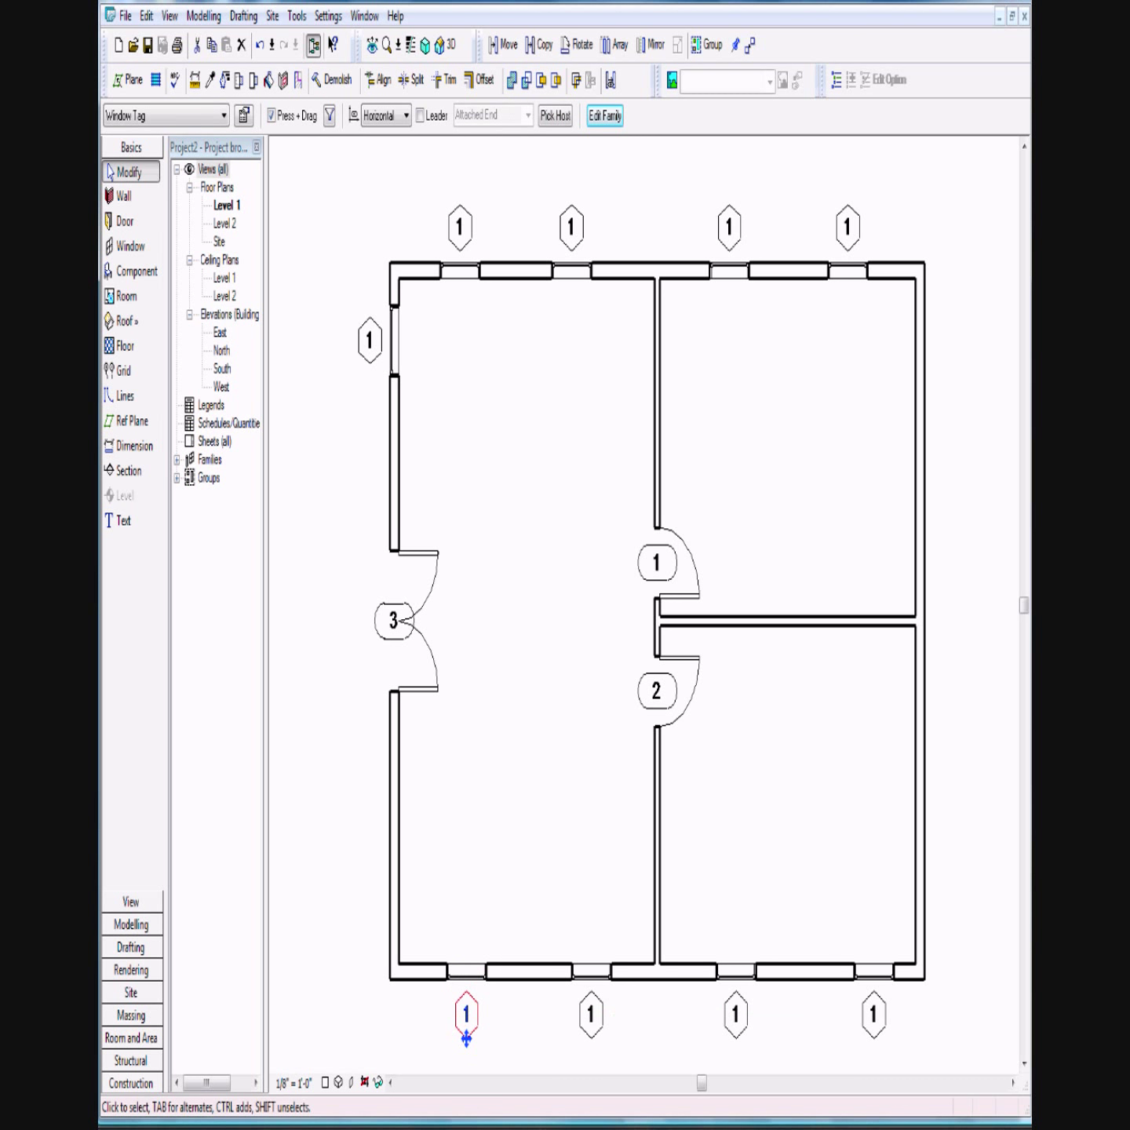
key(Escape)
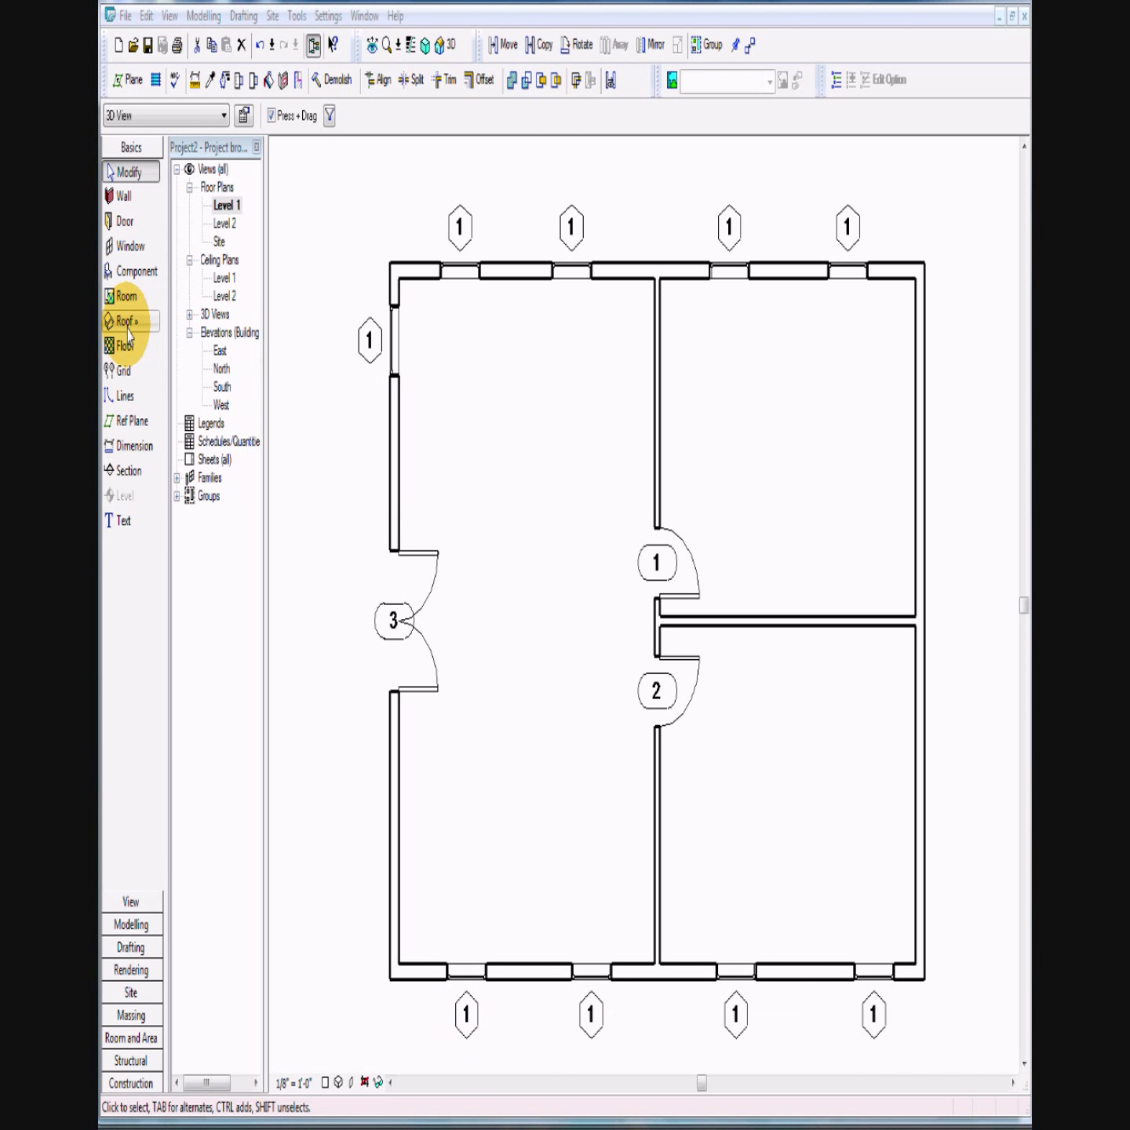
Step: Create a floor on Level 1 by picking the four exterior walls as its boundary, extended into the wall core, and finish the sketch
click(124, 350)
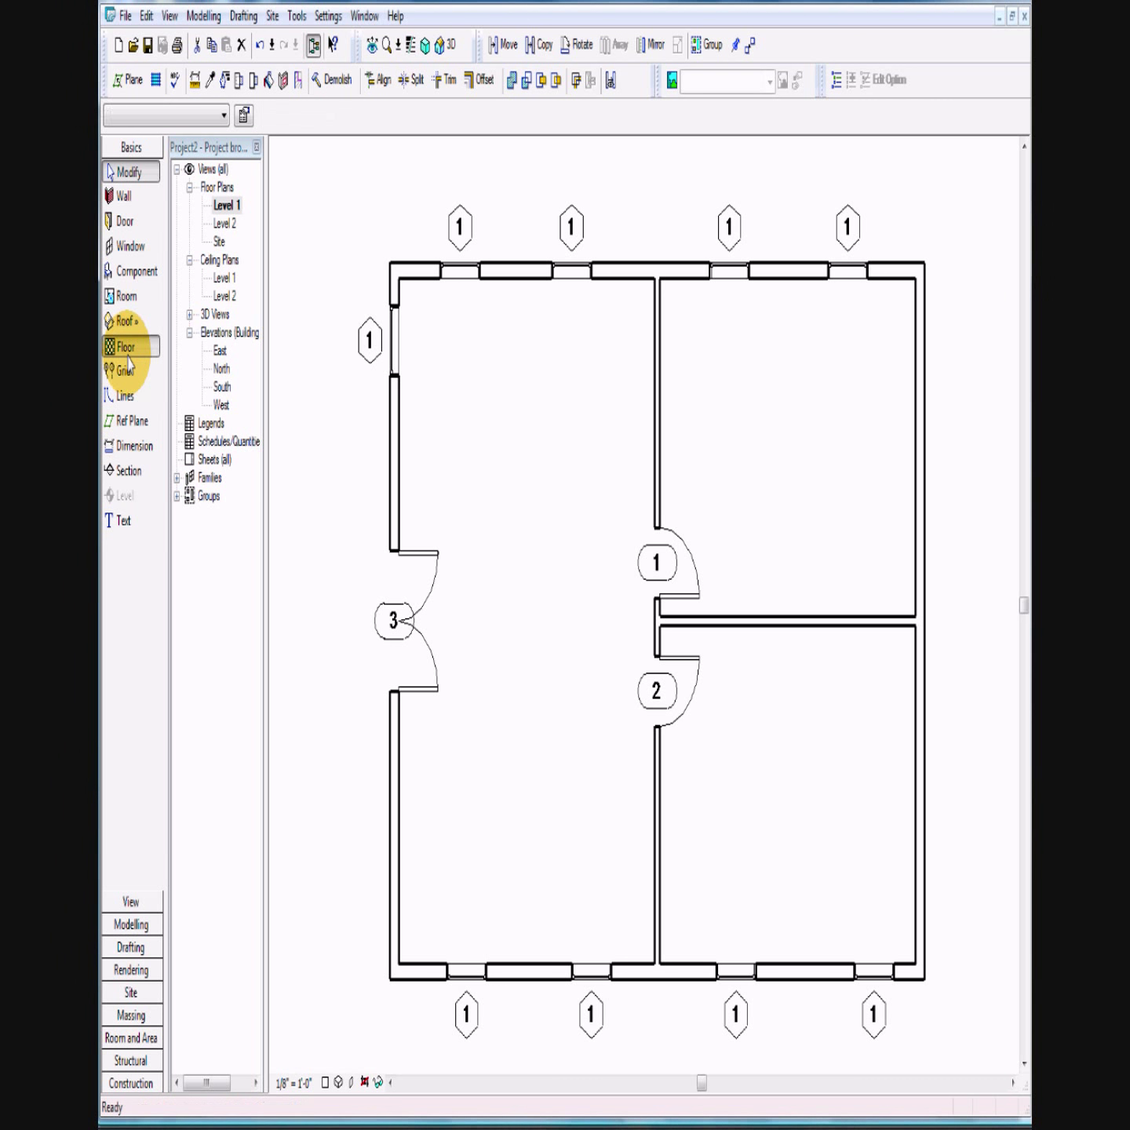
click(399, 457)
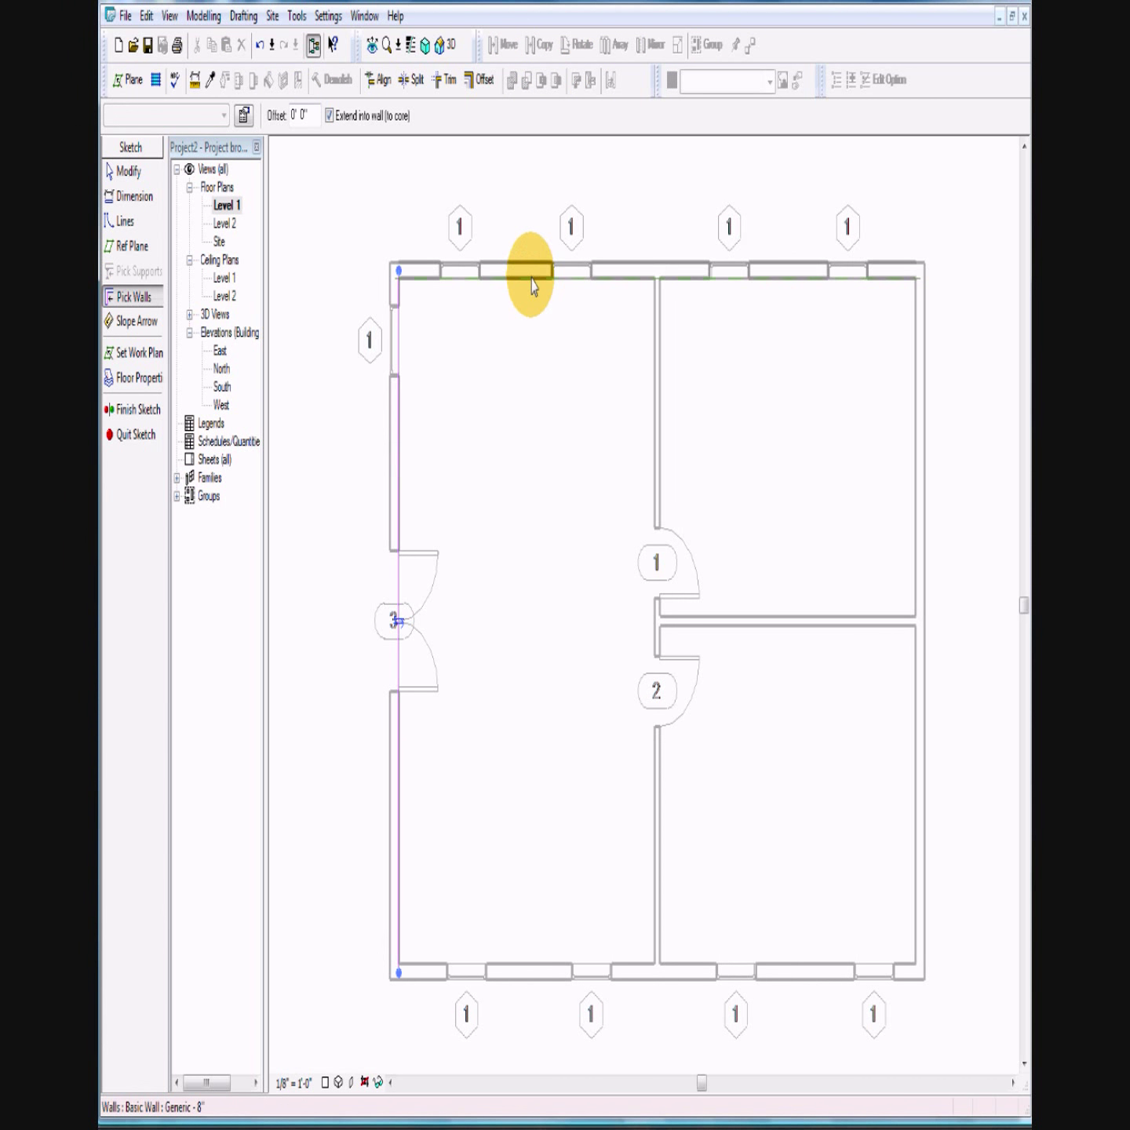
click(914, 398)
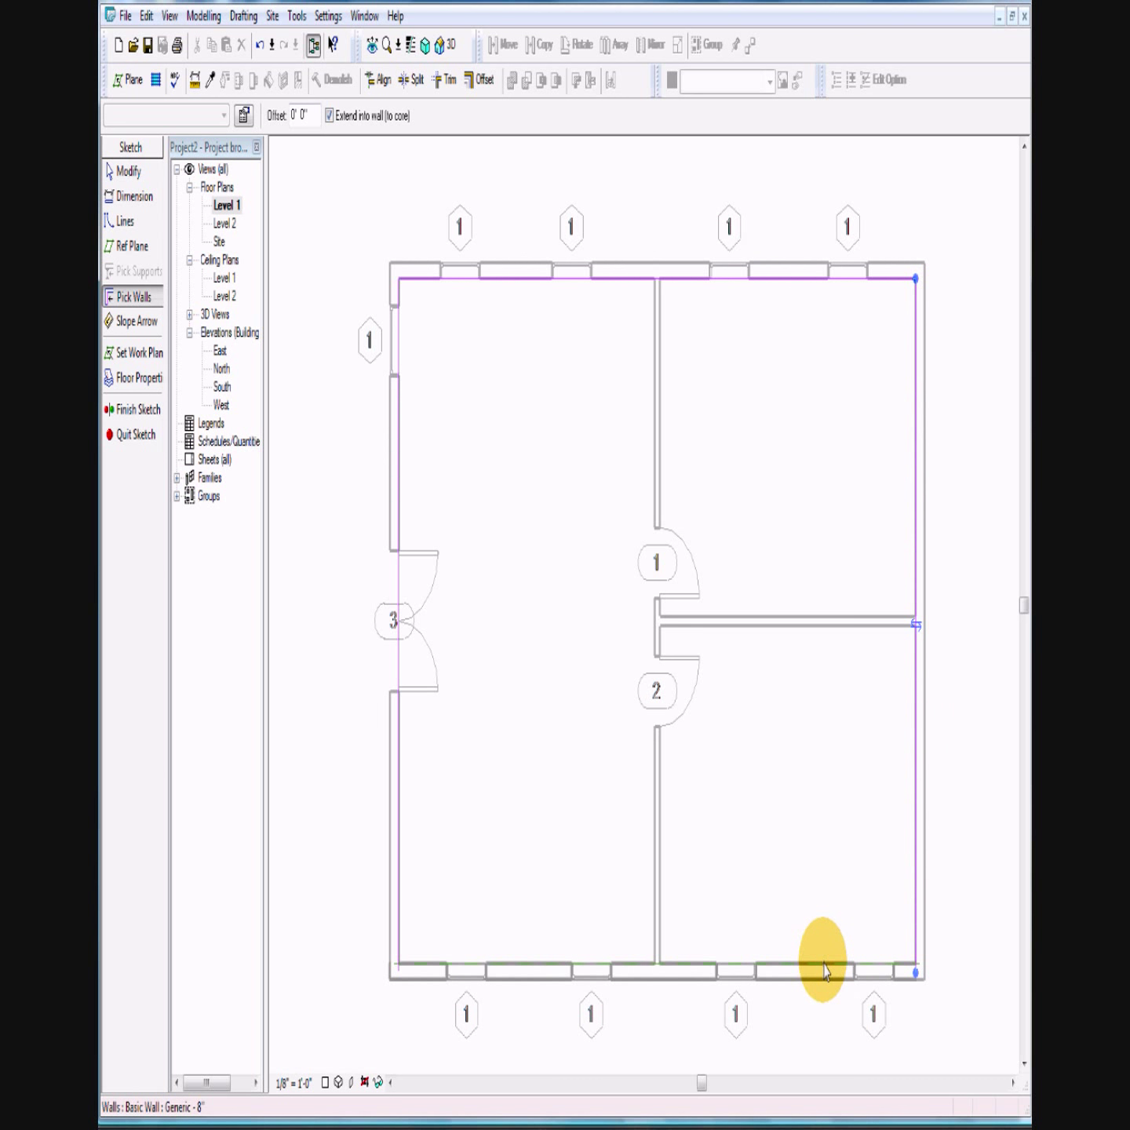
click(139, 410)
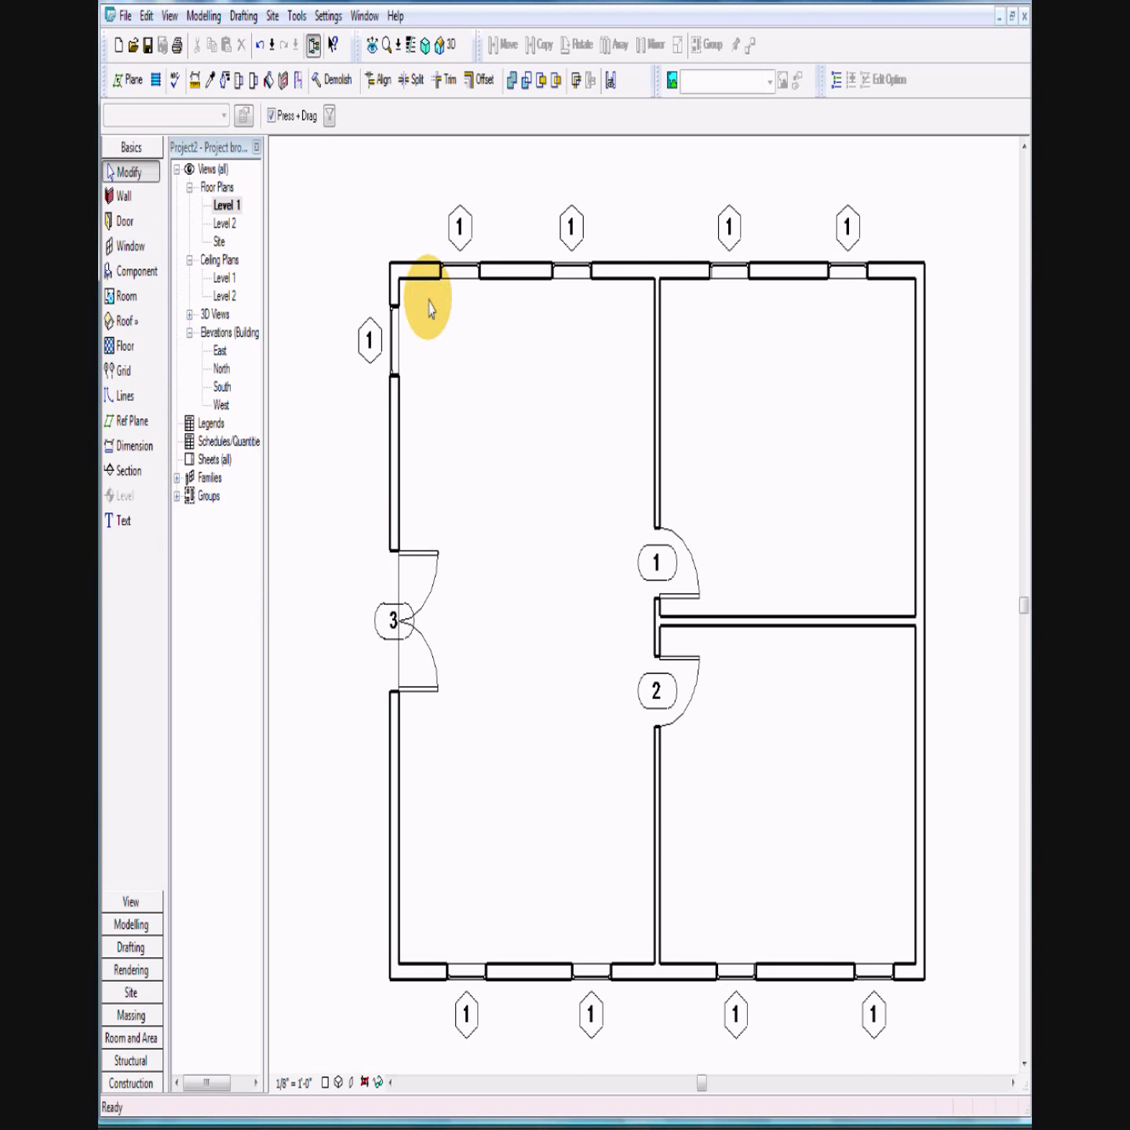
Step: In the default 3D view, stretch the tops of both interior walls up to the exterior walls' height and shade the model
click(438, 49)
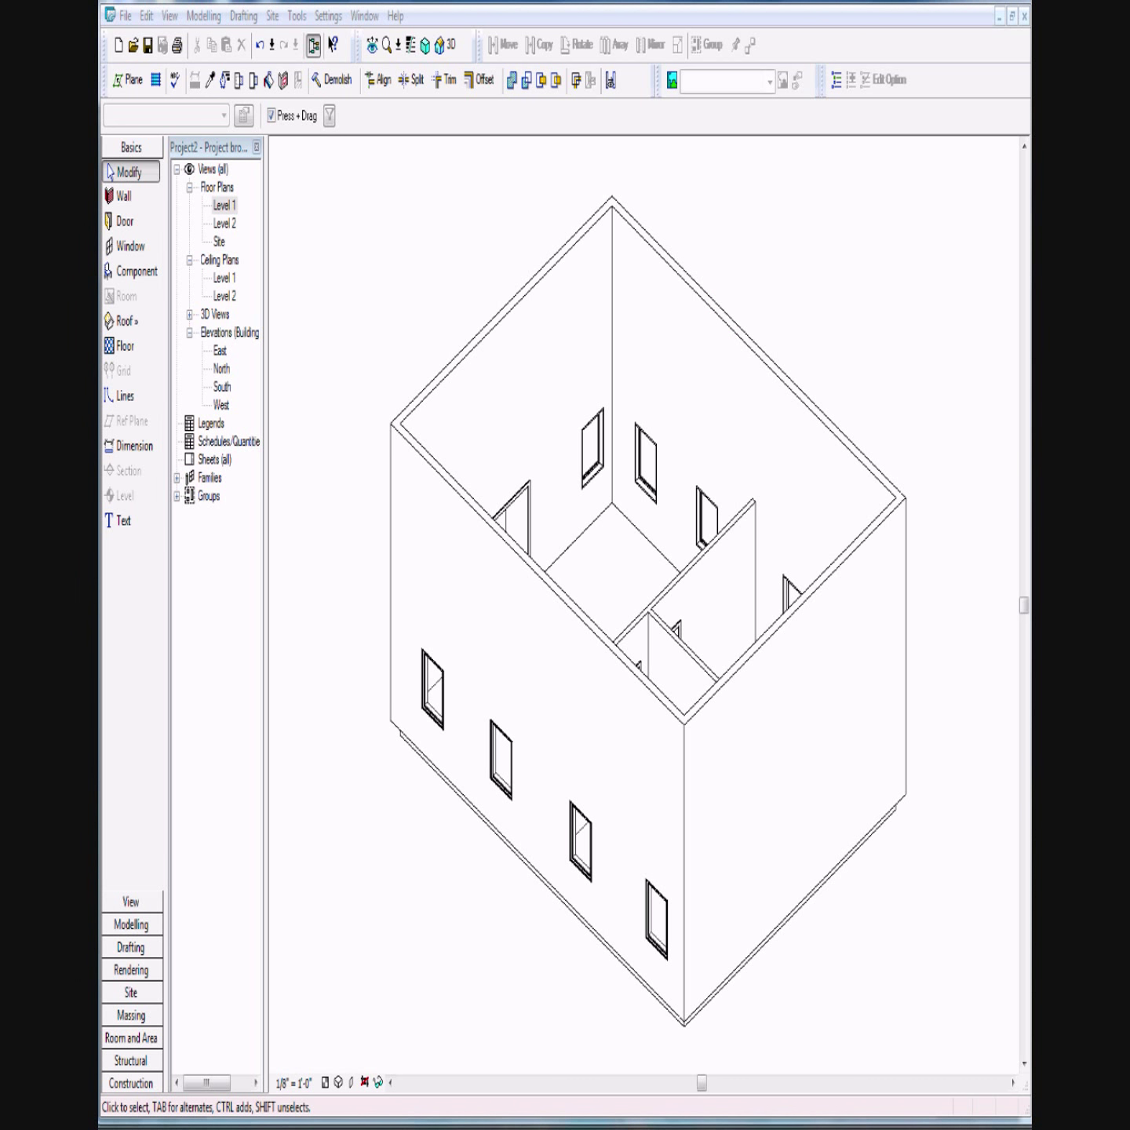
click(750, 613)
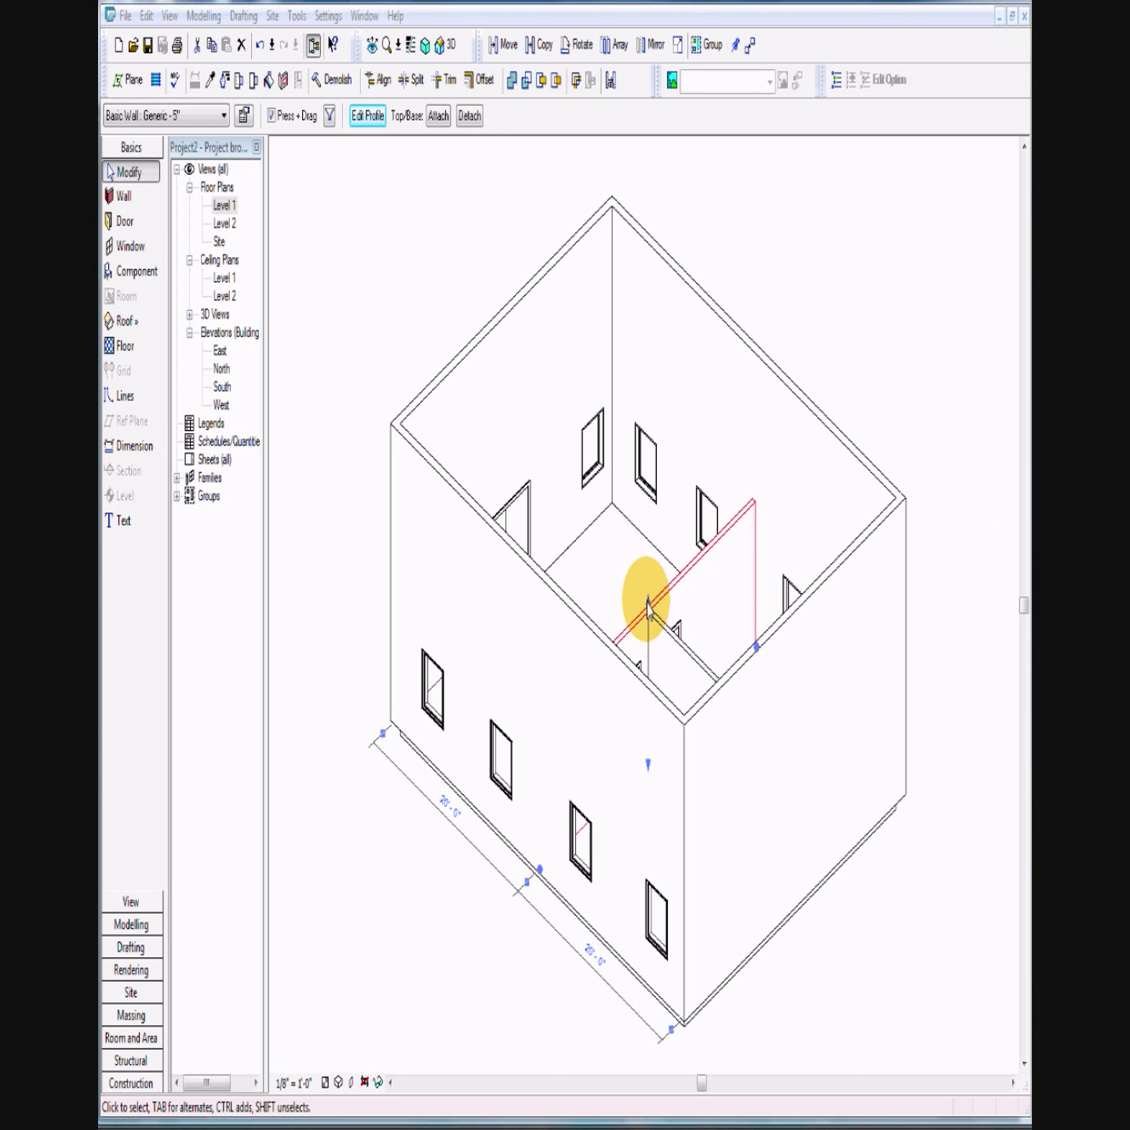
drag(648, 610, 628, 470)
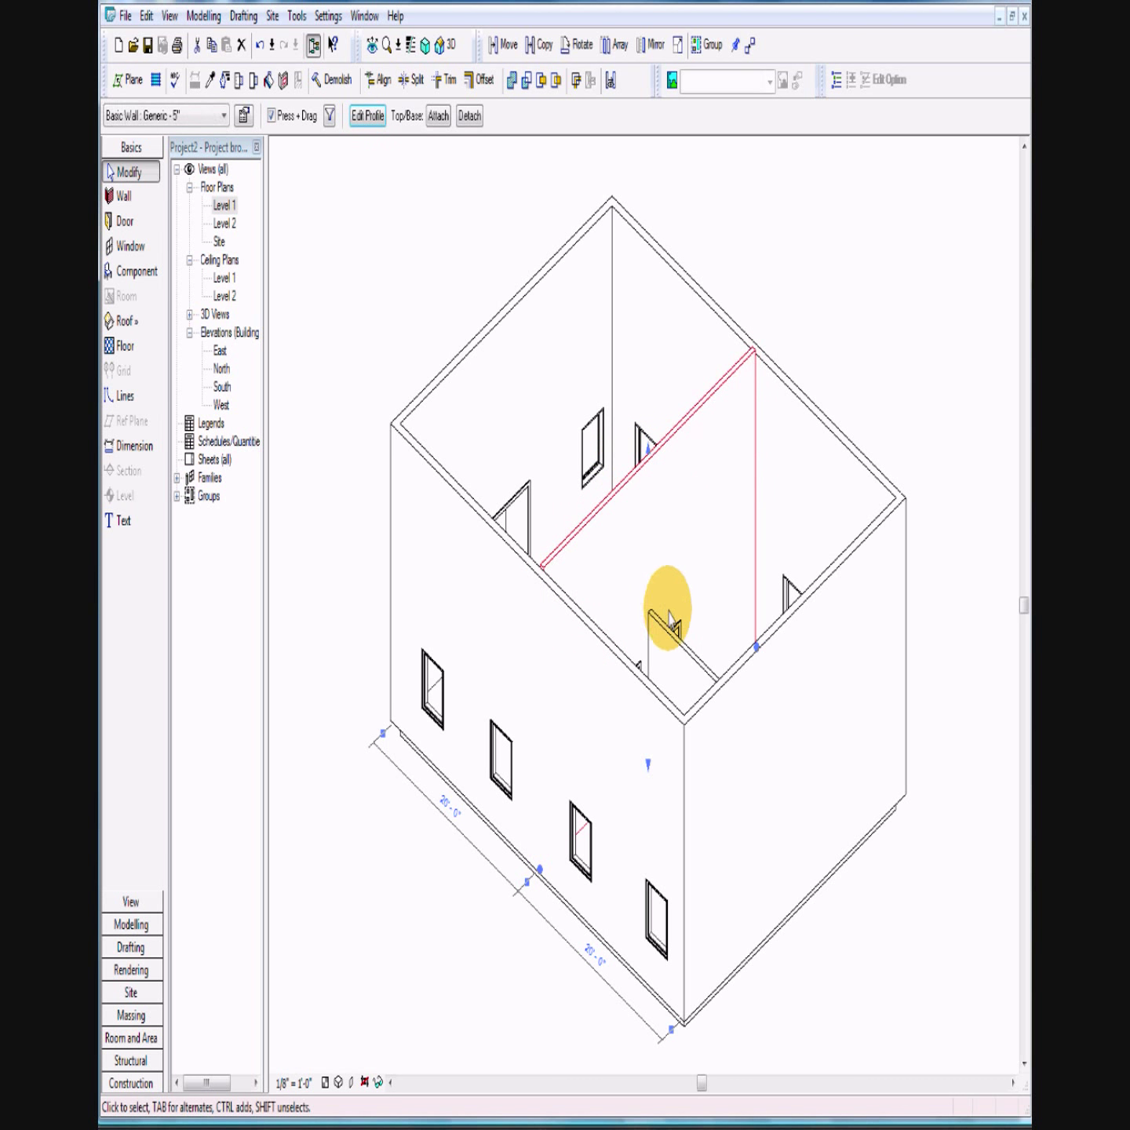
click(691, 663)
drag(718, 671, 716, 527)
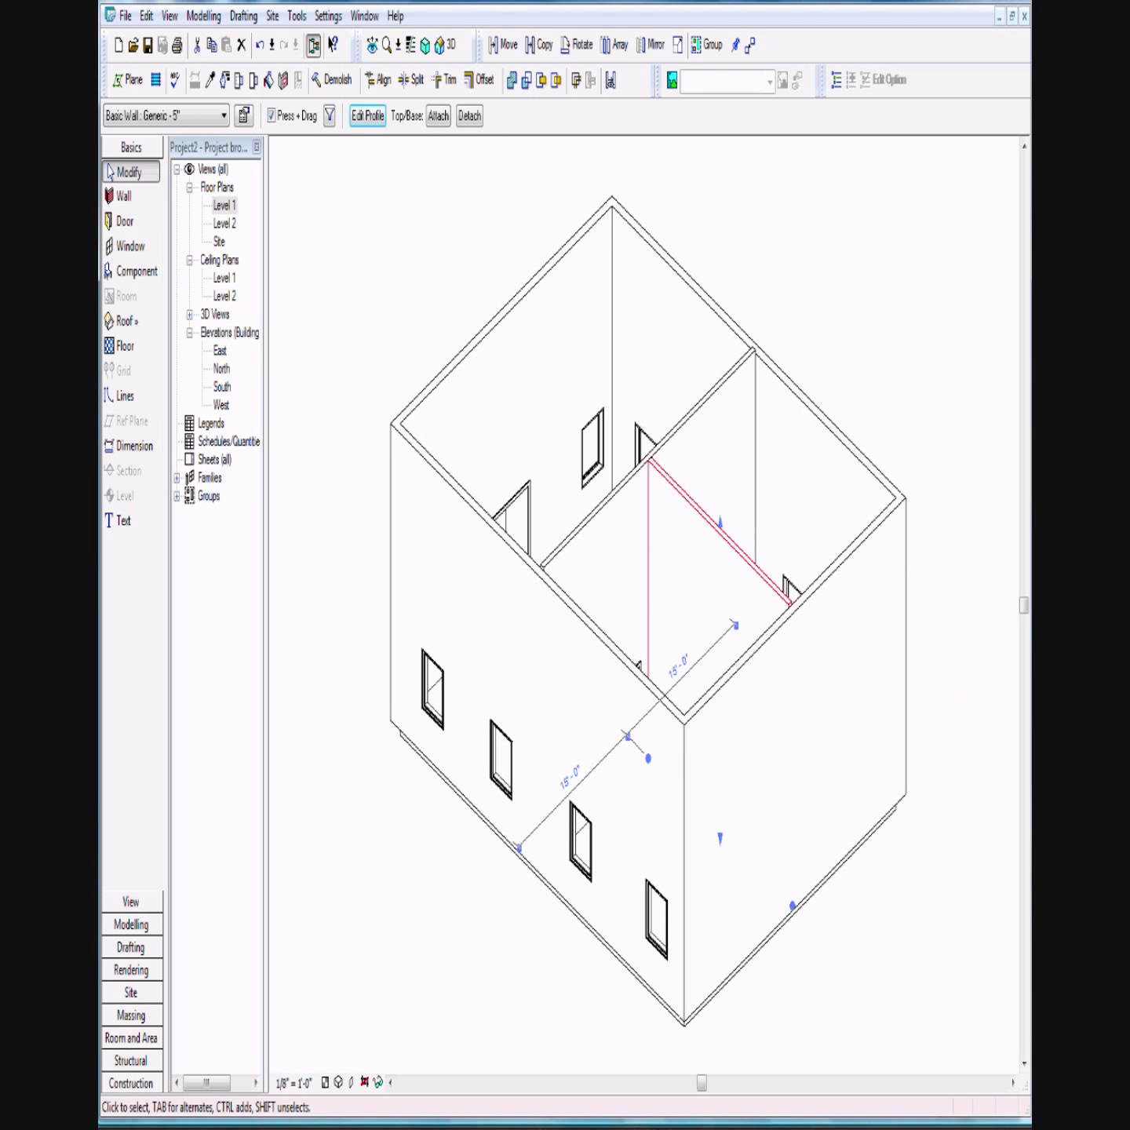
key(Escape)
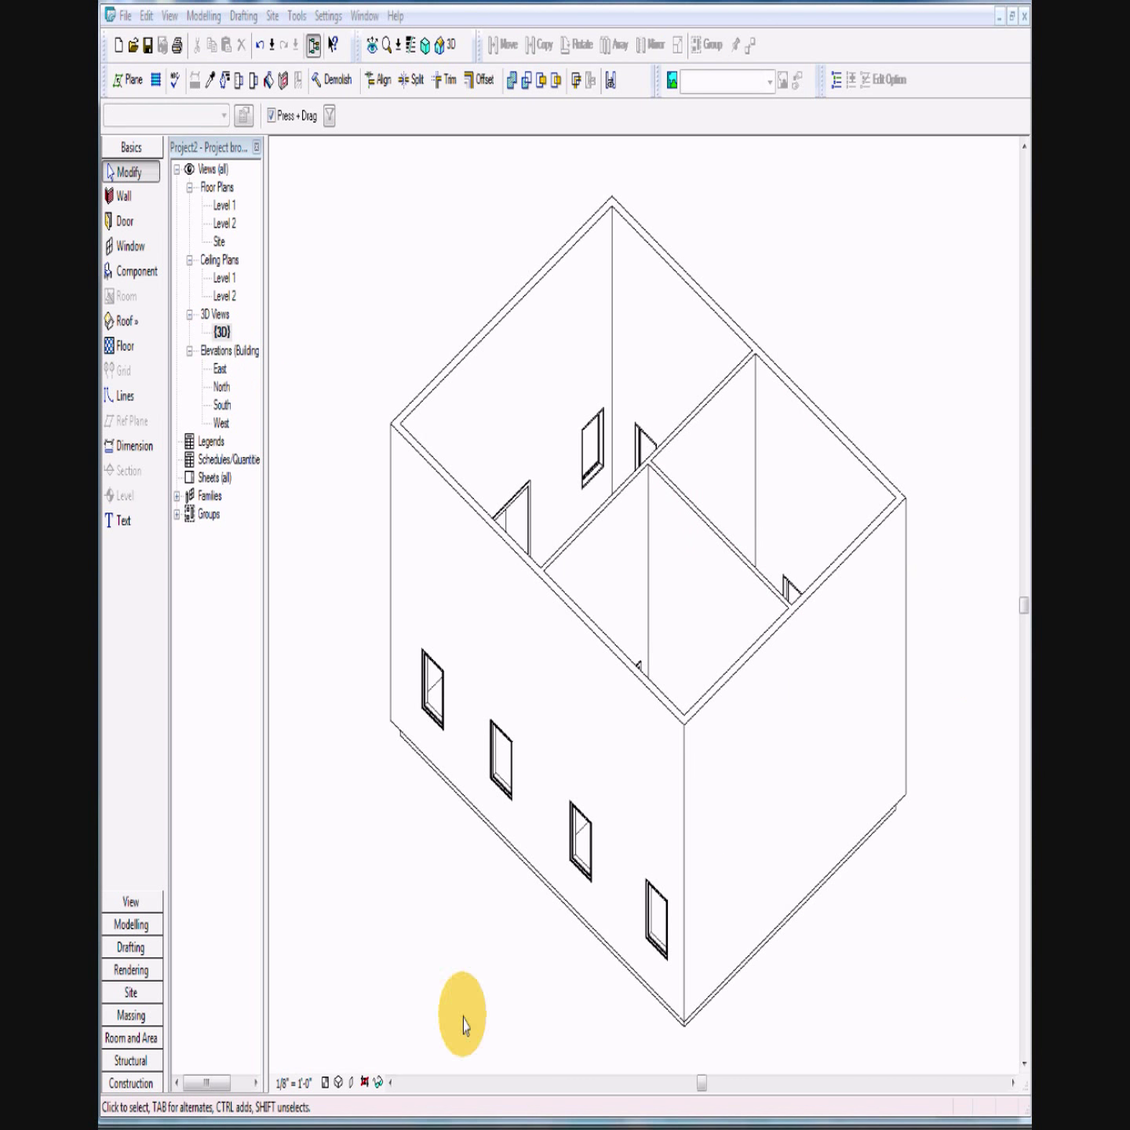
click(341, 1084)
click(362, 1061)
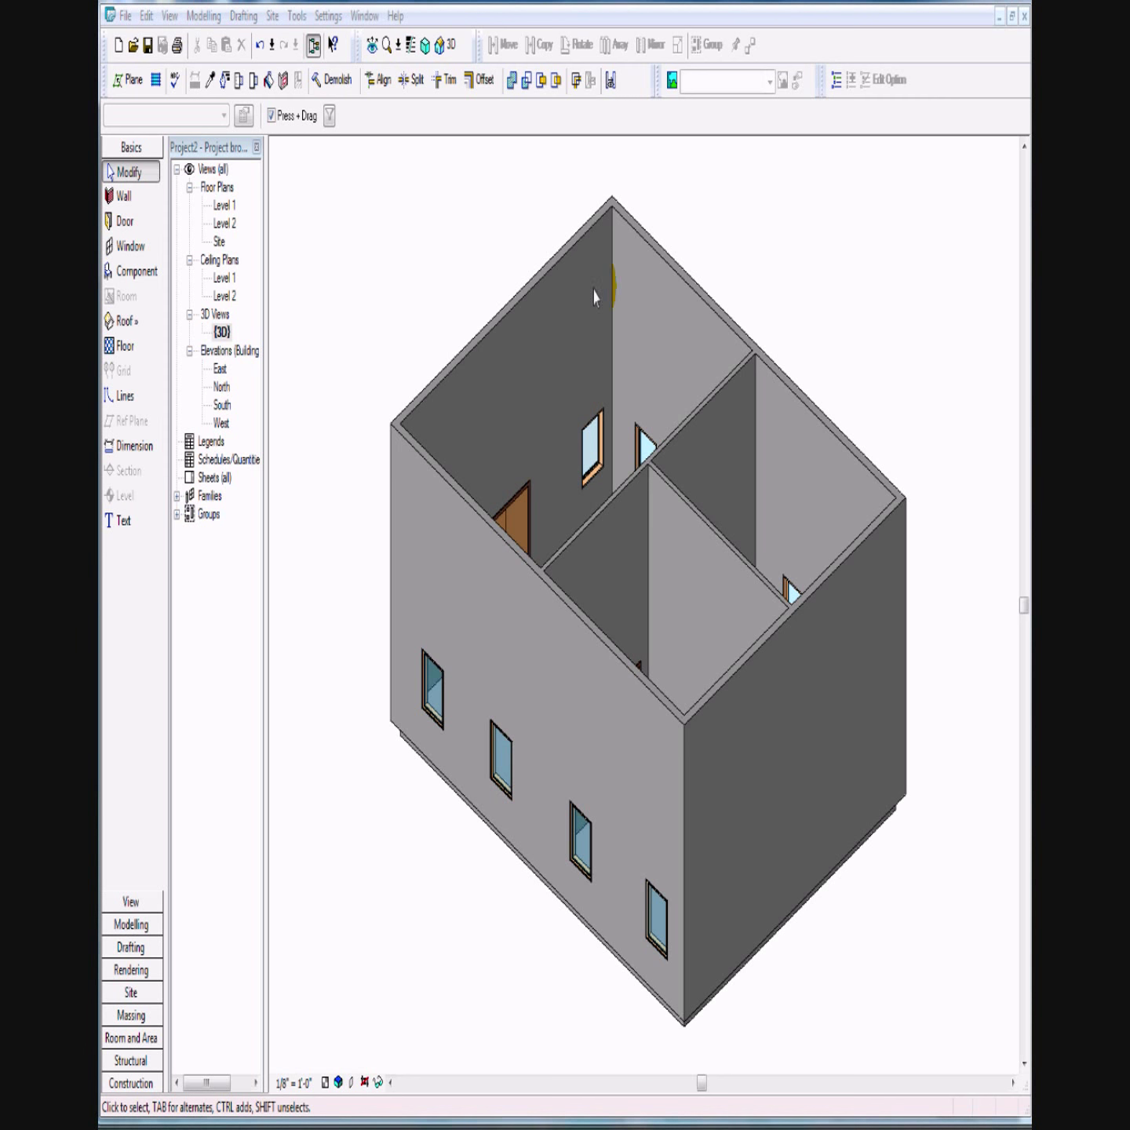
Step: In the Level 1 floor plan, move the witness line of the left exterior wall's temporary dimension to the right exterior wall
double_click(224, 206)
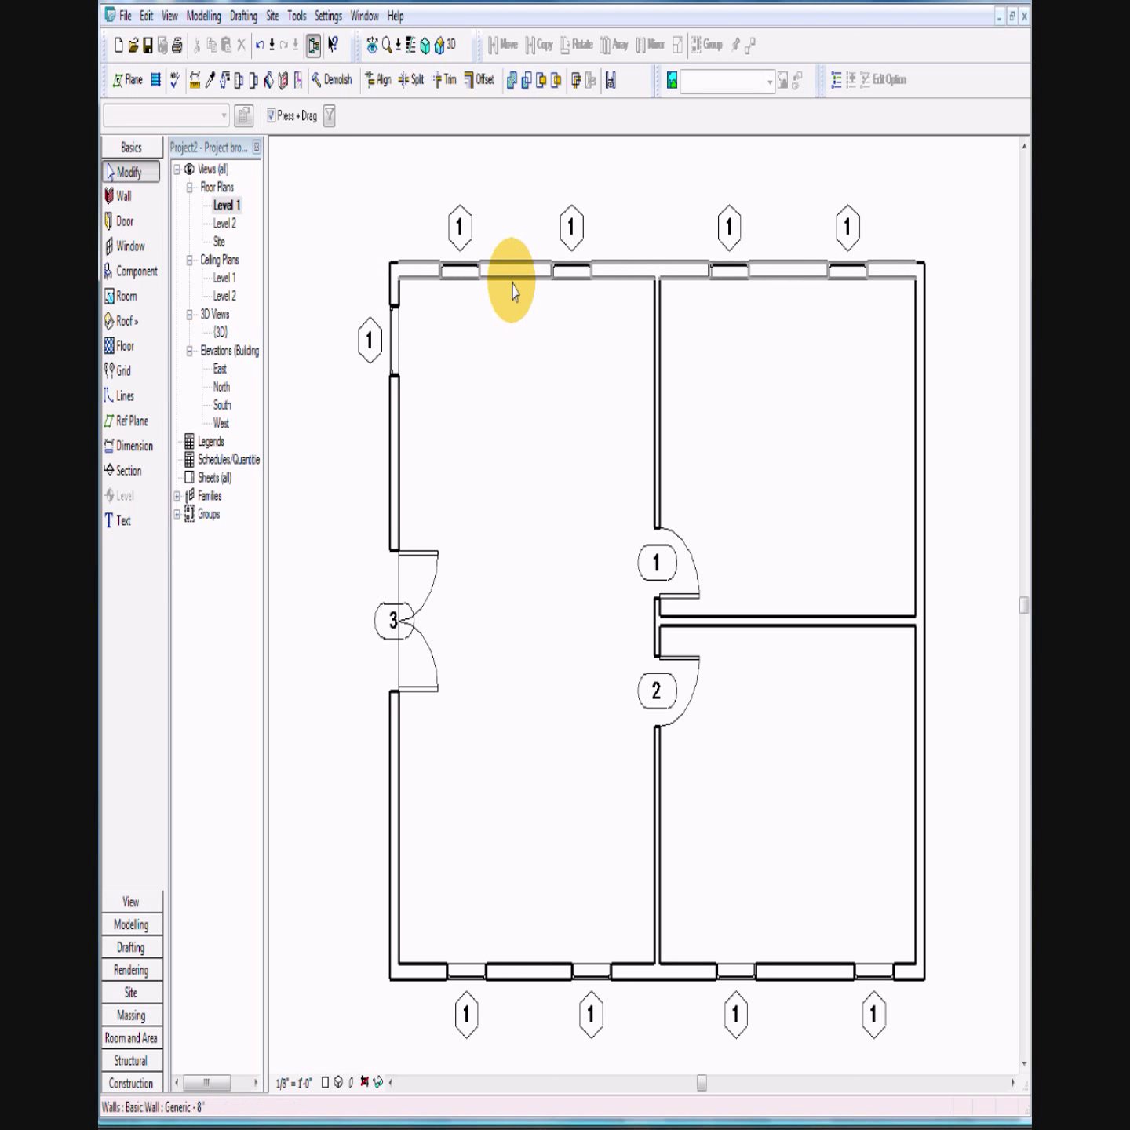
scroll(512, 291, down, 4)
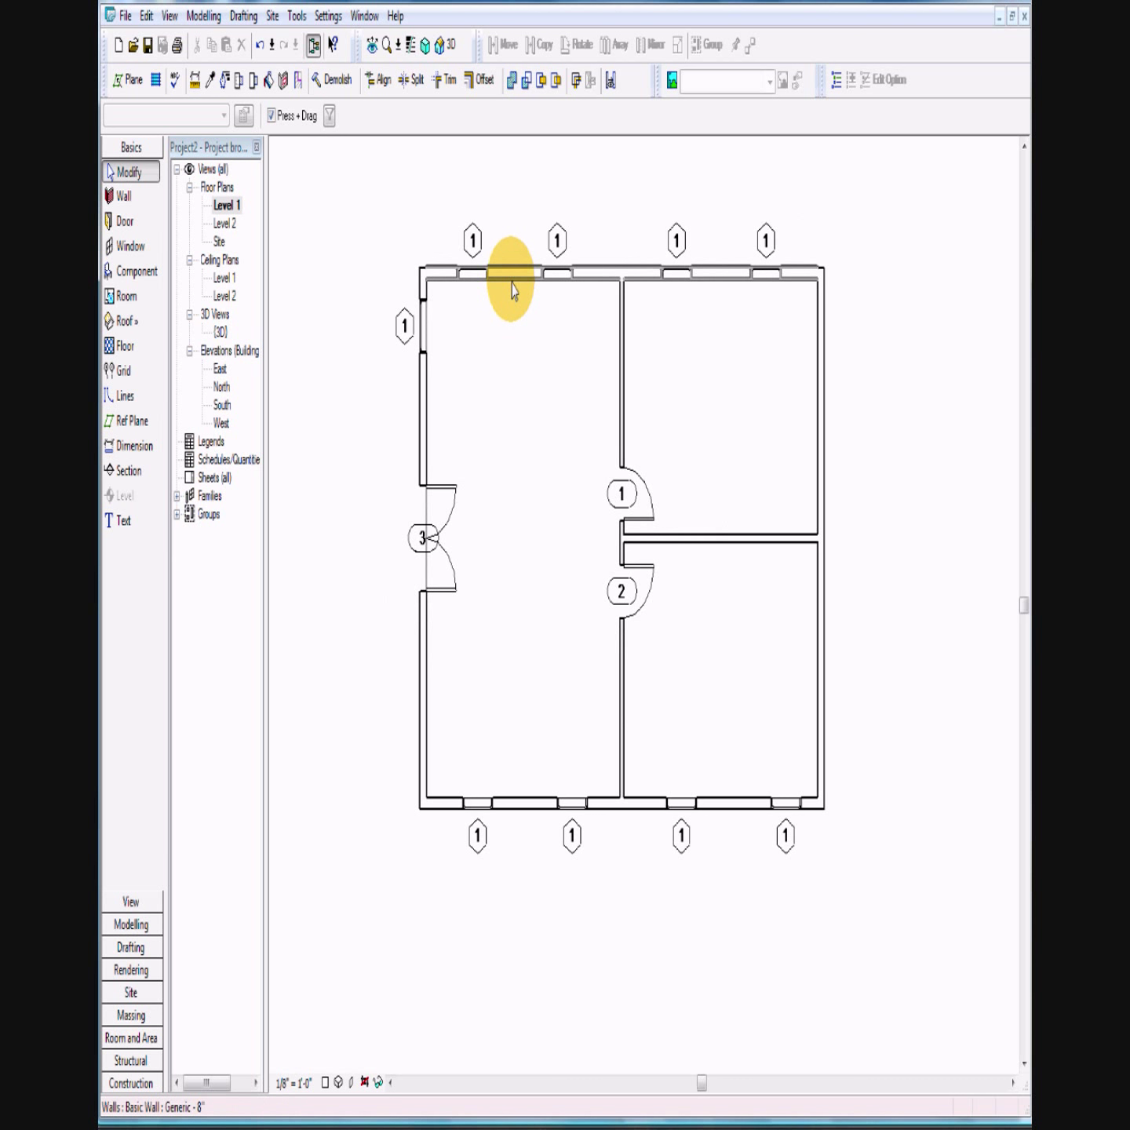
click(512, 286)
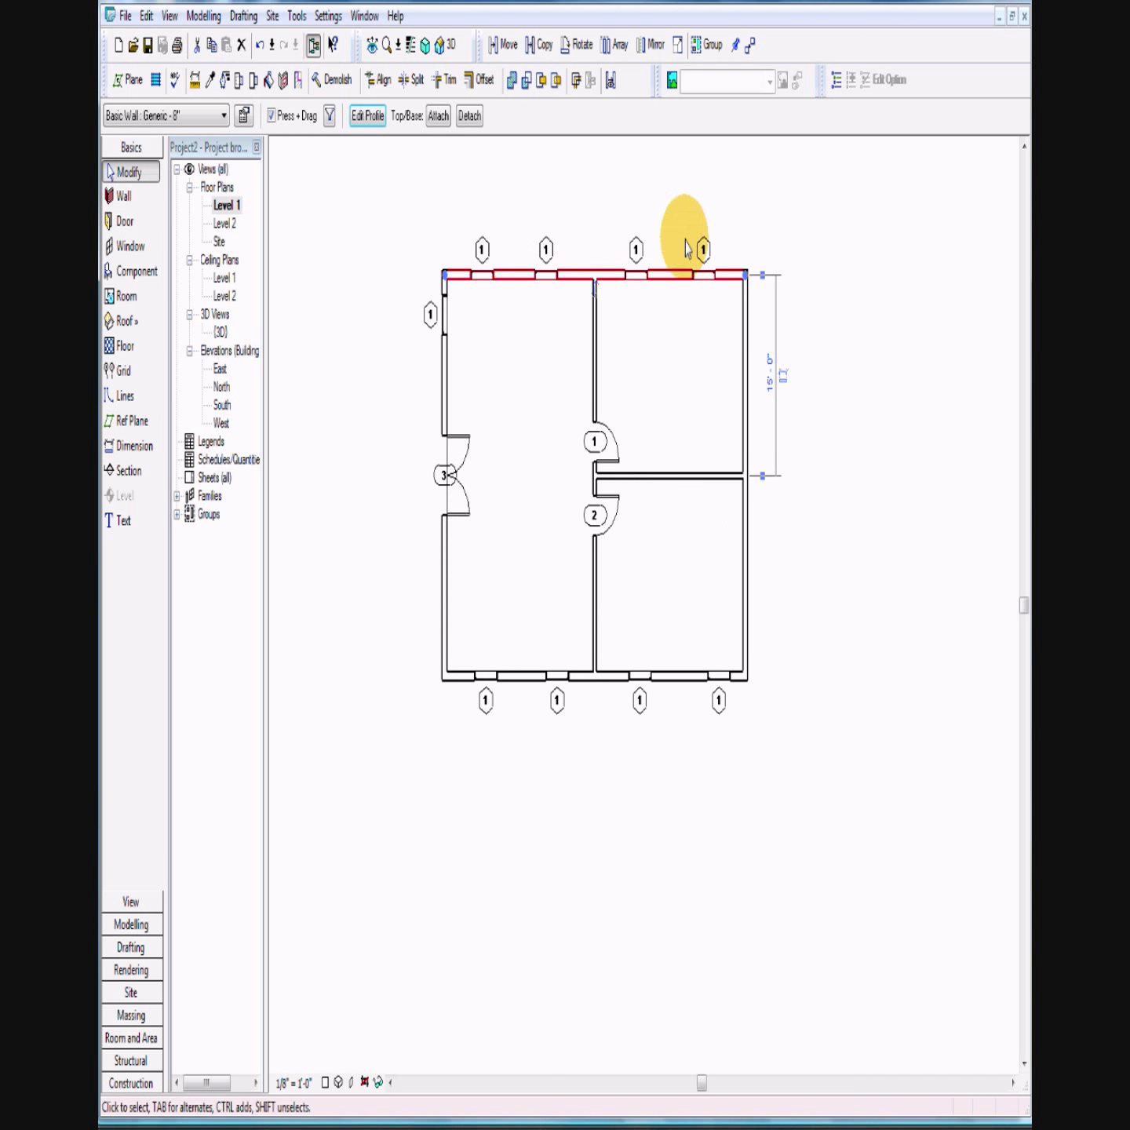
click(444, 384)
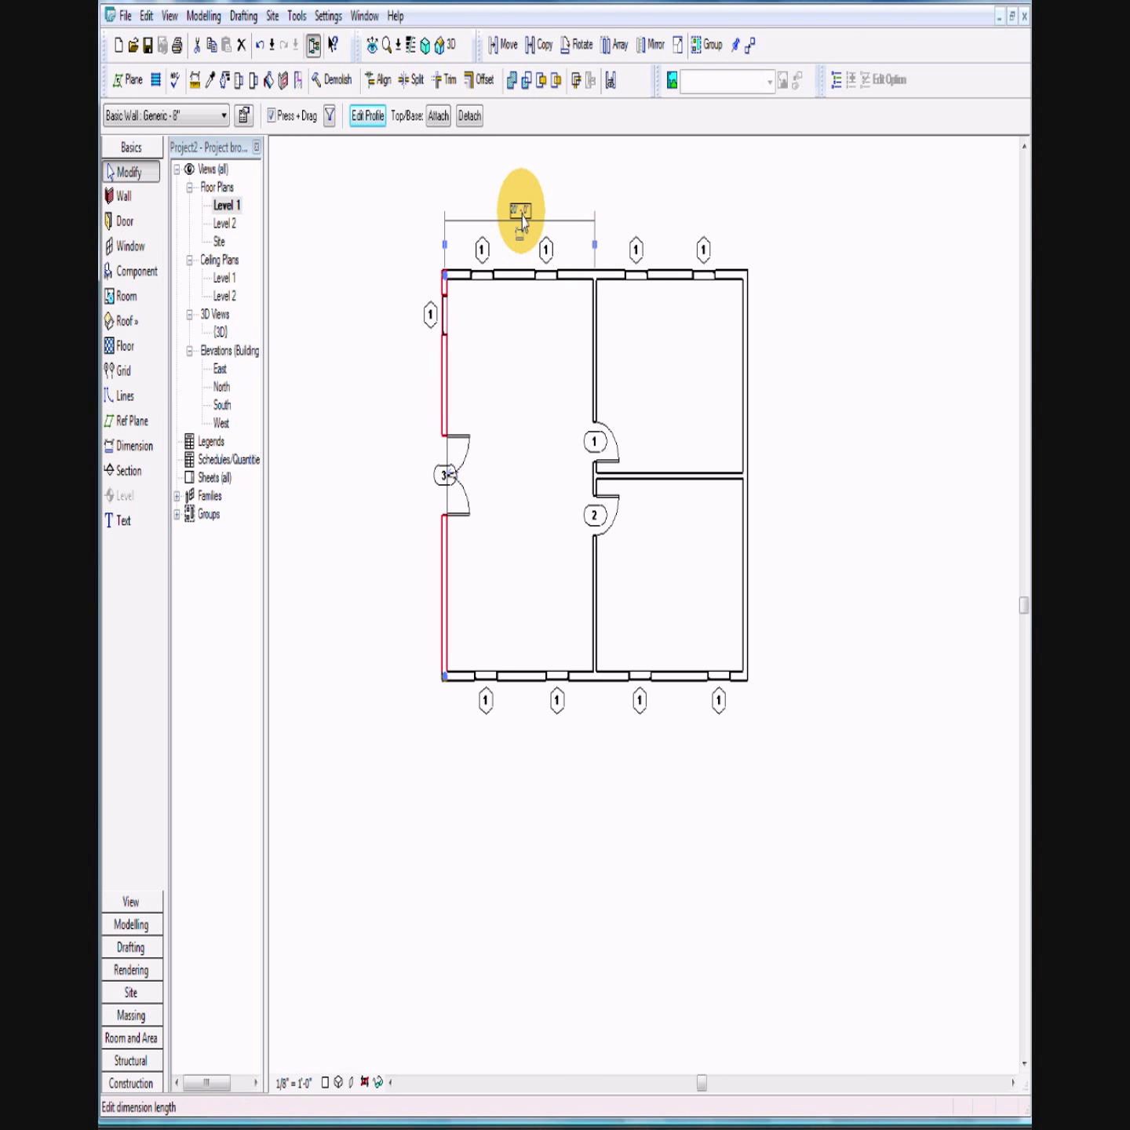
drag(596, 236, 750, 251)
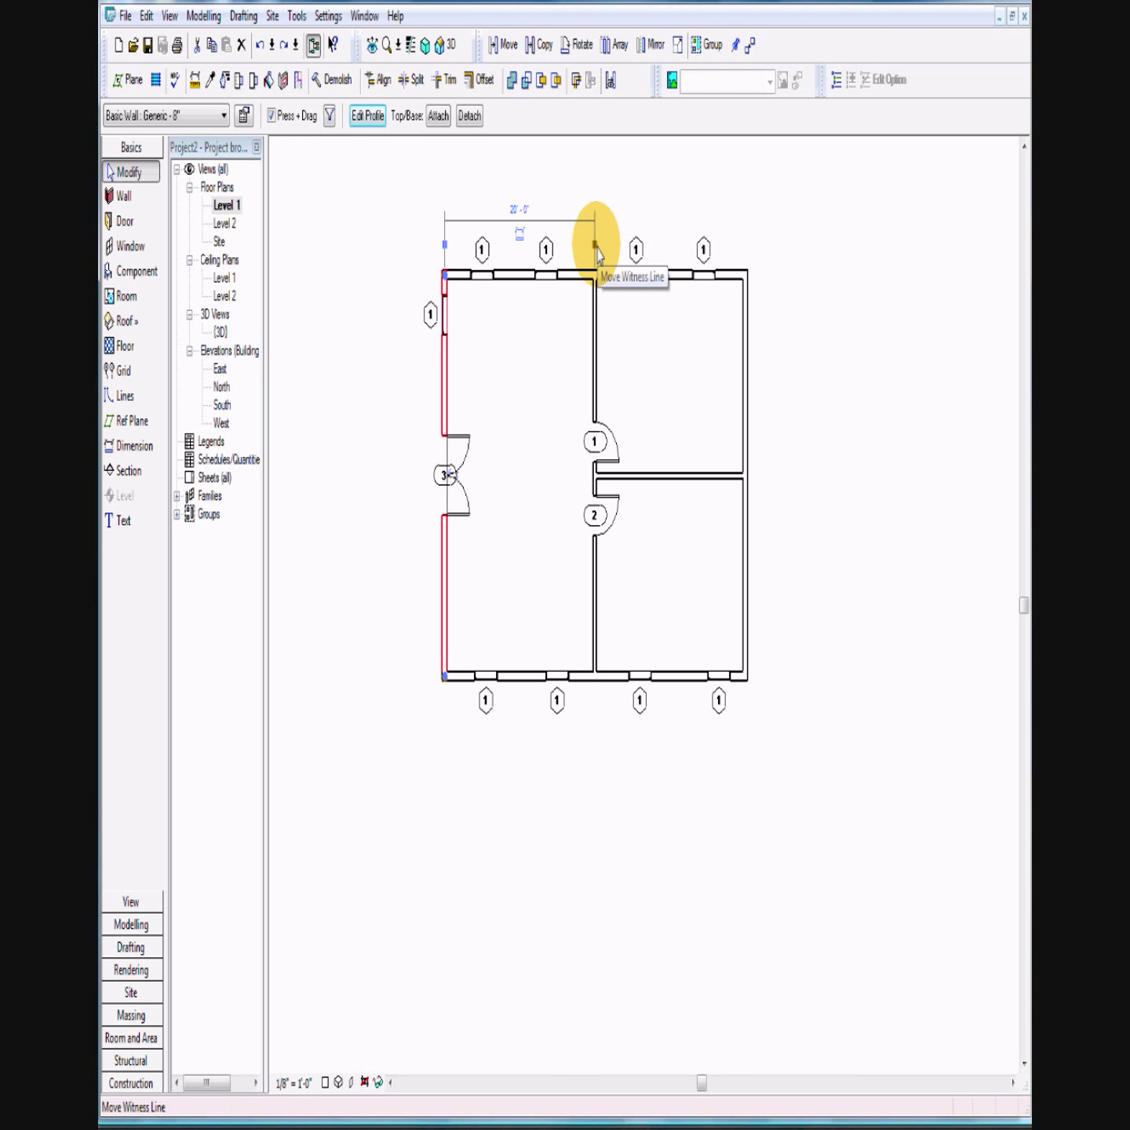
drag(597, 251, 746, 273)
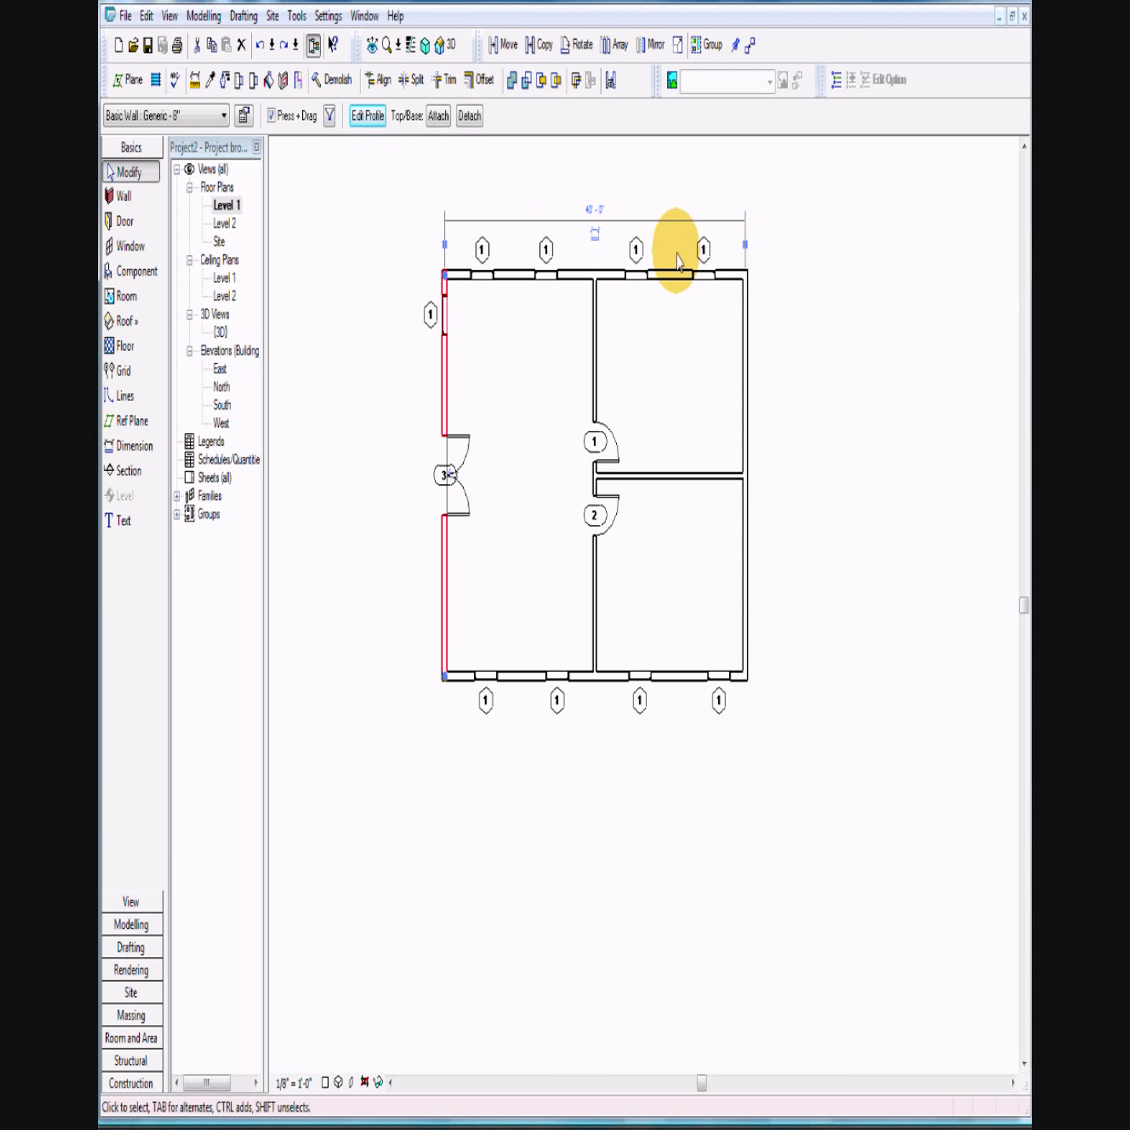
Step: Try an overall width of 60' between the left and right exterior walls, and undo the change
click(589, 209)
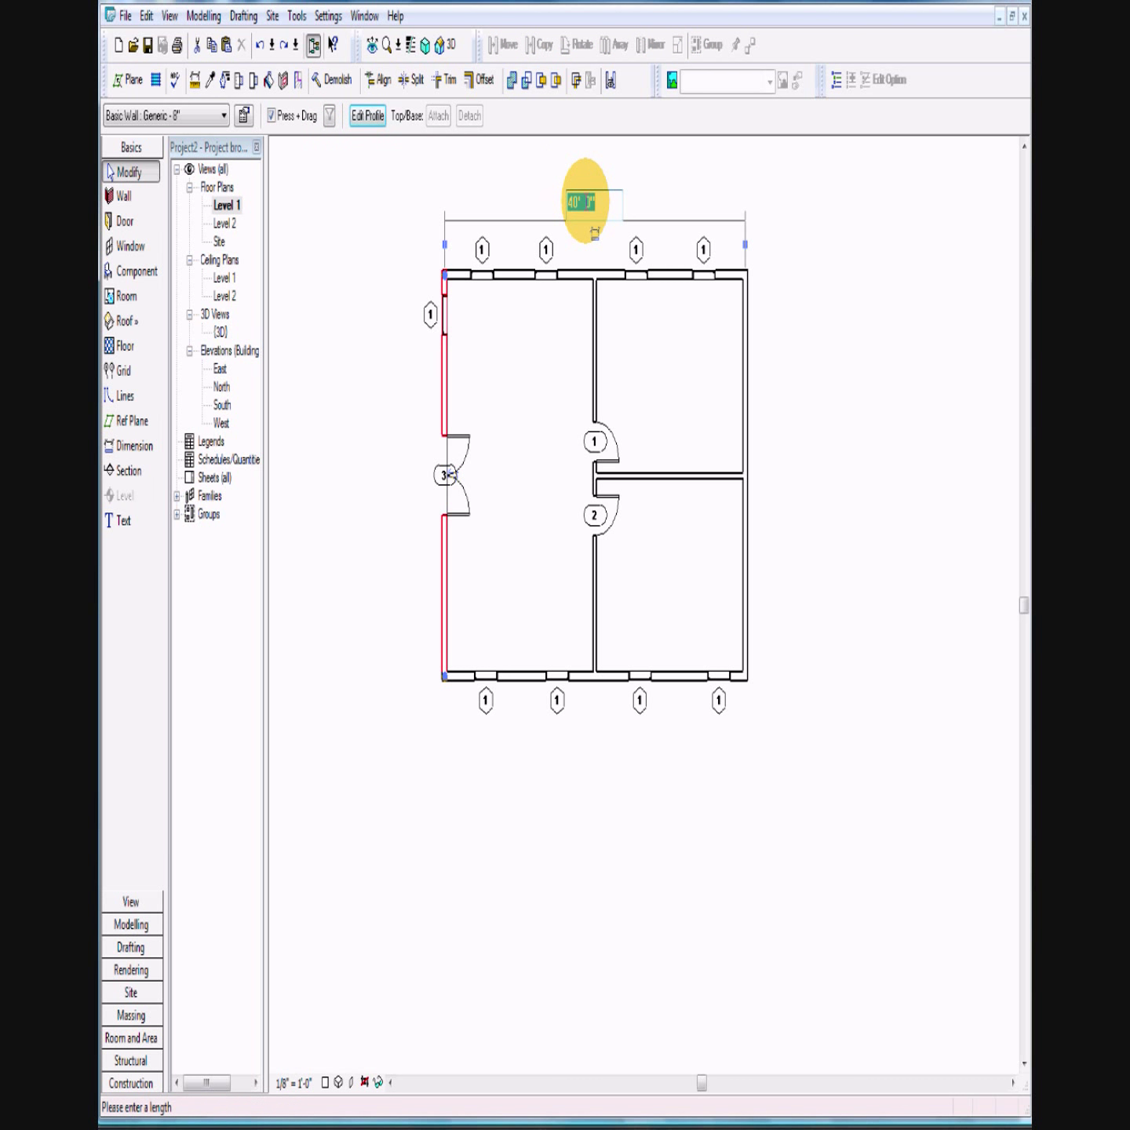
key(Return)
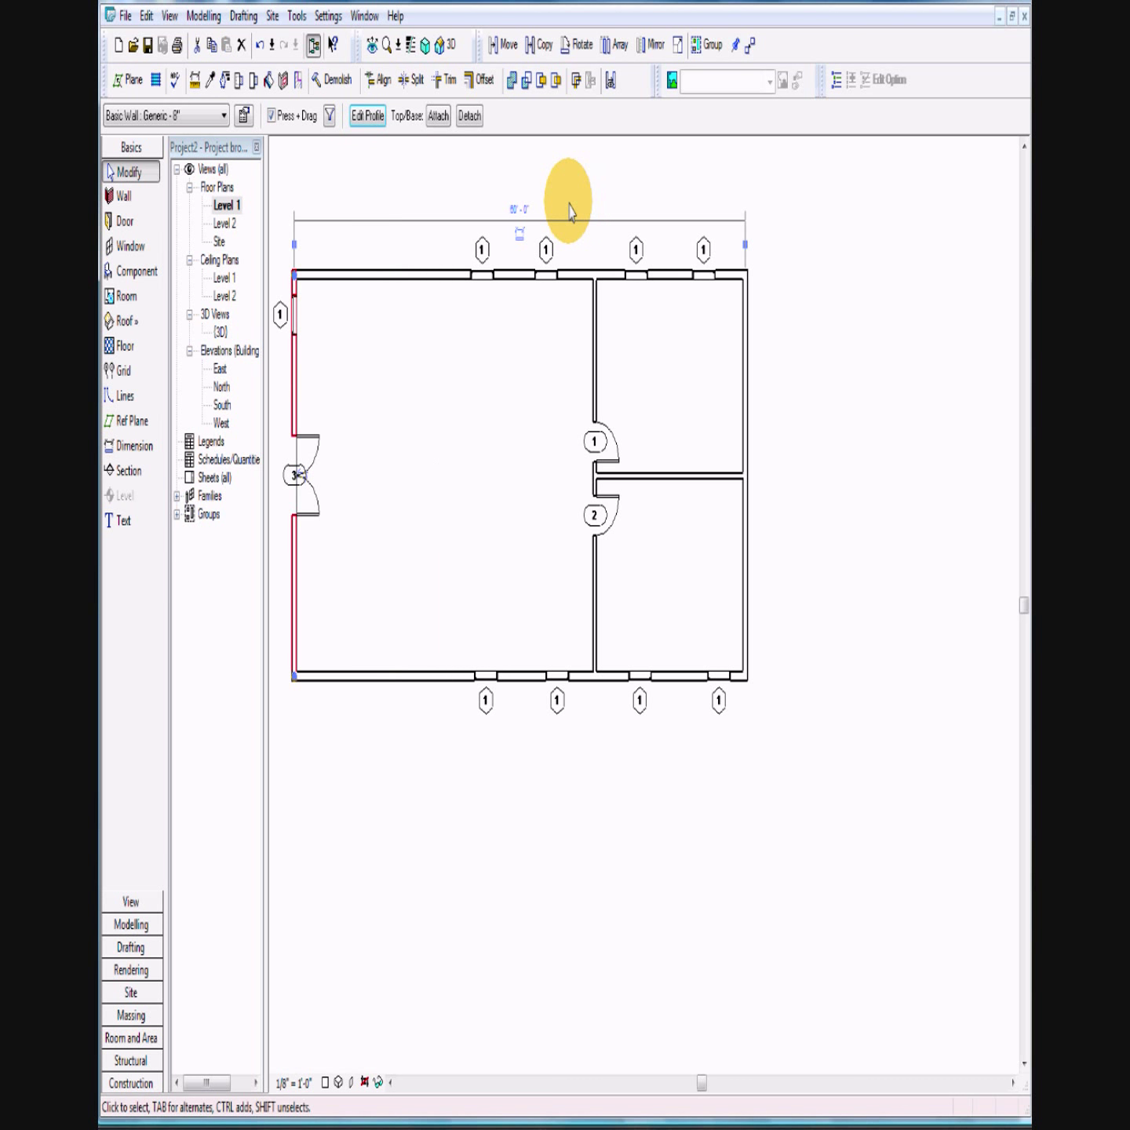
key(ctrl+z)
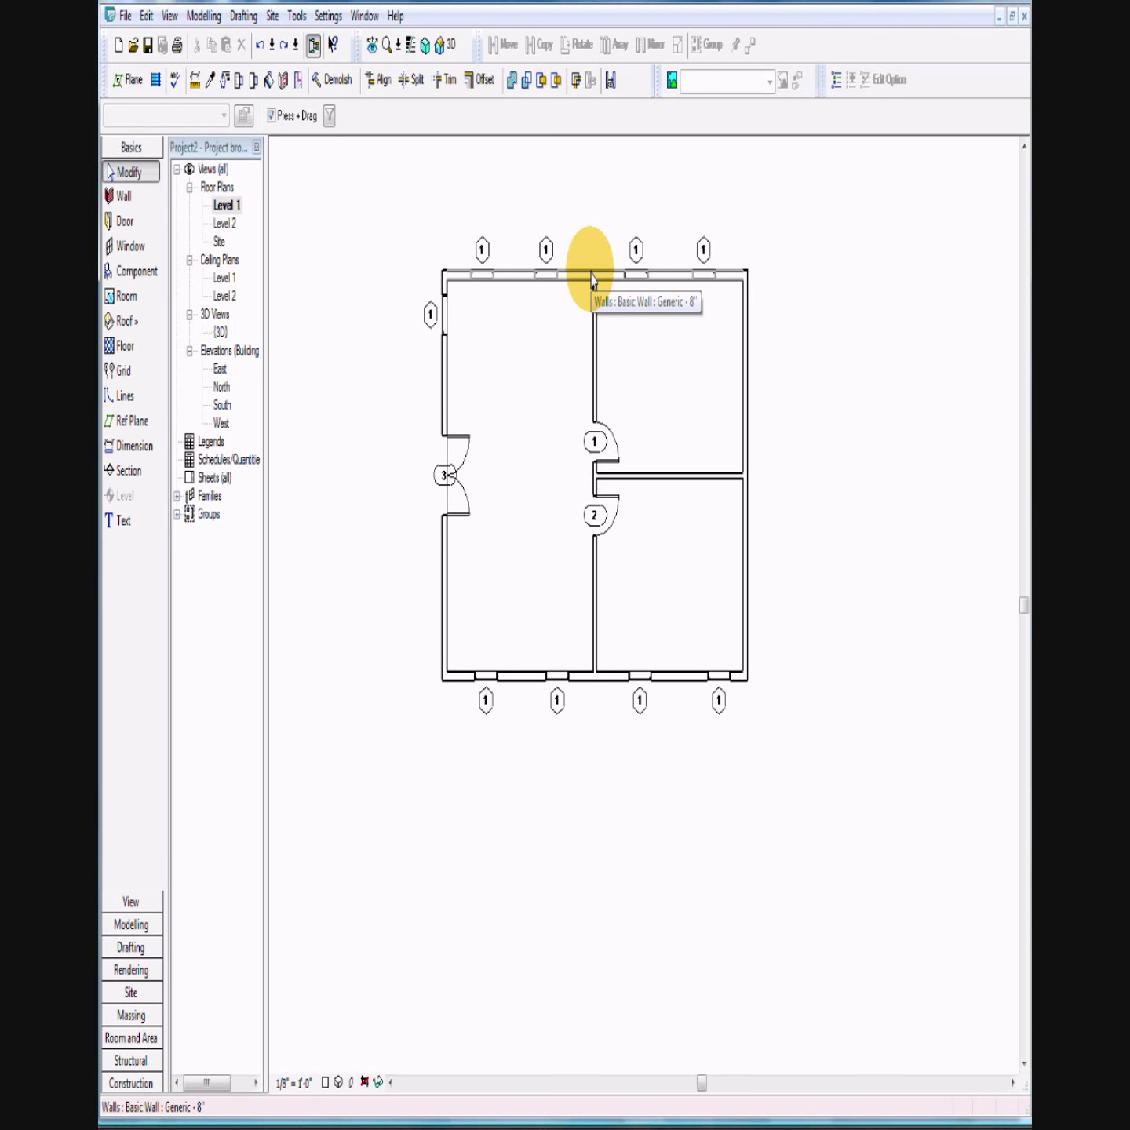
Step: Switch to the student workbook PDF, enlarge steps 31 and 32 on page 25 to read them, and return to Revit
key(alt+Tab)
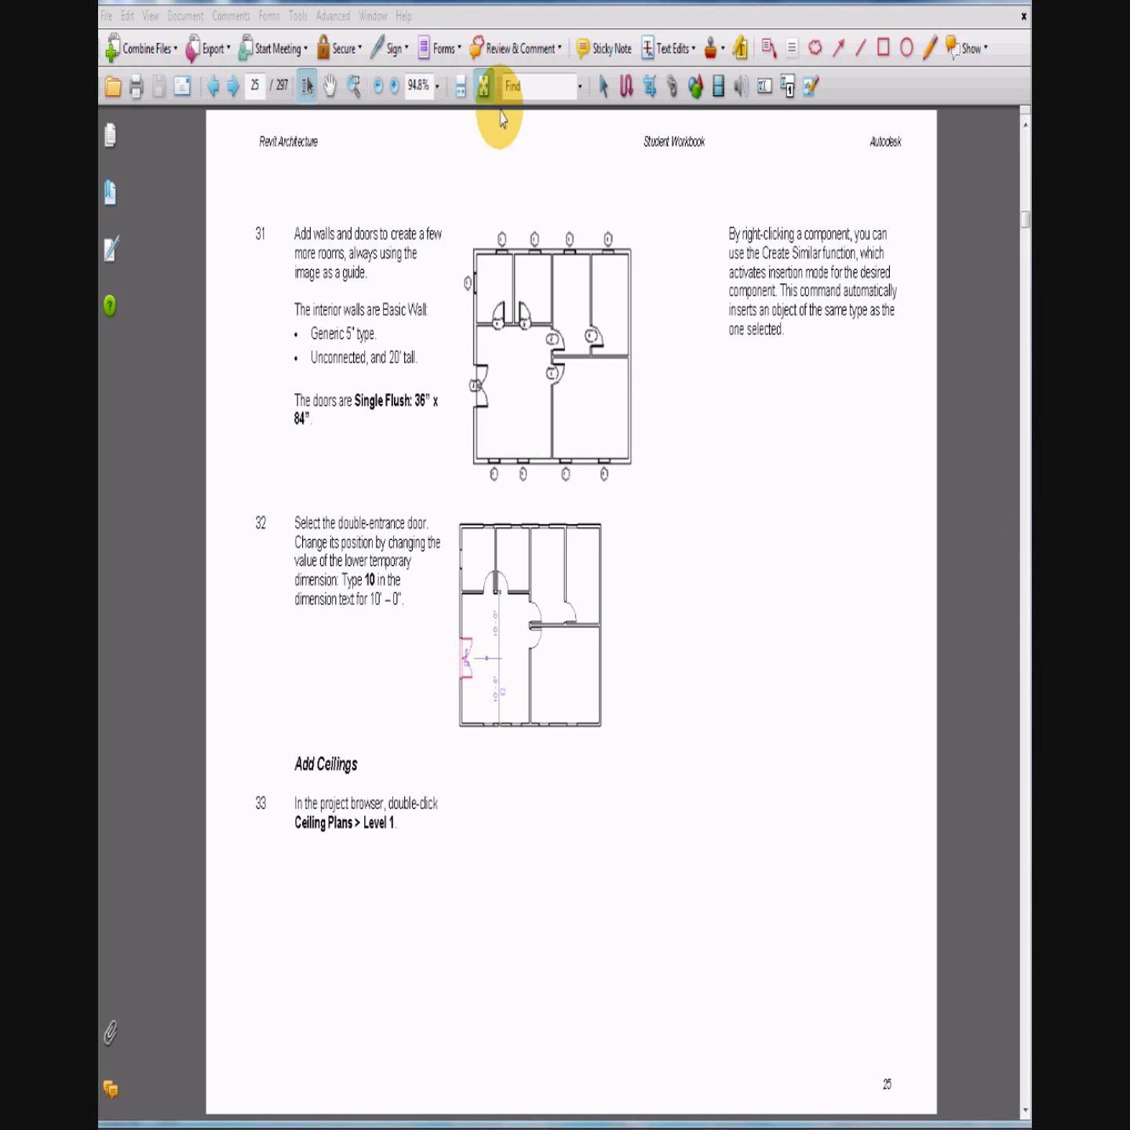
click(355, 87)
drag(688, 189, 244, 860)
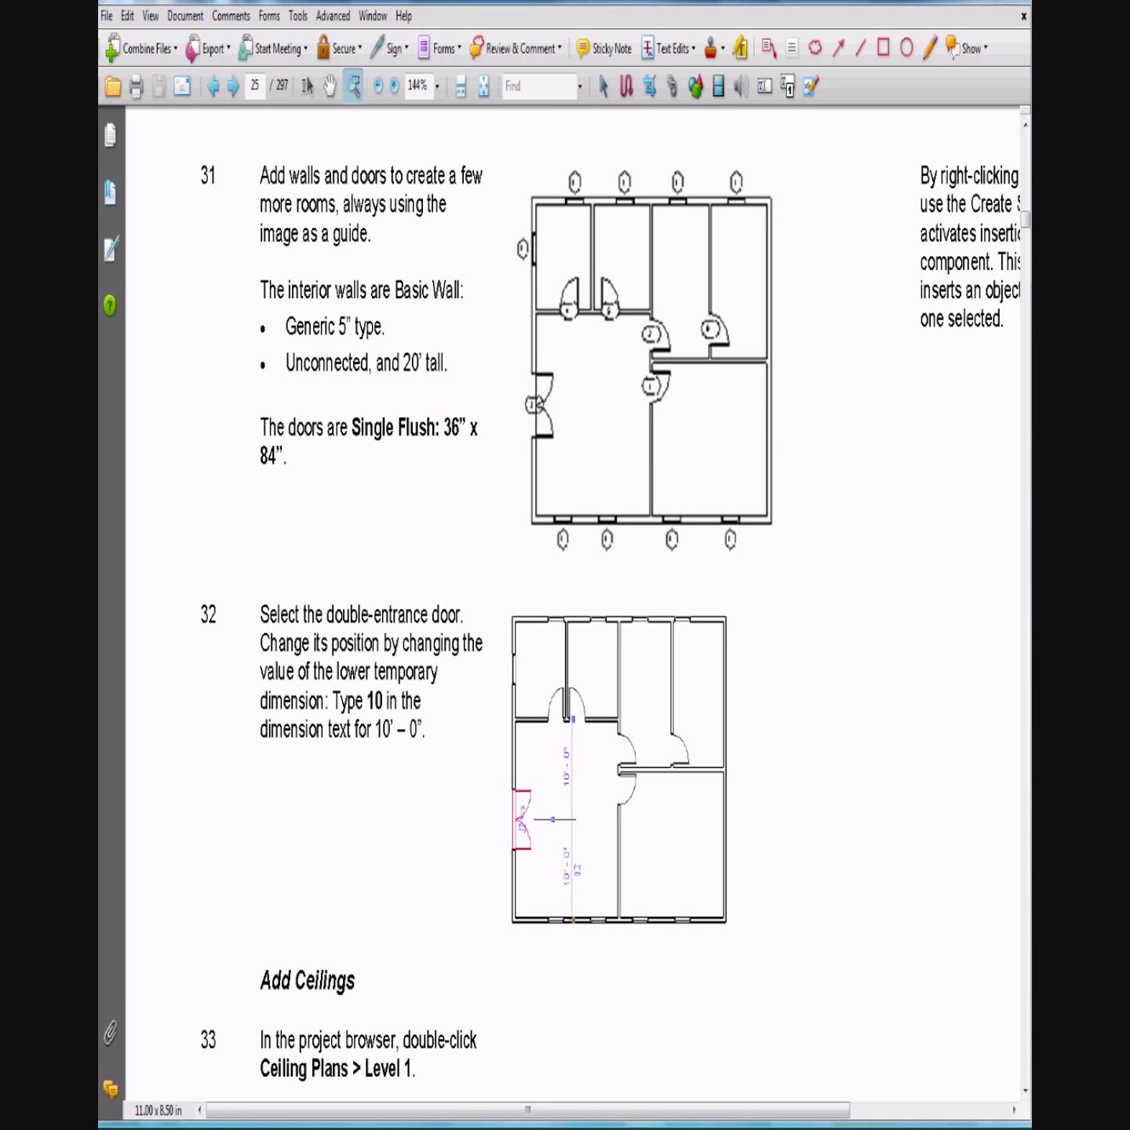
key(alt+Tab)
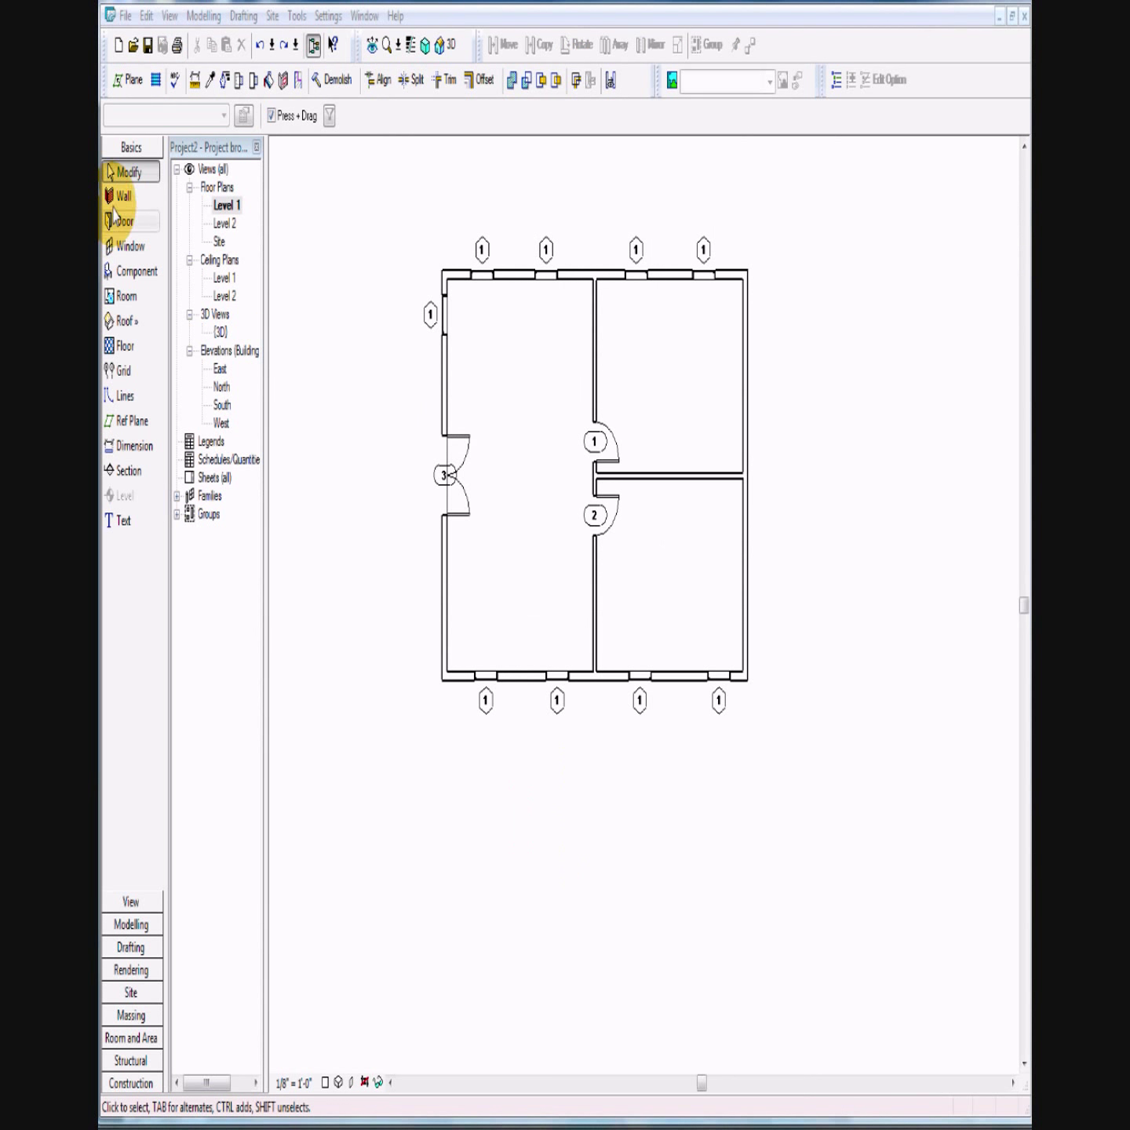
Step: Start the Wall tool with the Generic - 5" type and check its height constraints in the element properties
click(119, 198)
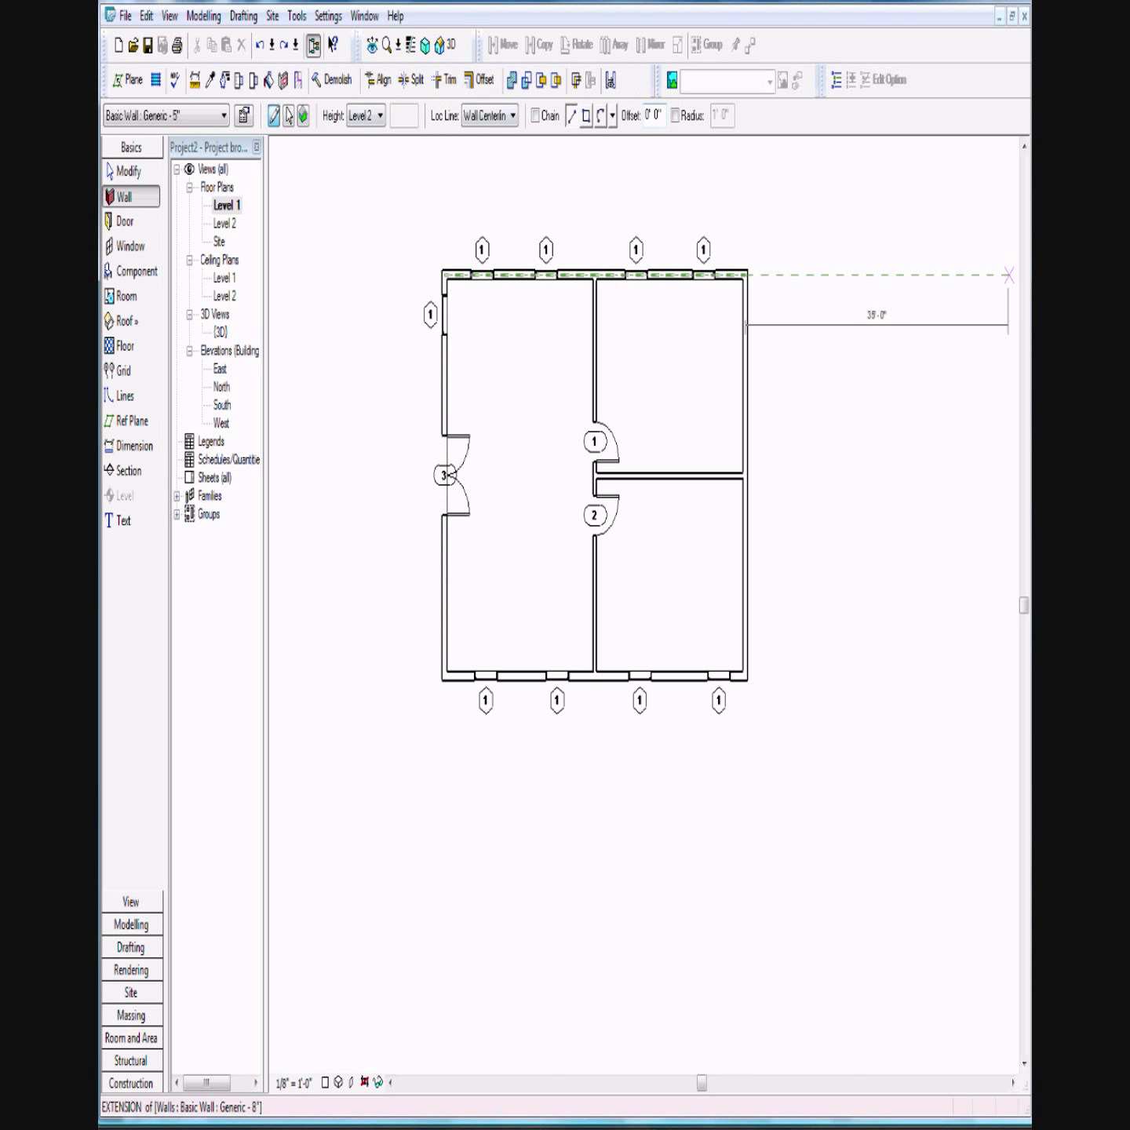
click(380, 116)
click(374, 124)
click(374, 117)
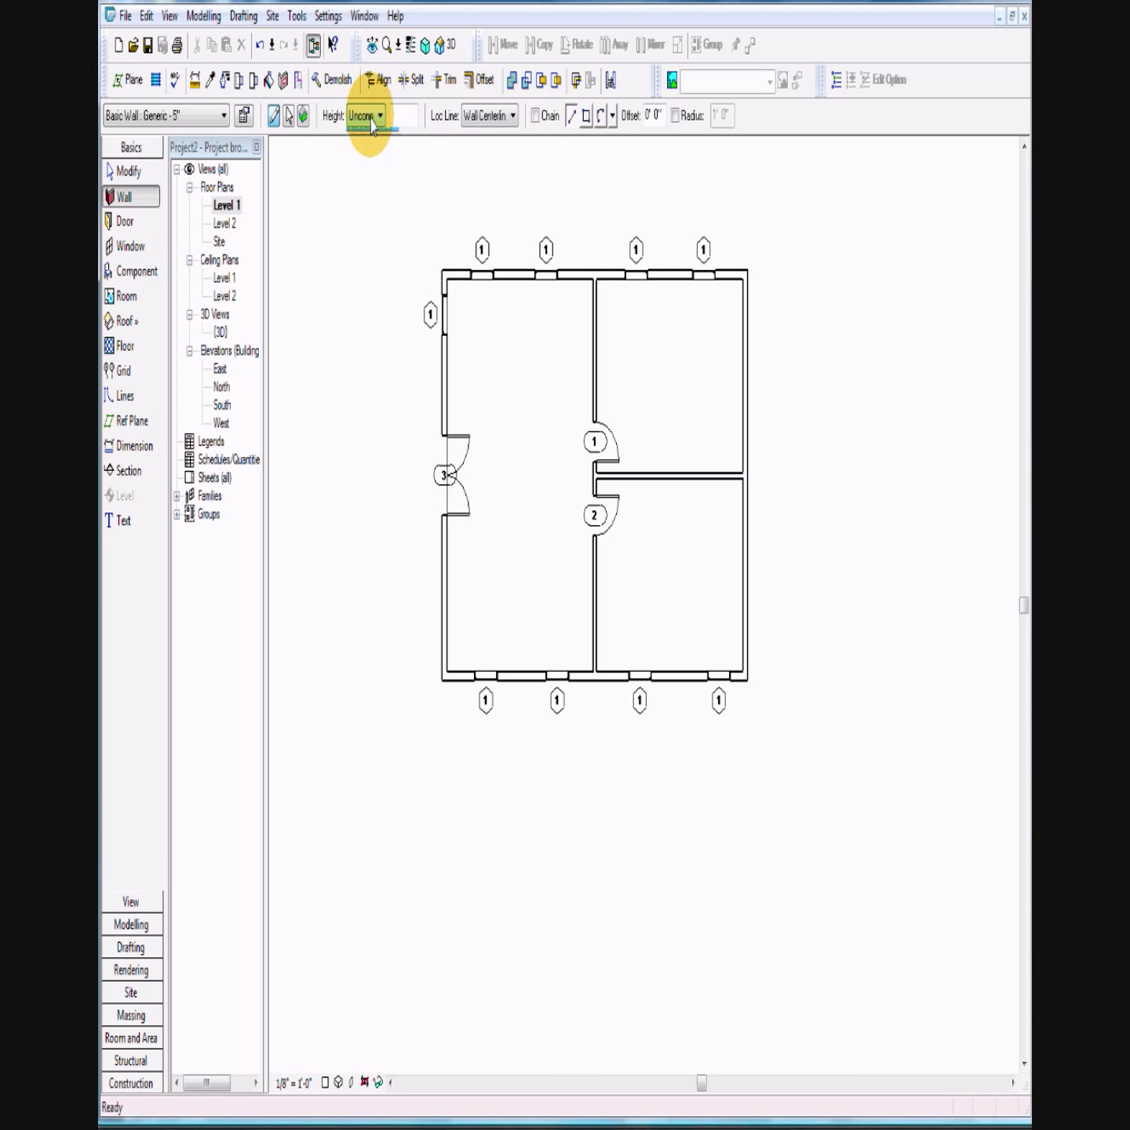
click(371, 151)
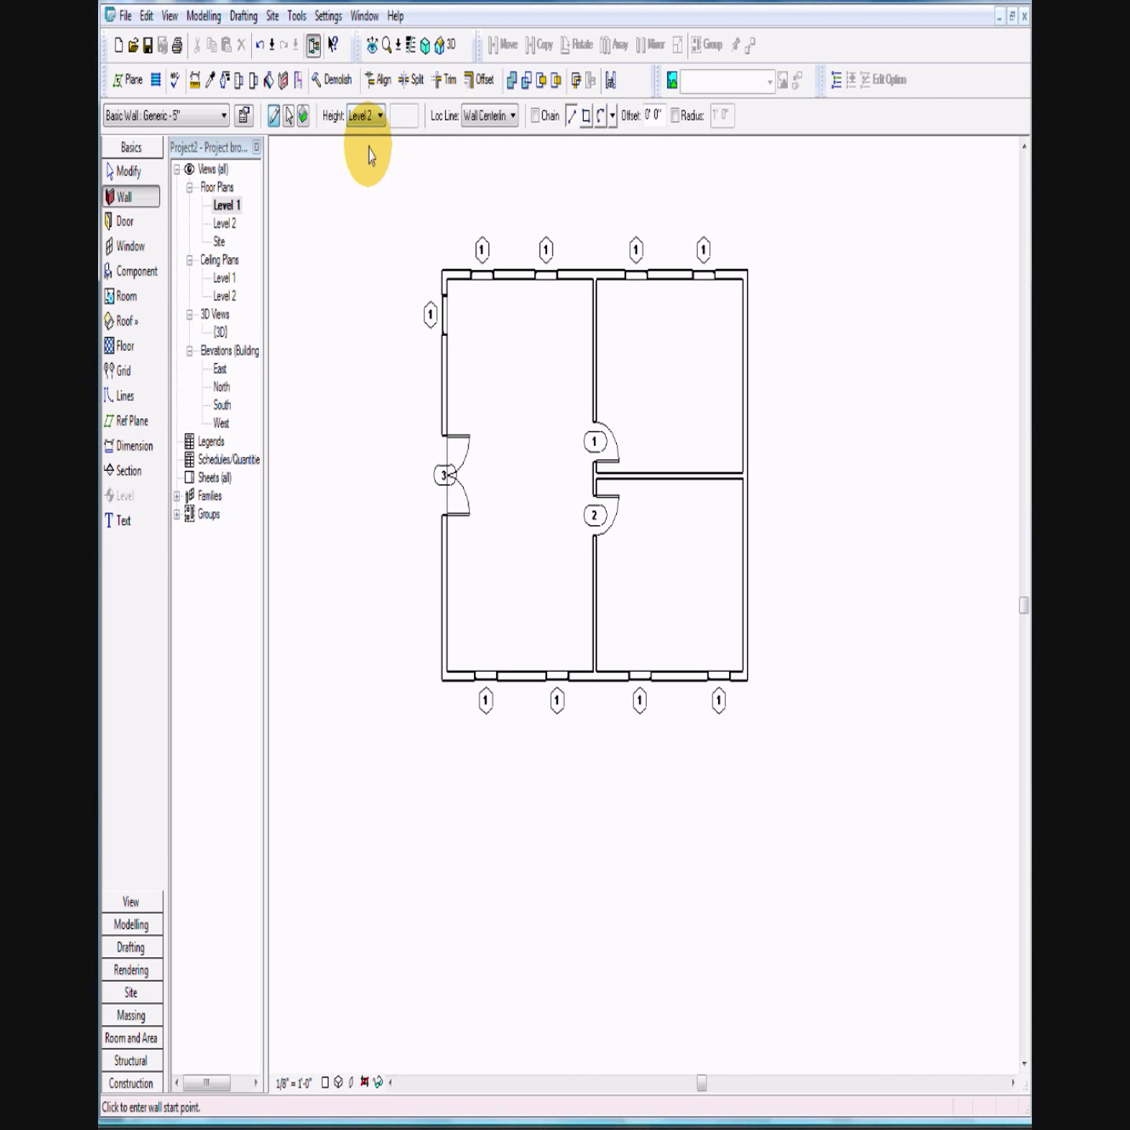
click(244, 115)
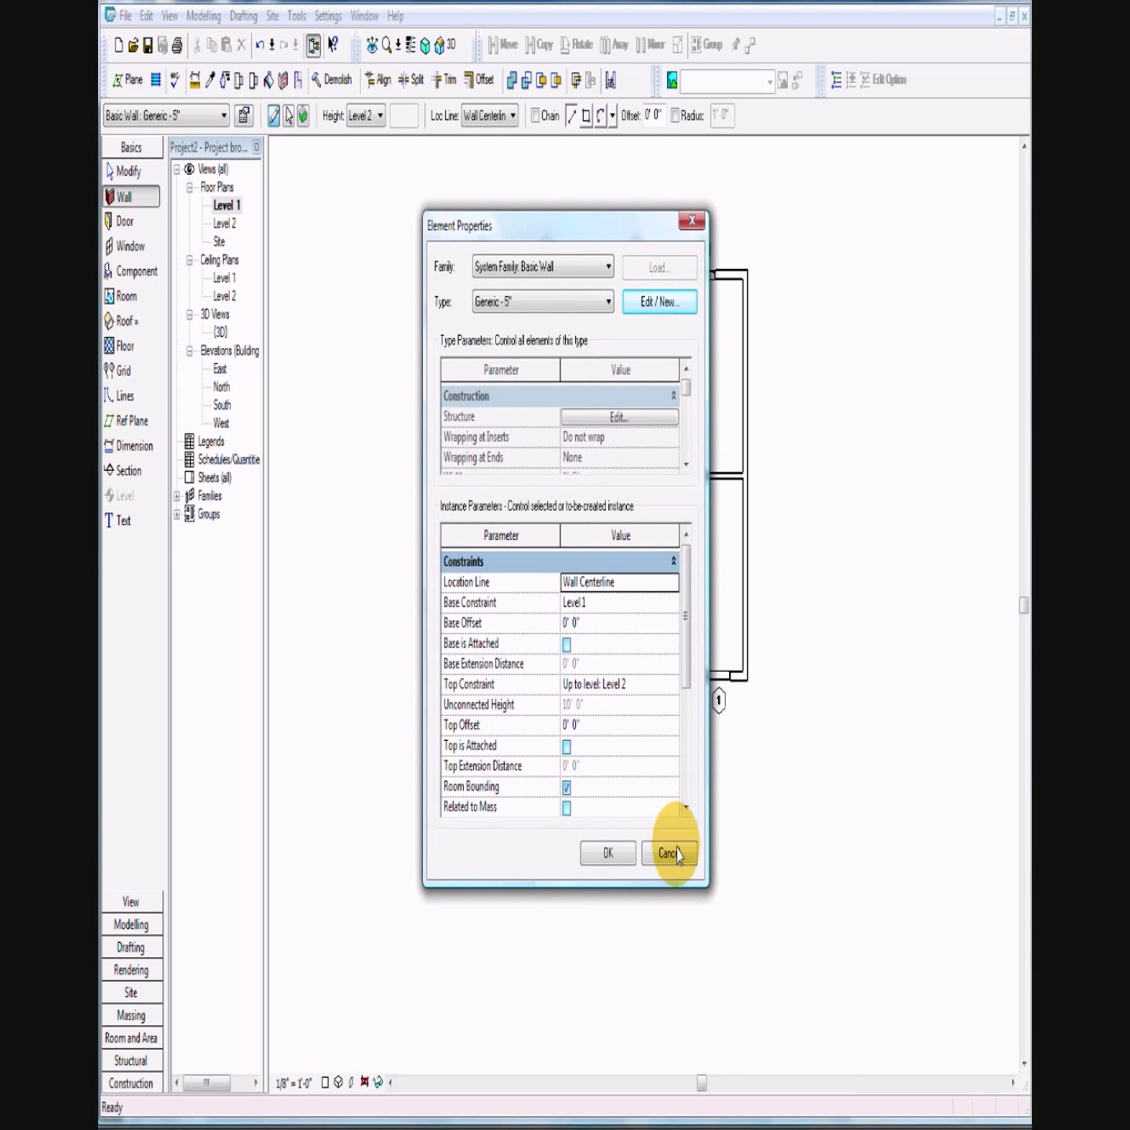
click(671, 856)
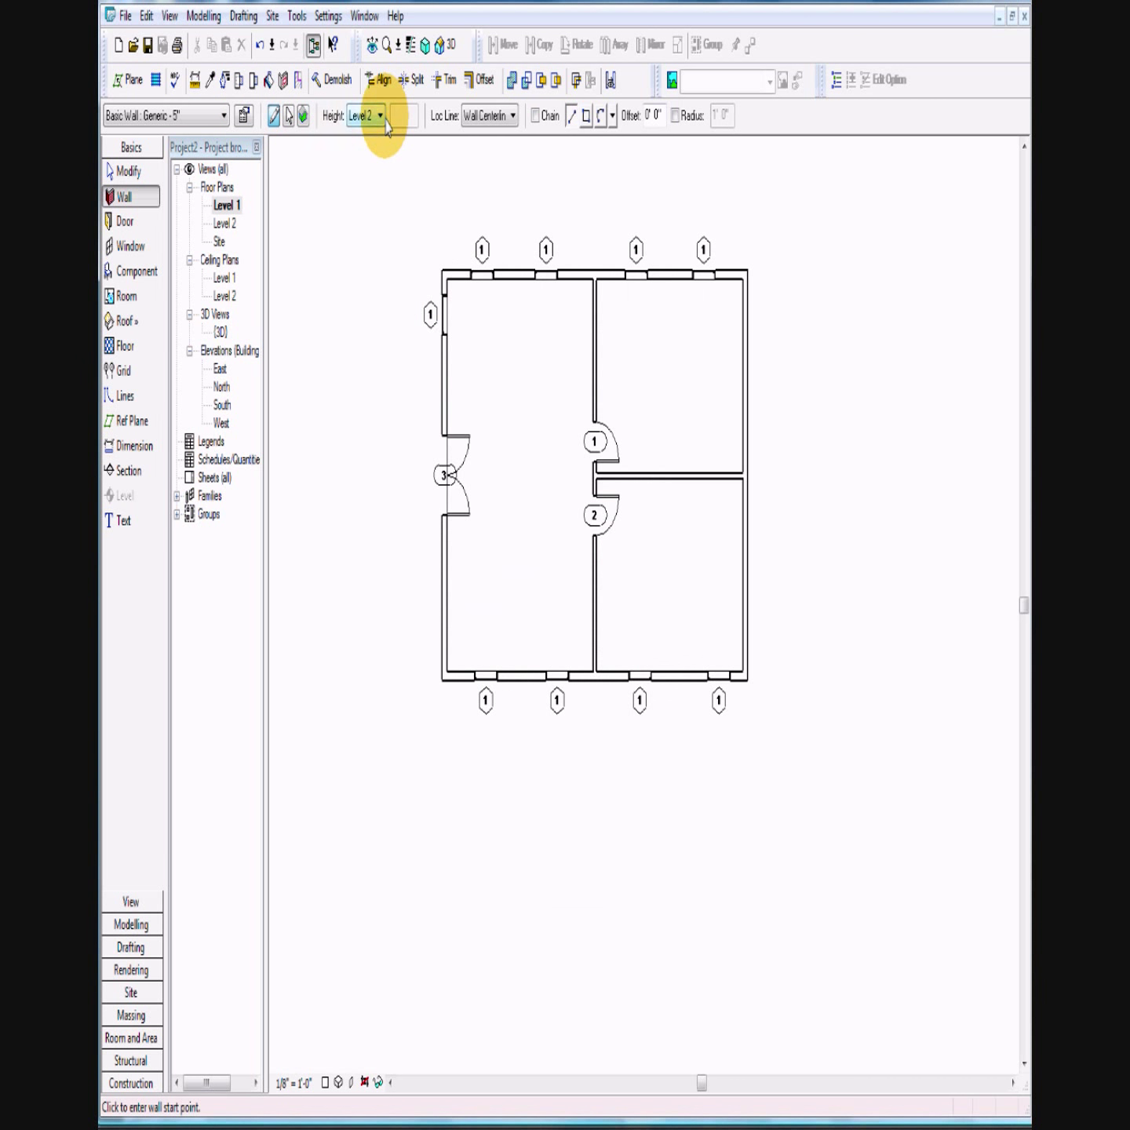
Step: Set the wall height to Unconnected, 20', and draw partitions splitting the upper-right room in two and forming two small rooms at the upper left
click(380, 117)
click(383, 167)
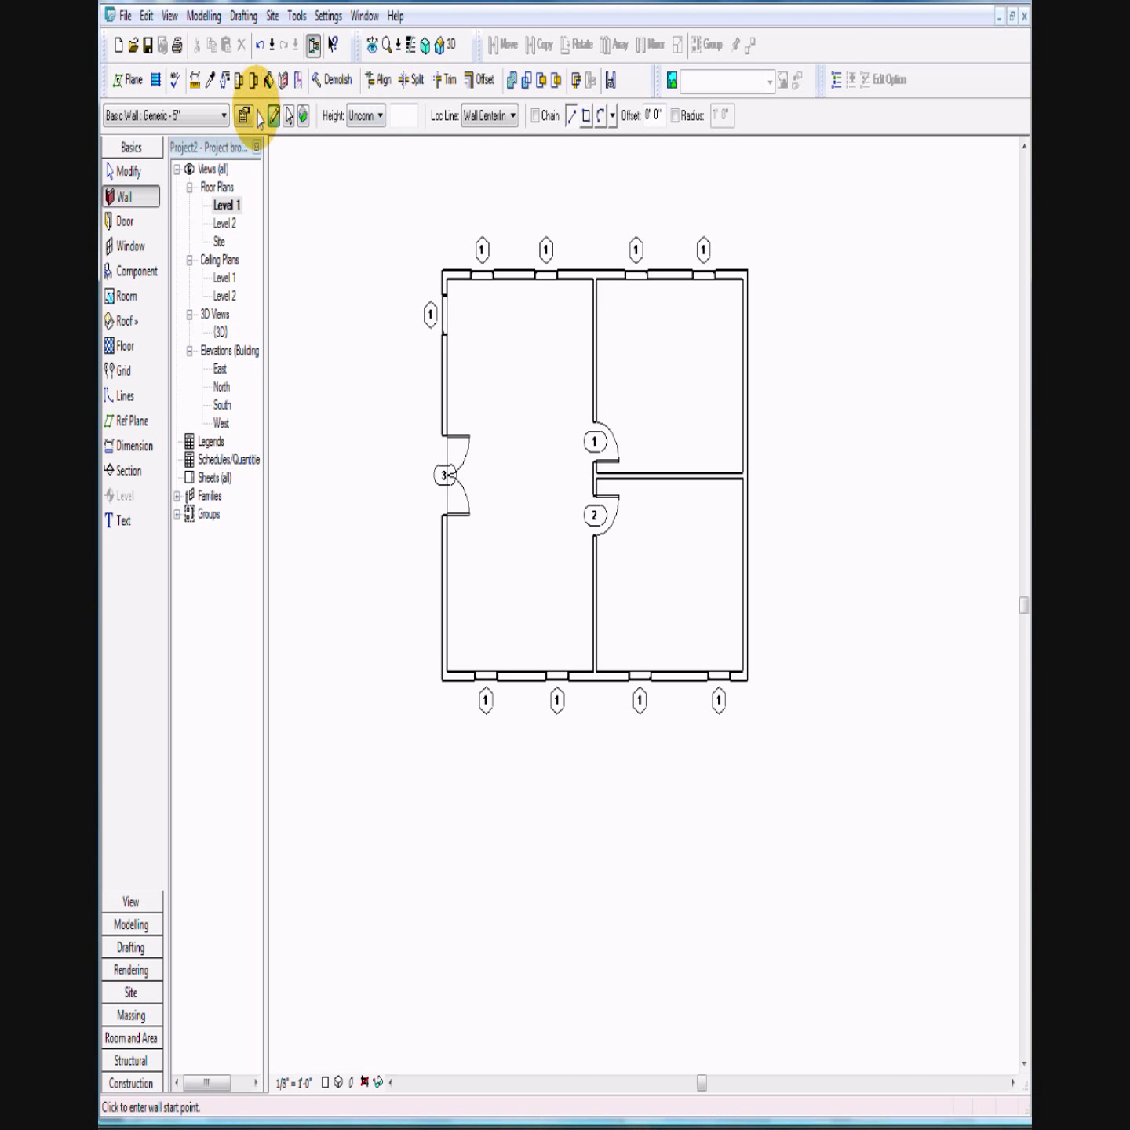
click(244, 117)
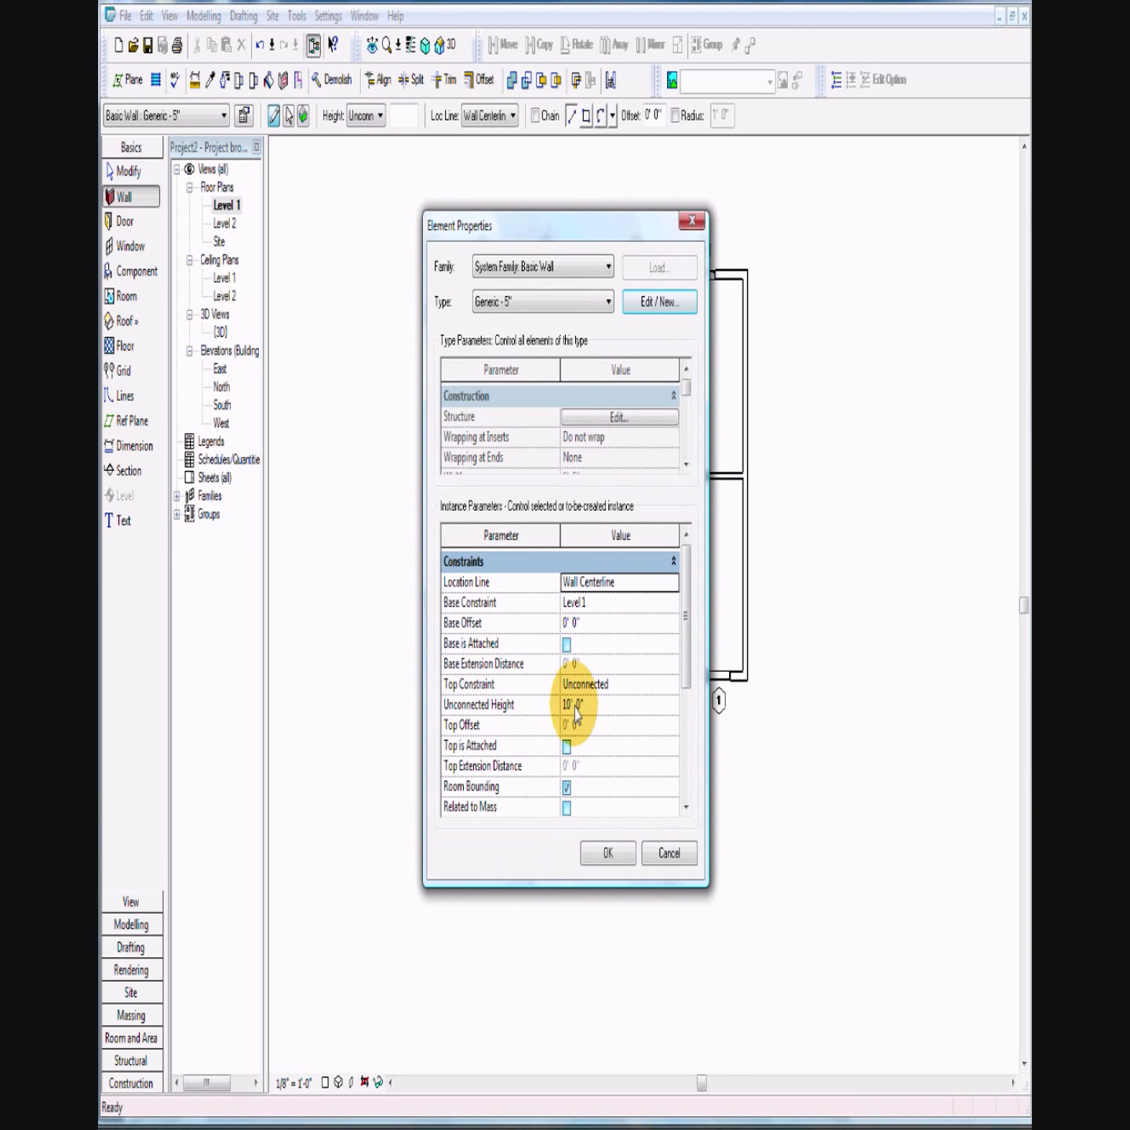
drag(567, 704, 552, 705)
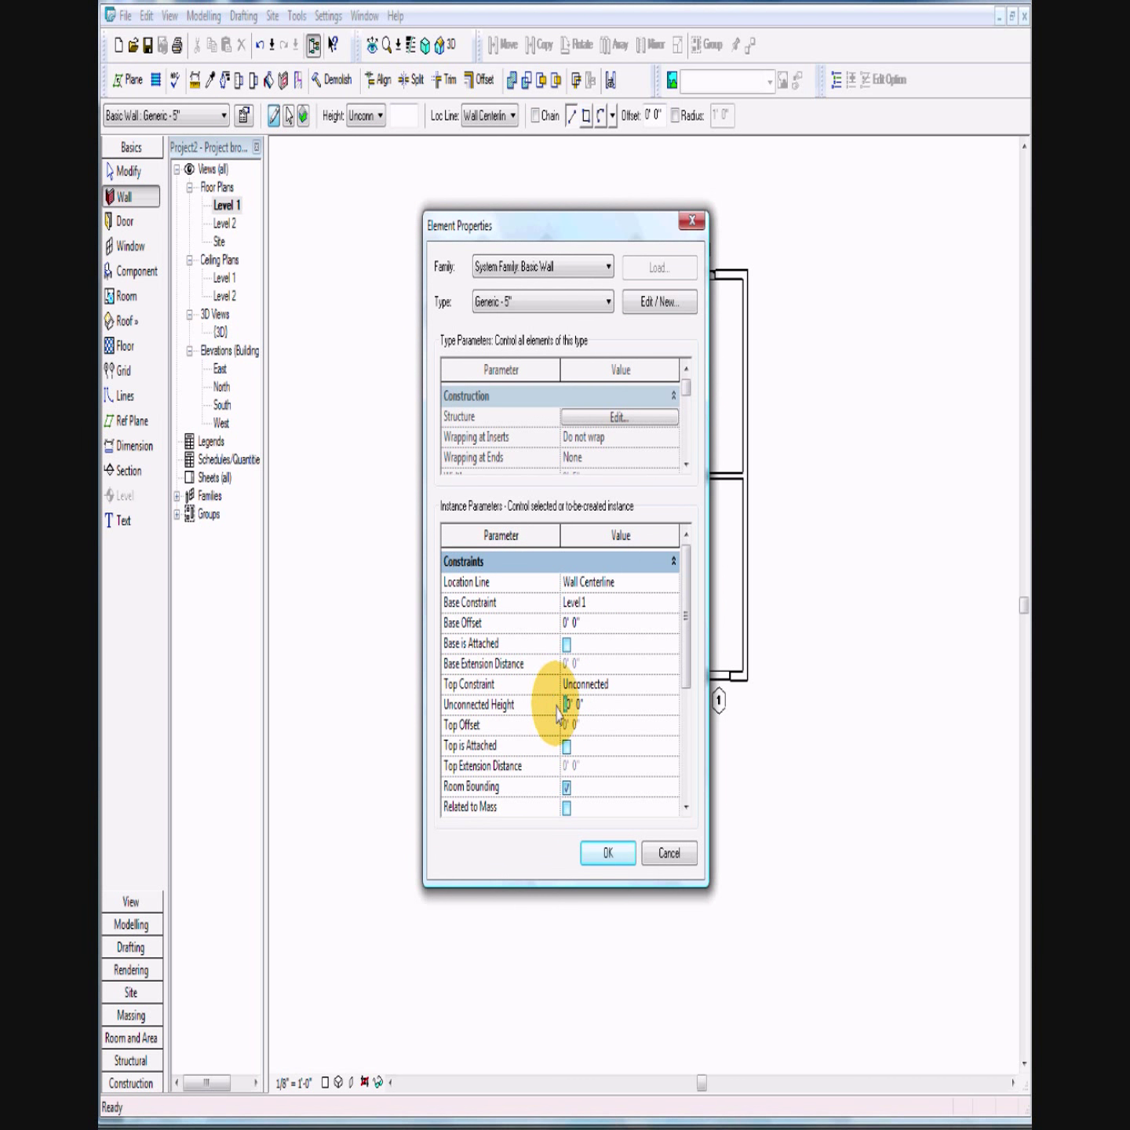
text(2)
click(610, 853)
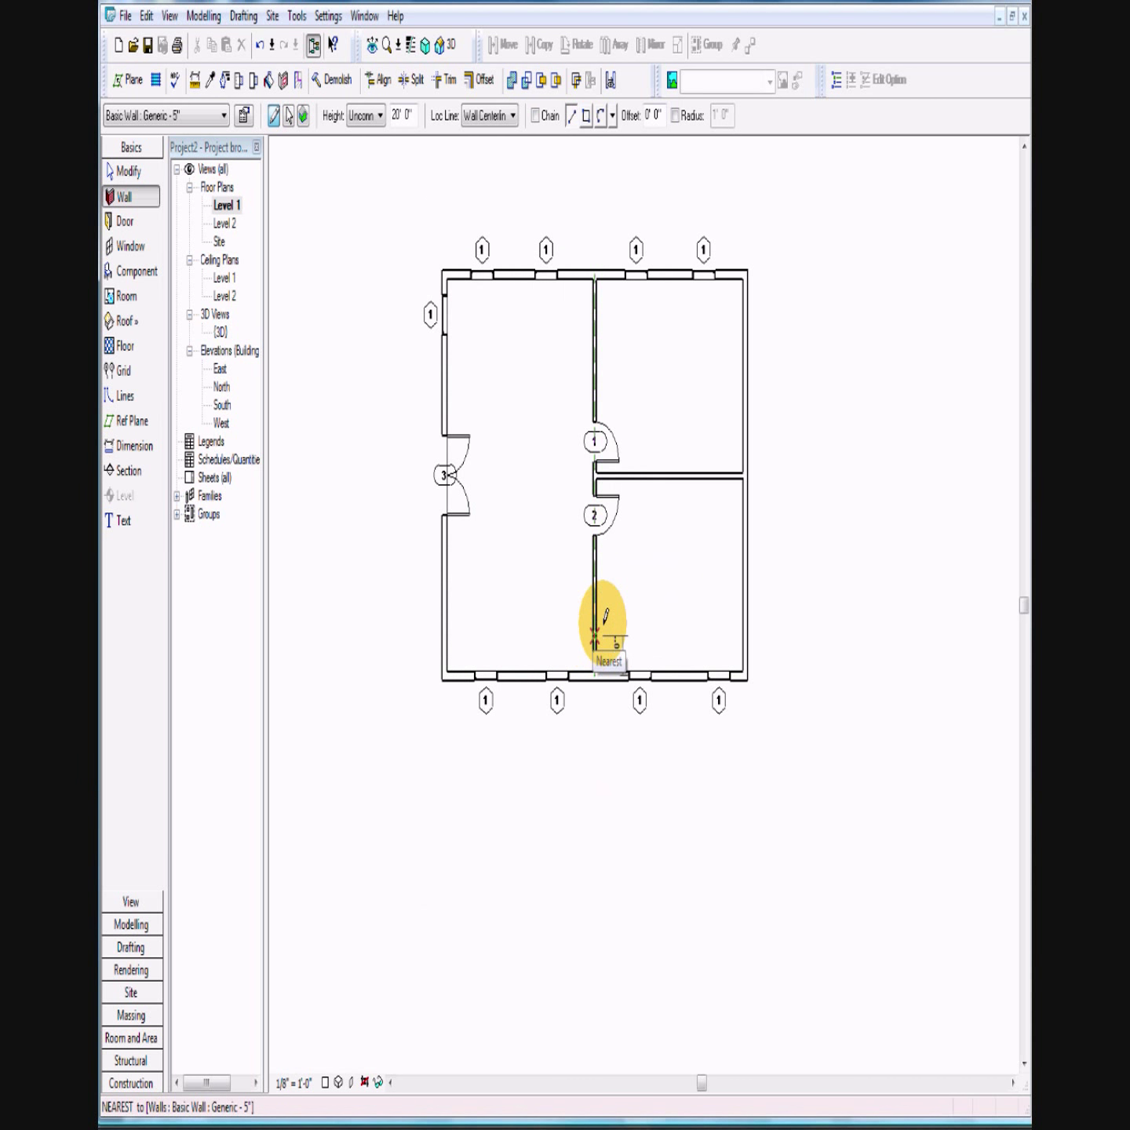
click(670, 271)
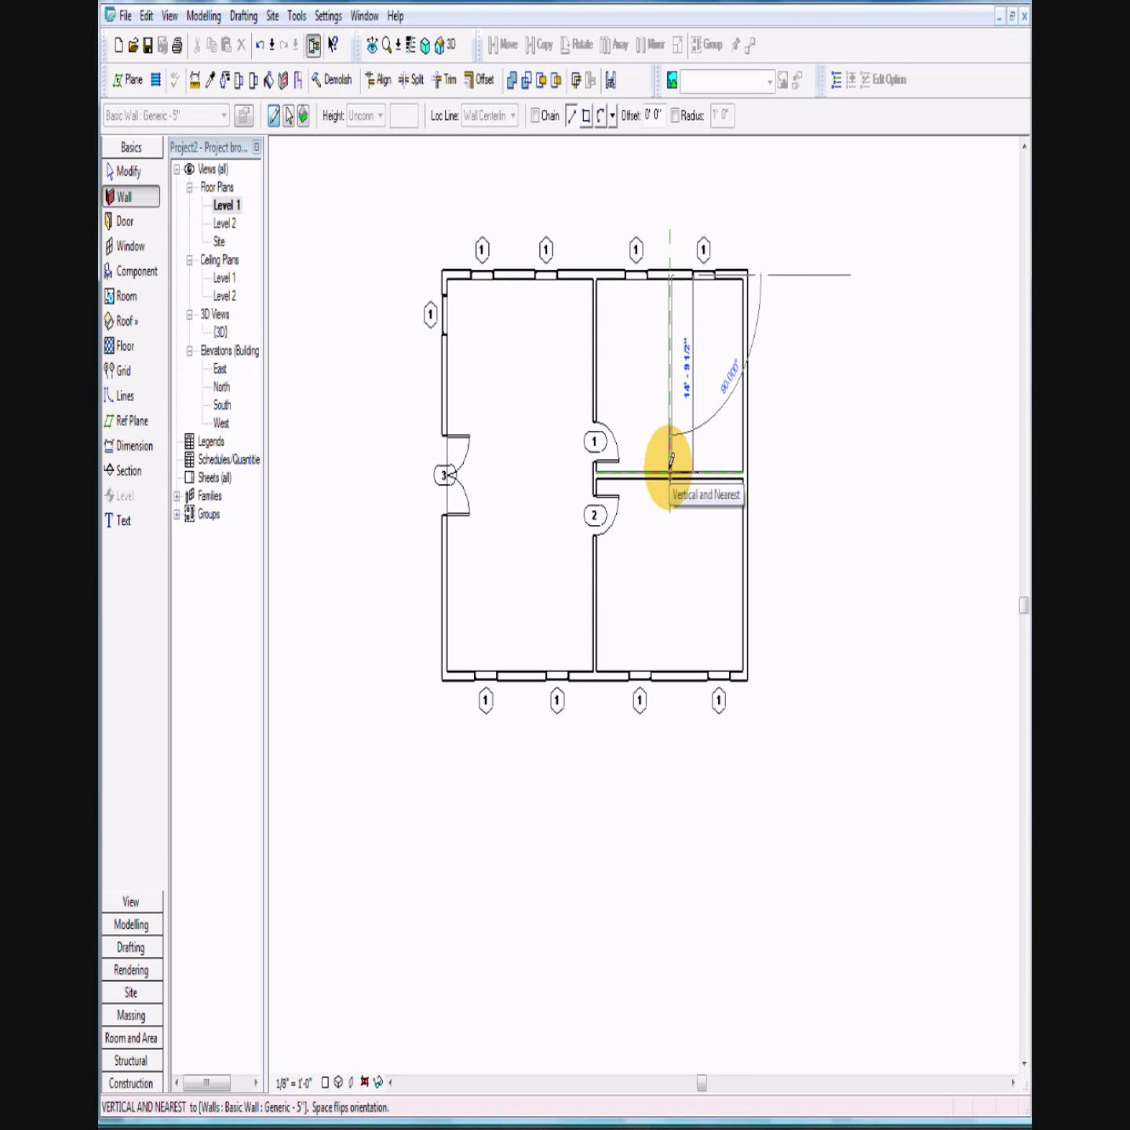
click(670, 470)
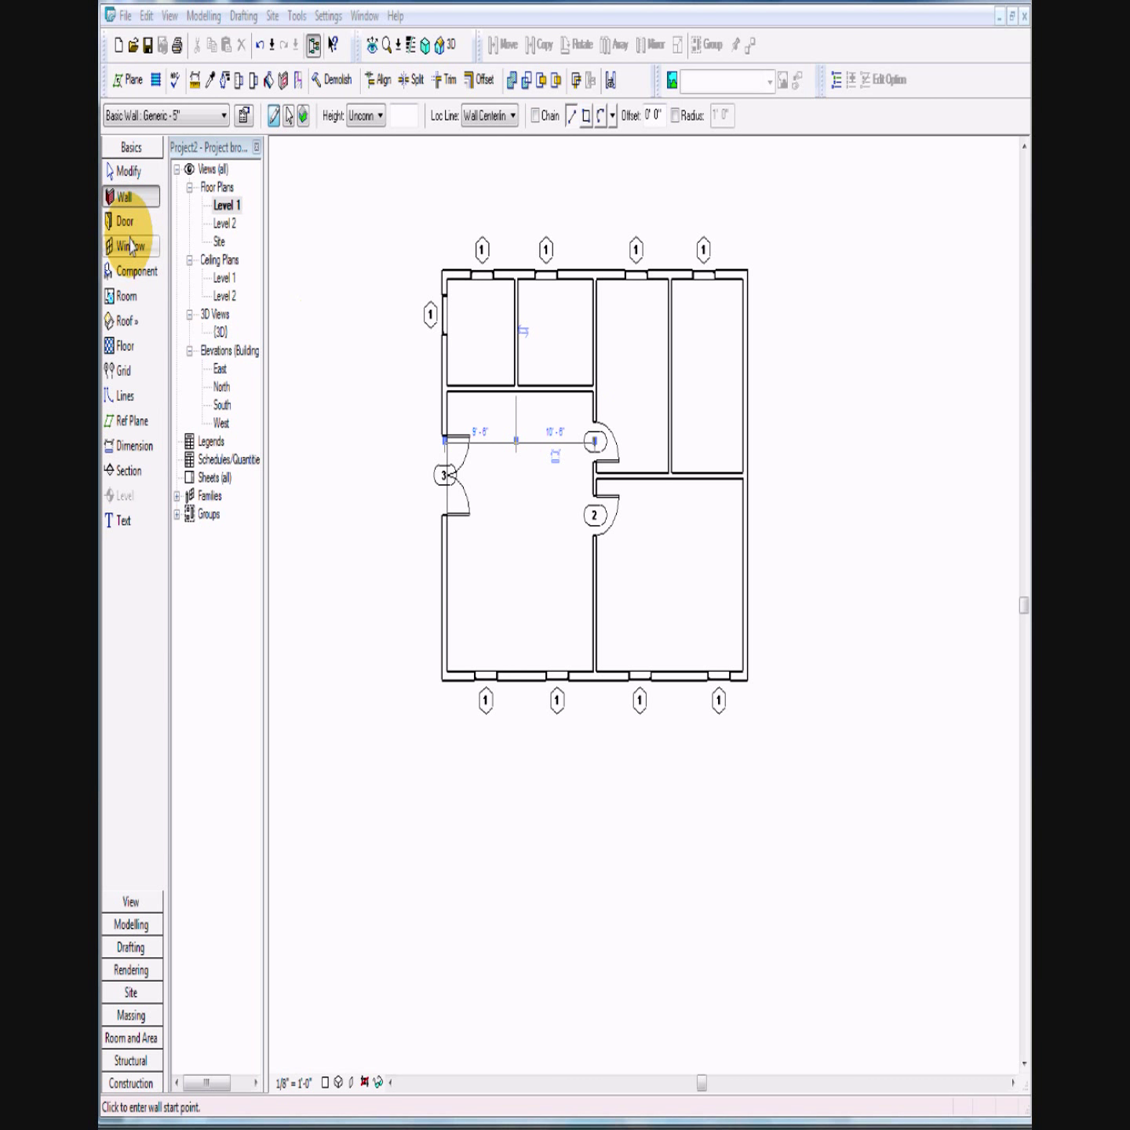
Step: Place Single-Flush 36" x 84" doors into both upper-left rooms and the upper-right partition, and flip the second upper-left door's hand
click(124, 221)
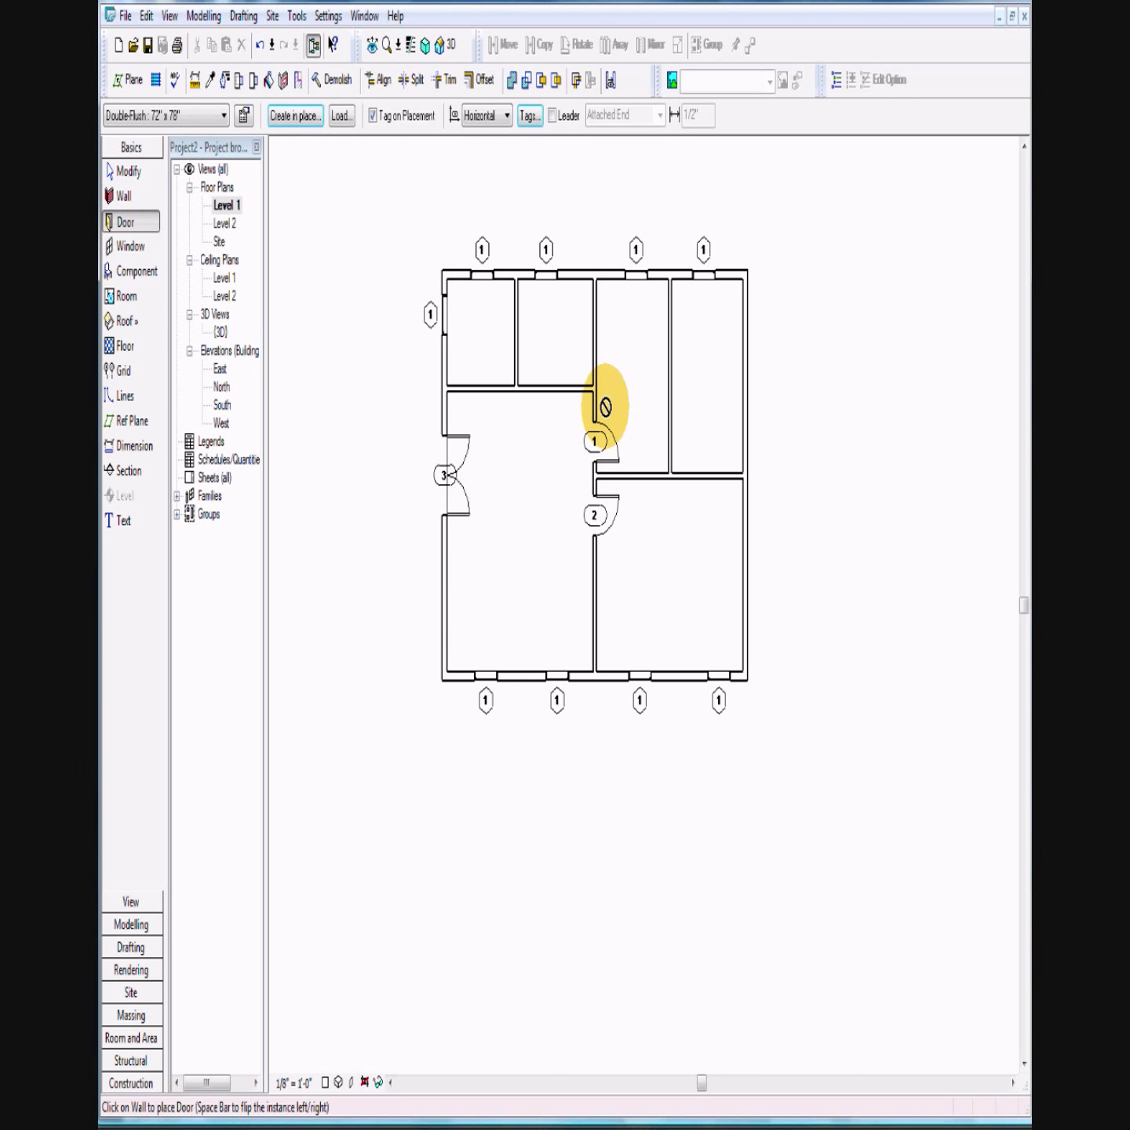
scroll(605, 406, up, 3)
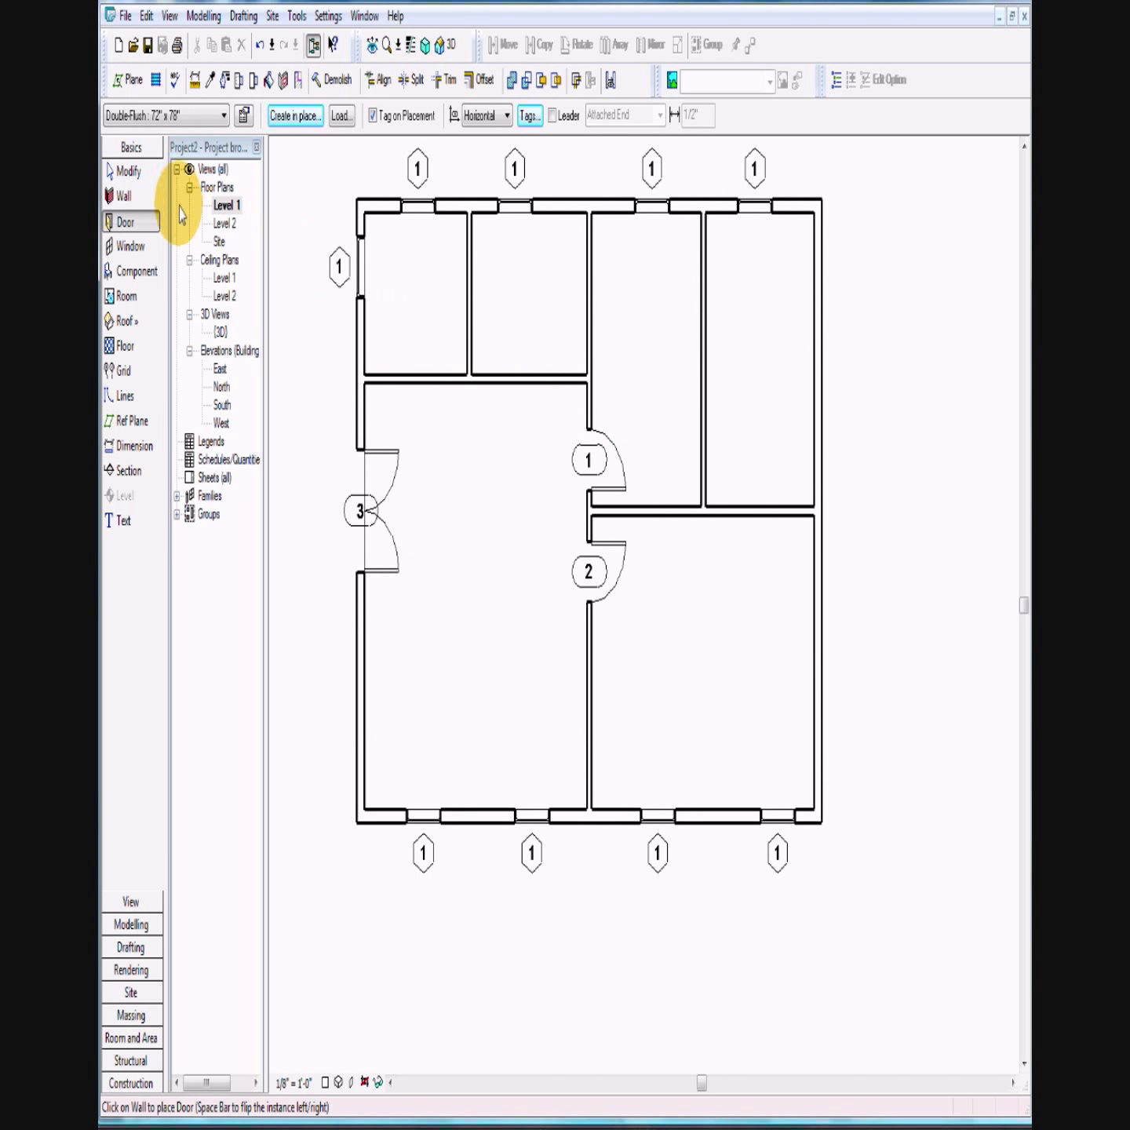
click(222, 116)
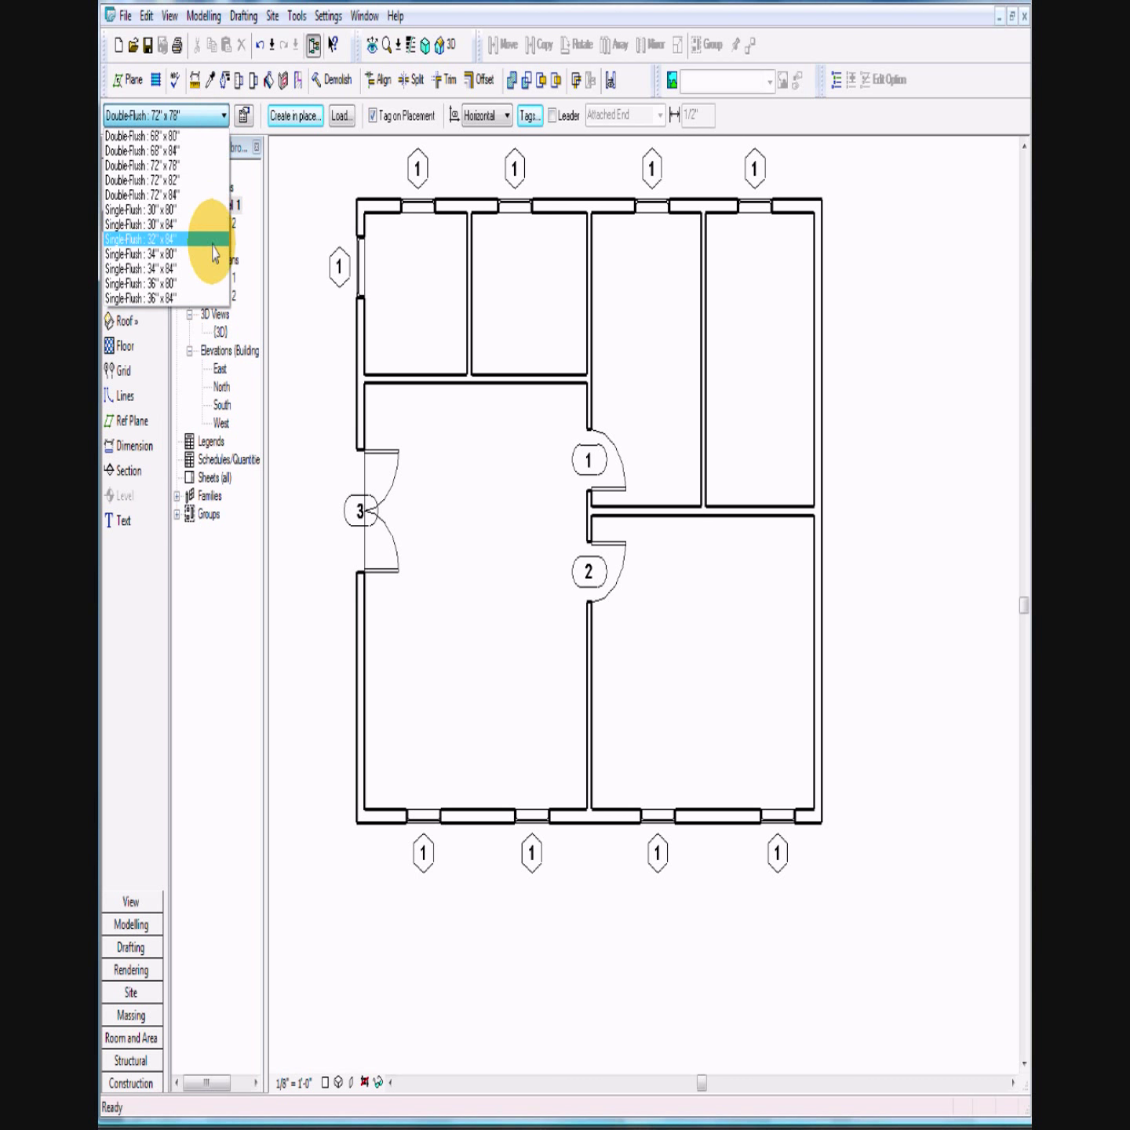
click(213, 299)
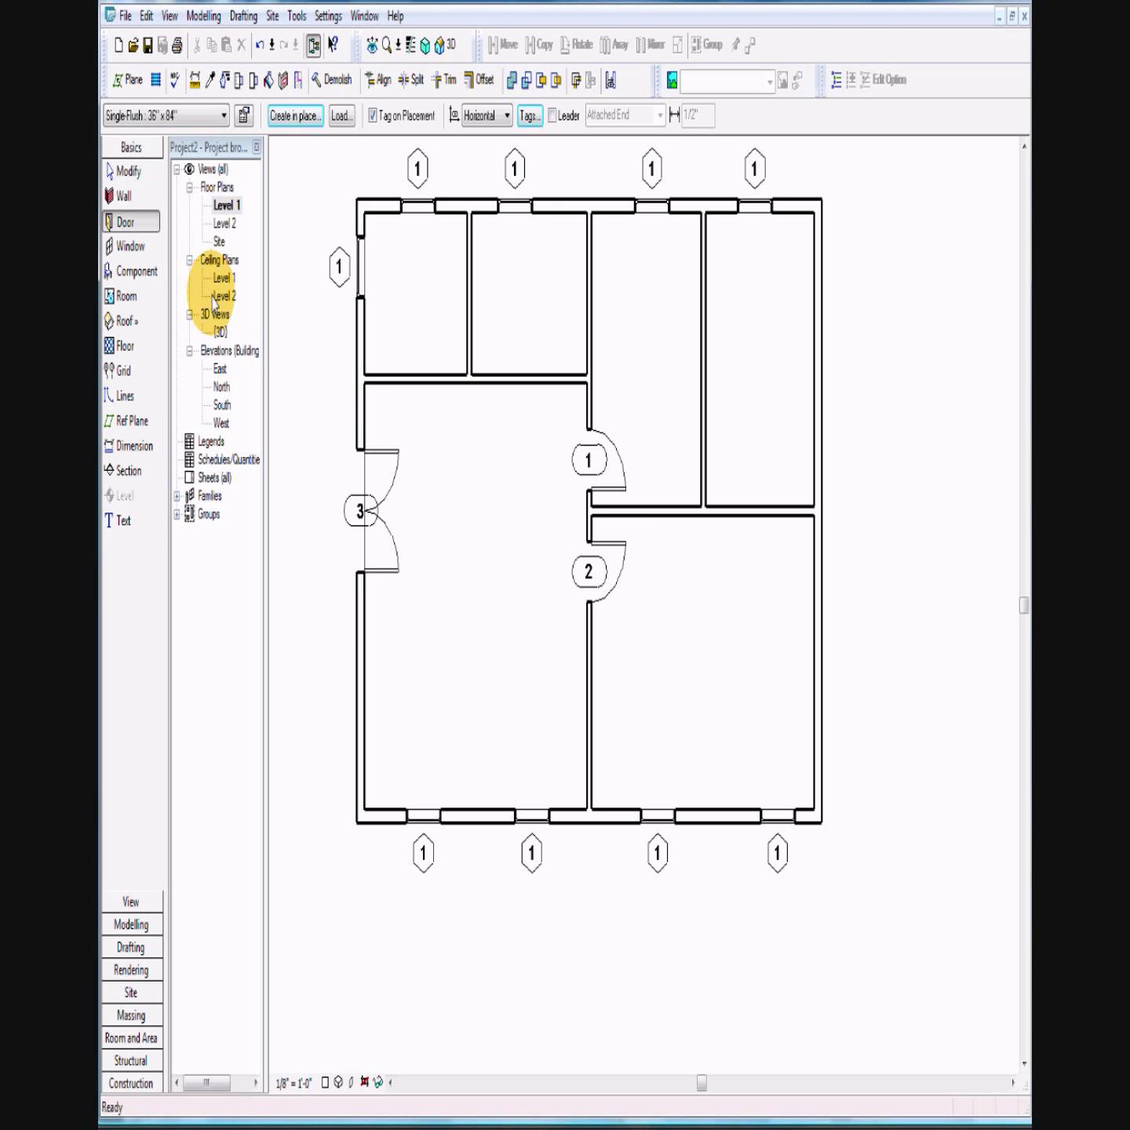
click(440, 377)
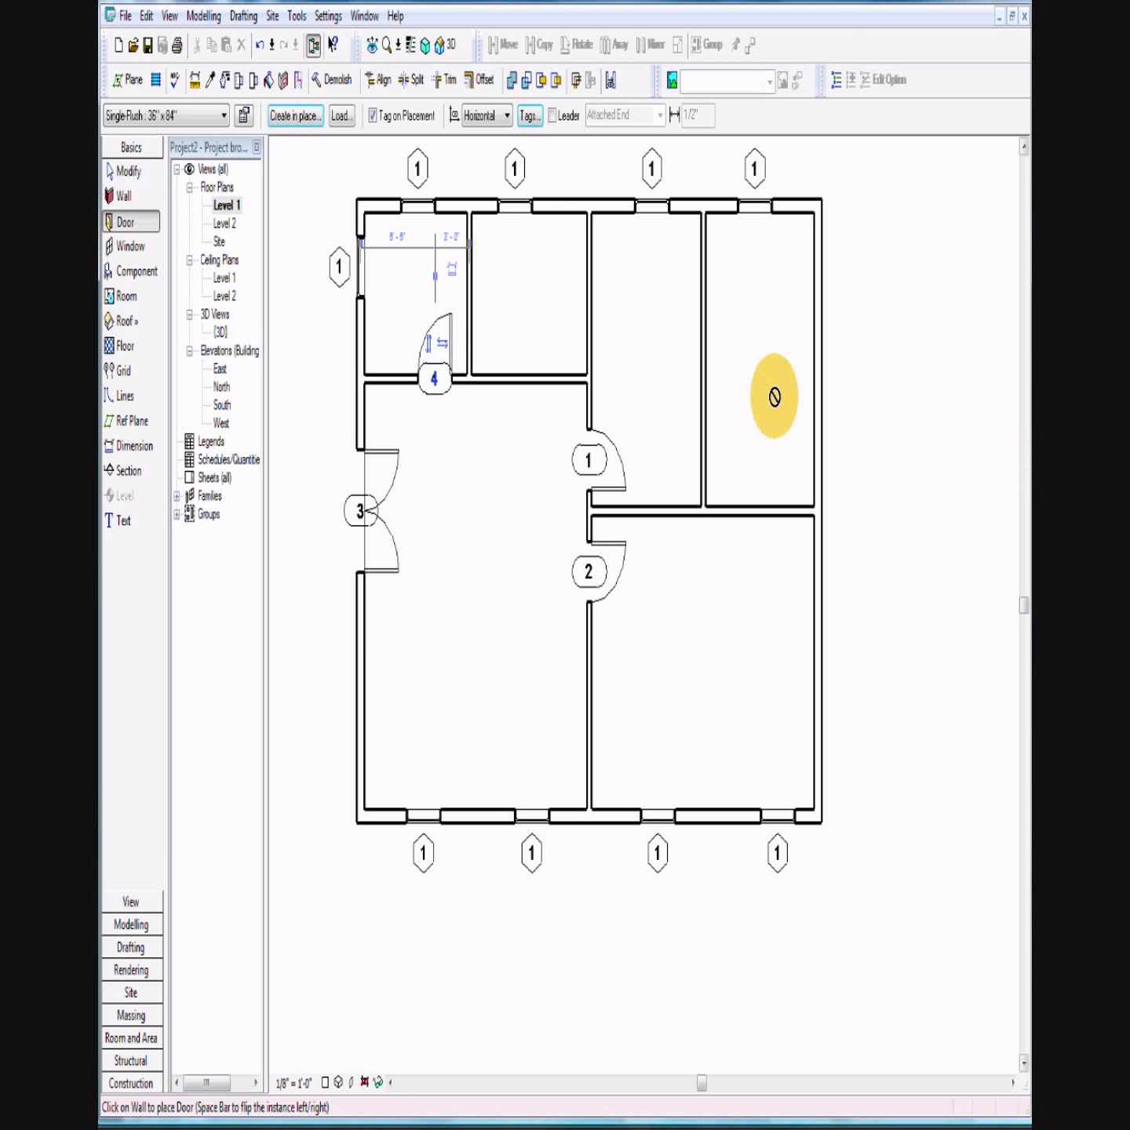
click(508, 380)
click(704, 462)
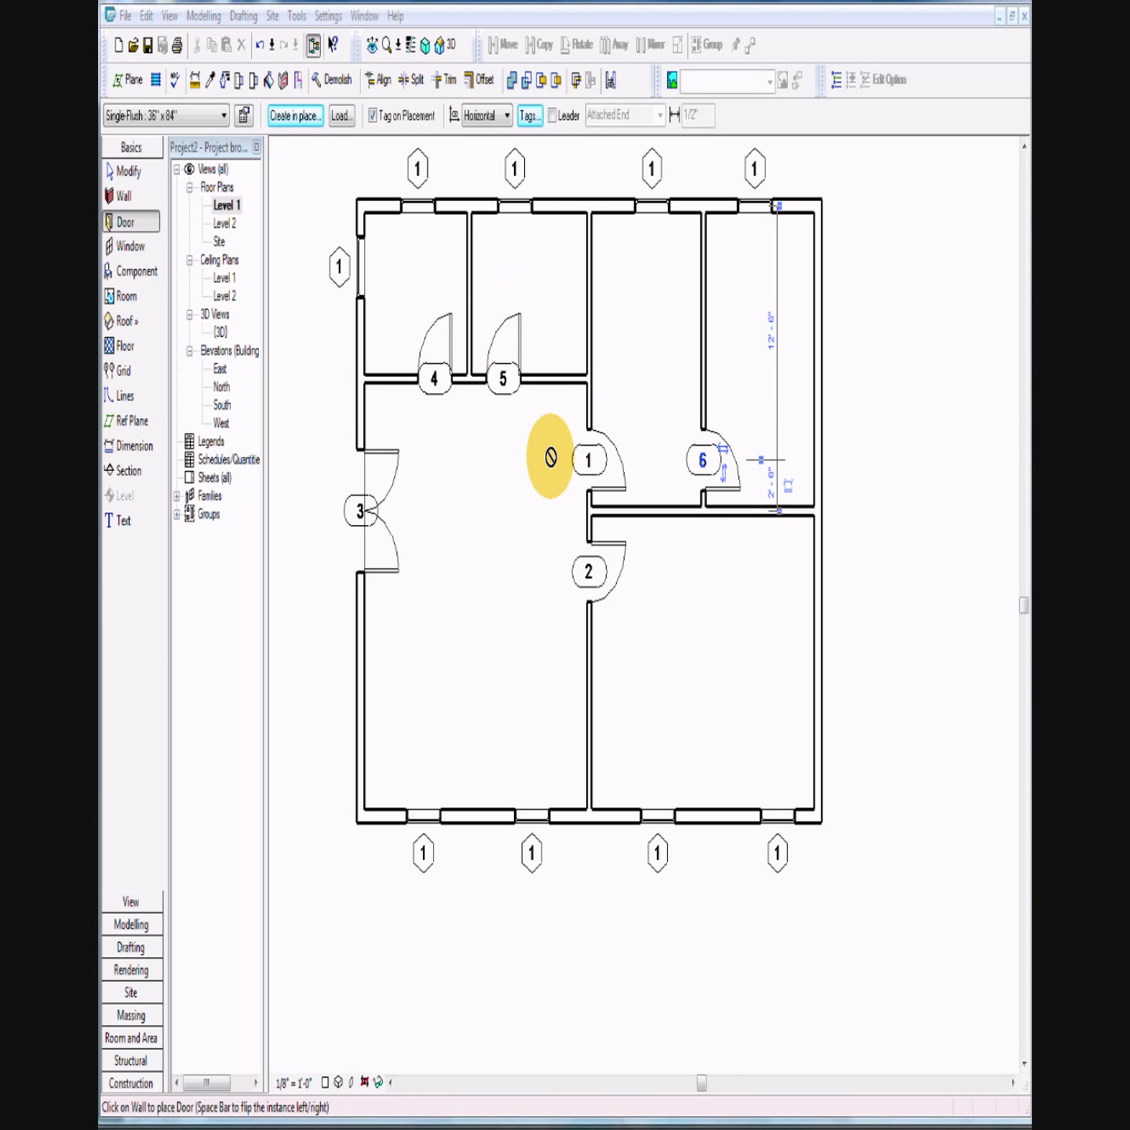
click(130, 171)
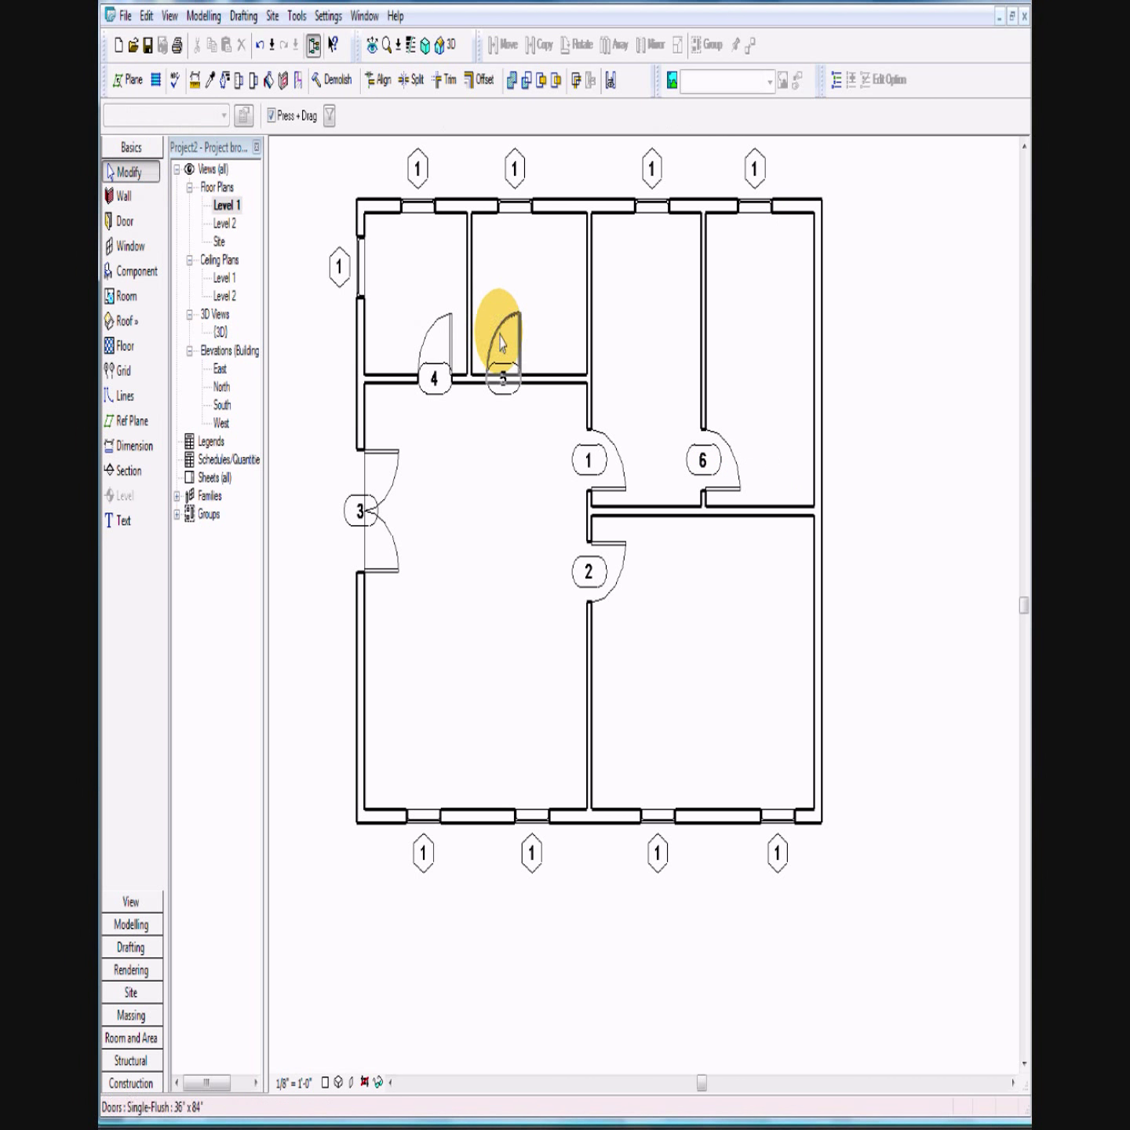
click(514, 357)
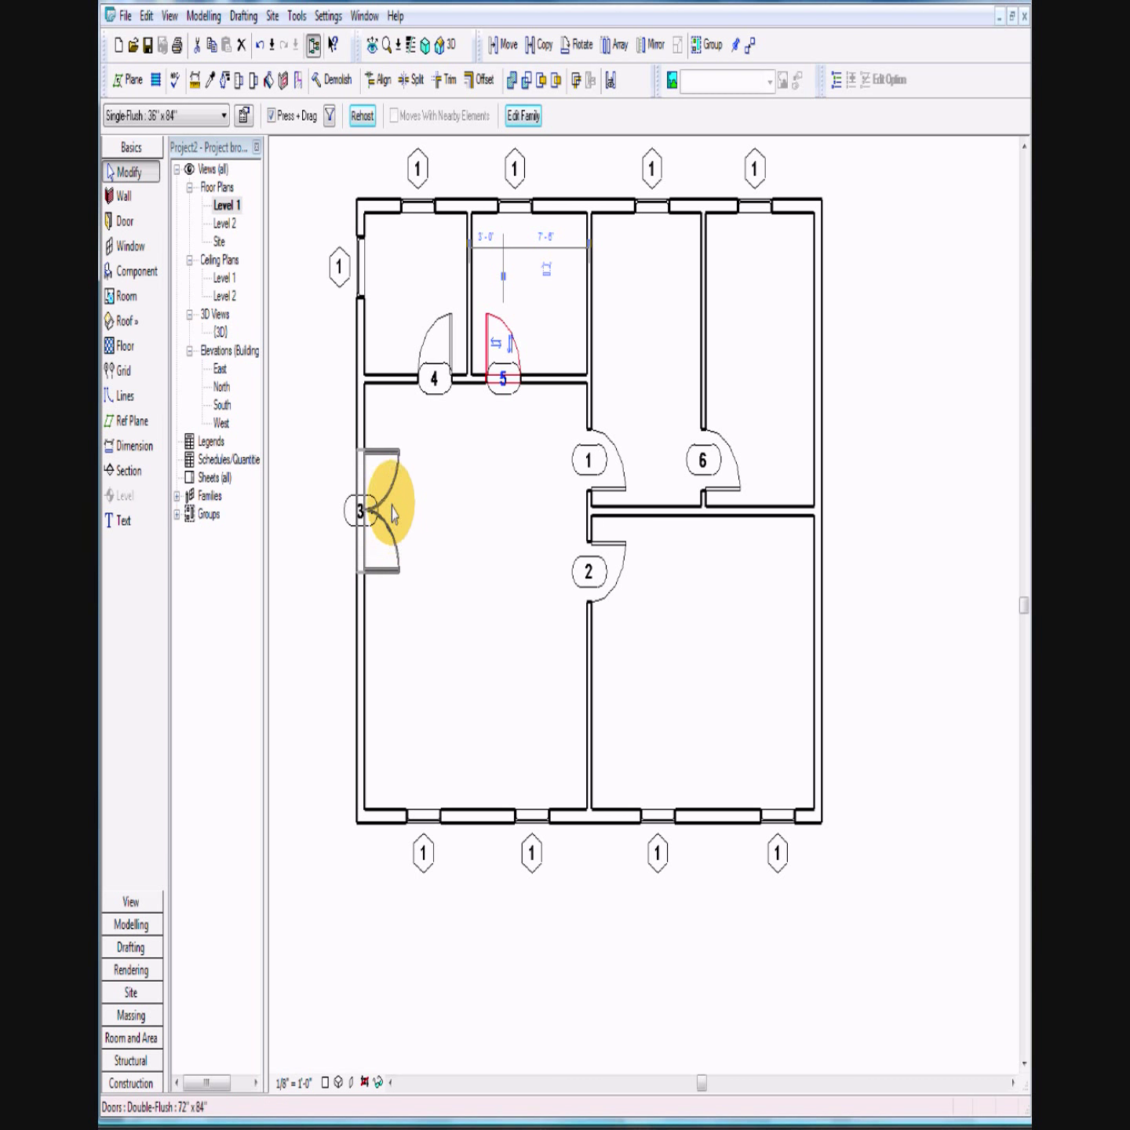
Step: Try flipping the double entrance door to swing outward, and restore its inward swing
click(389, 511)
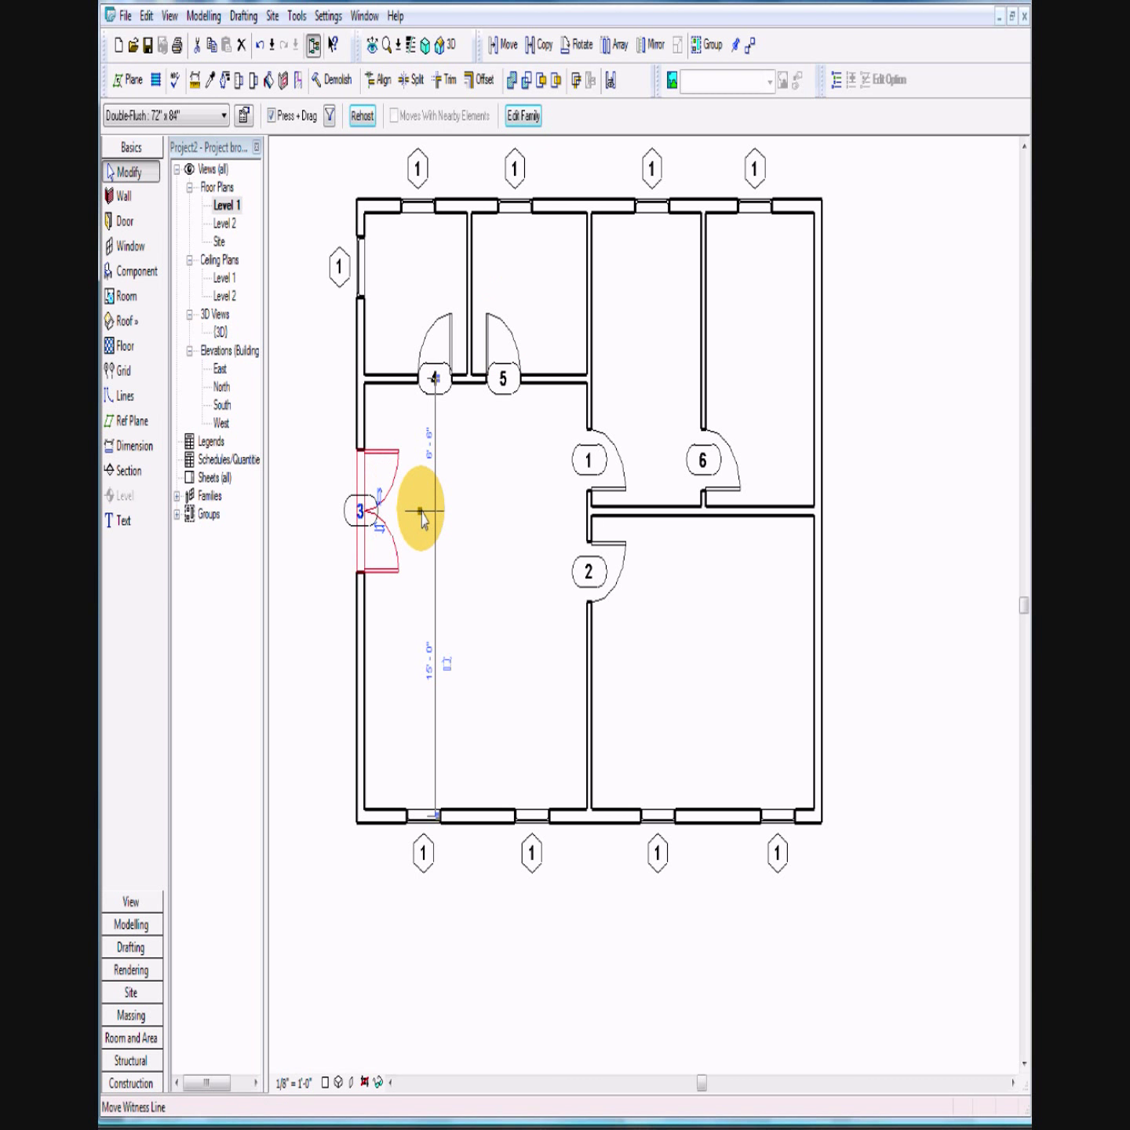
mouse_move(421, 514)
mouse_down()
mouse_move(422, 585)
mouse_move(421, 513)
mouse_up()
click(377, 521)
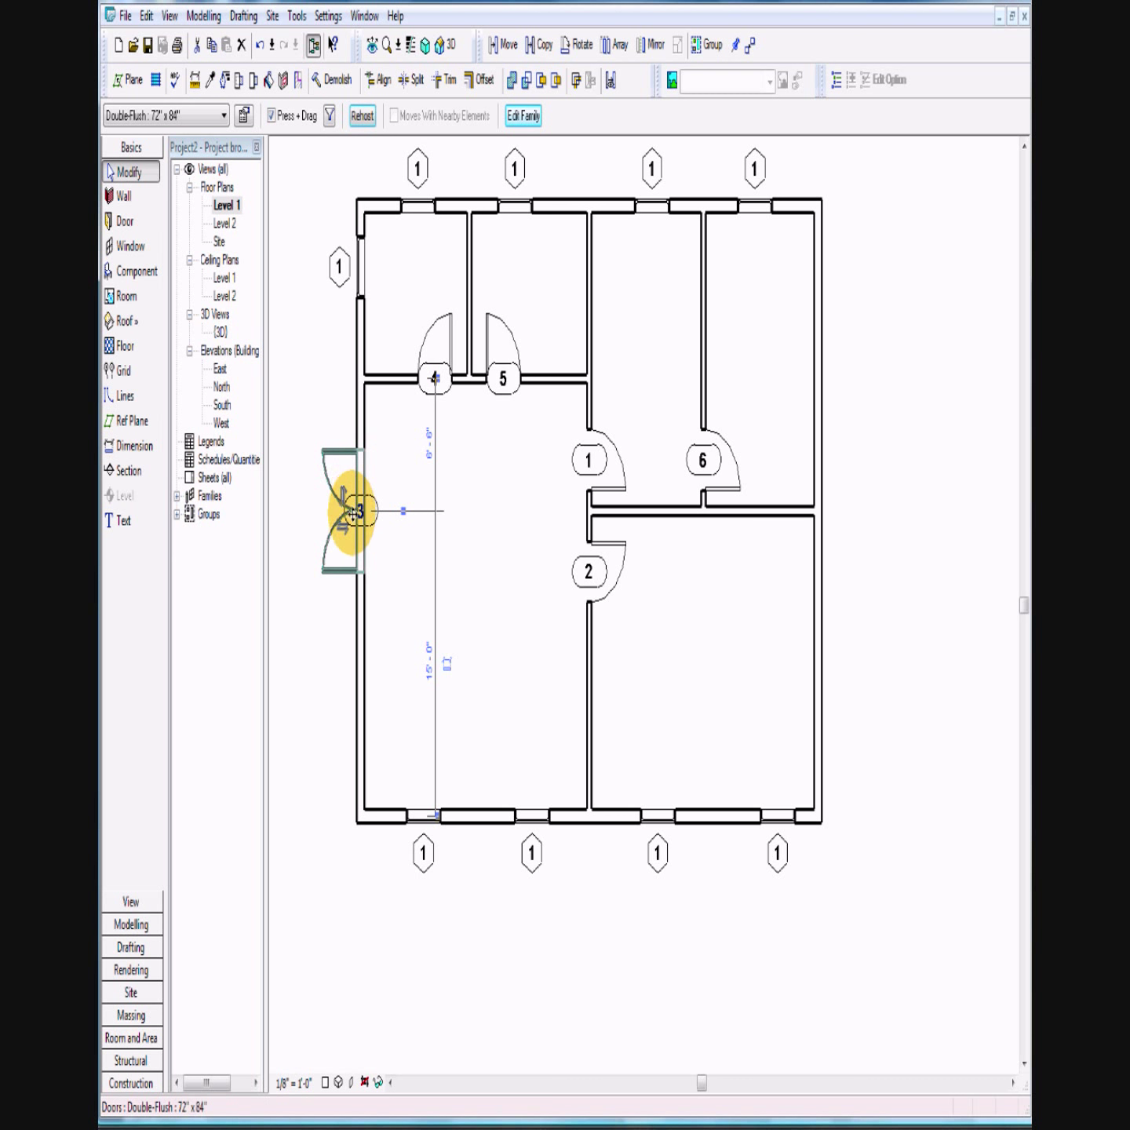
click(351, 511)
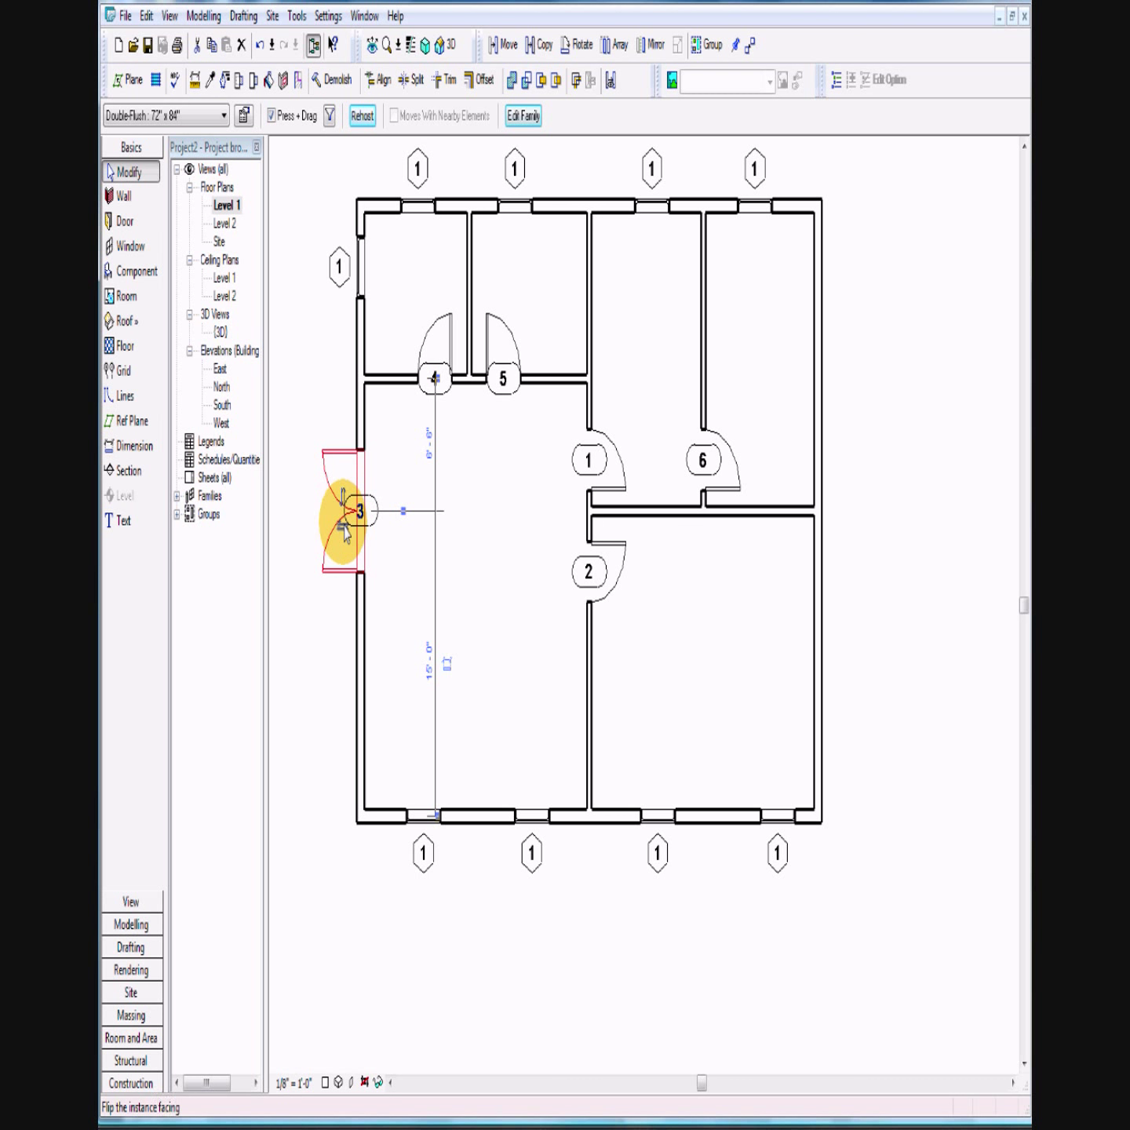
click(343, 527)
click(360, 512)
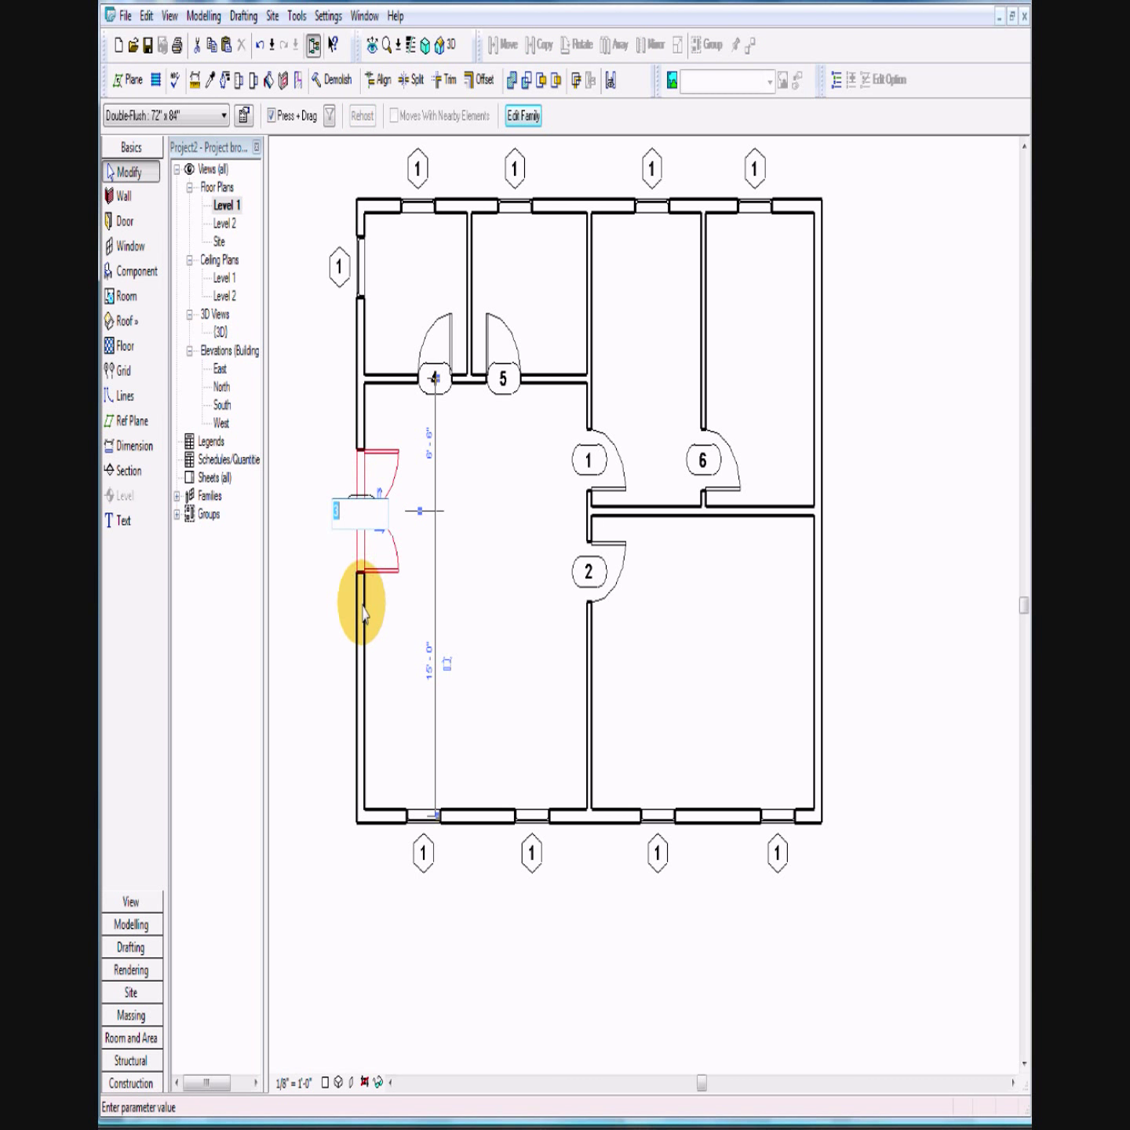
click(478, 535)
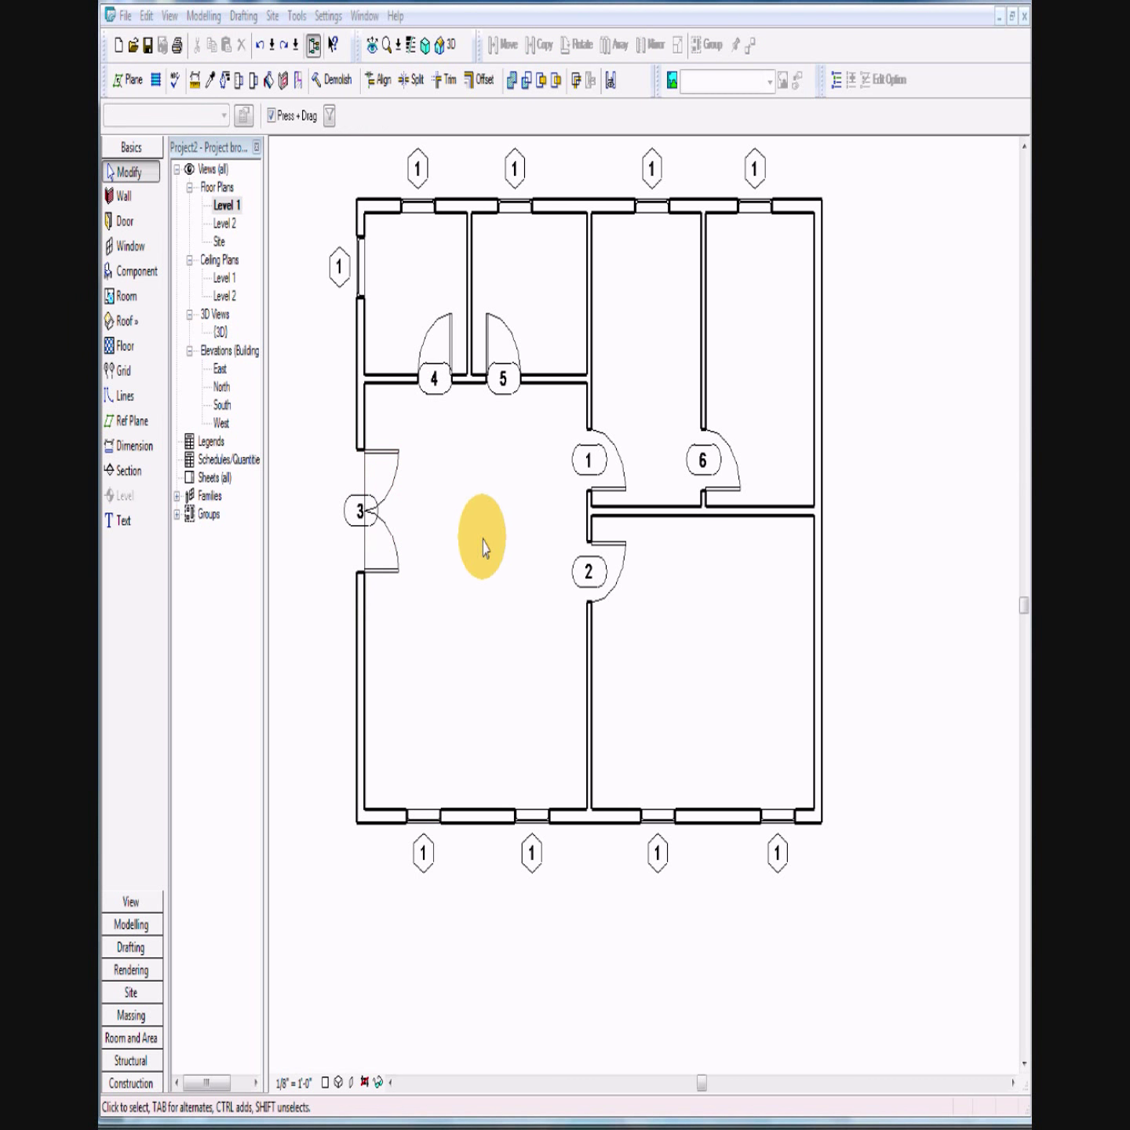
Step: Set the double entrance door's lower temporary dimension to 10' from the bottom exterior wall
click(385, 531)
click(385, 531)
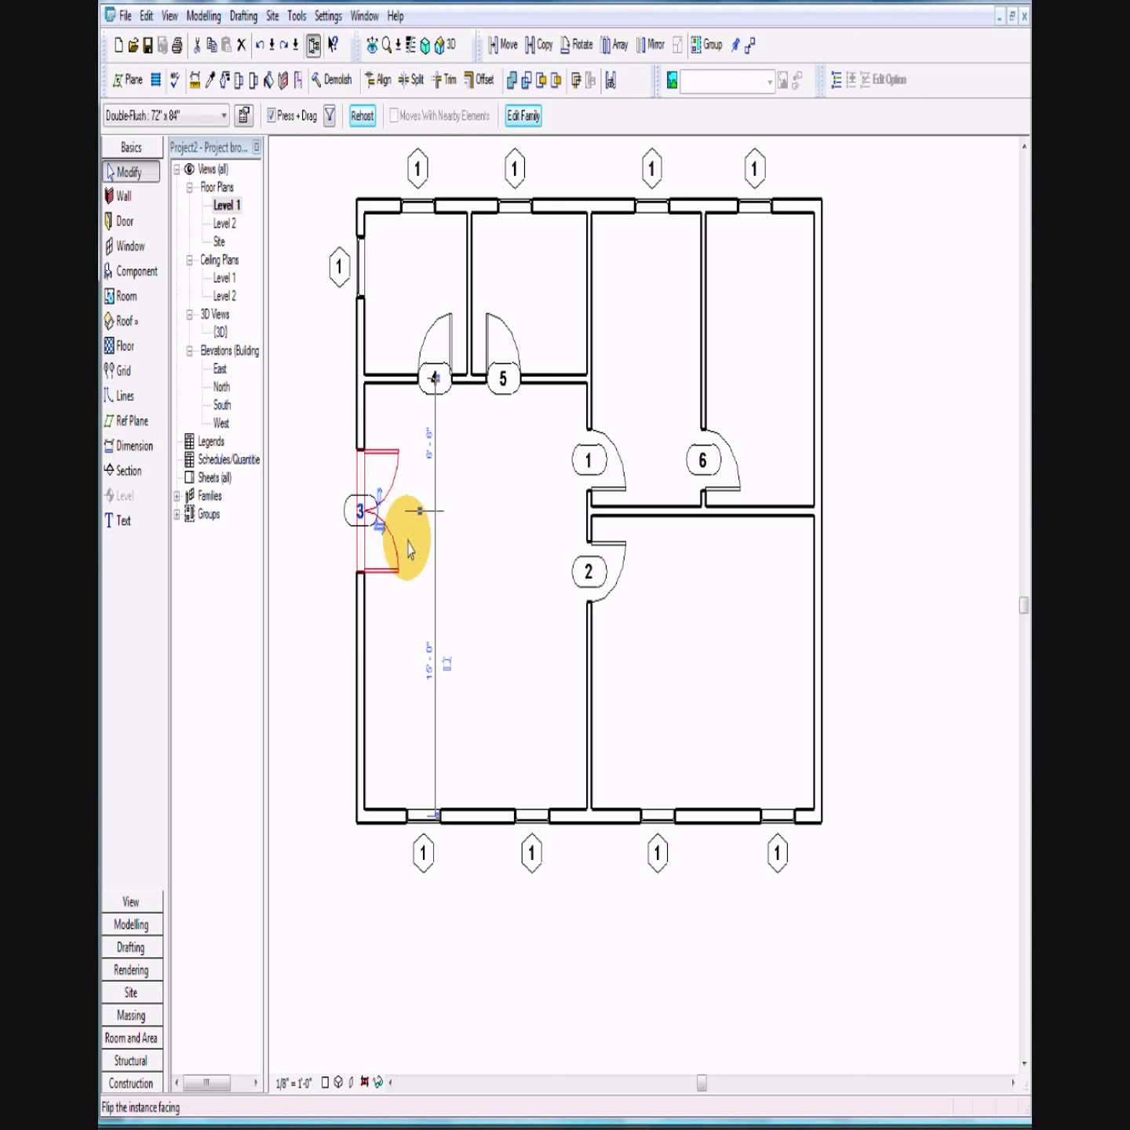
click(428, 661)
drag(409, 666, 395, 669)
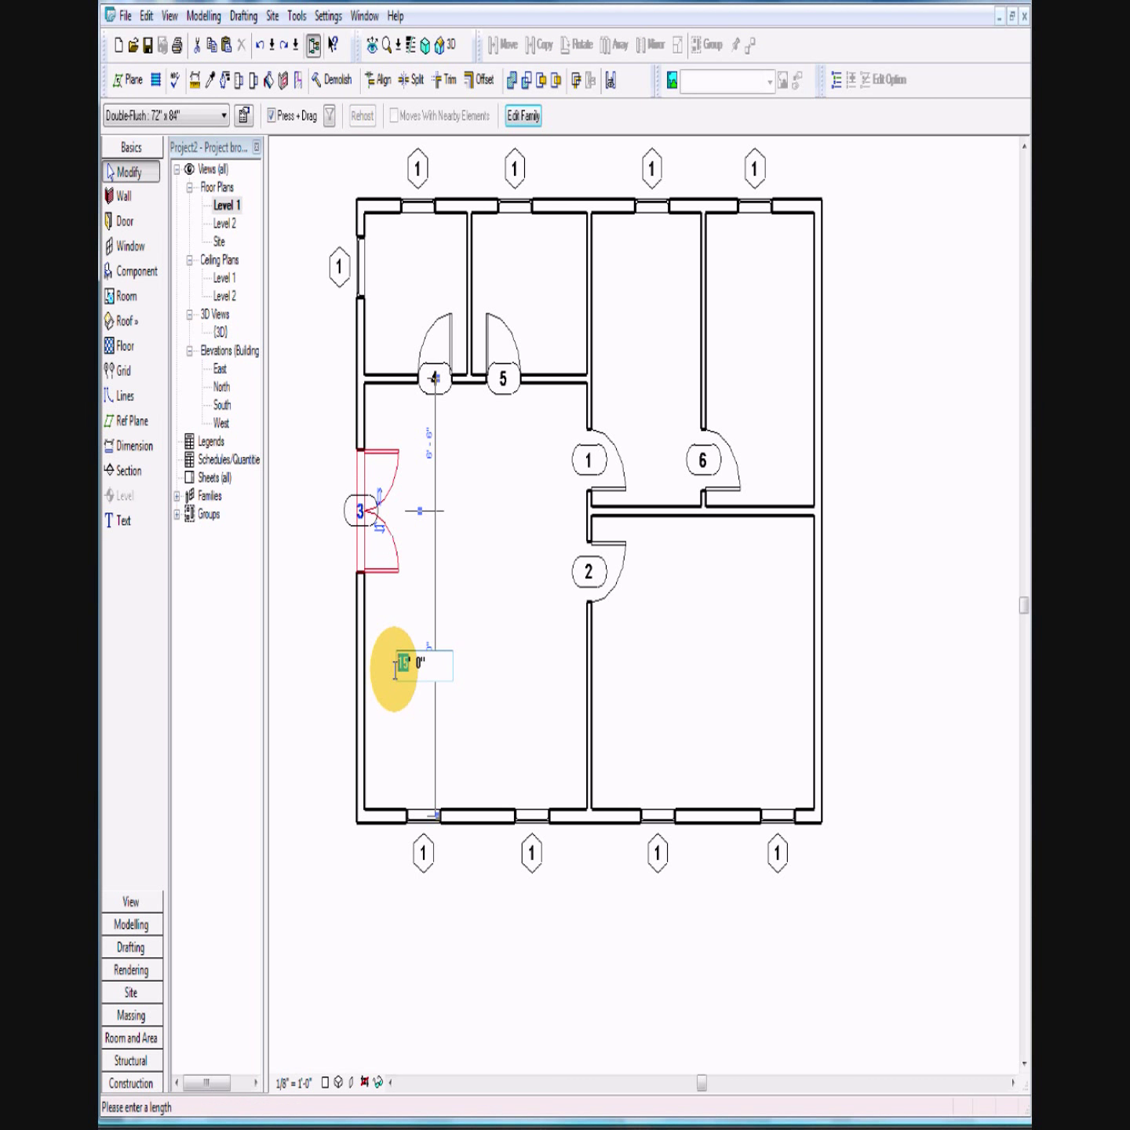
text(0)
key(Return)
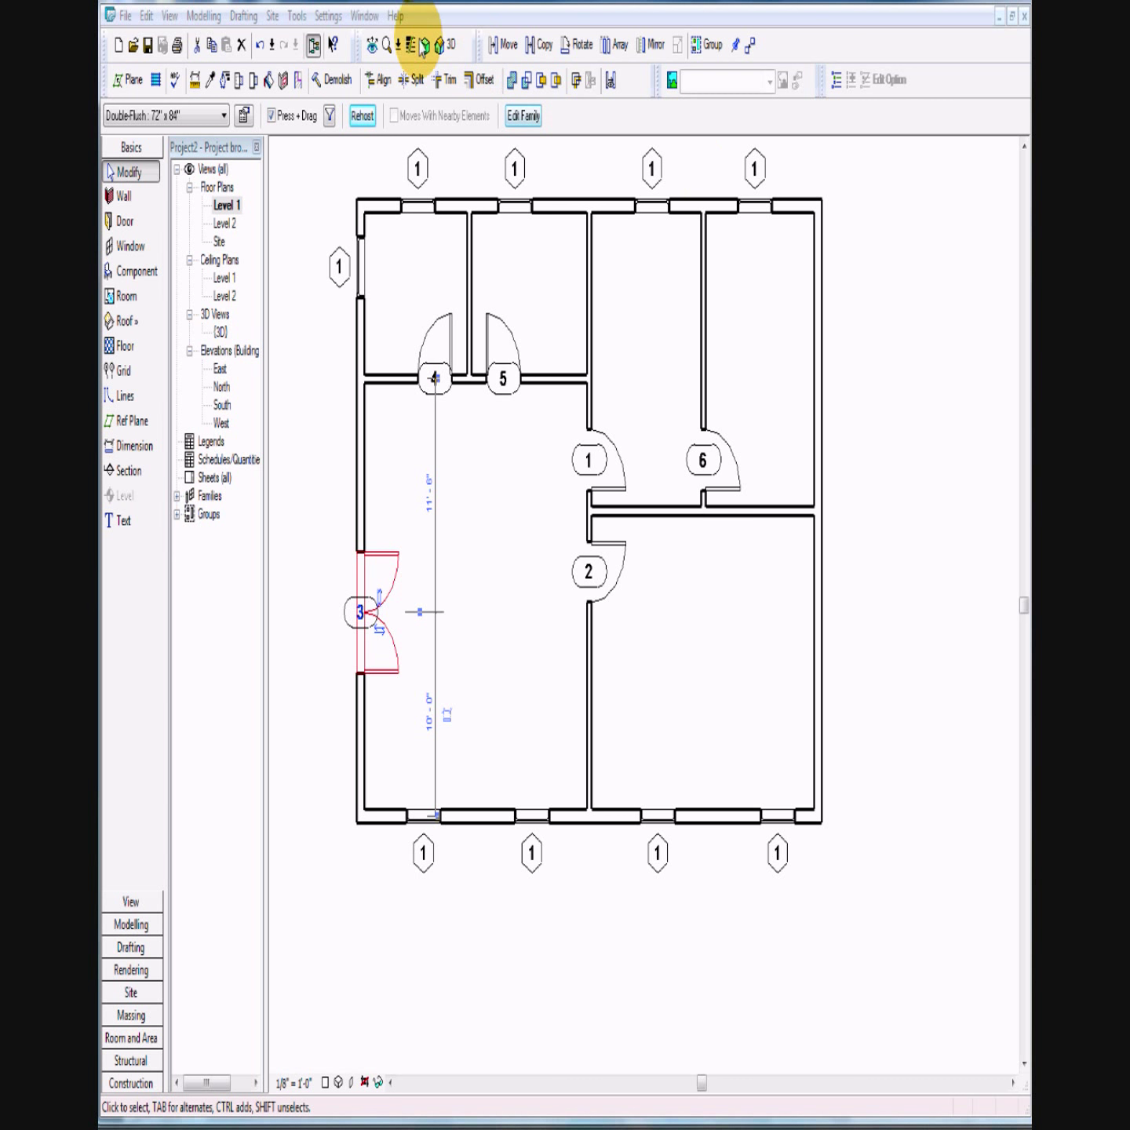
Step: Check the new interior walls in the default 3D view and return to the Level 1 floor plan
click(451, 48)
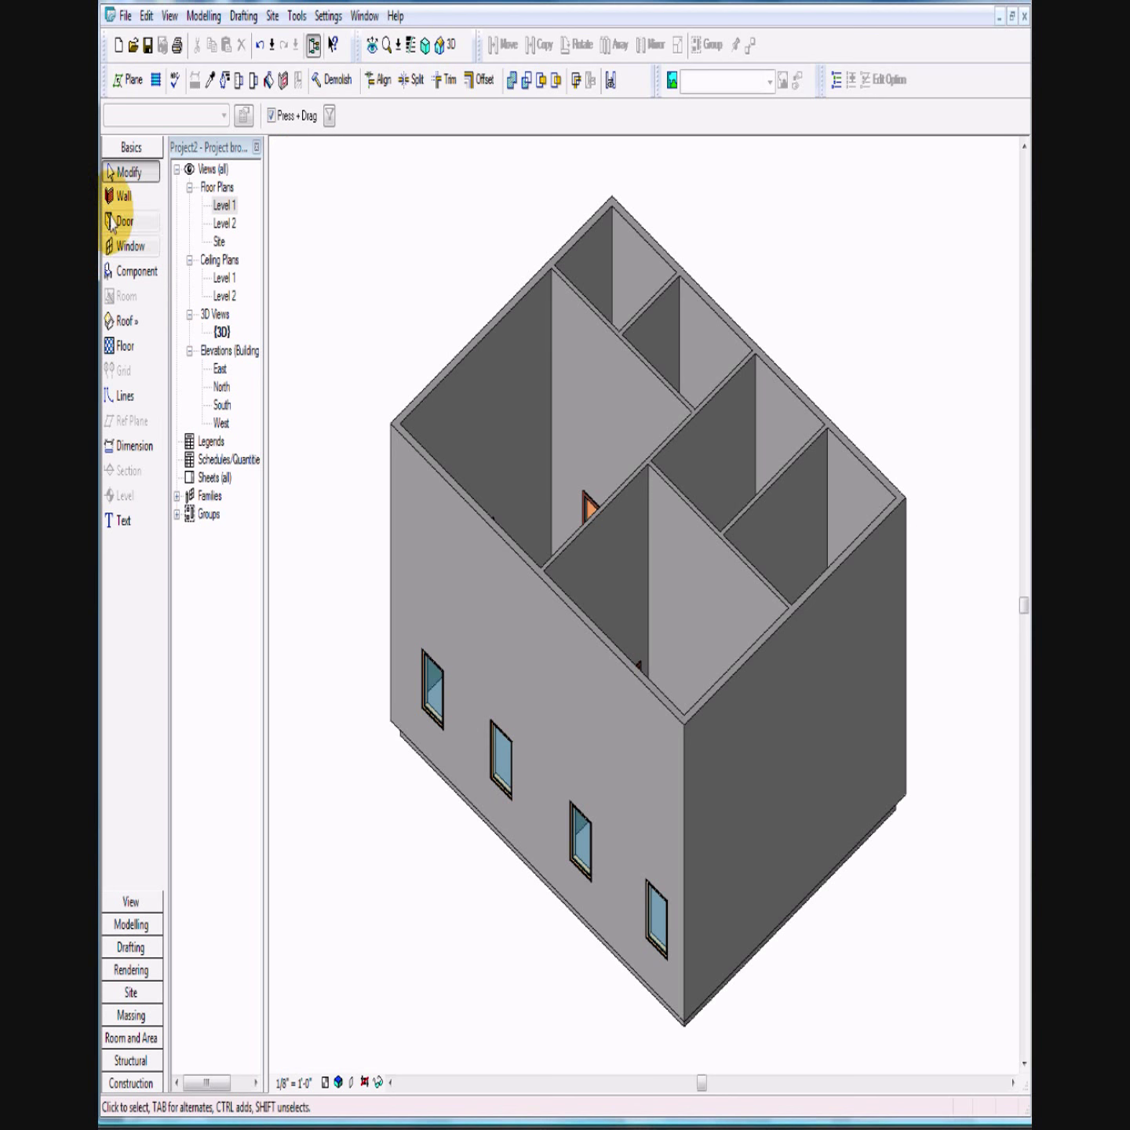
double_click(231, 206)
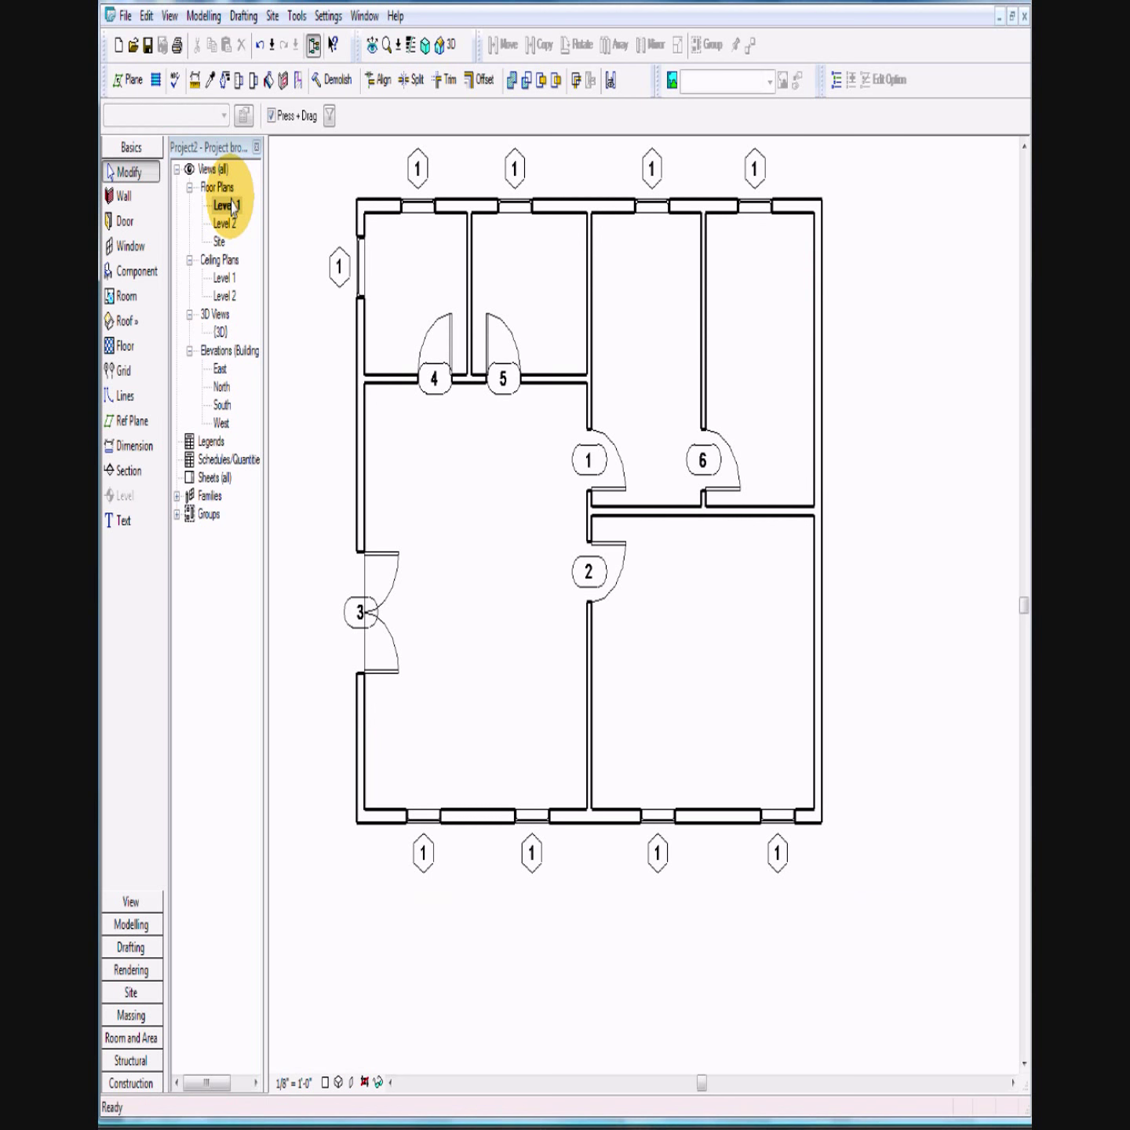
Step: Consult the workbook's Add Ceilings section and place Compound Ceiling: 2' x 4' ACT System ceilings in the lower rooms of Level 1
key(alt+Tab)
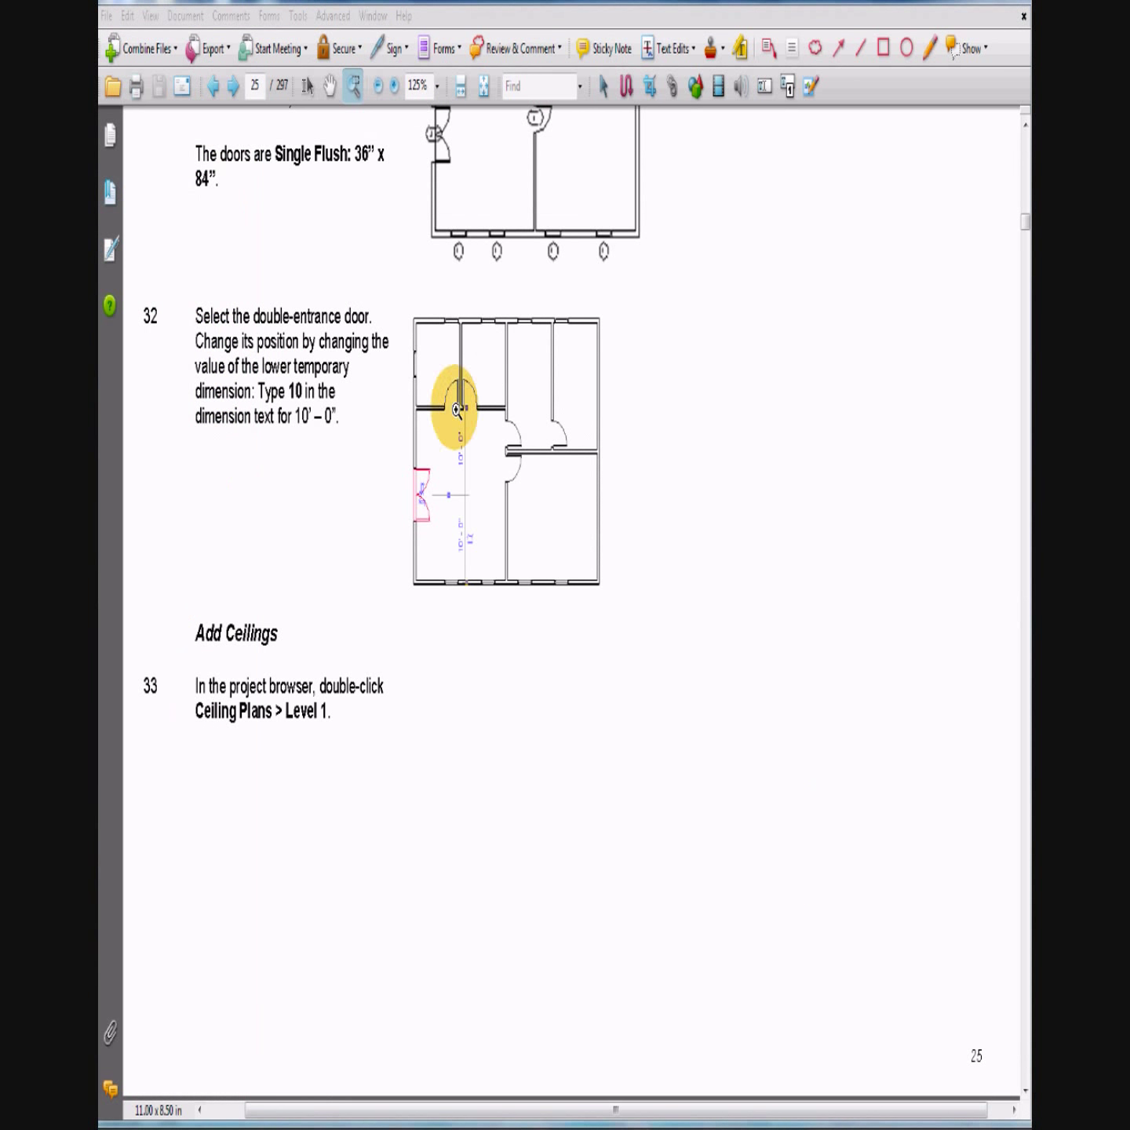
click(233, 85)
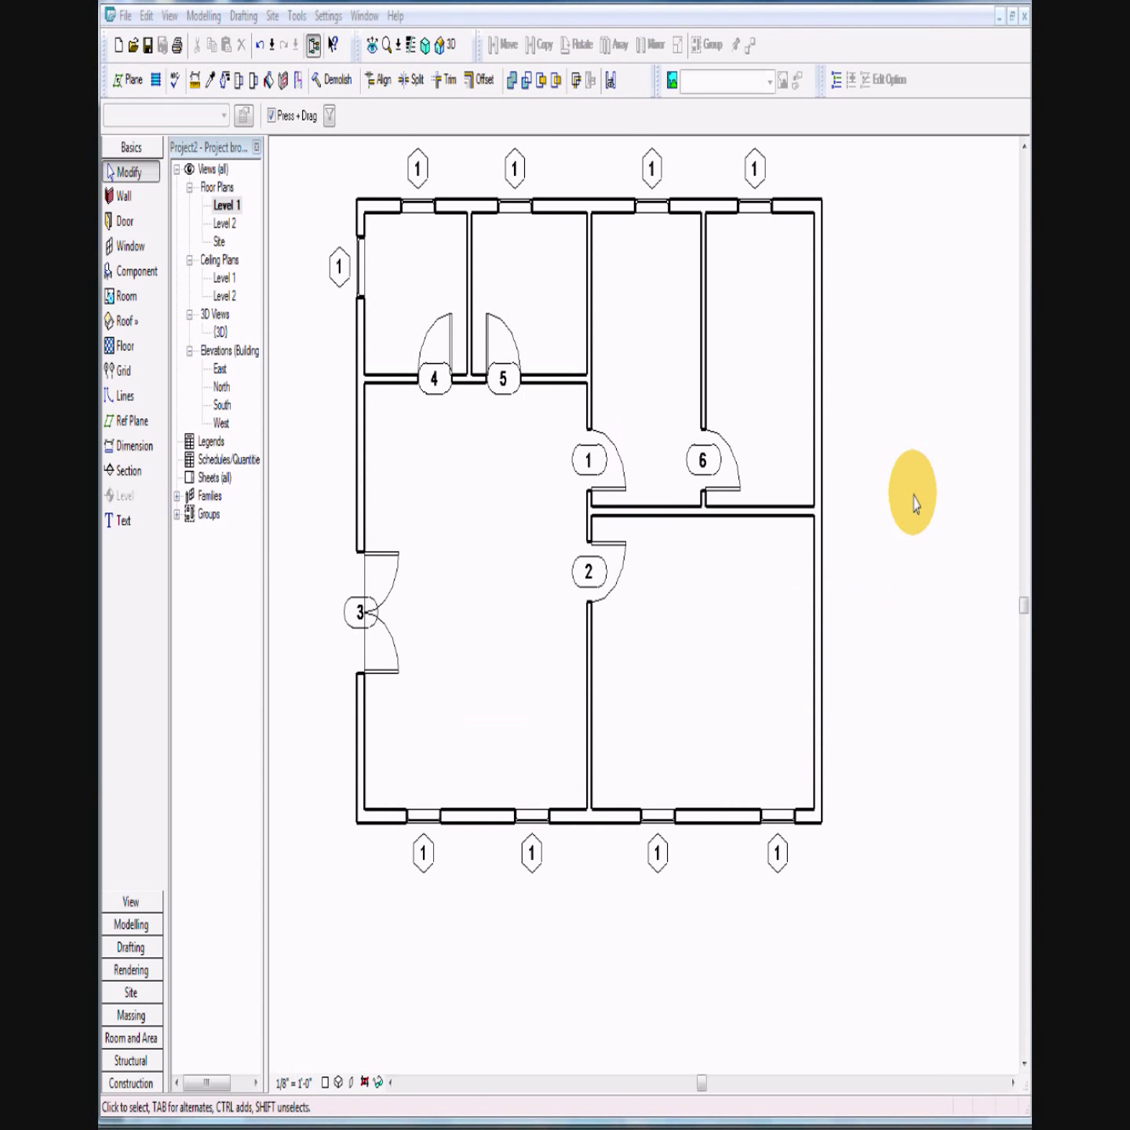
click(222, 281)
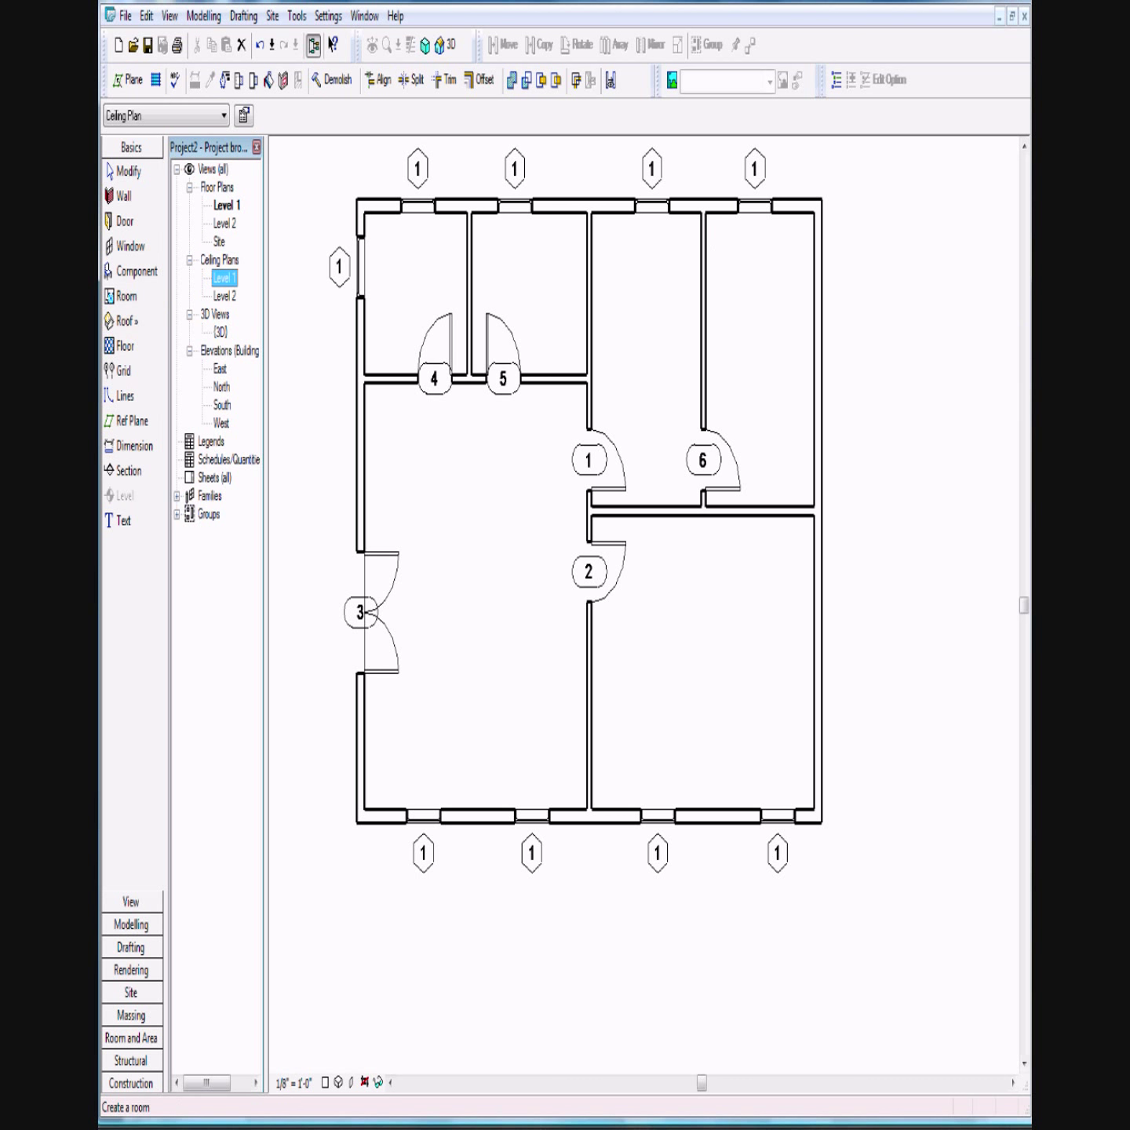
click(130, 923)
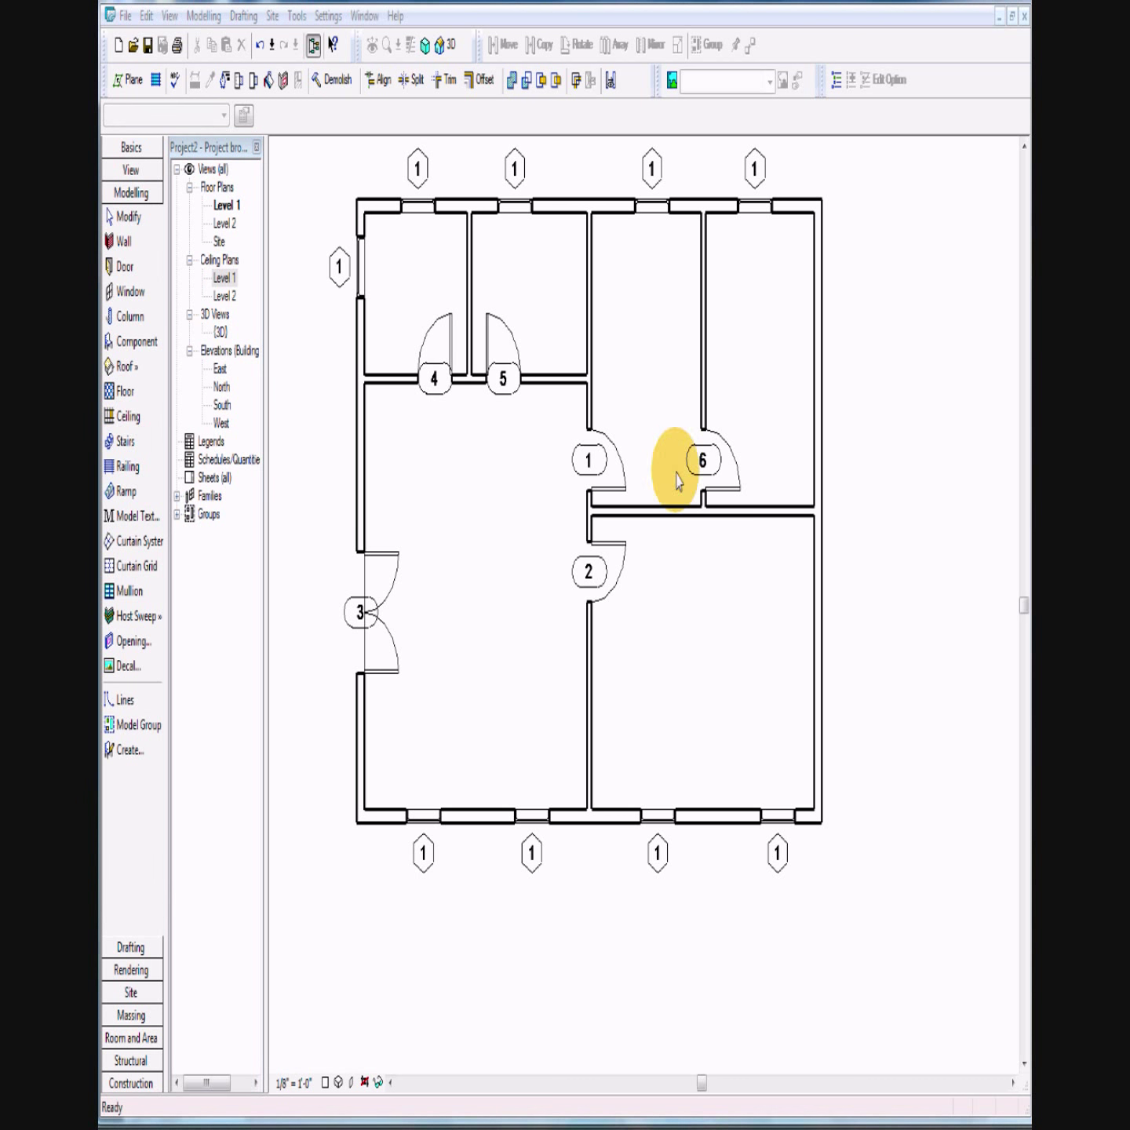
click(123, 417)
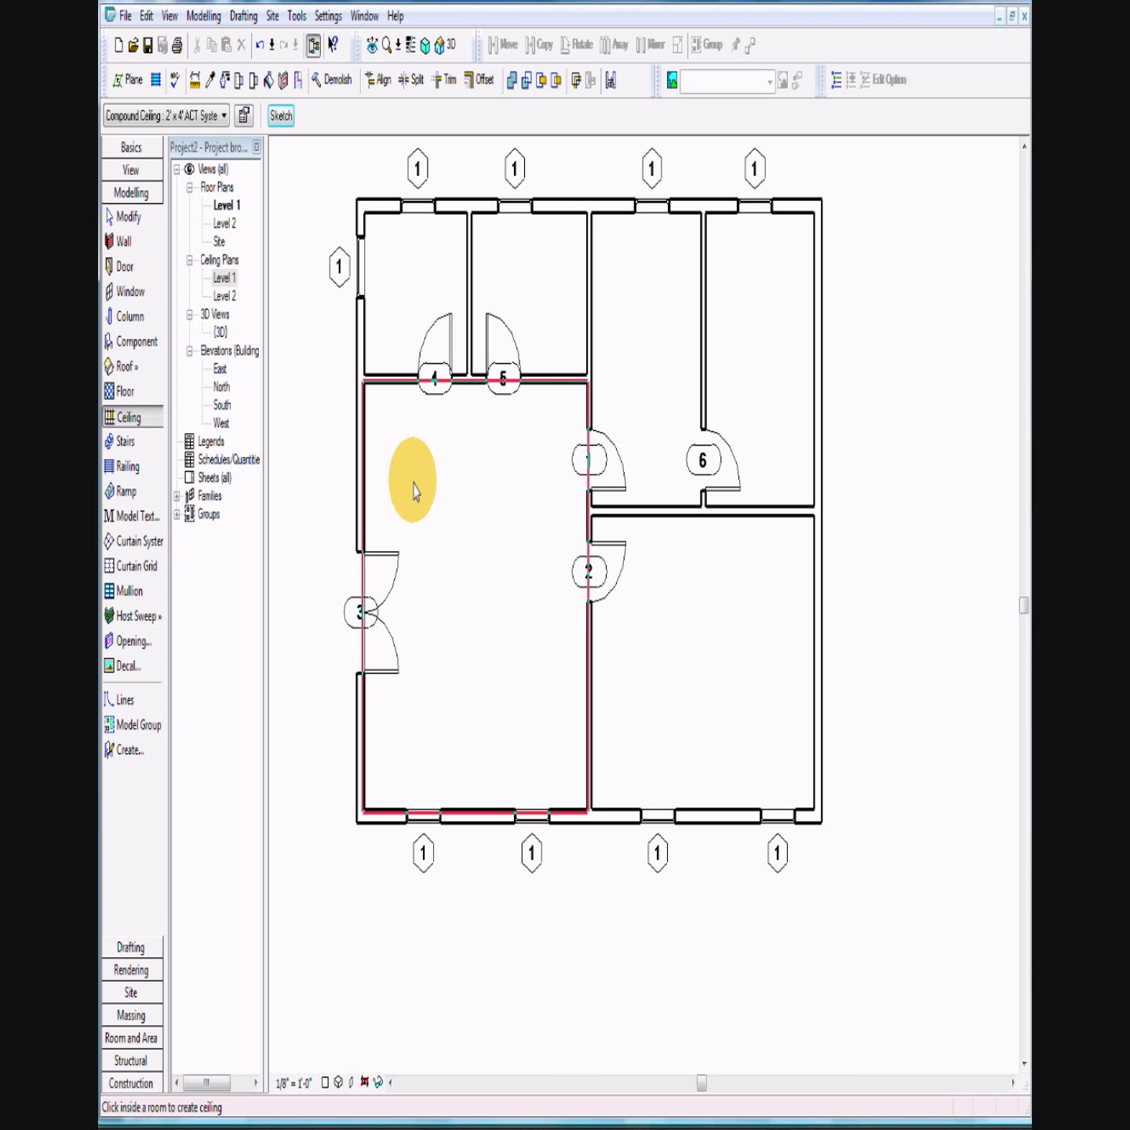
click(225, 117)
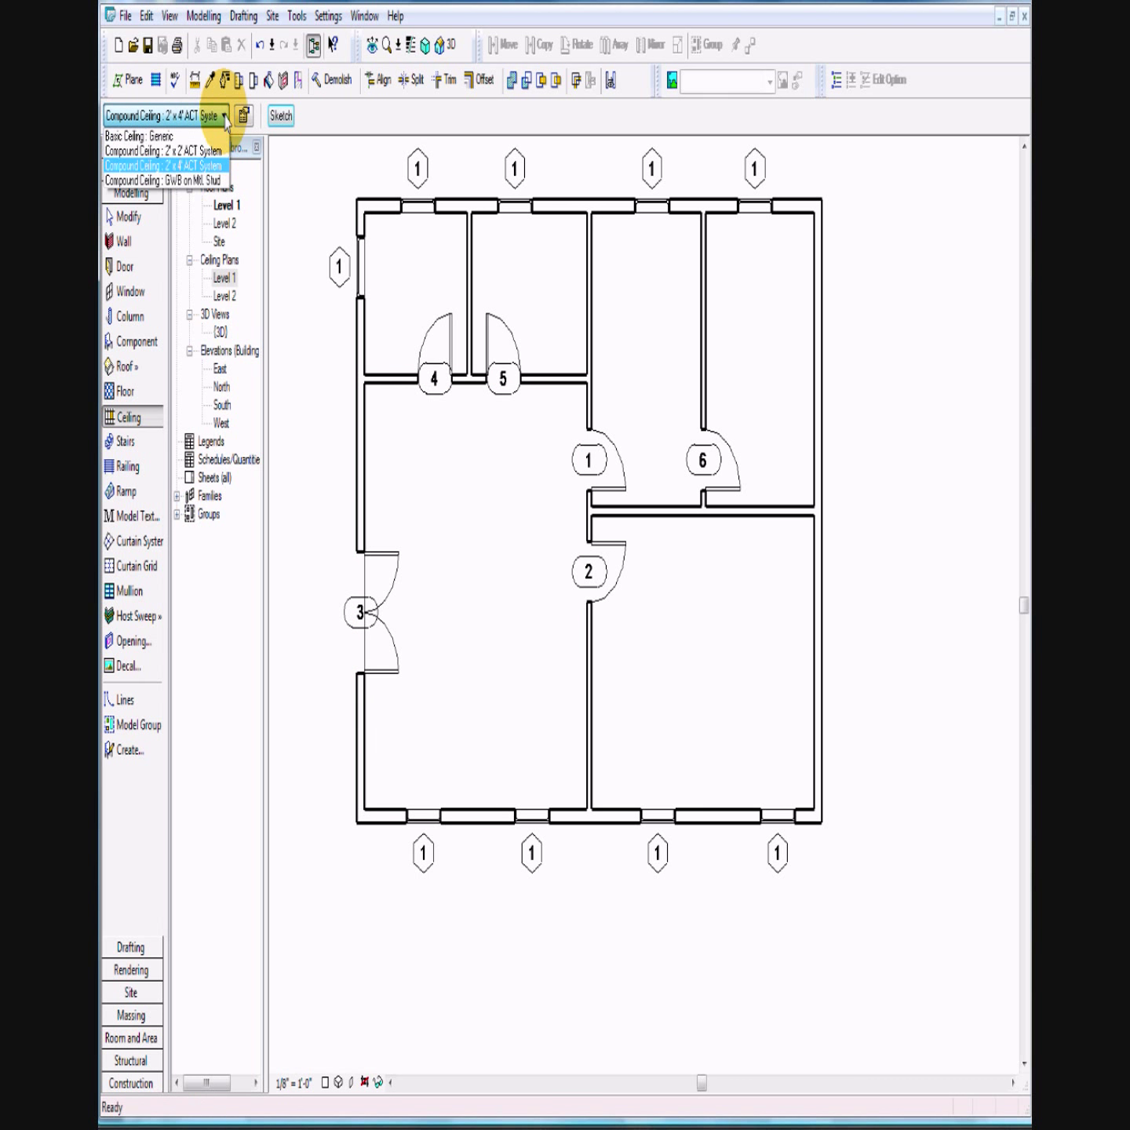
click(225, 117)
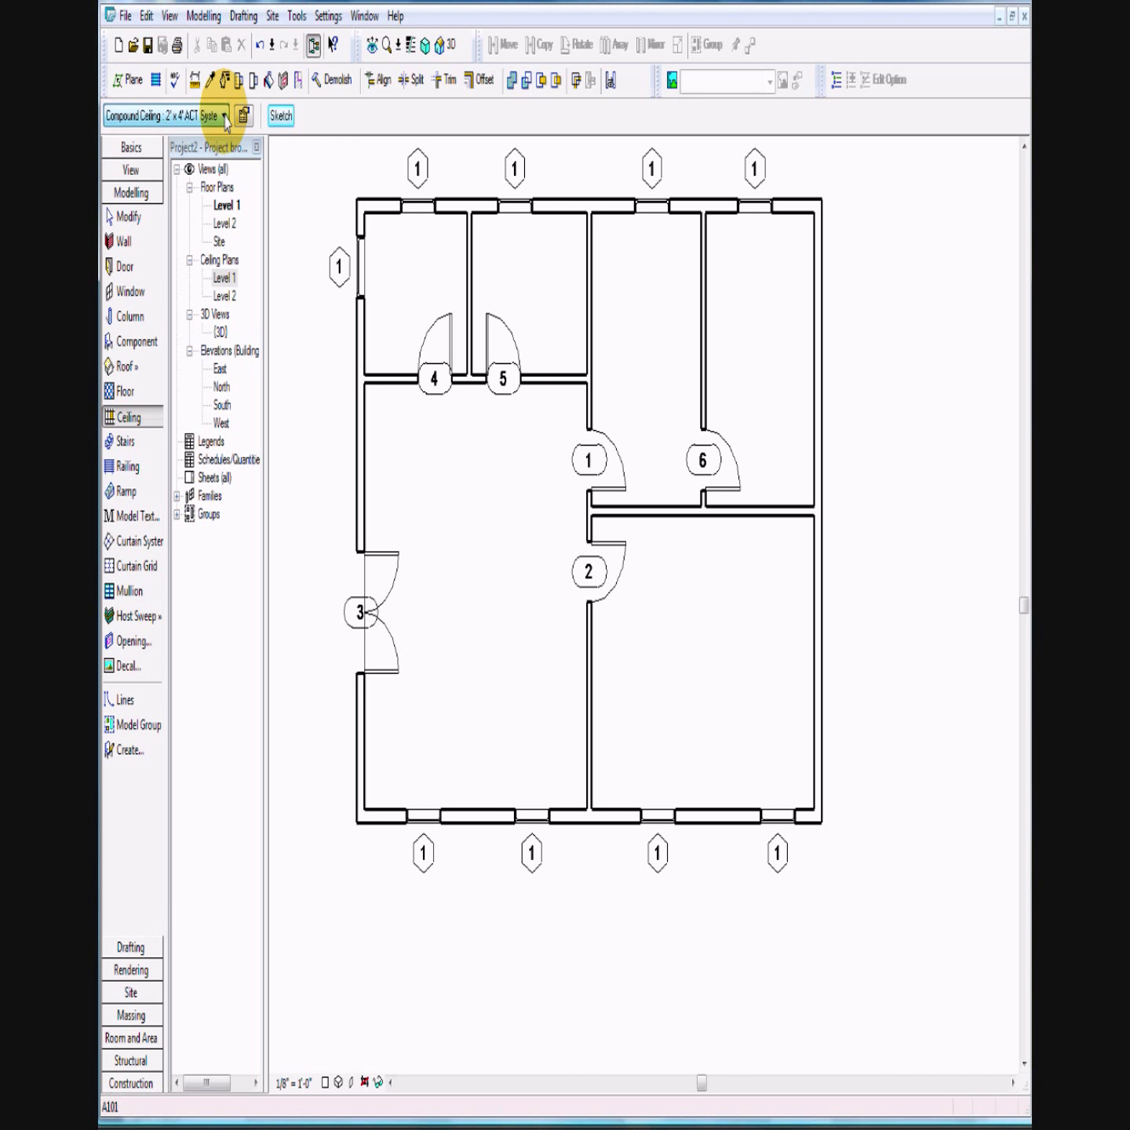
click(720, 559)
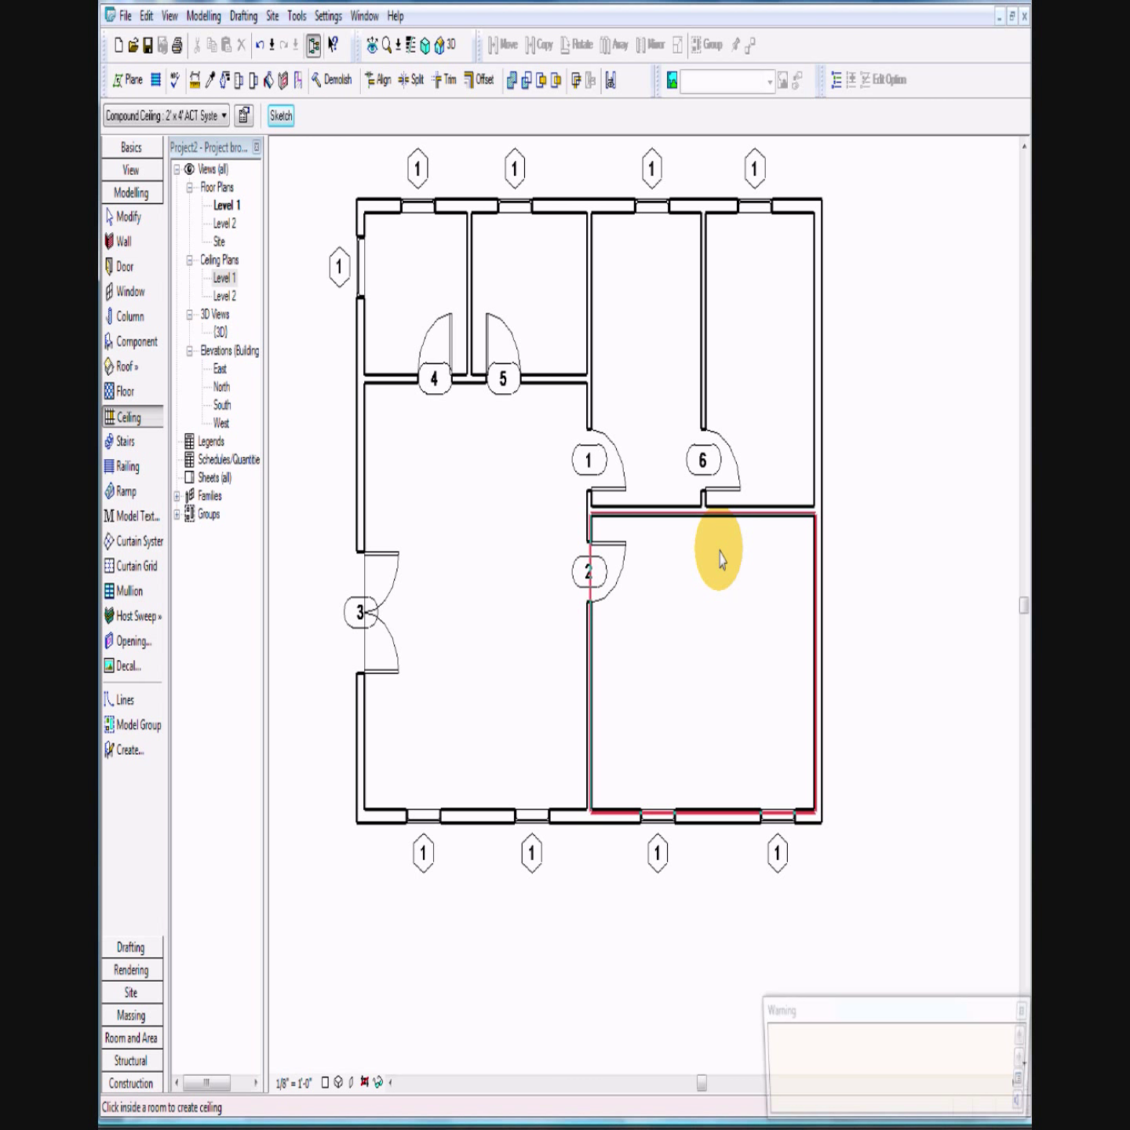
click(1026, 1012)
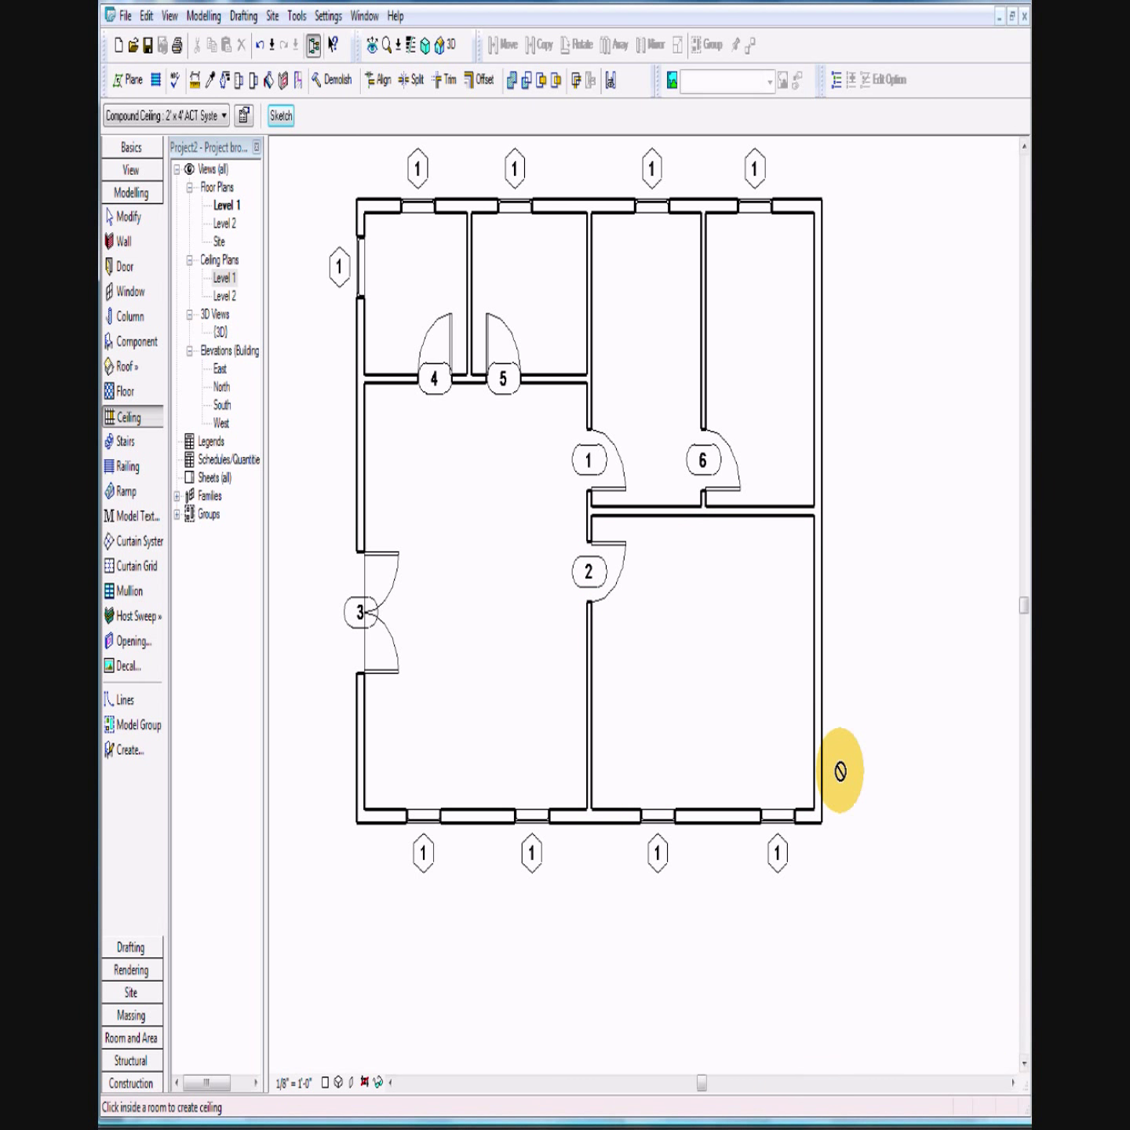
click(765, 528)
key(Escape)
key(Escape)
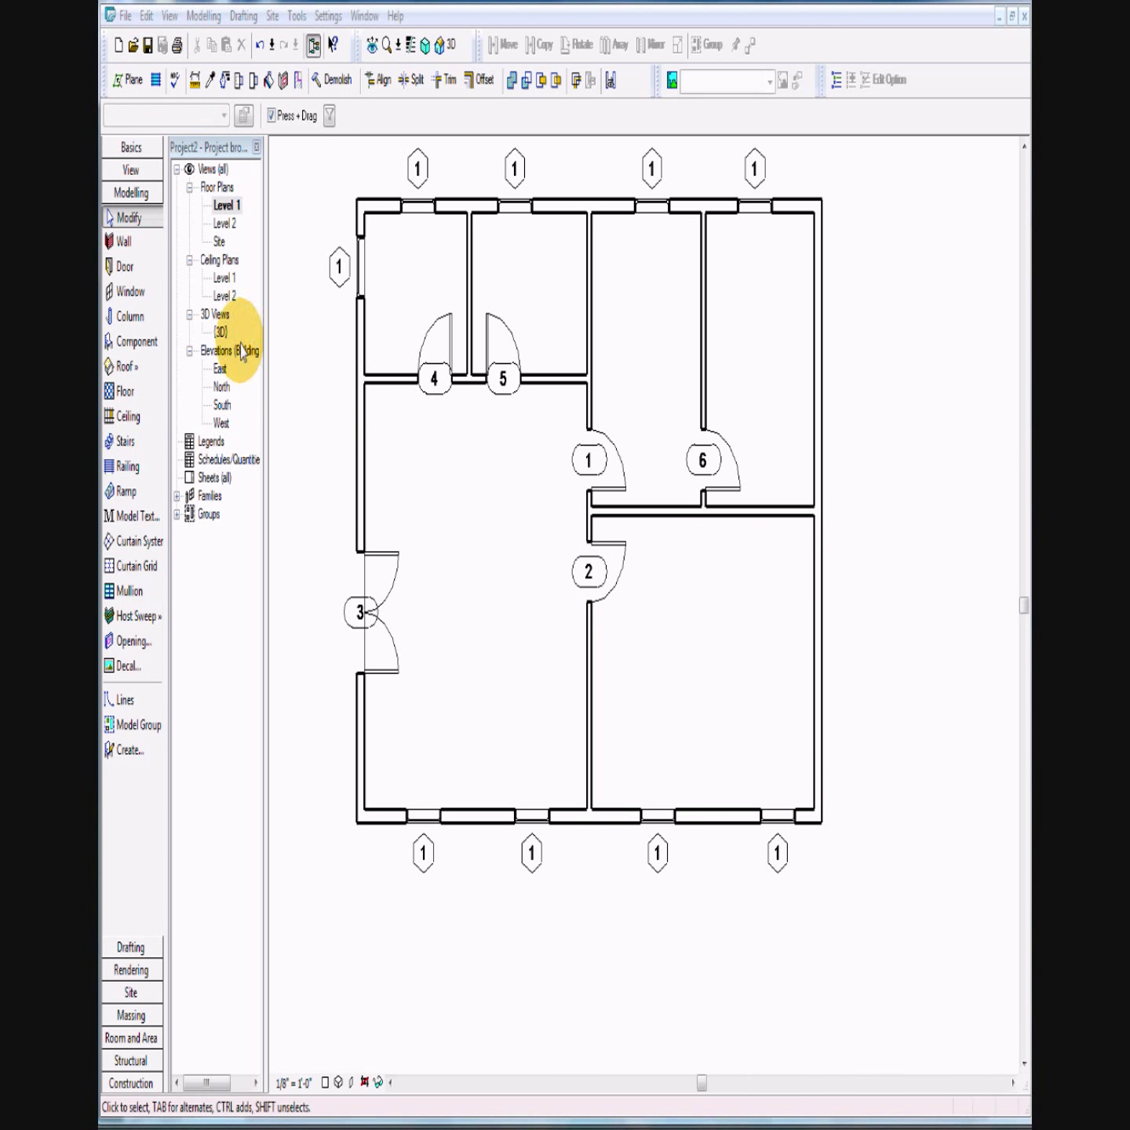
Step: Place 2' x 4' ACT System ceilings in the two upper-right rooms
click(126, 417)
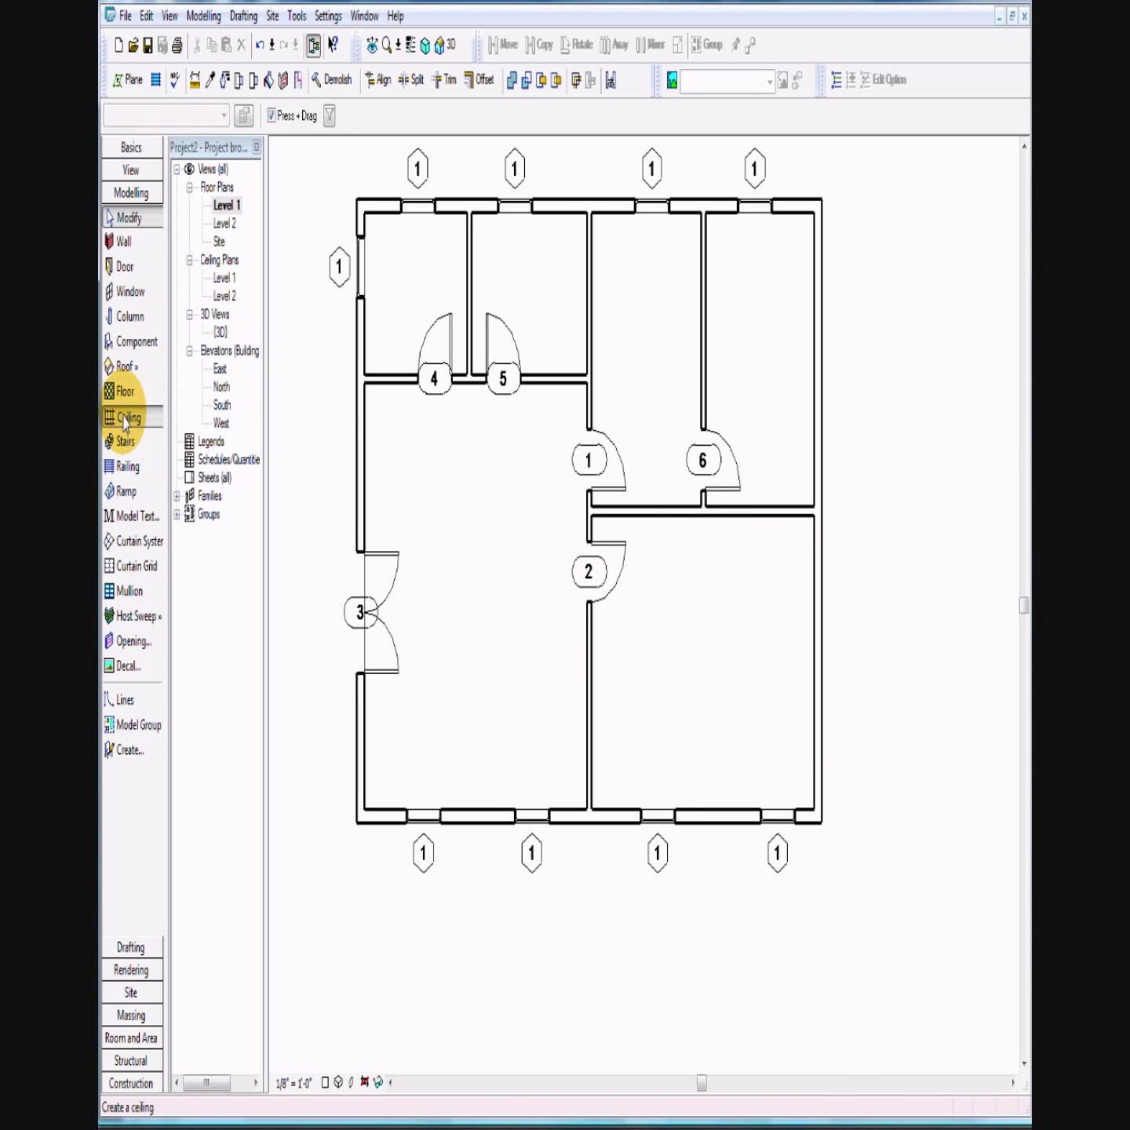
click(632, 491)
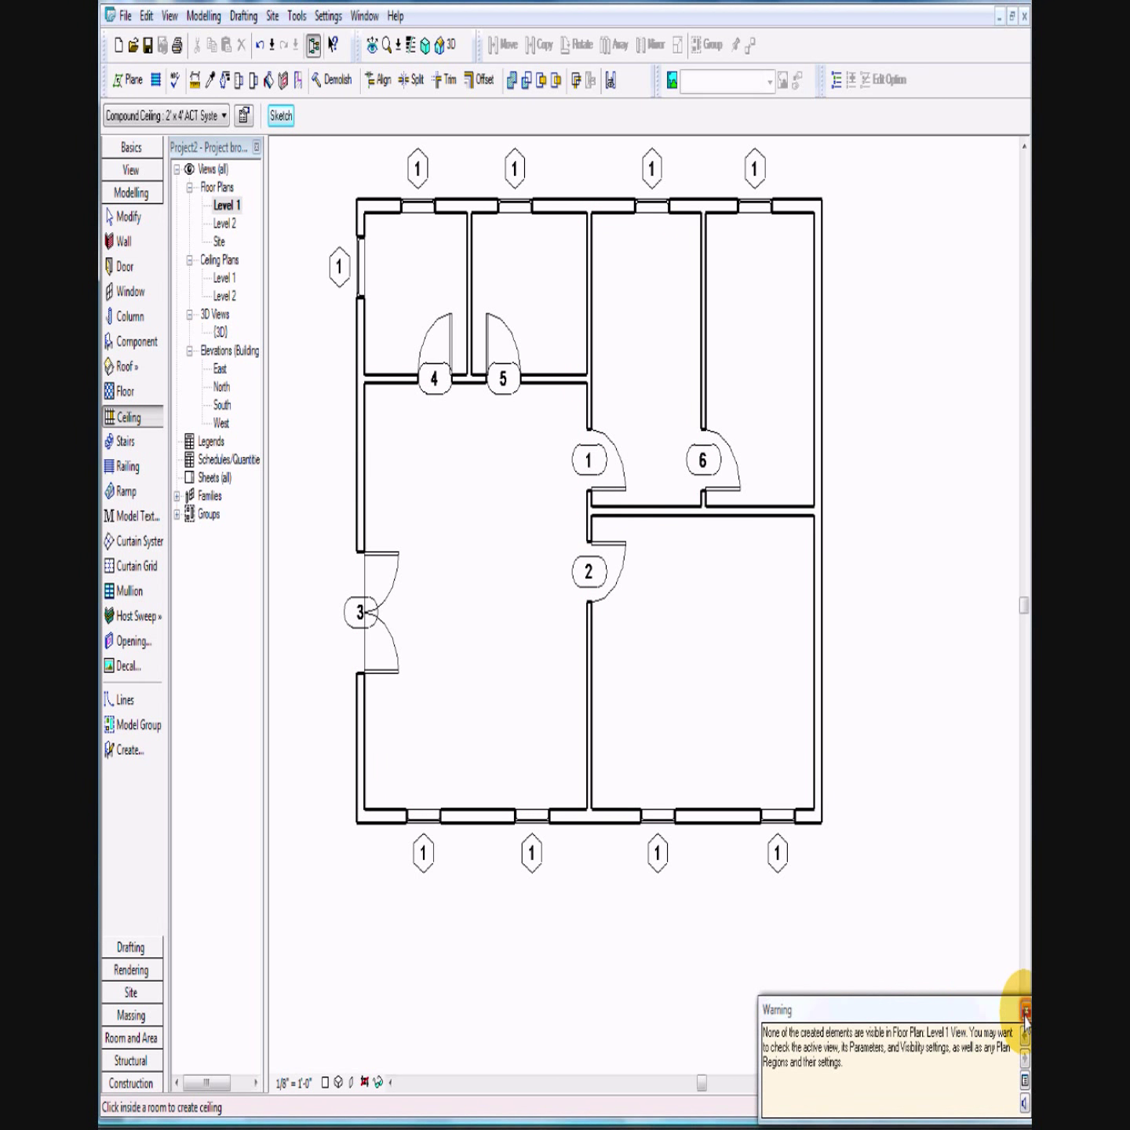
click(795, 492)
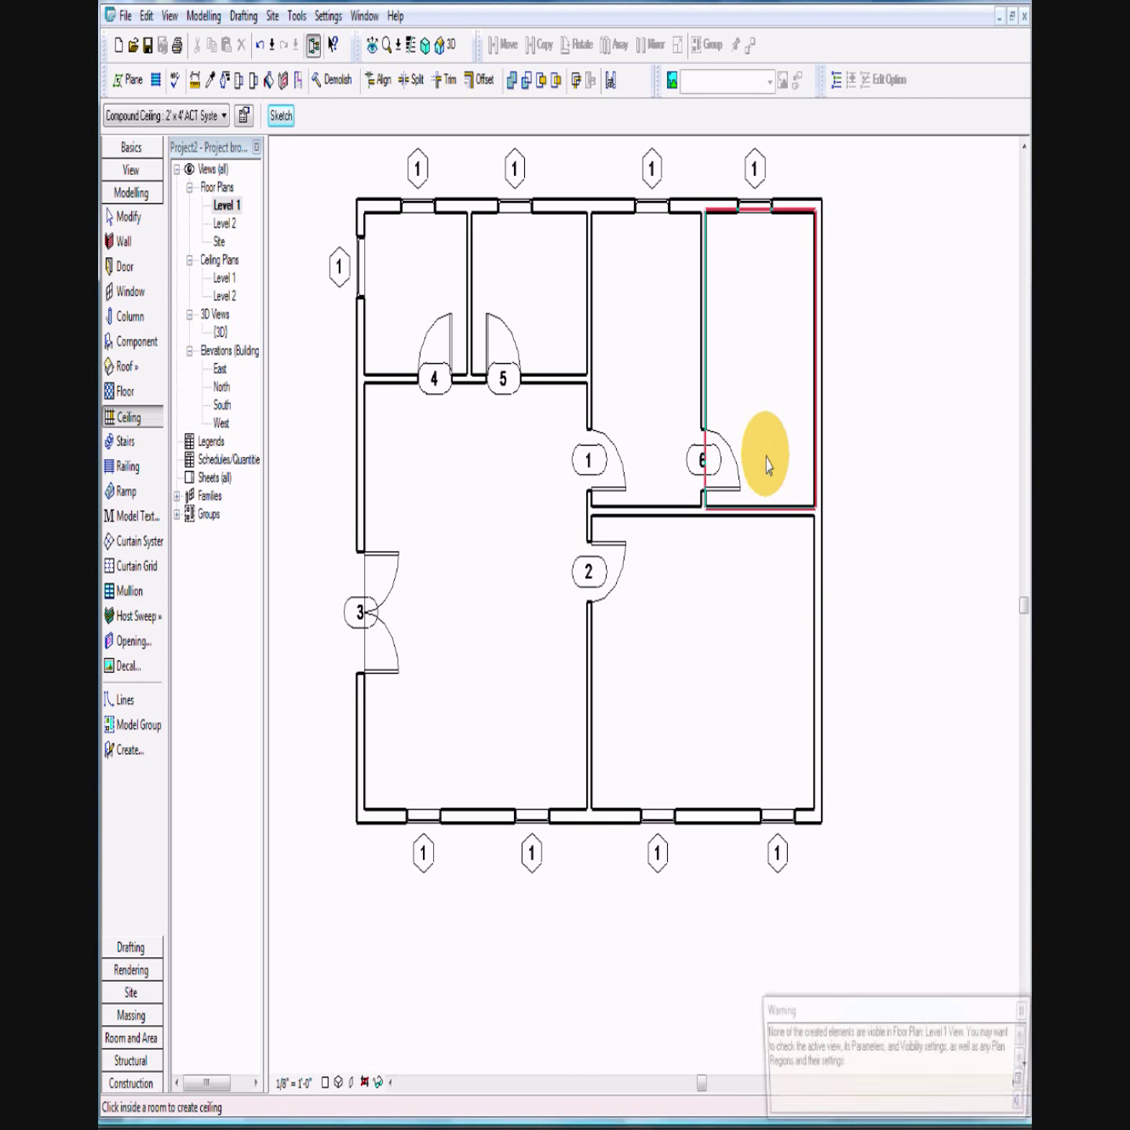
click(1025, 1011)
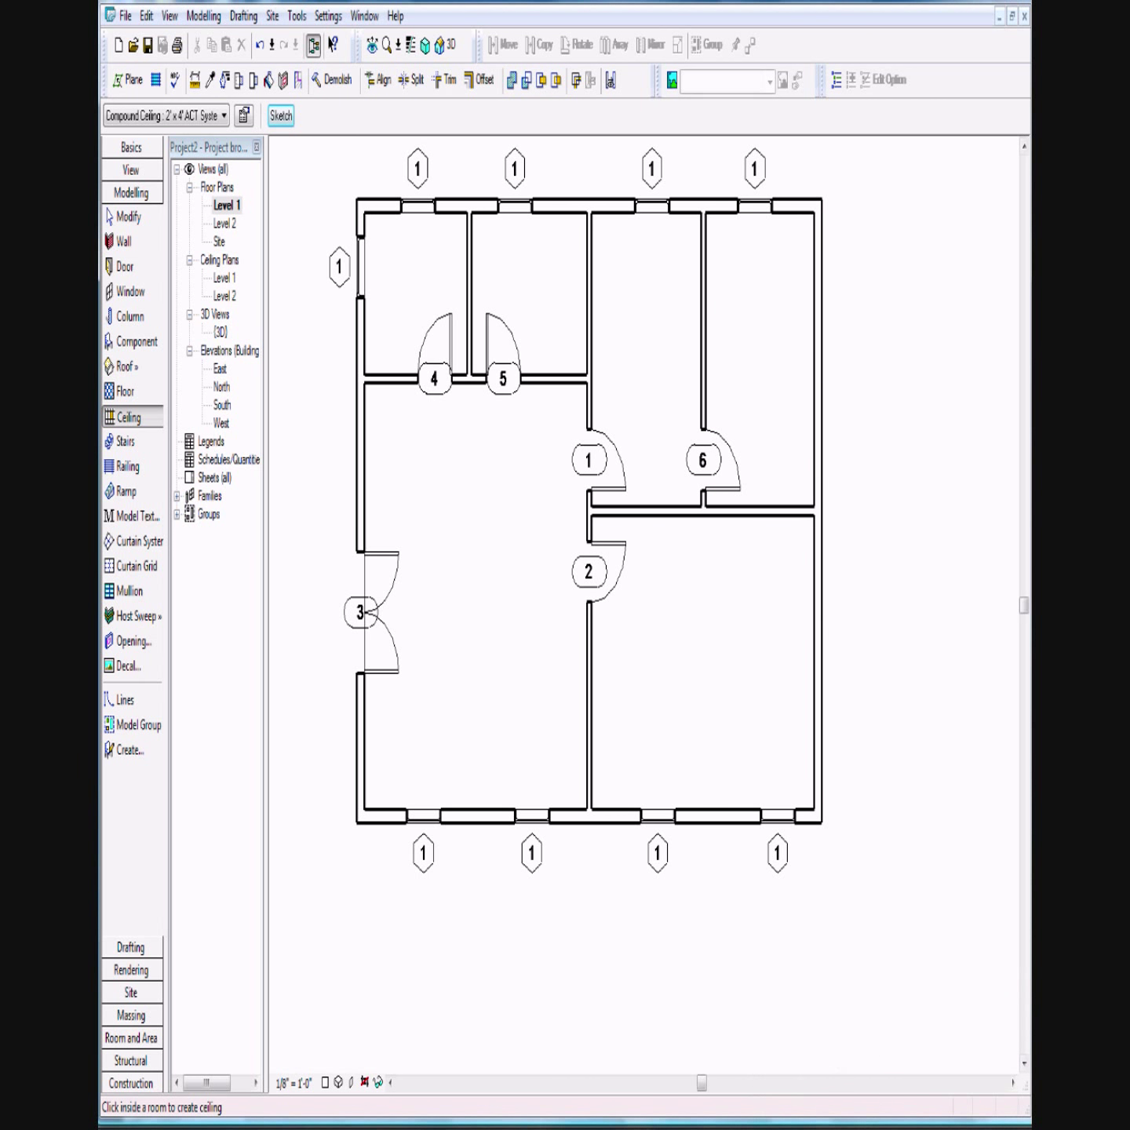
Step: Open the Level 1 ceiling plan and add a 2' x 4' ACT System ceiling to the second upper-left room
double_click(223, 278)
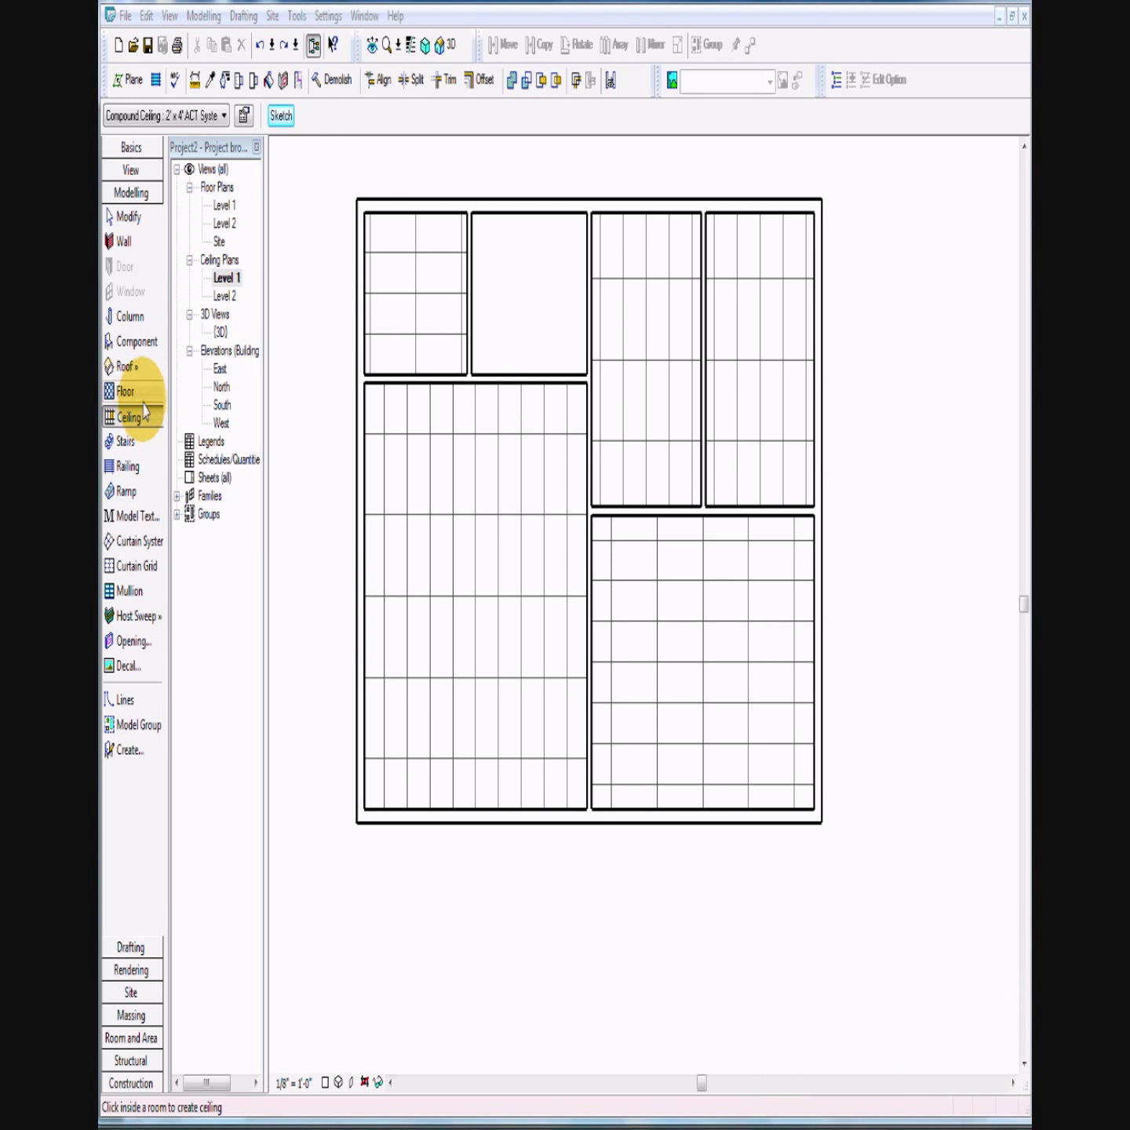
click(223, 278)
click(491, 227)
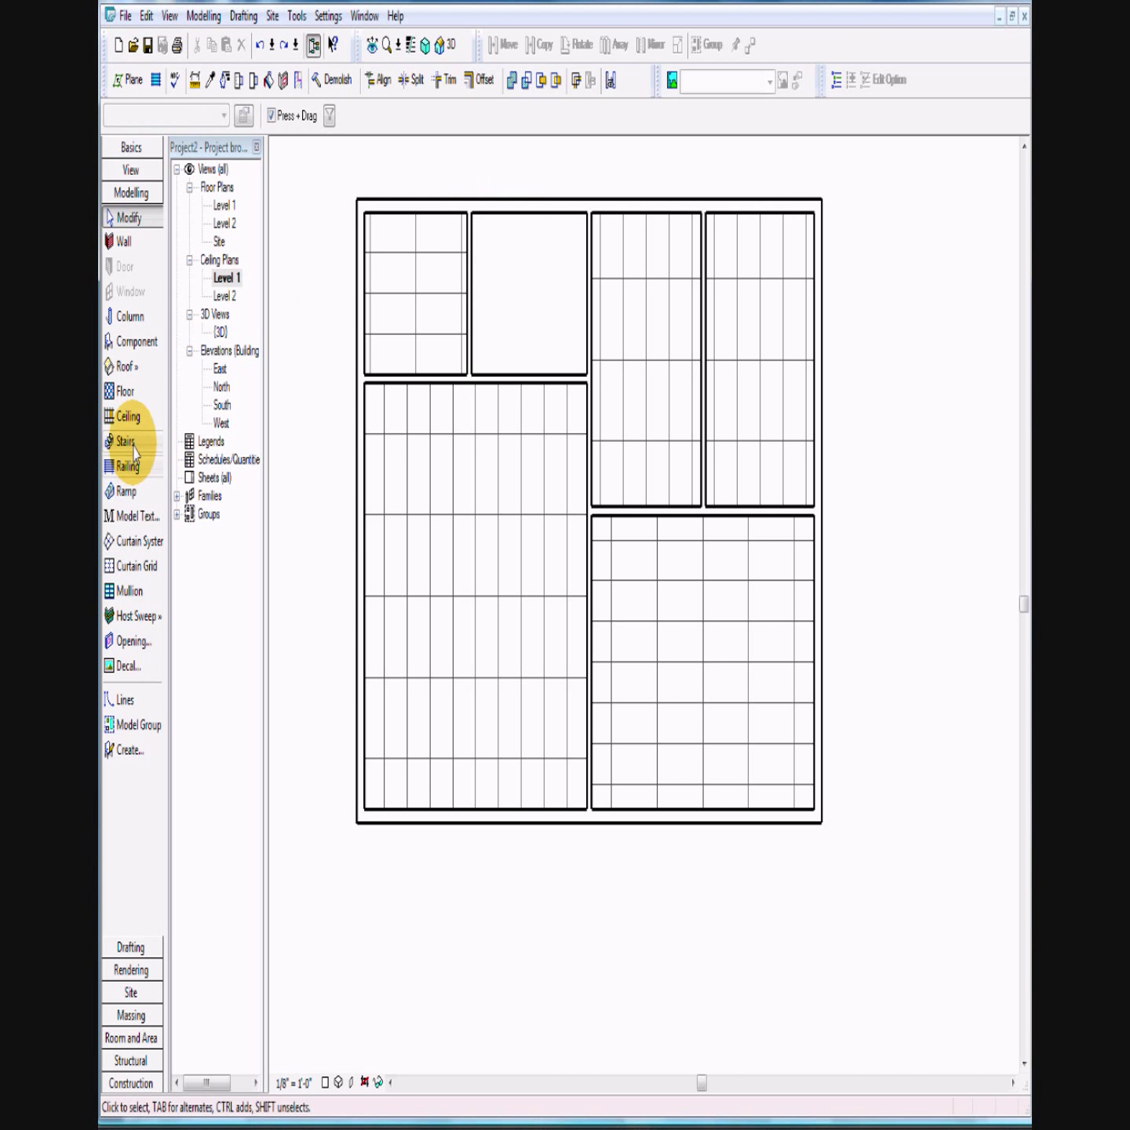
click(128, 416)
click(479, 291)
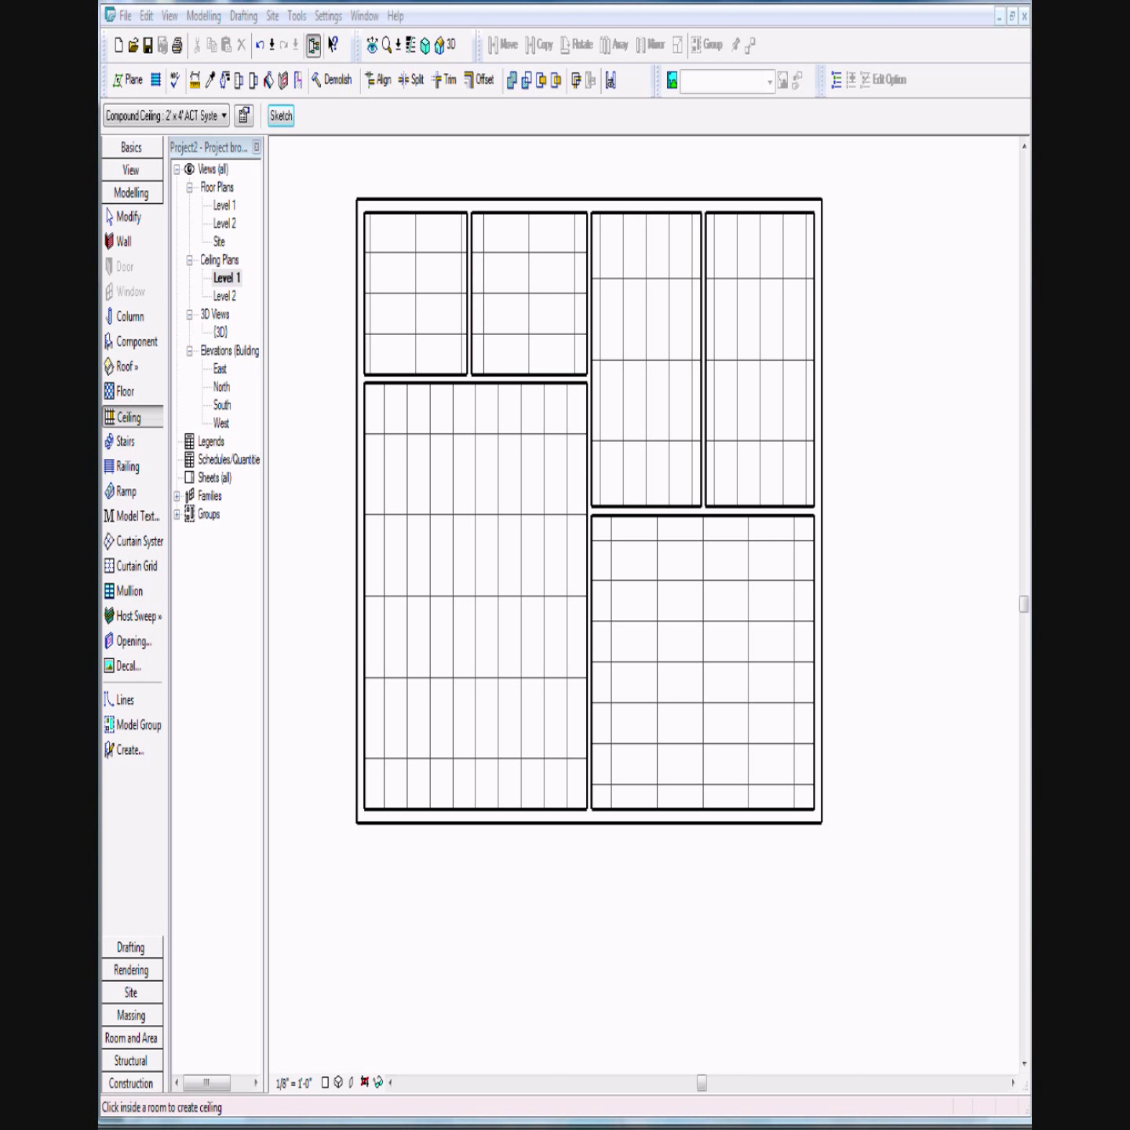
key(Escape)
Step: Check the model in the default 3D view and Level 1 floor plan, and return to the Level 1 ceiling plan
click(451, 47)
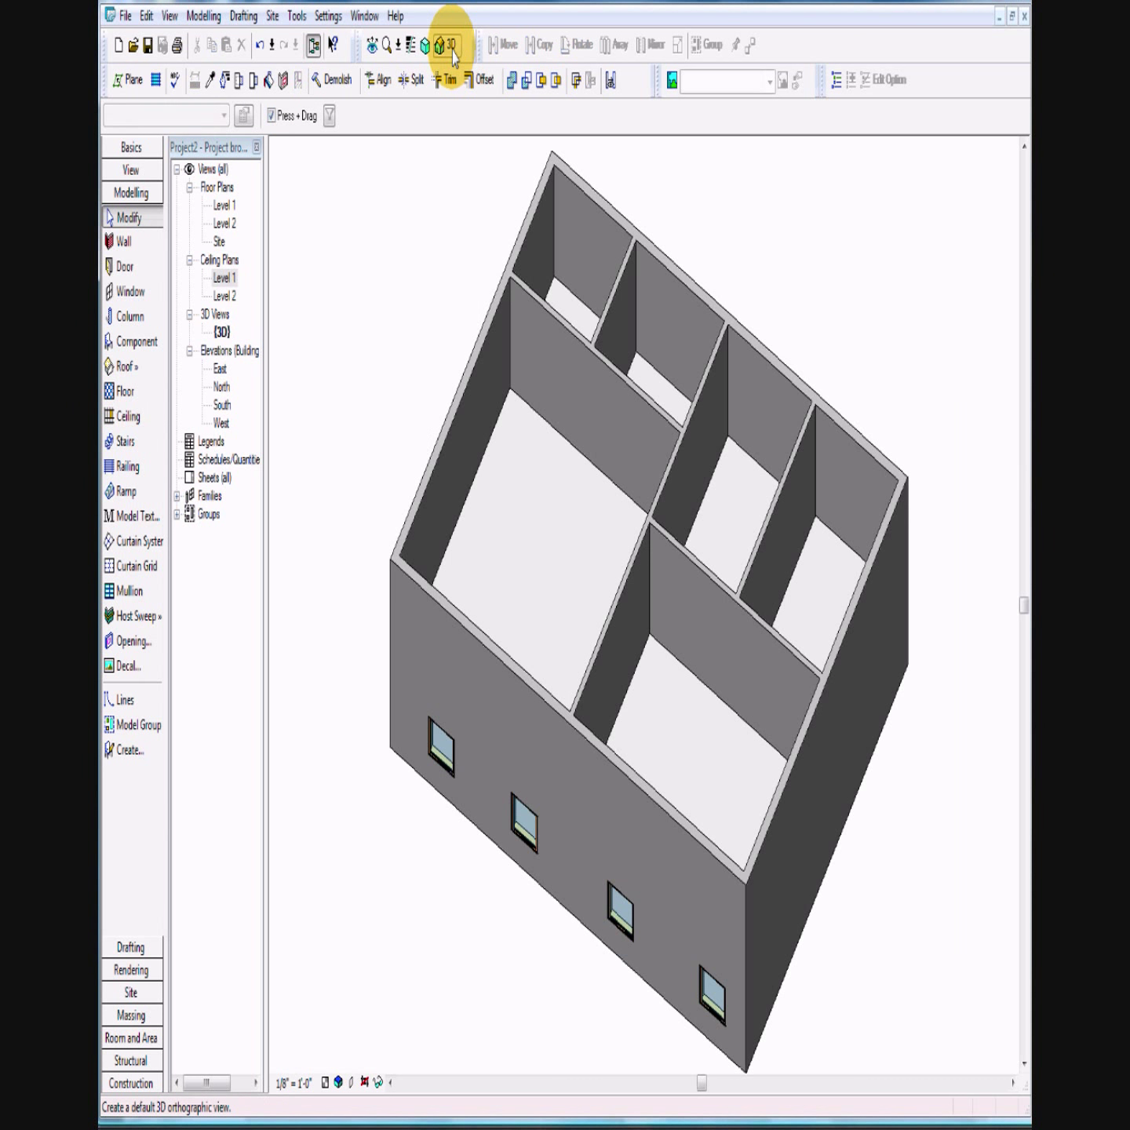
double_click(229, 208)
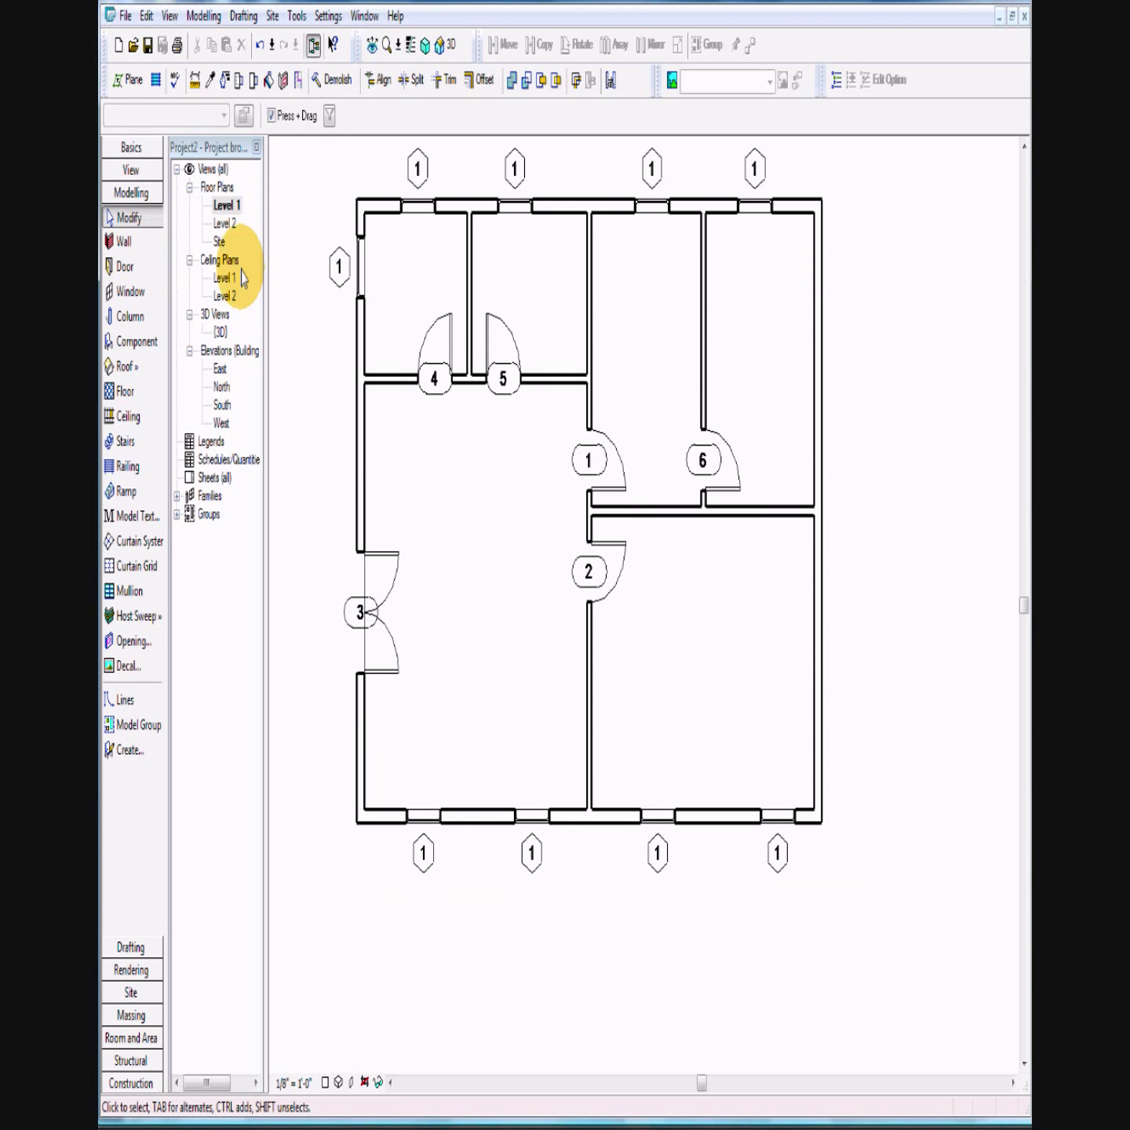
double_click(226, 277)
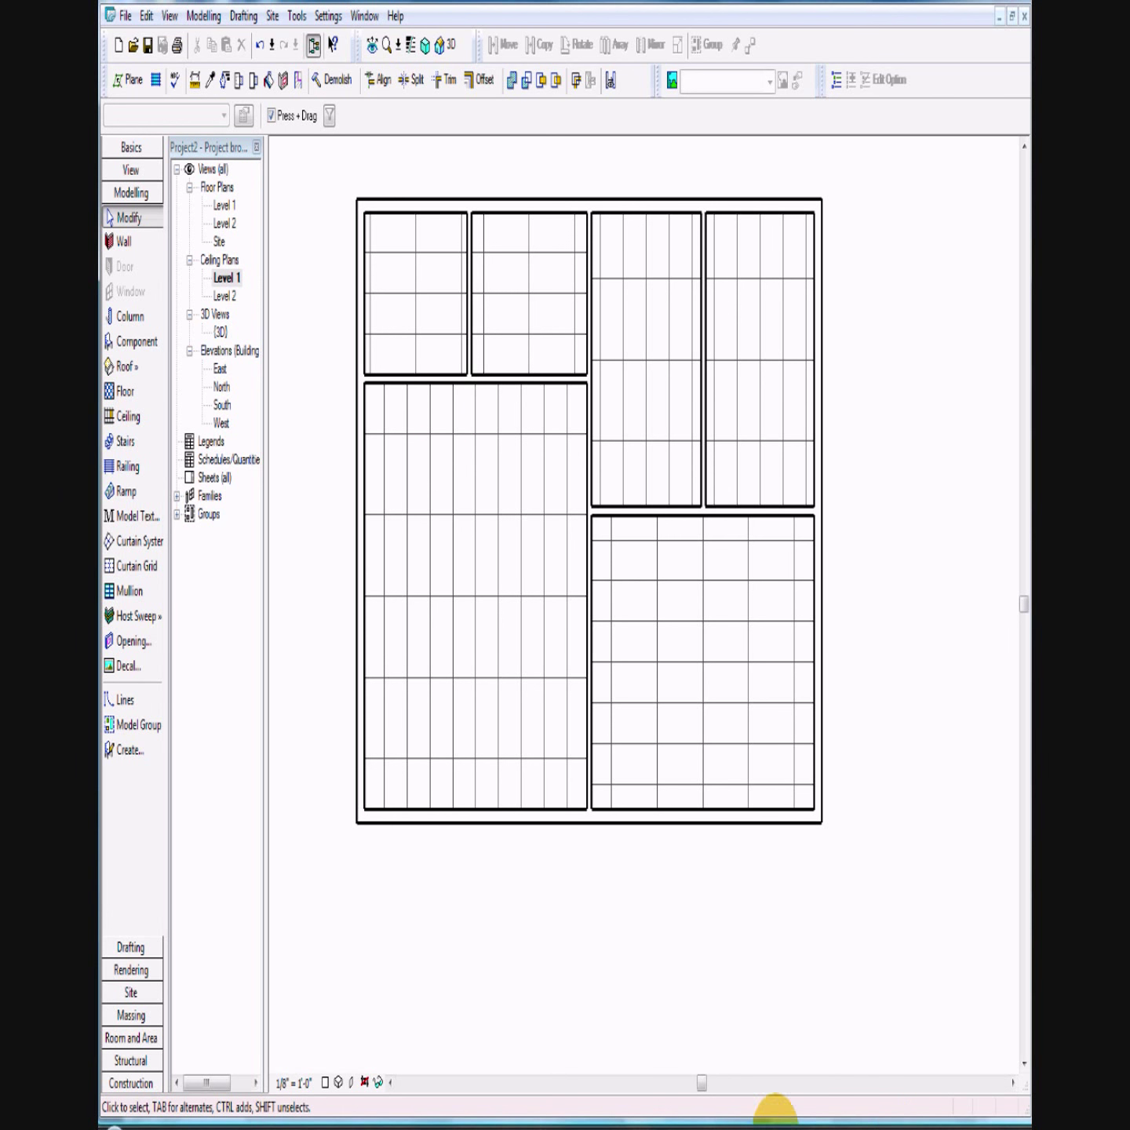
Step: Read workbook steps 35 to 39 on the roof, start a roof by footprint and move it to Level 2
click(764, 1120)
scroll(633, 922, down, 10)
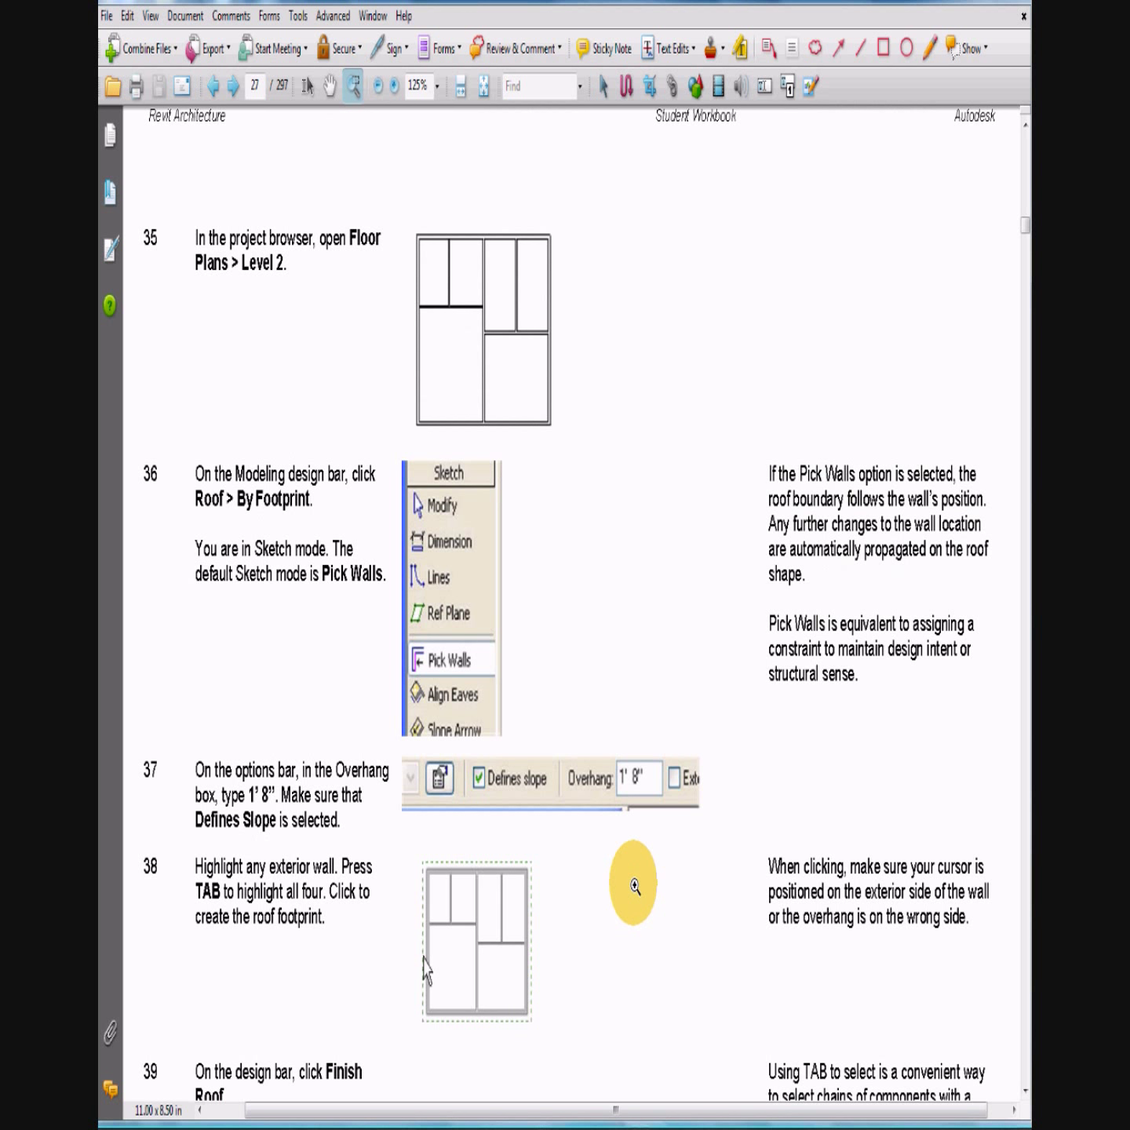
scroll(635, 887, down, 1)
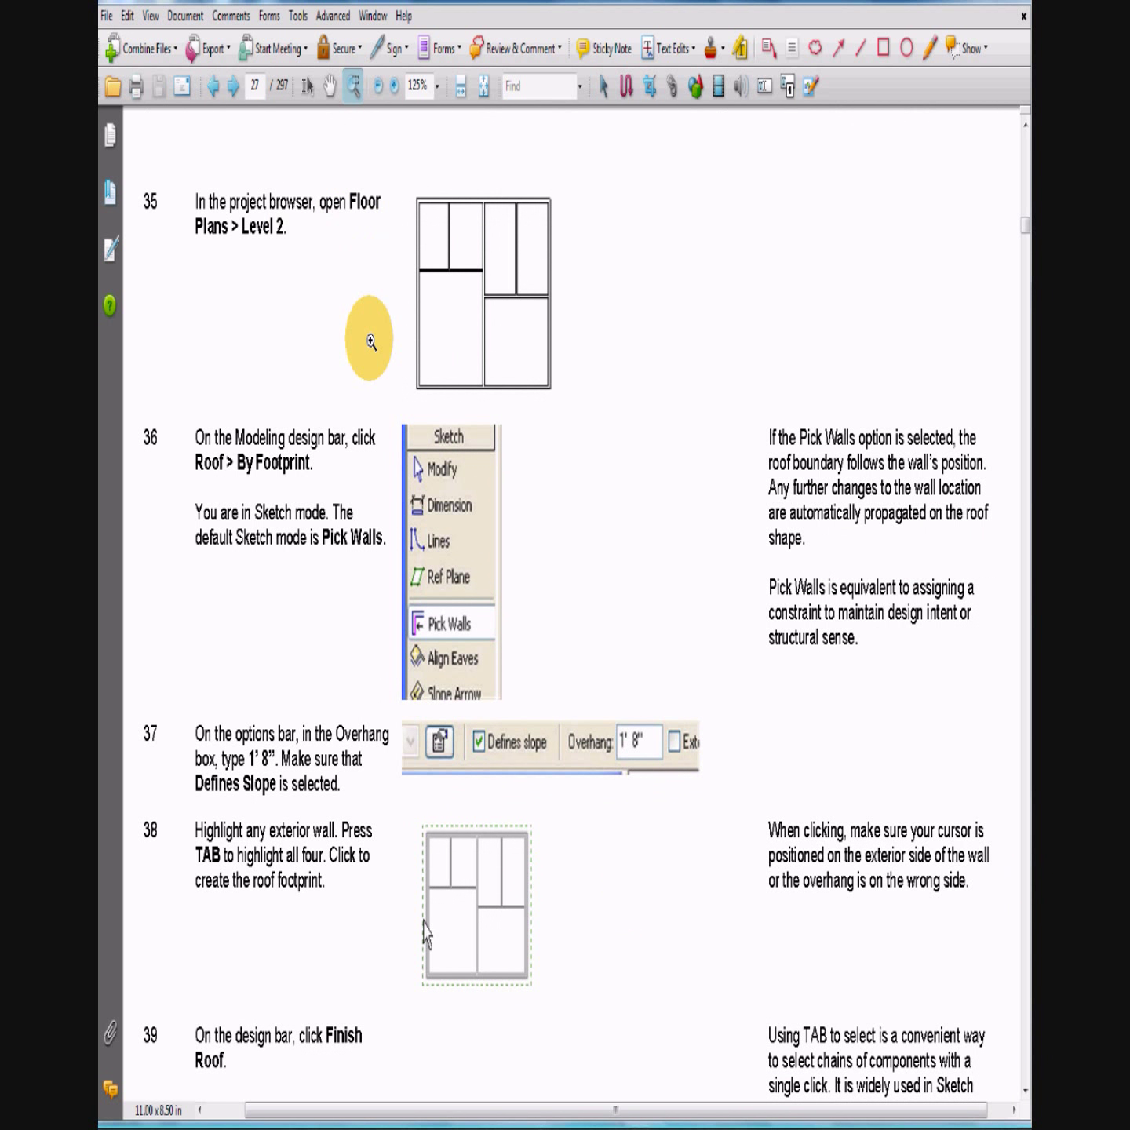
scroll(371, 339, down, 1)
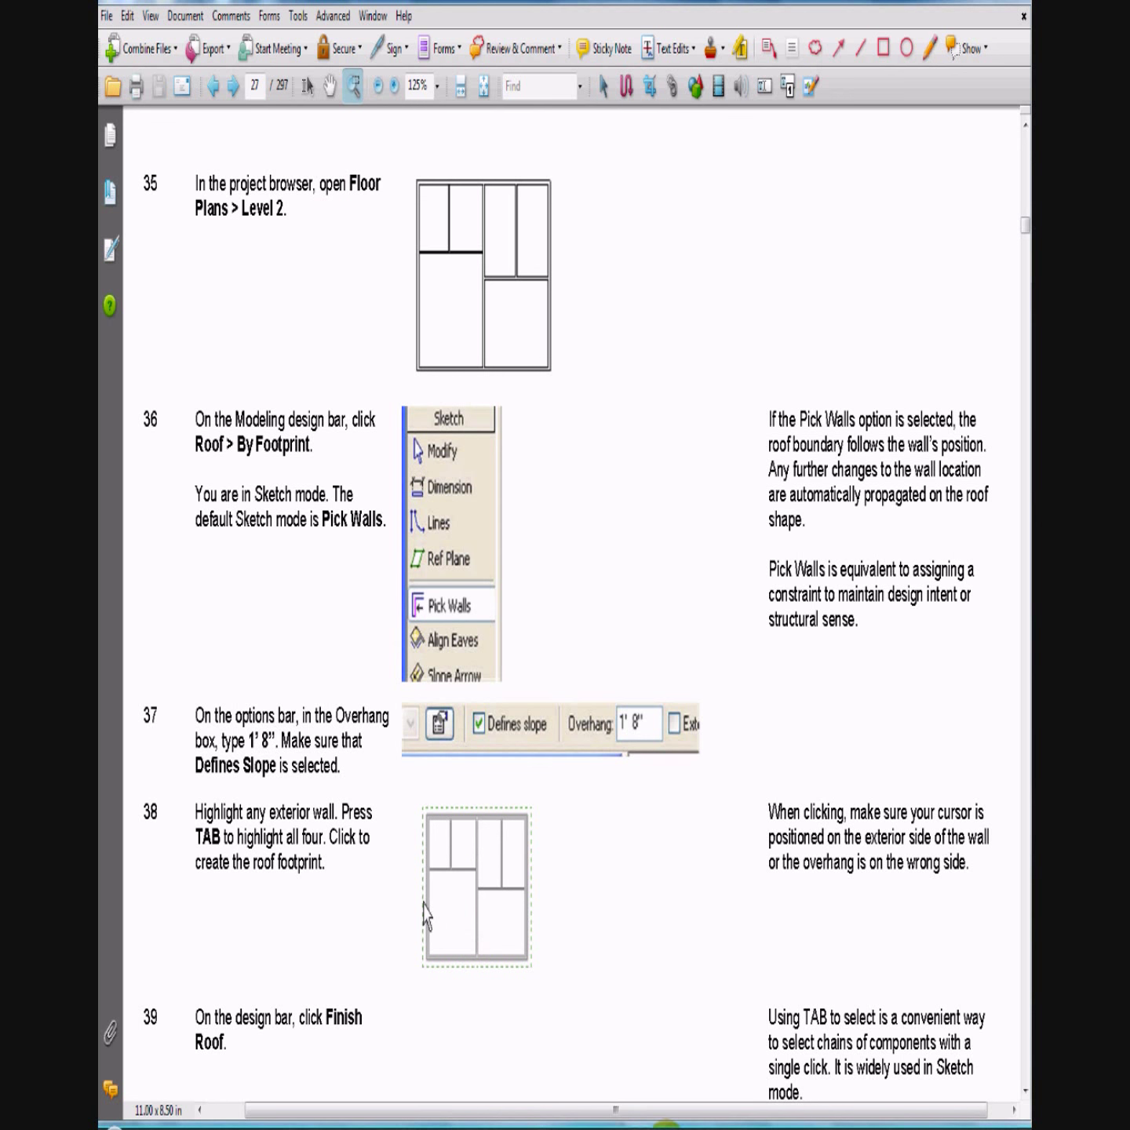
click(801, 1120)
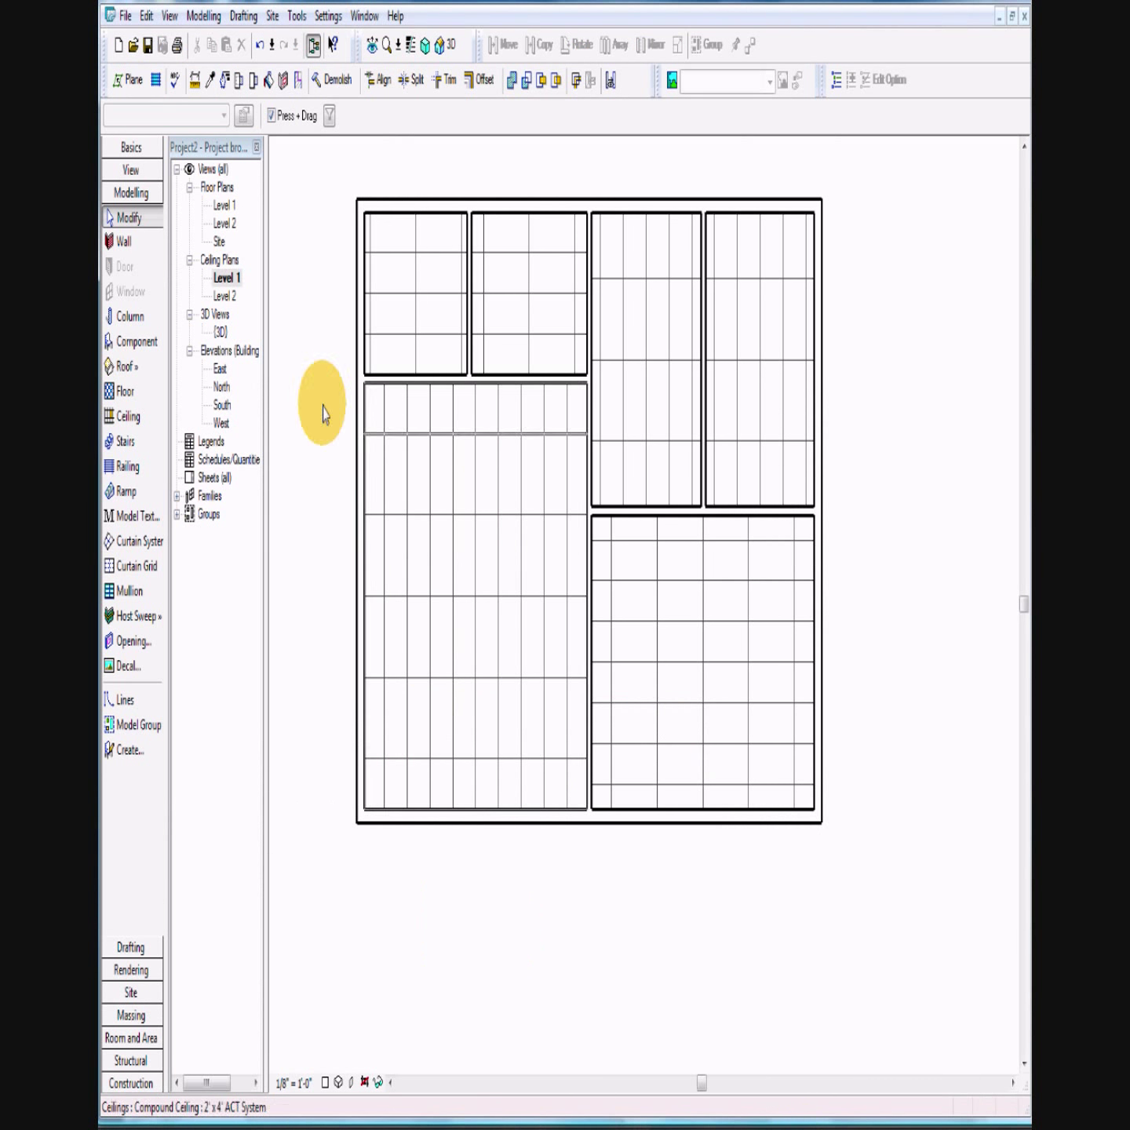
click(225, 223)
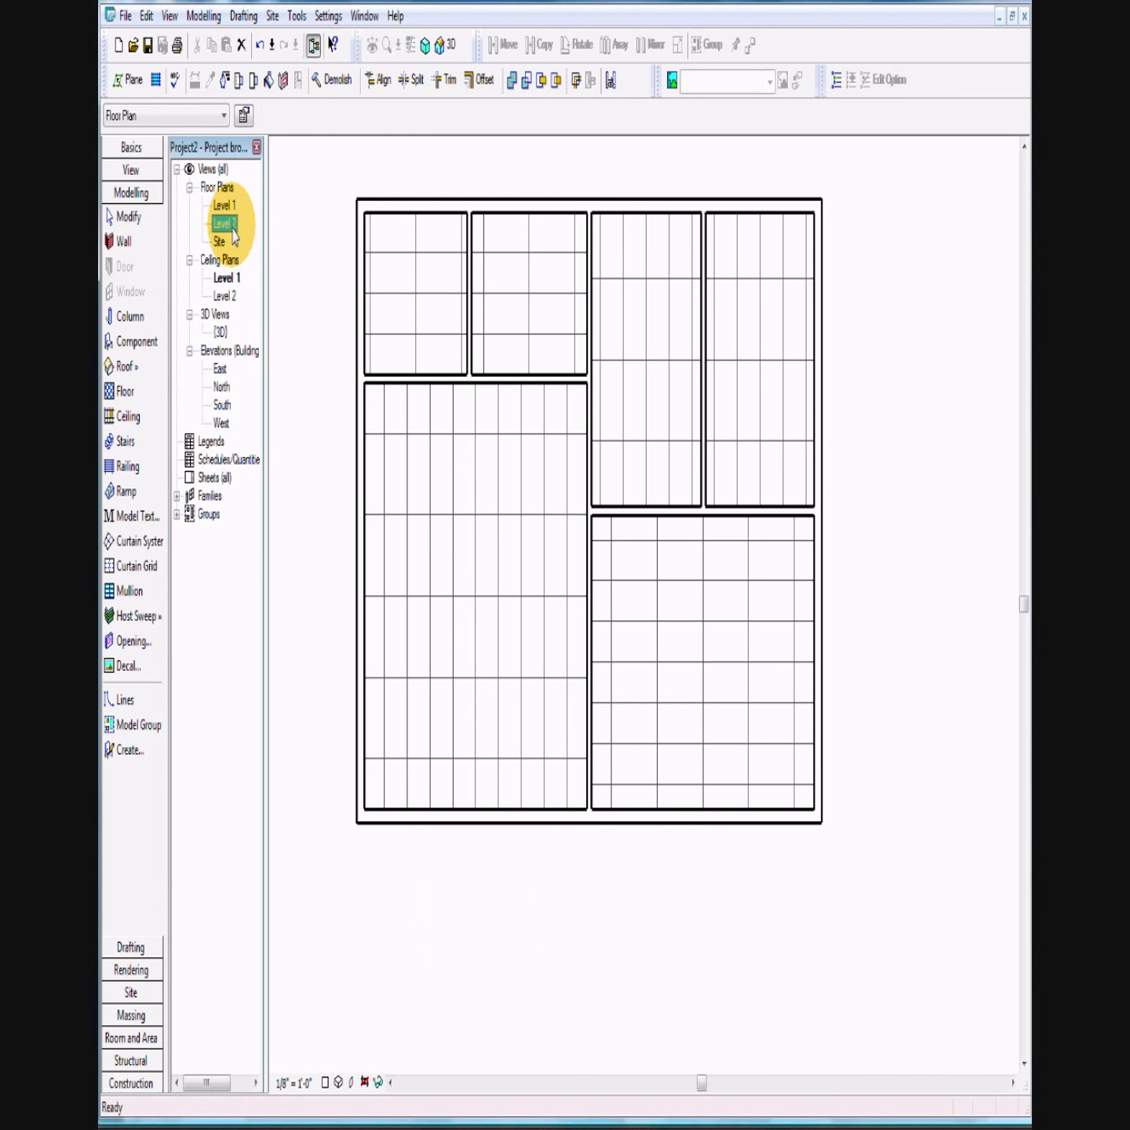
click(125, 373)
click(227, 365)
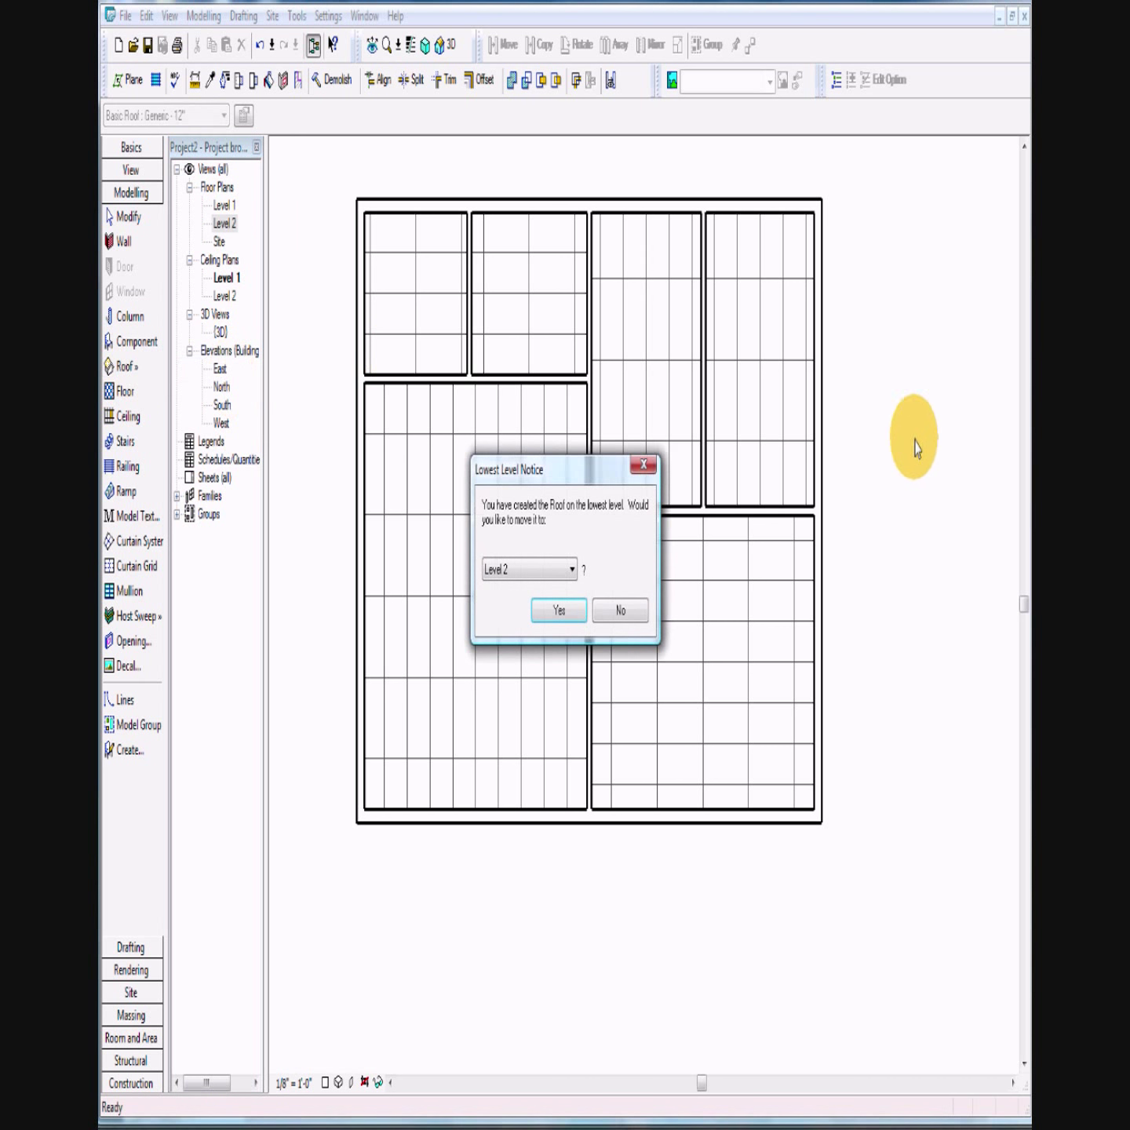
click(556, 612)
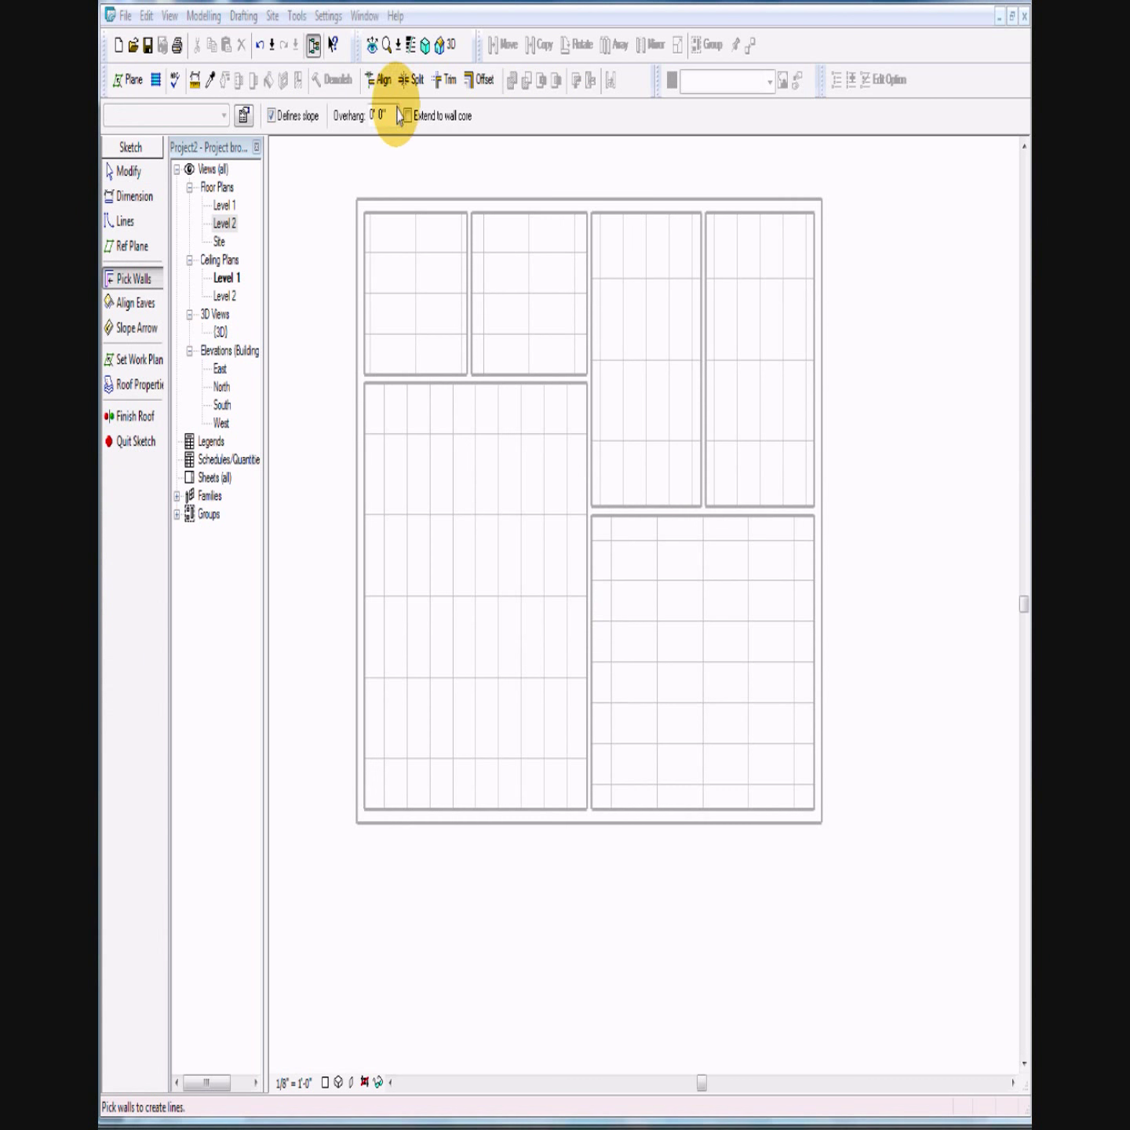
Step: Set the roof overhang to 1' 8" and pick the outer side of all four exterior walls as slope-defining footprint lines
drag(374, 115, 360, 110)
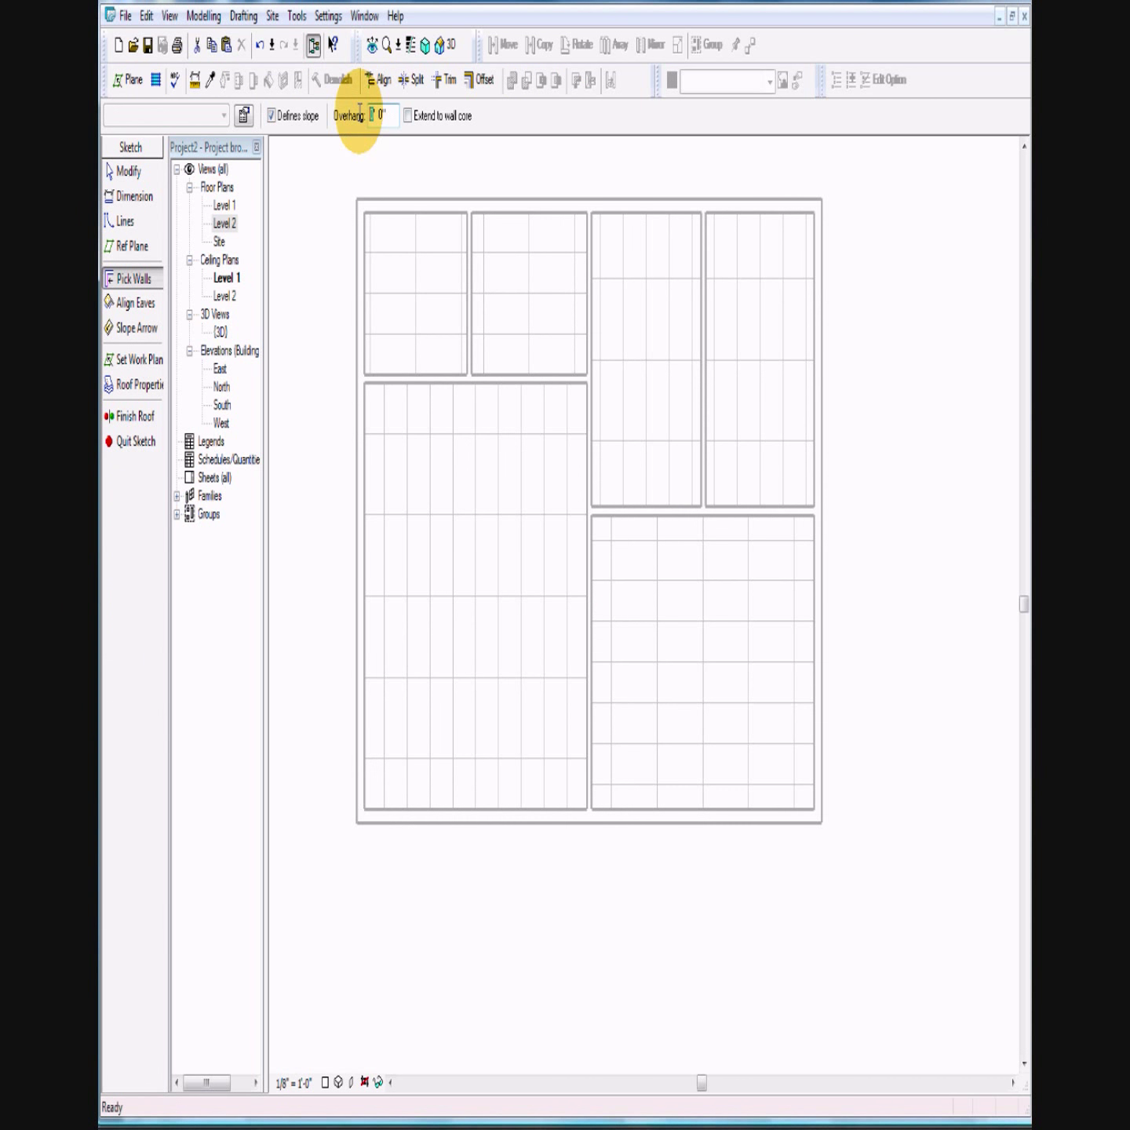
text(1')
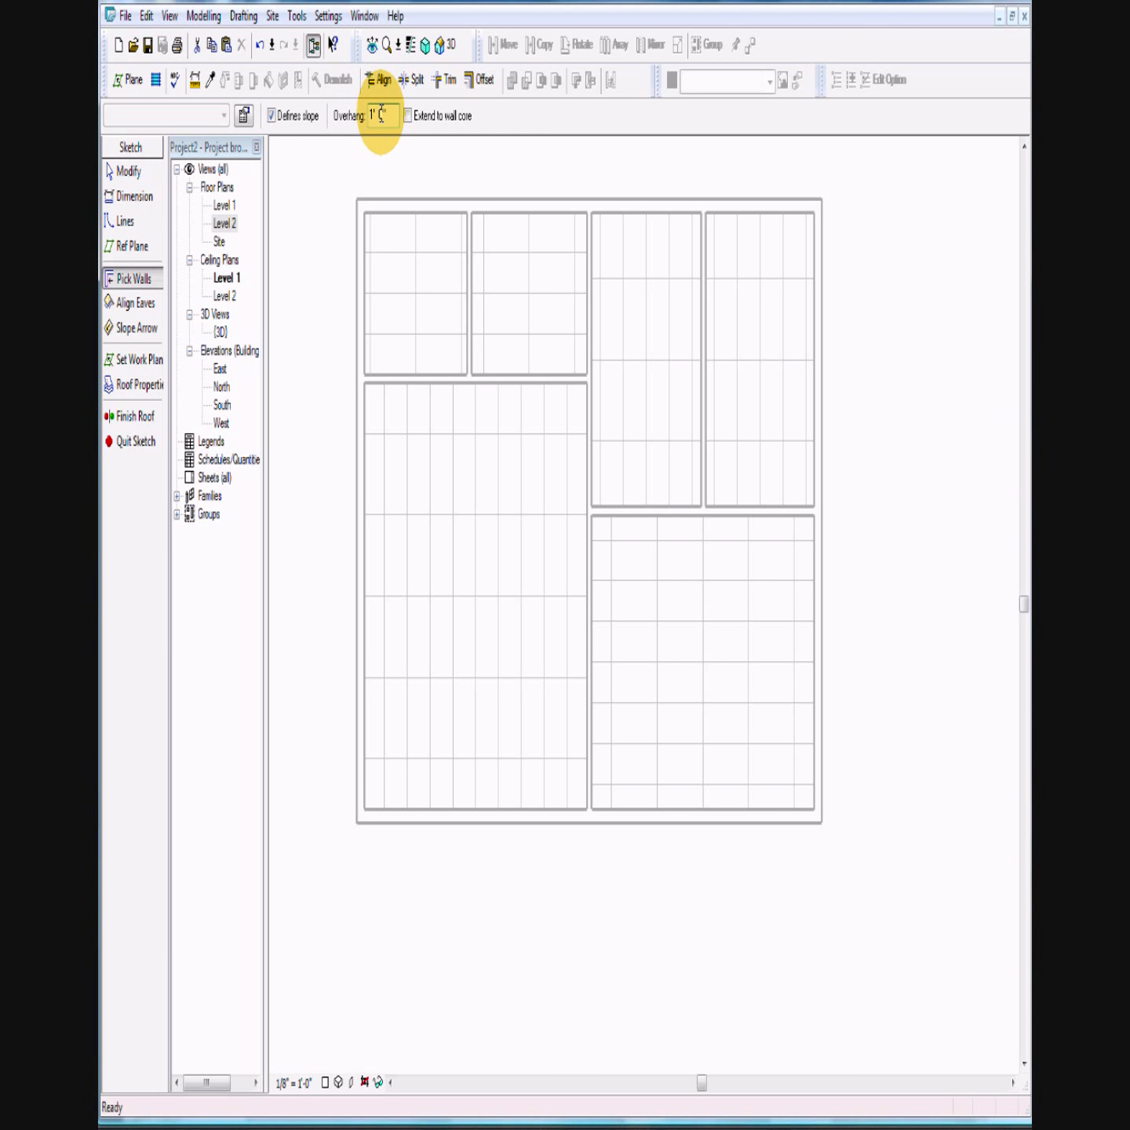
drag(382, 111, 376, 114)
click(387, 193)
click(361, 271)
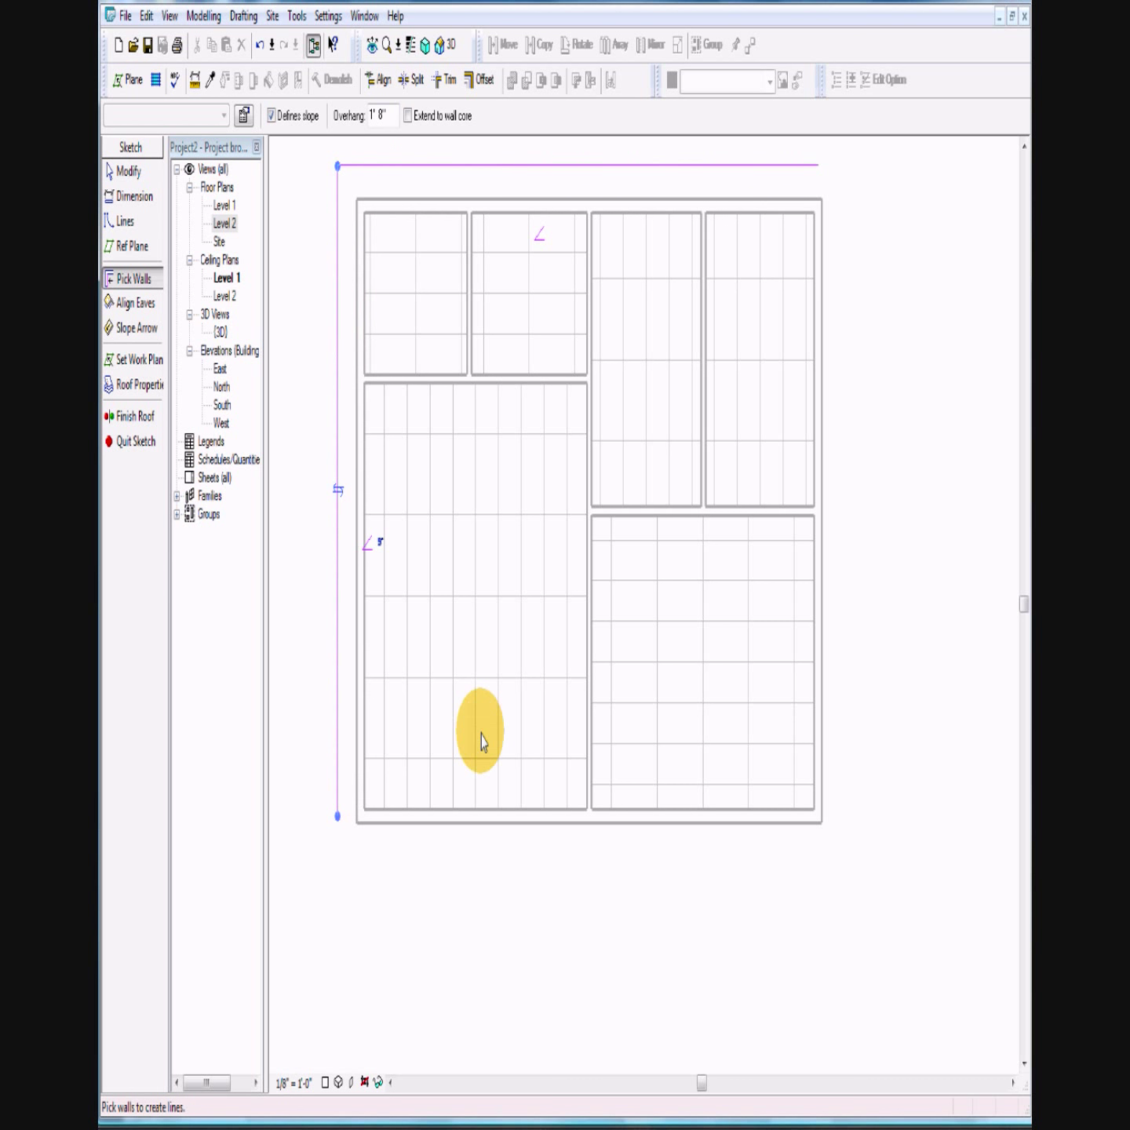
click(515, 831)
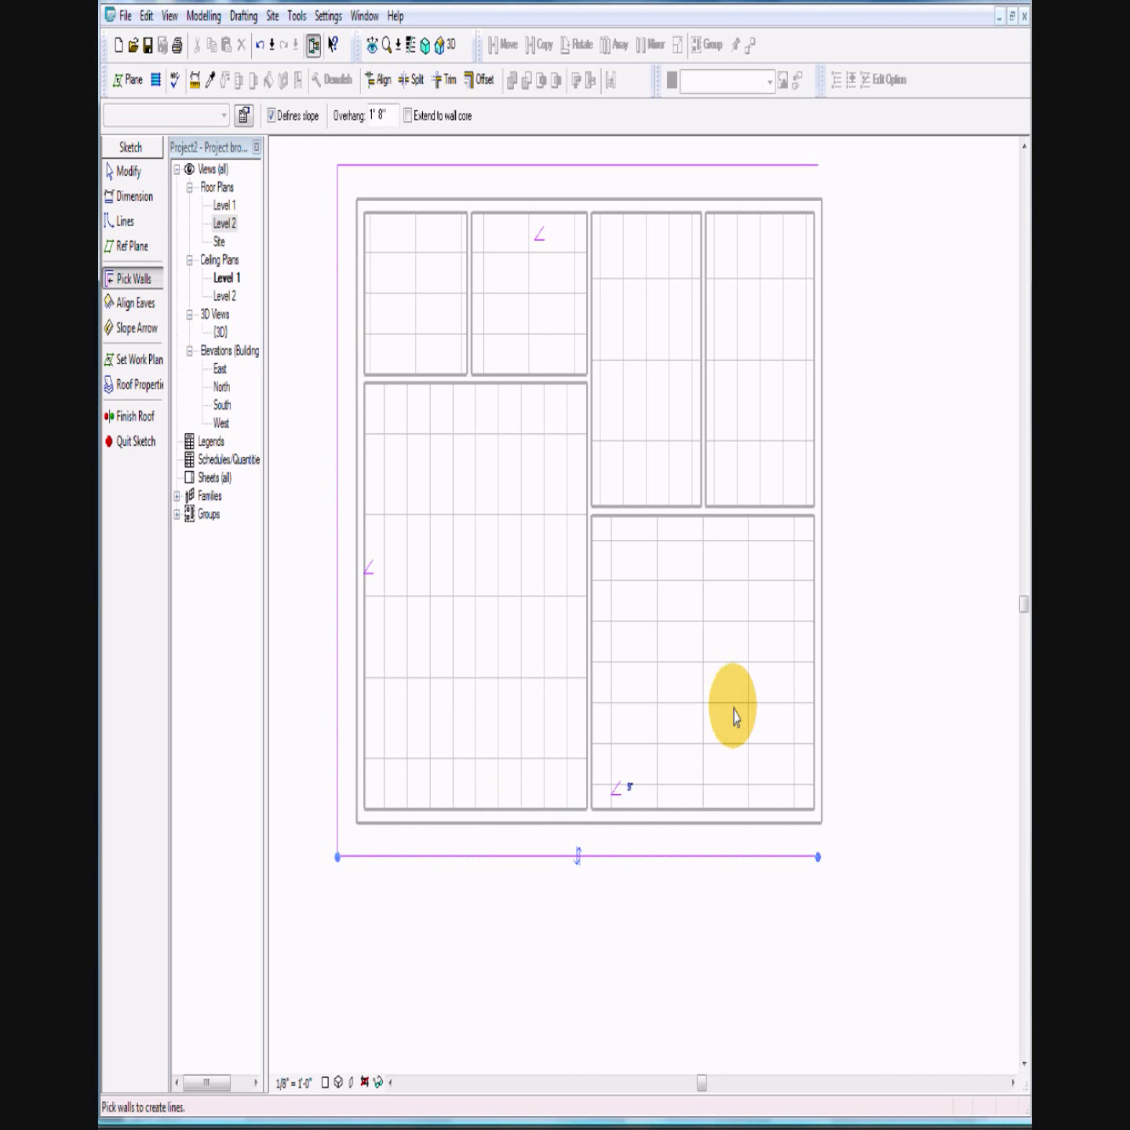
click(823, 677)
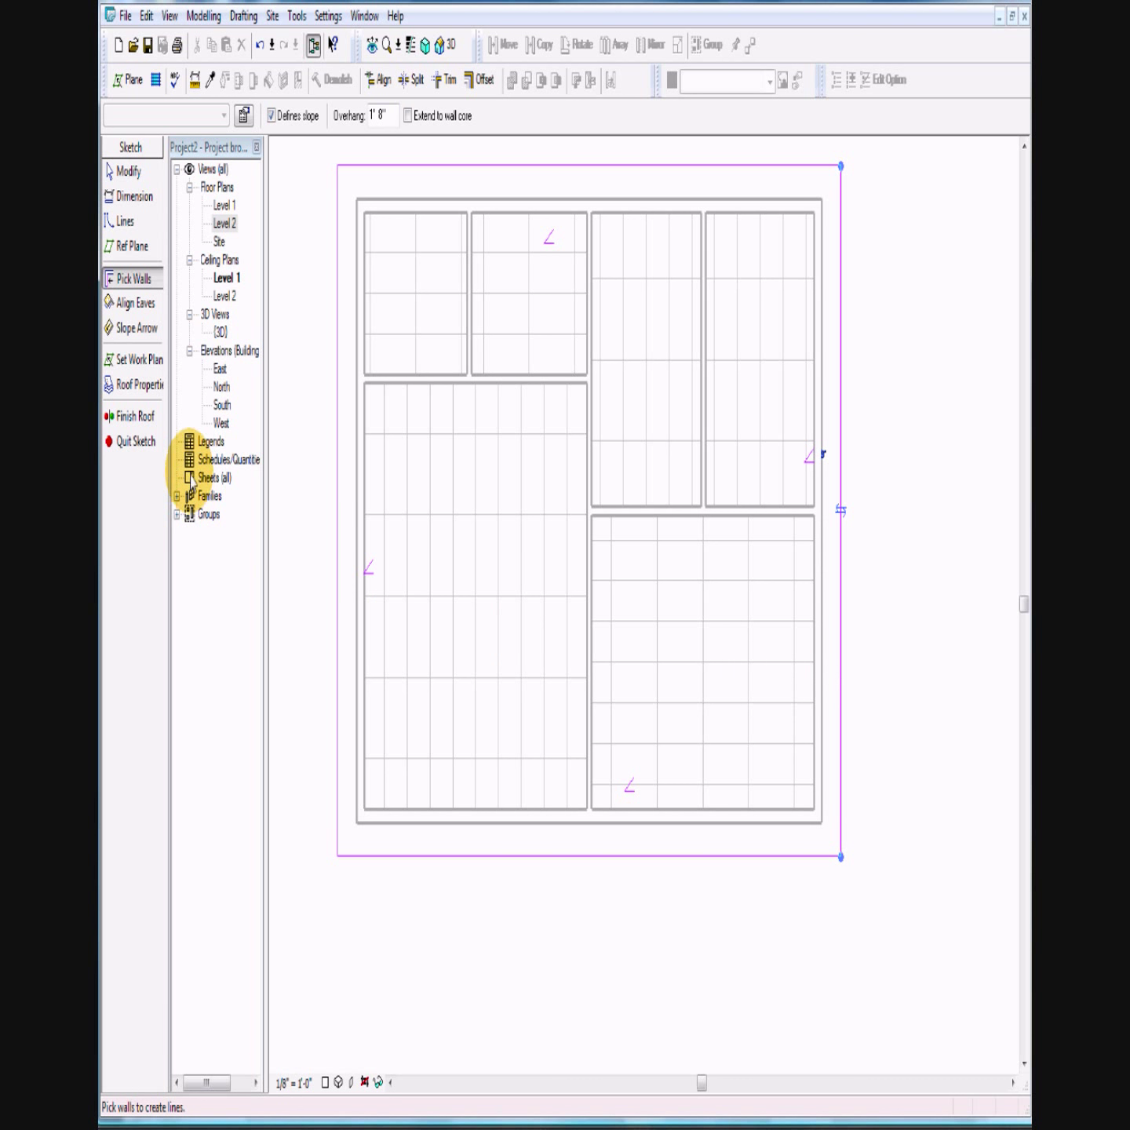
Step: Finish the roof with the highlighted walls attached to it, and view the house in the default 3D view
click(145, 420)
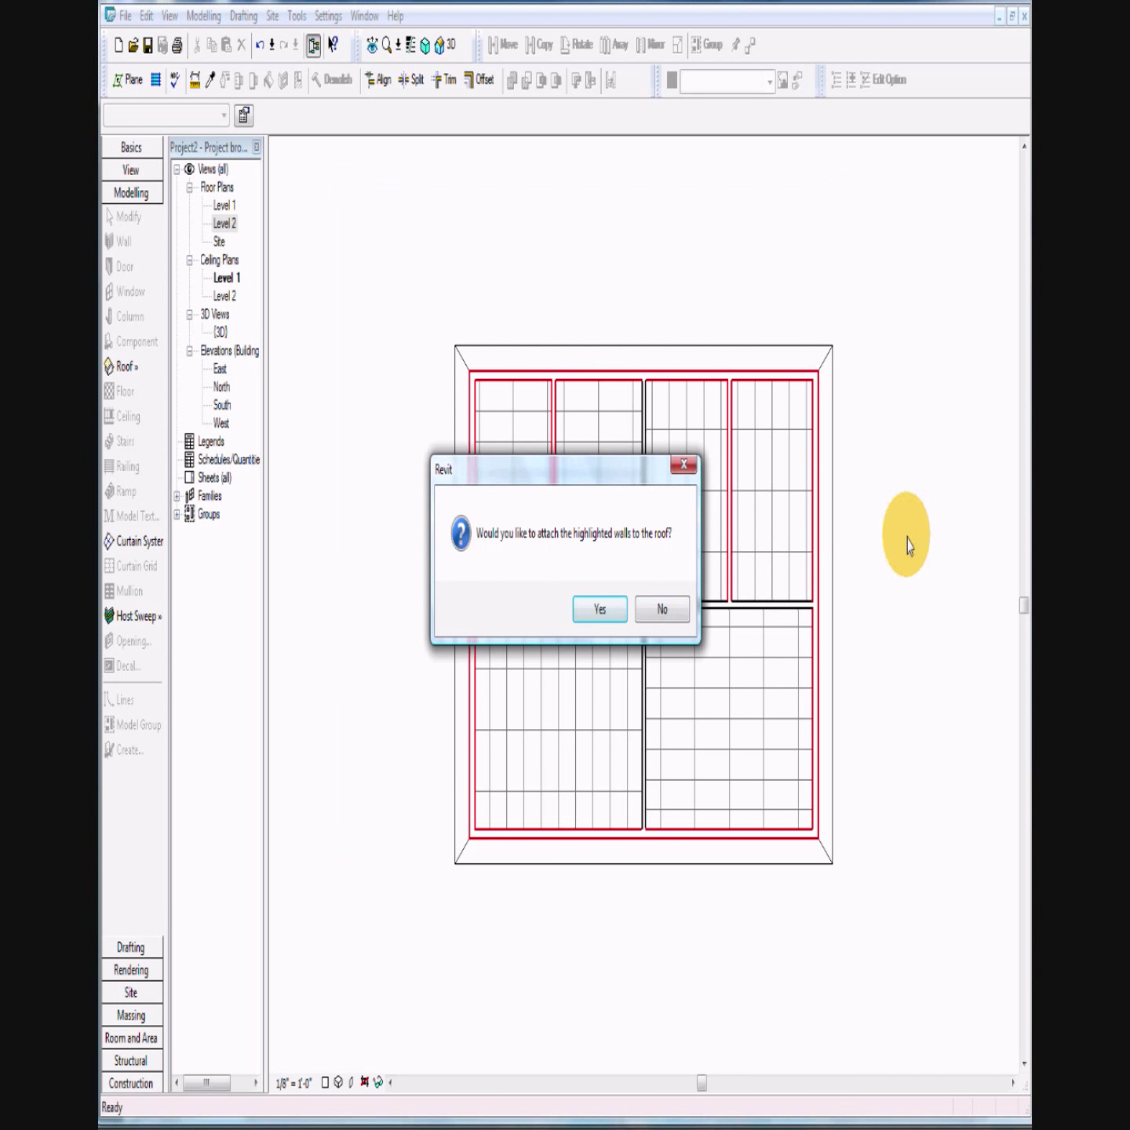
click(602, 611)
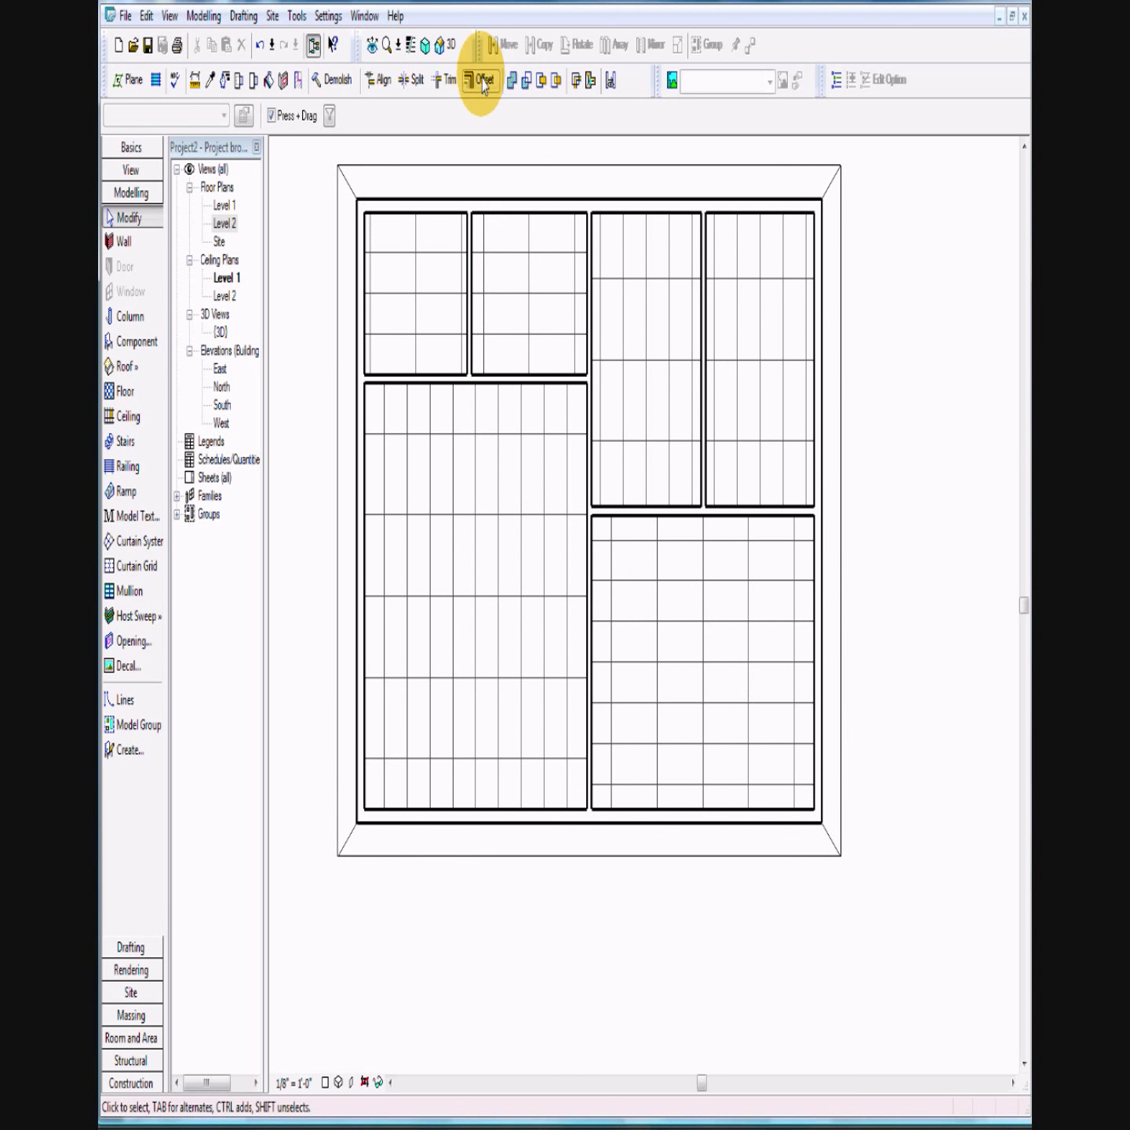
click(444, 45)
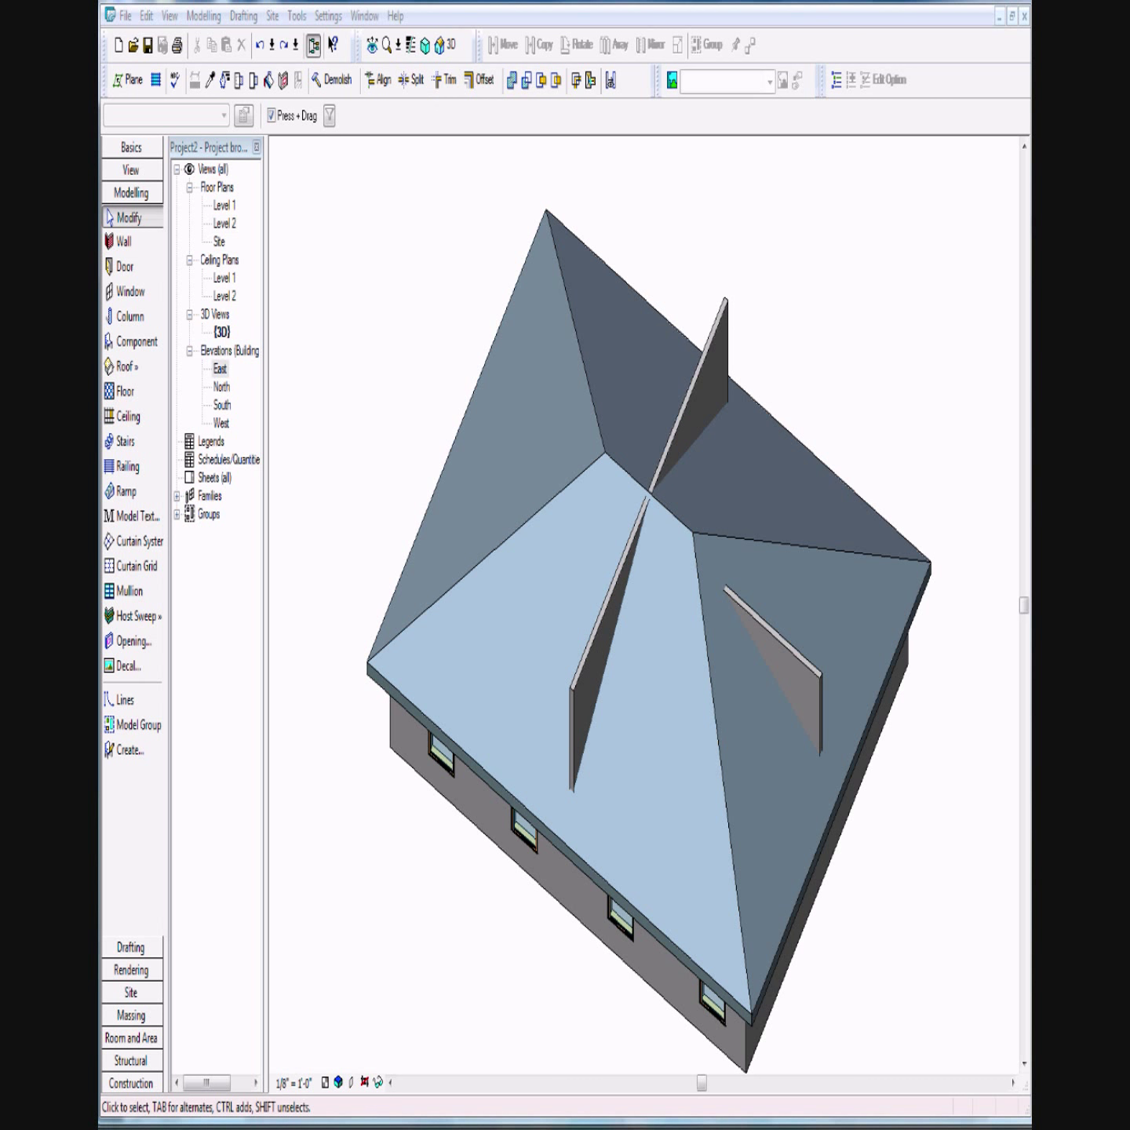
Step: Attach the tops of the two interior walls that protrude through the roof to the roof
click(717, 333)
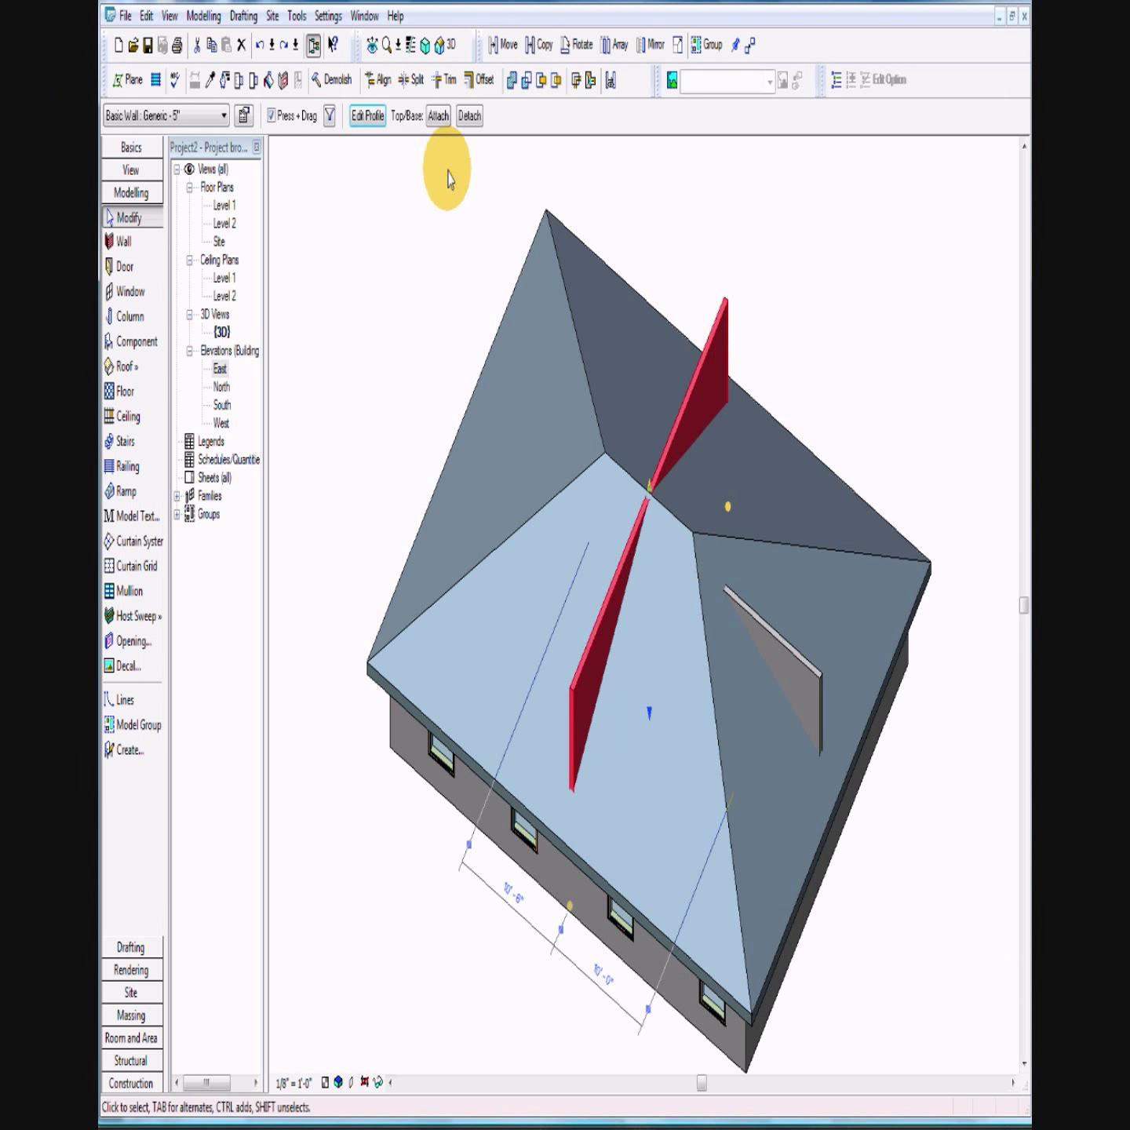
click(438, 116)
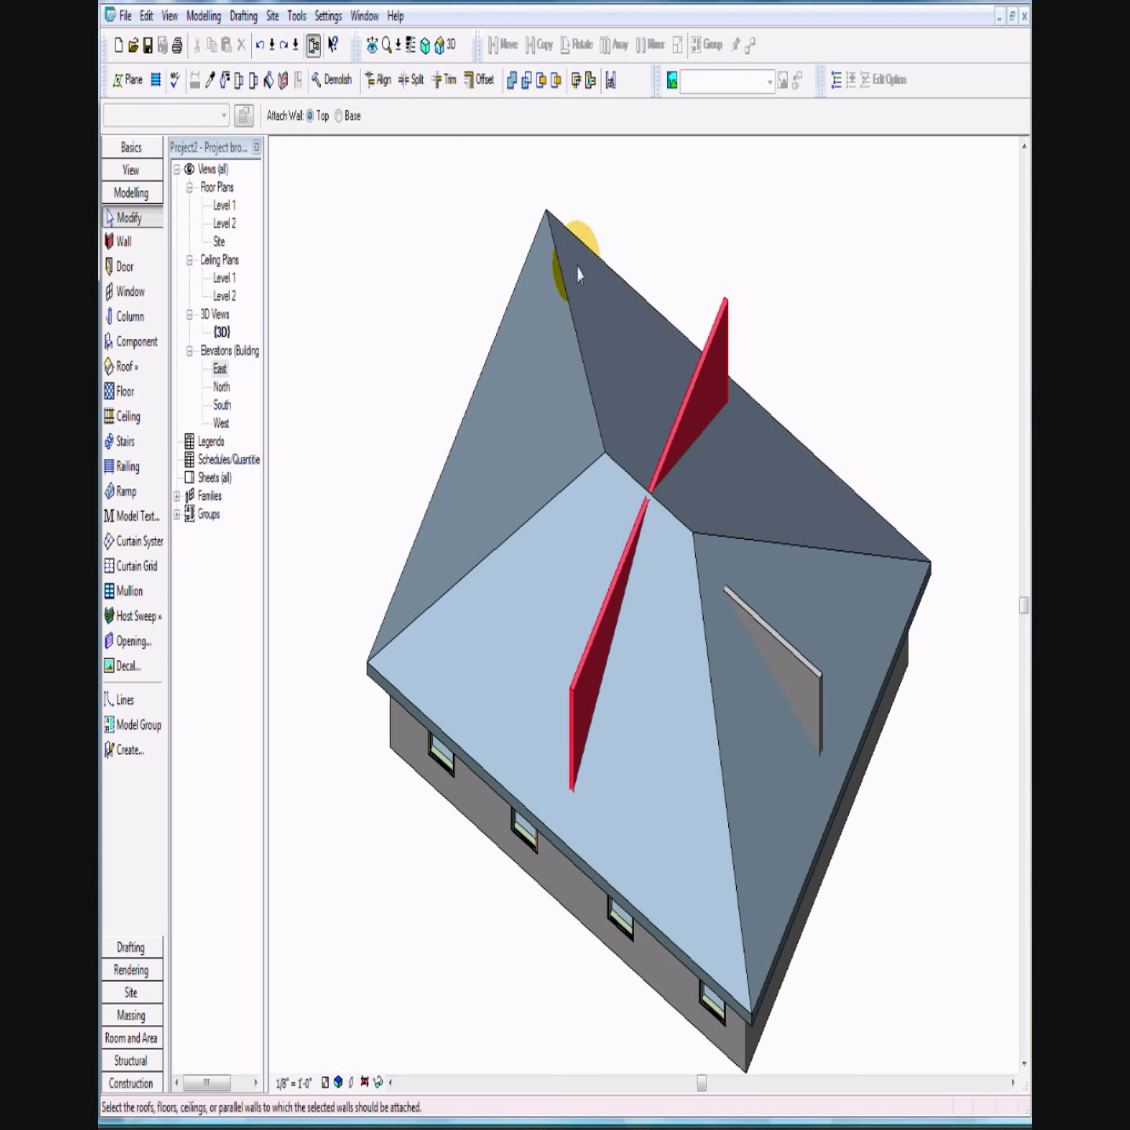
click(621, 477)
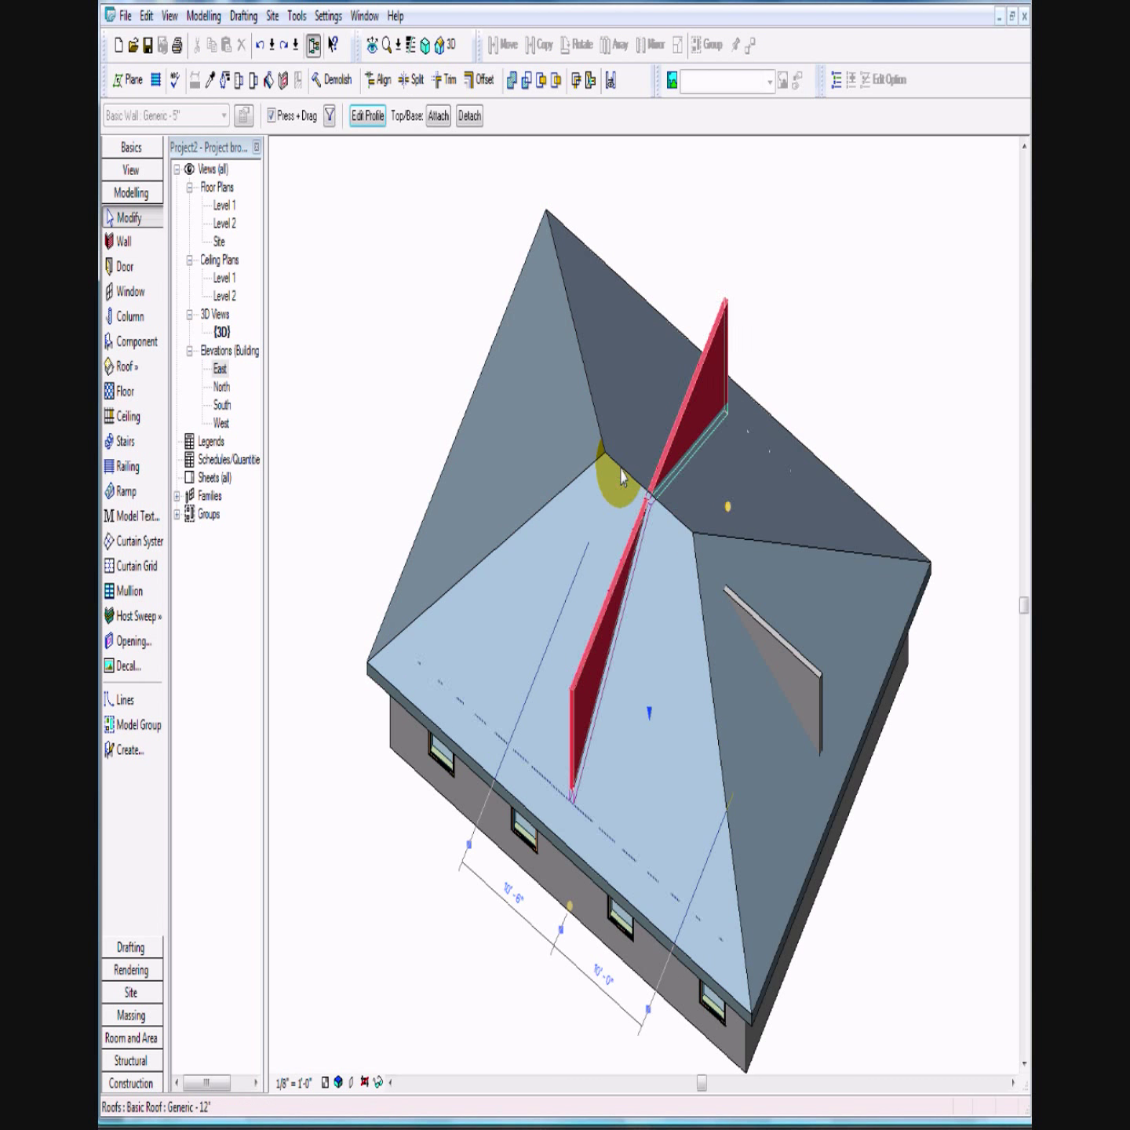
click(815, 679)
click(434, 119)
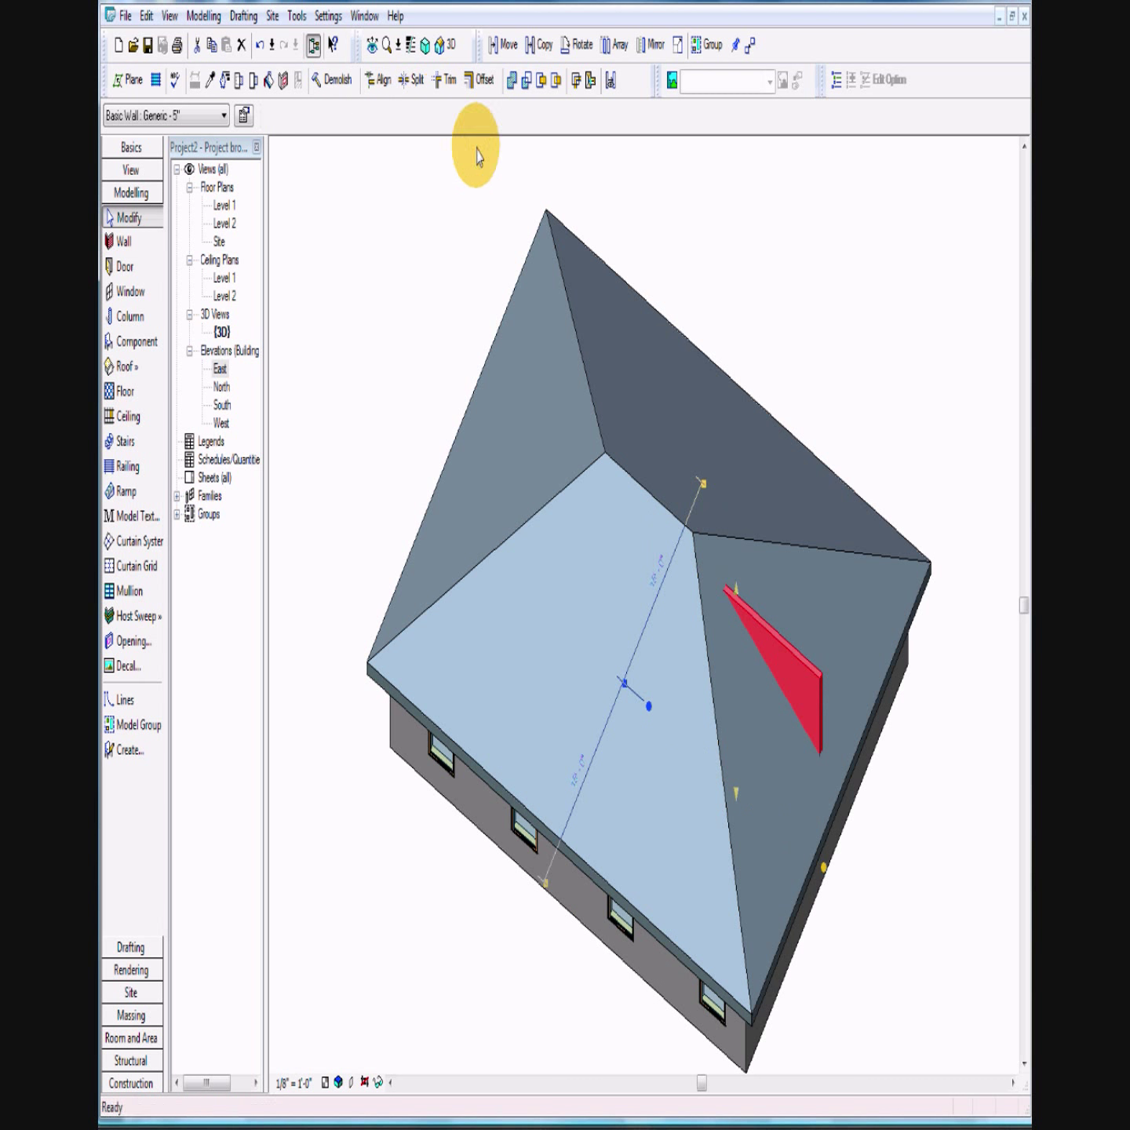
click(763, 424)
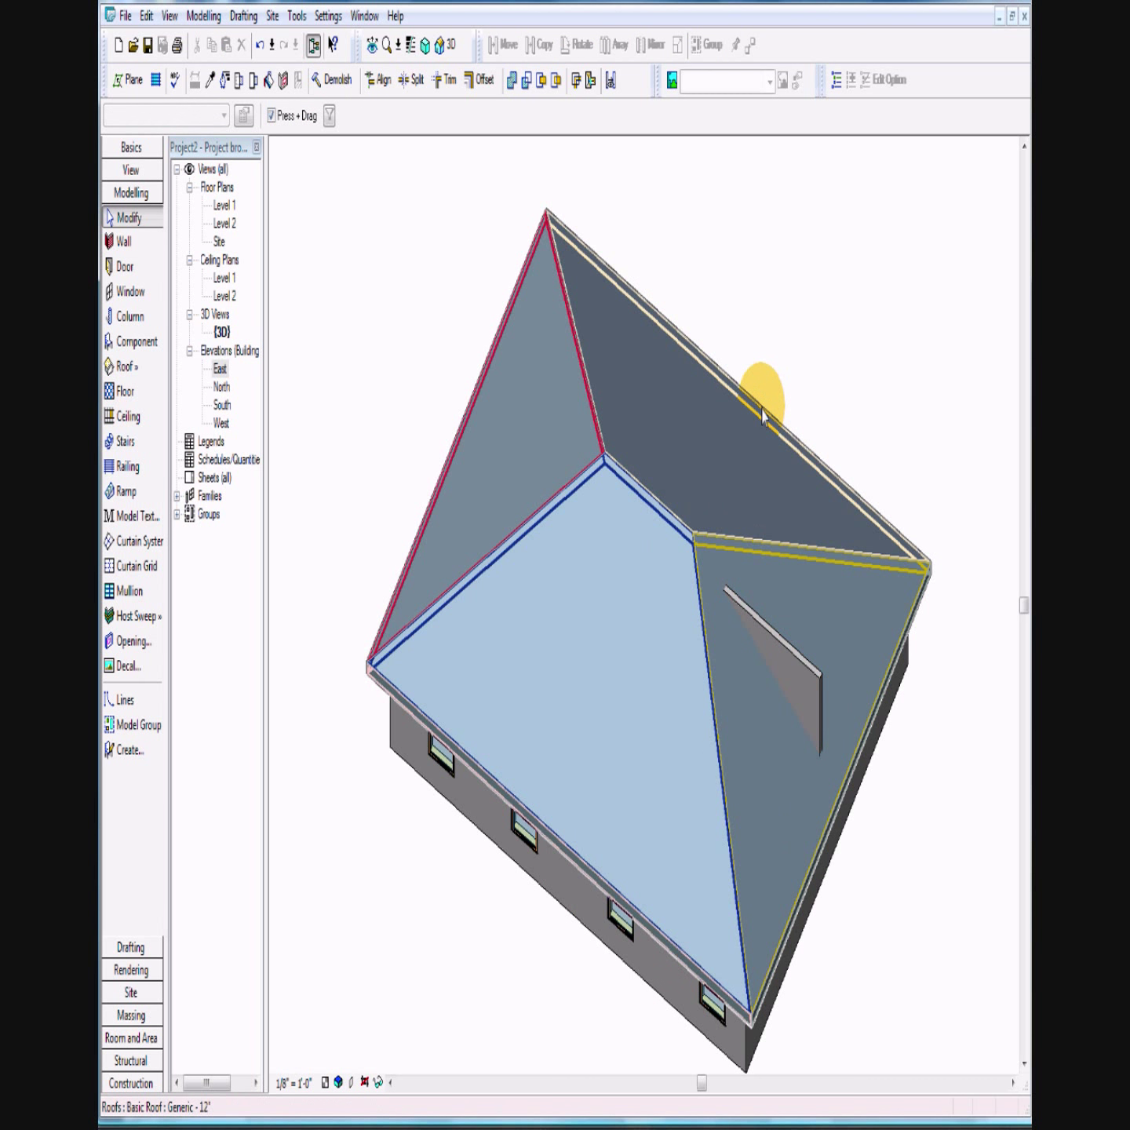
click(805, 619)
click(801, 647)
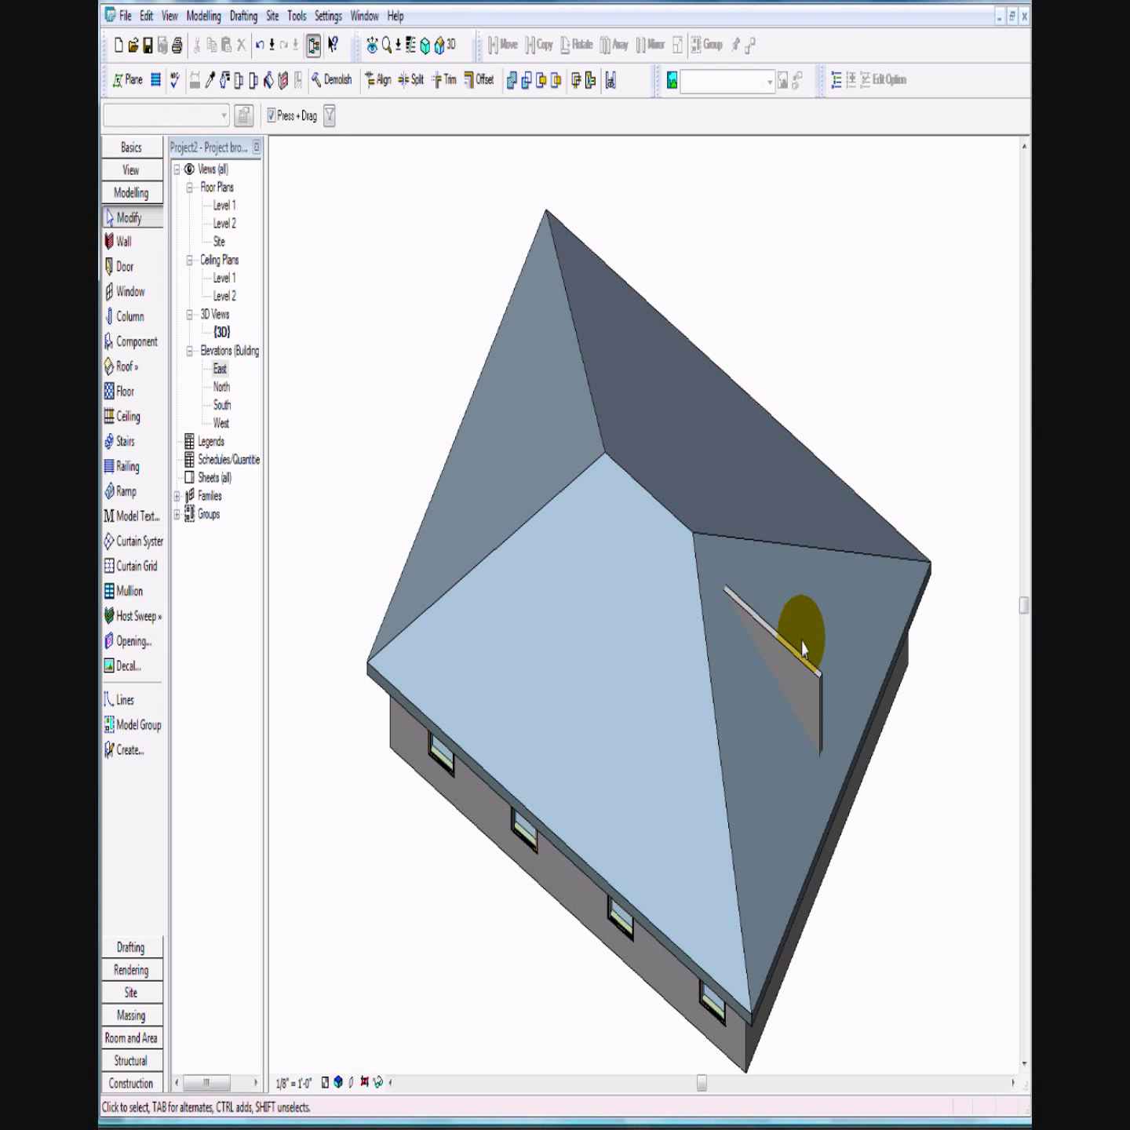
click(436, 116)
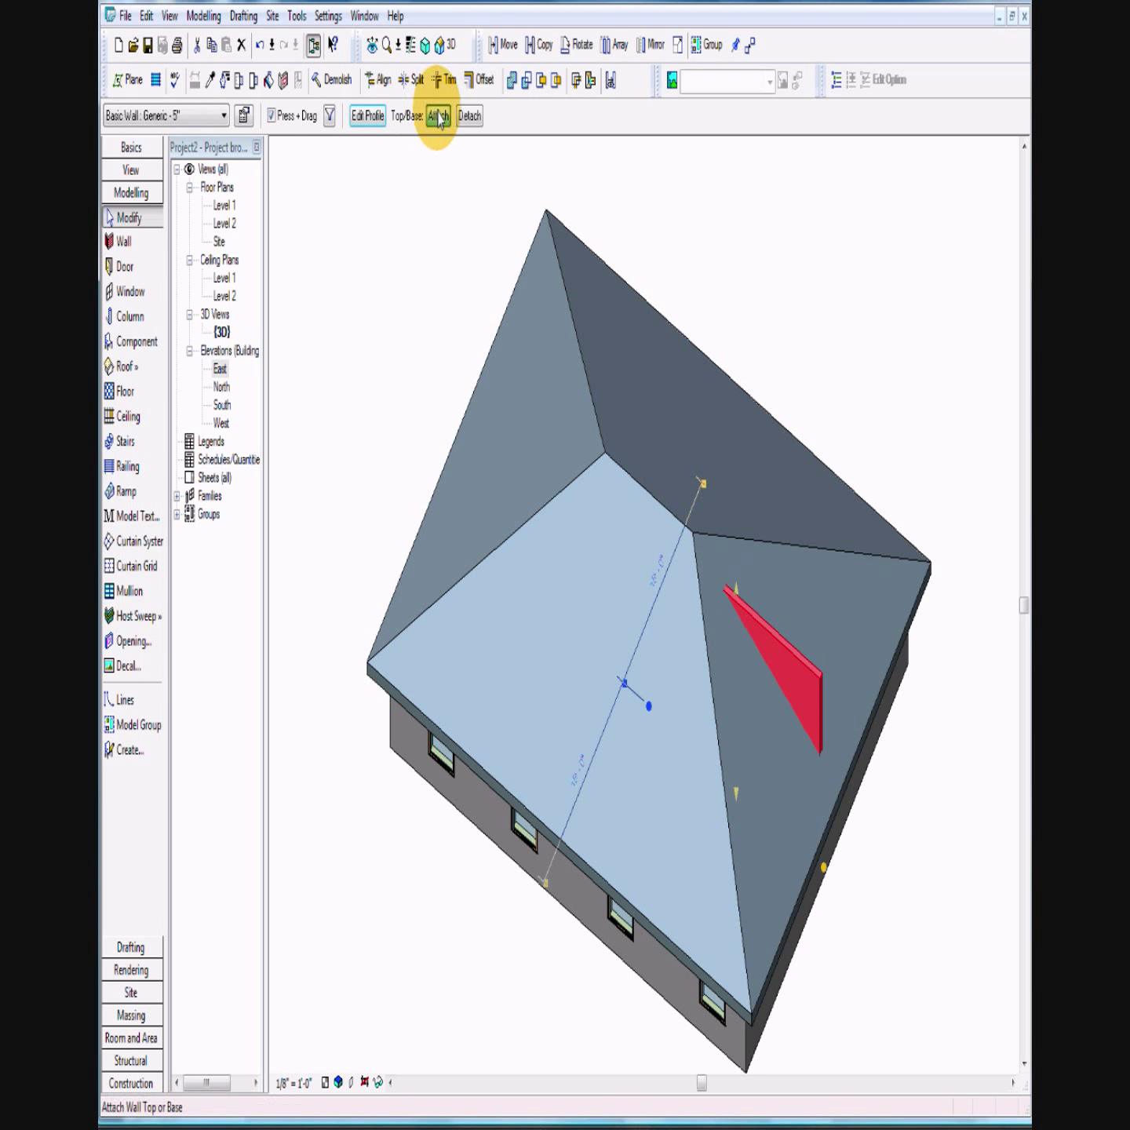
click(700, 541)
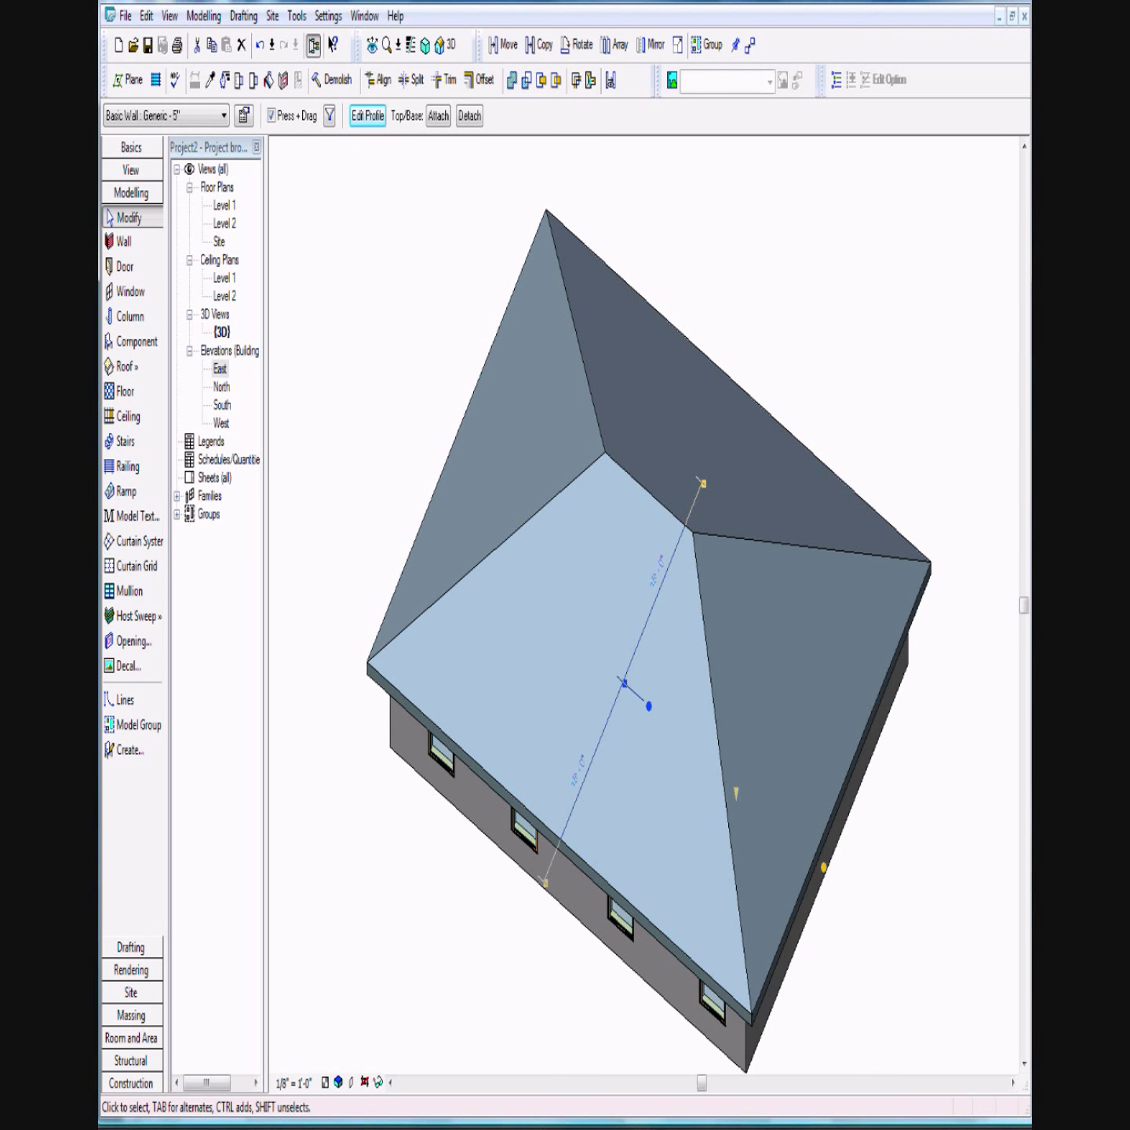
Step: Check workbook steps 42 and 43 on making gable ends, and open the roof's sketch for editing in the Site plan
key(alt+Tab)
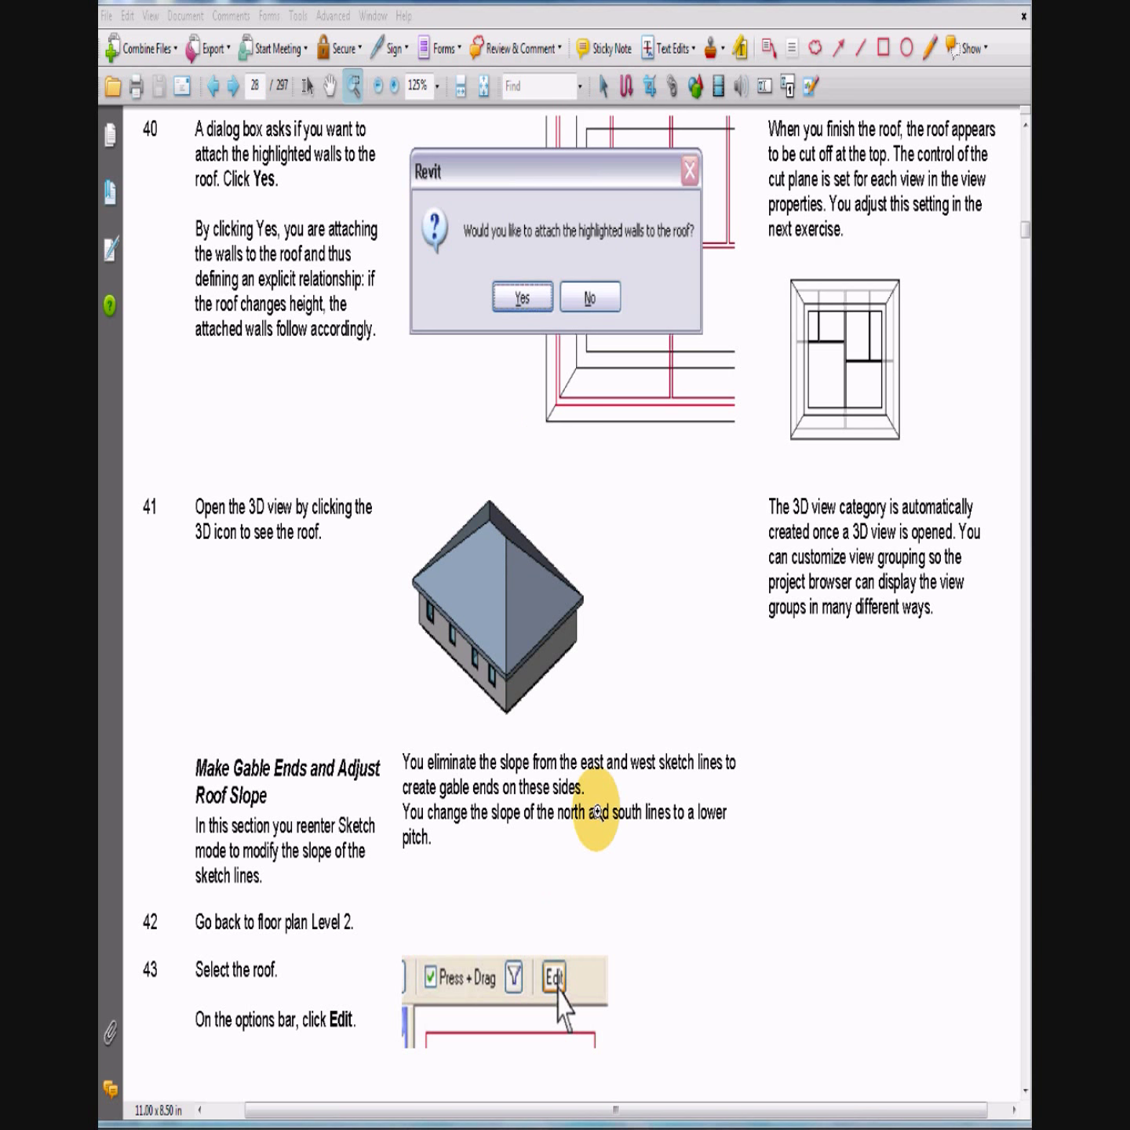
click(832, 1127)
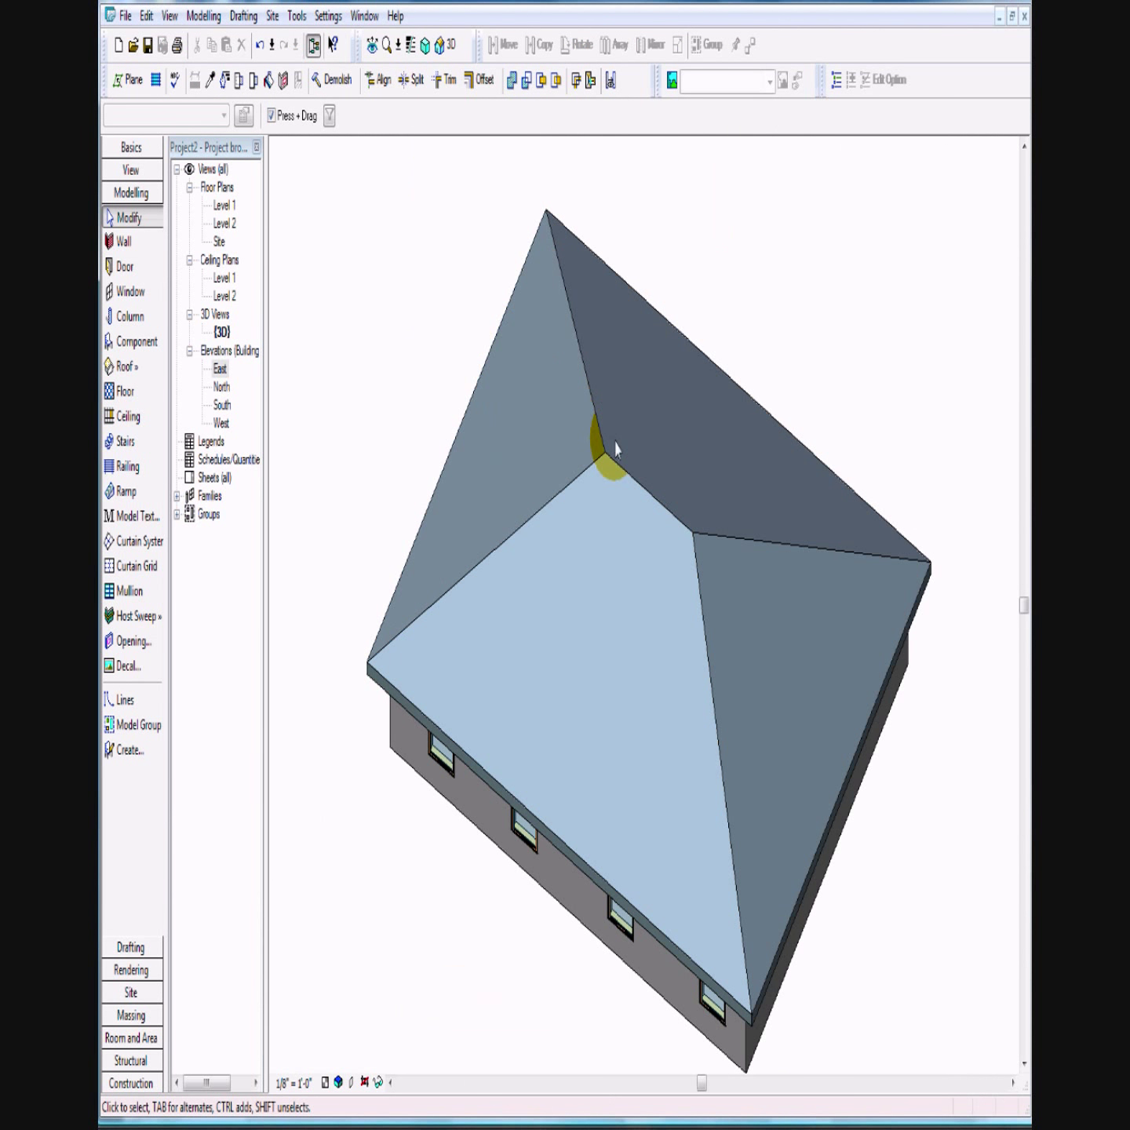
click(617, 476)
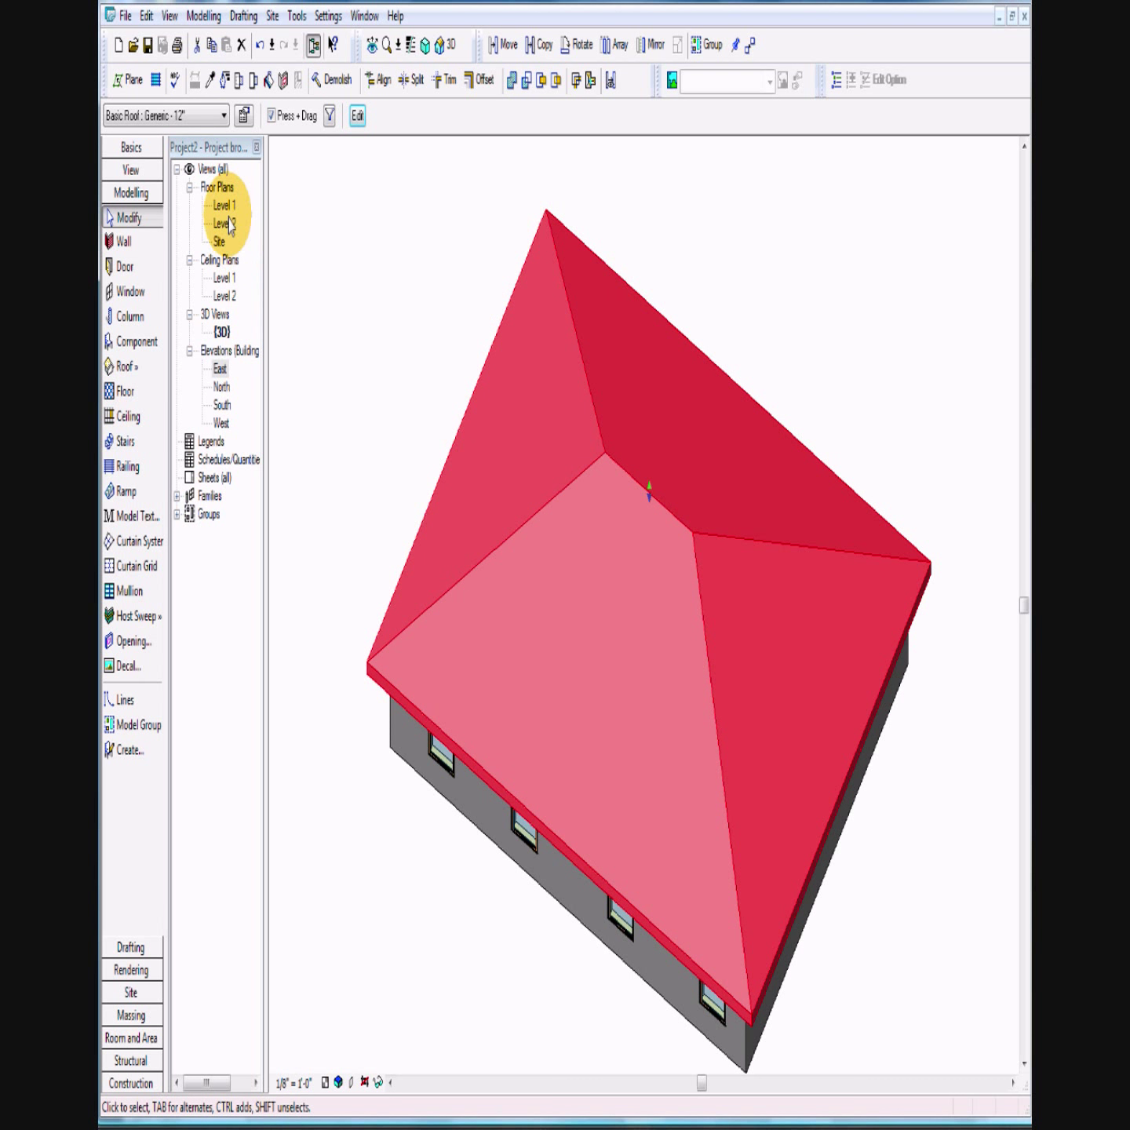
click(223, 244)
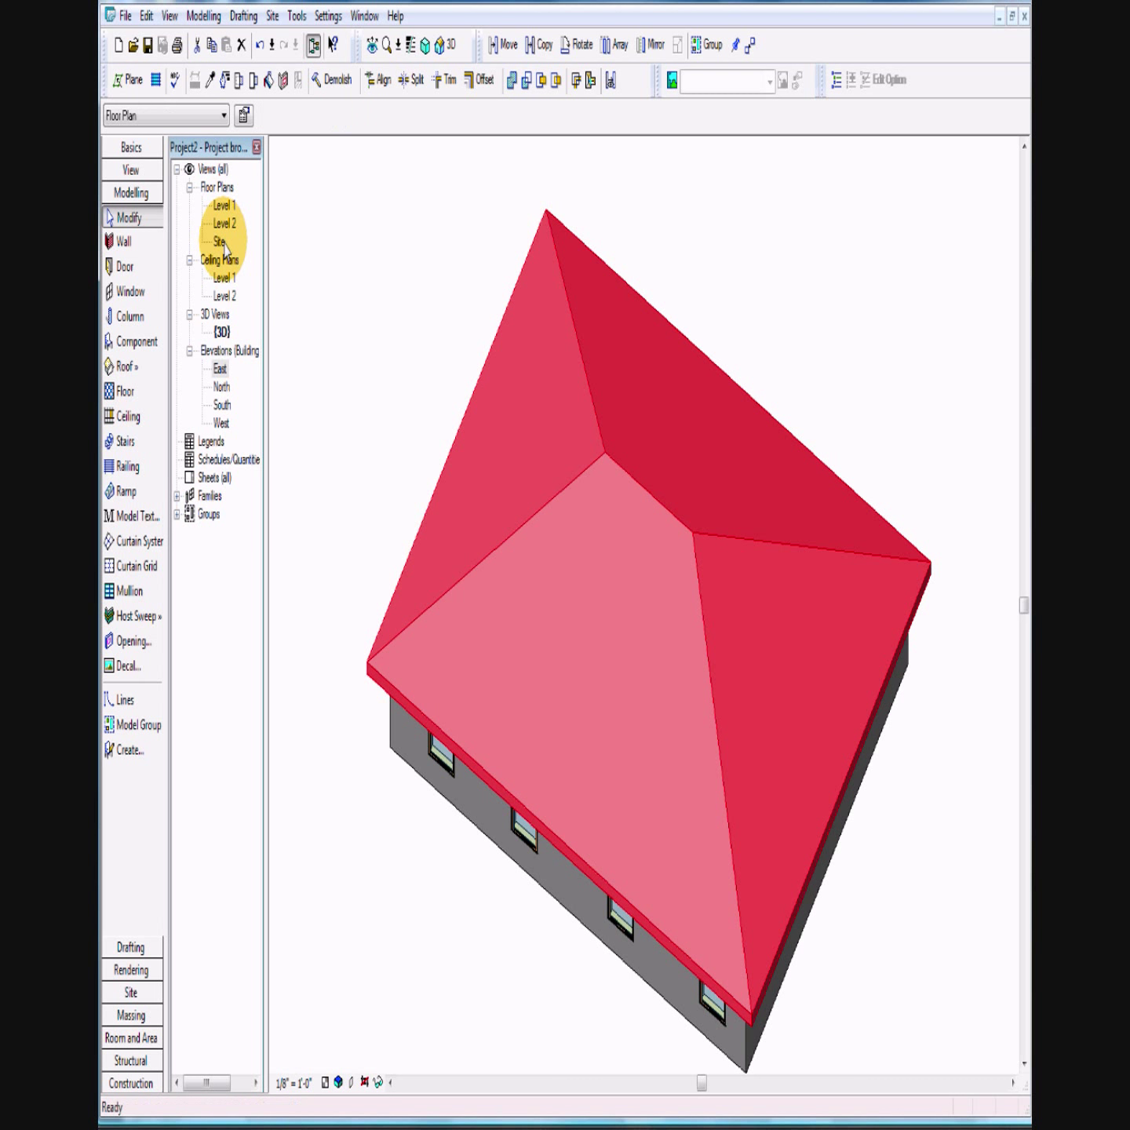
double_click(223, 242)
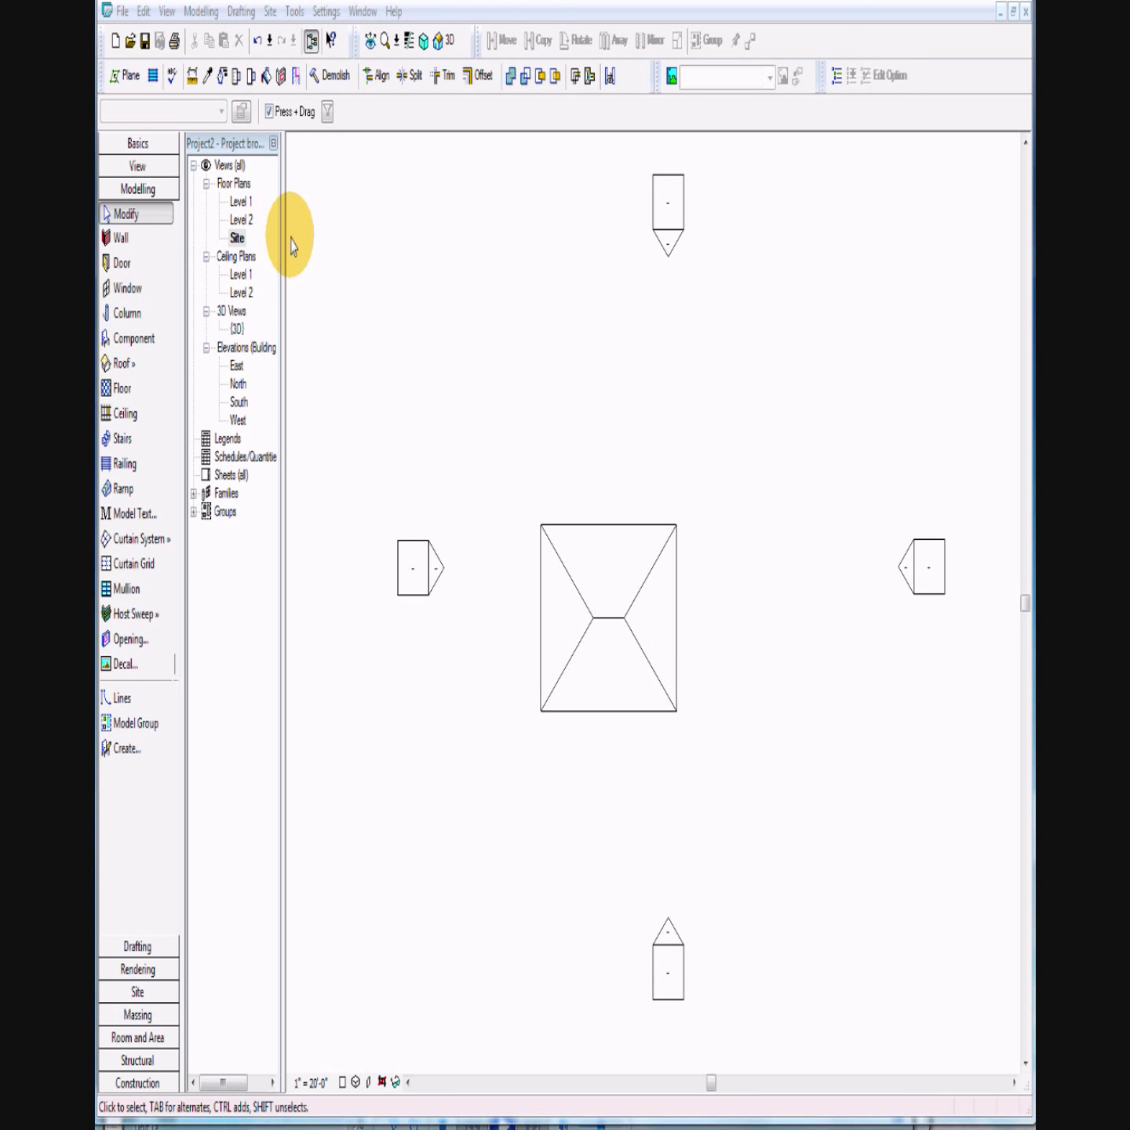
click(617, 533)
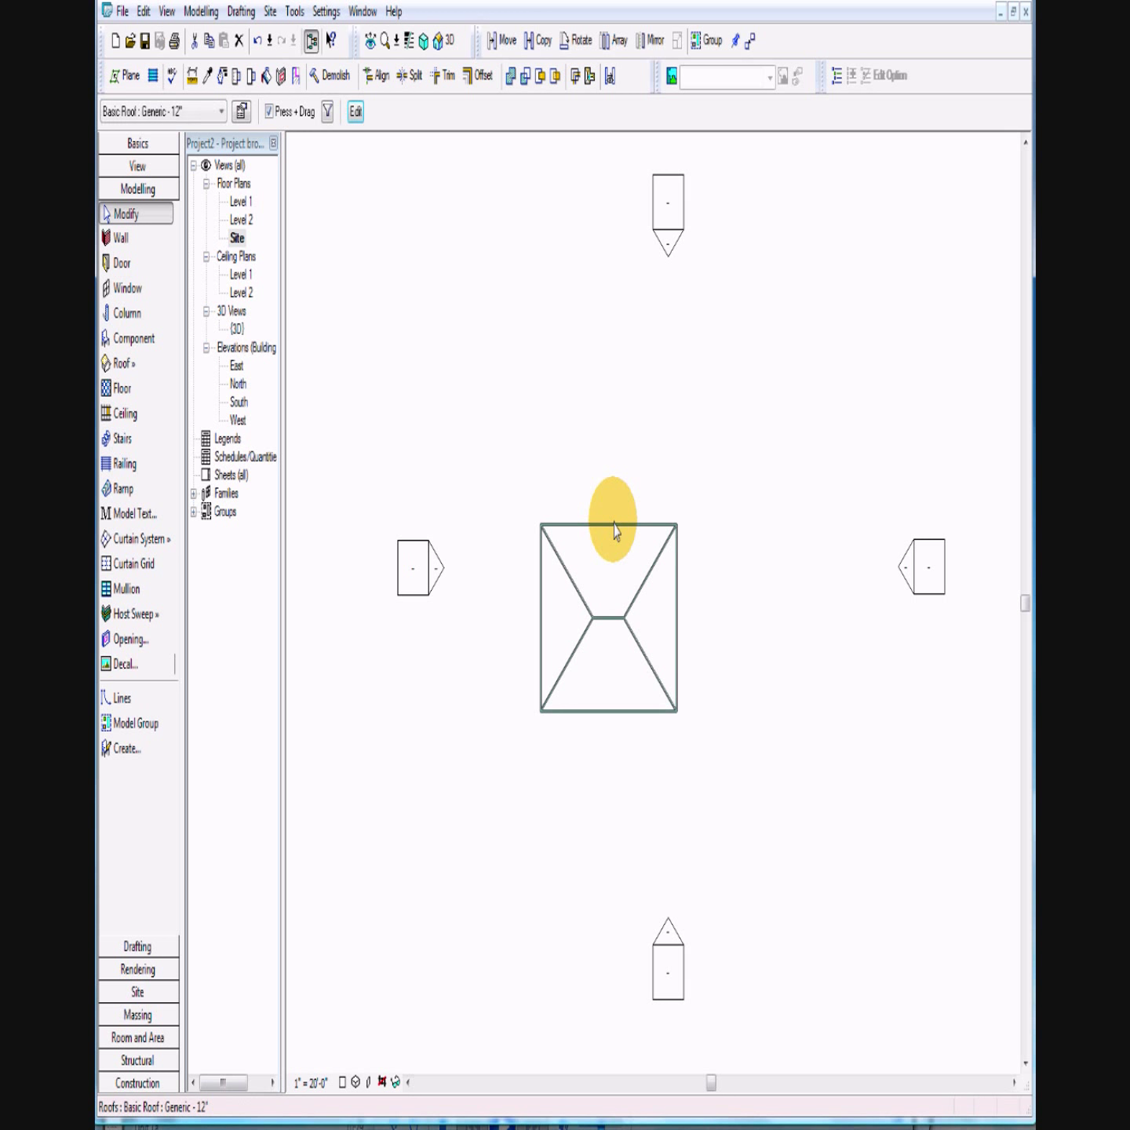
click(355, 113)
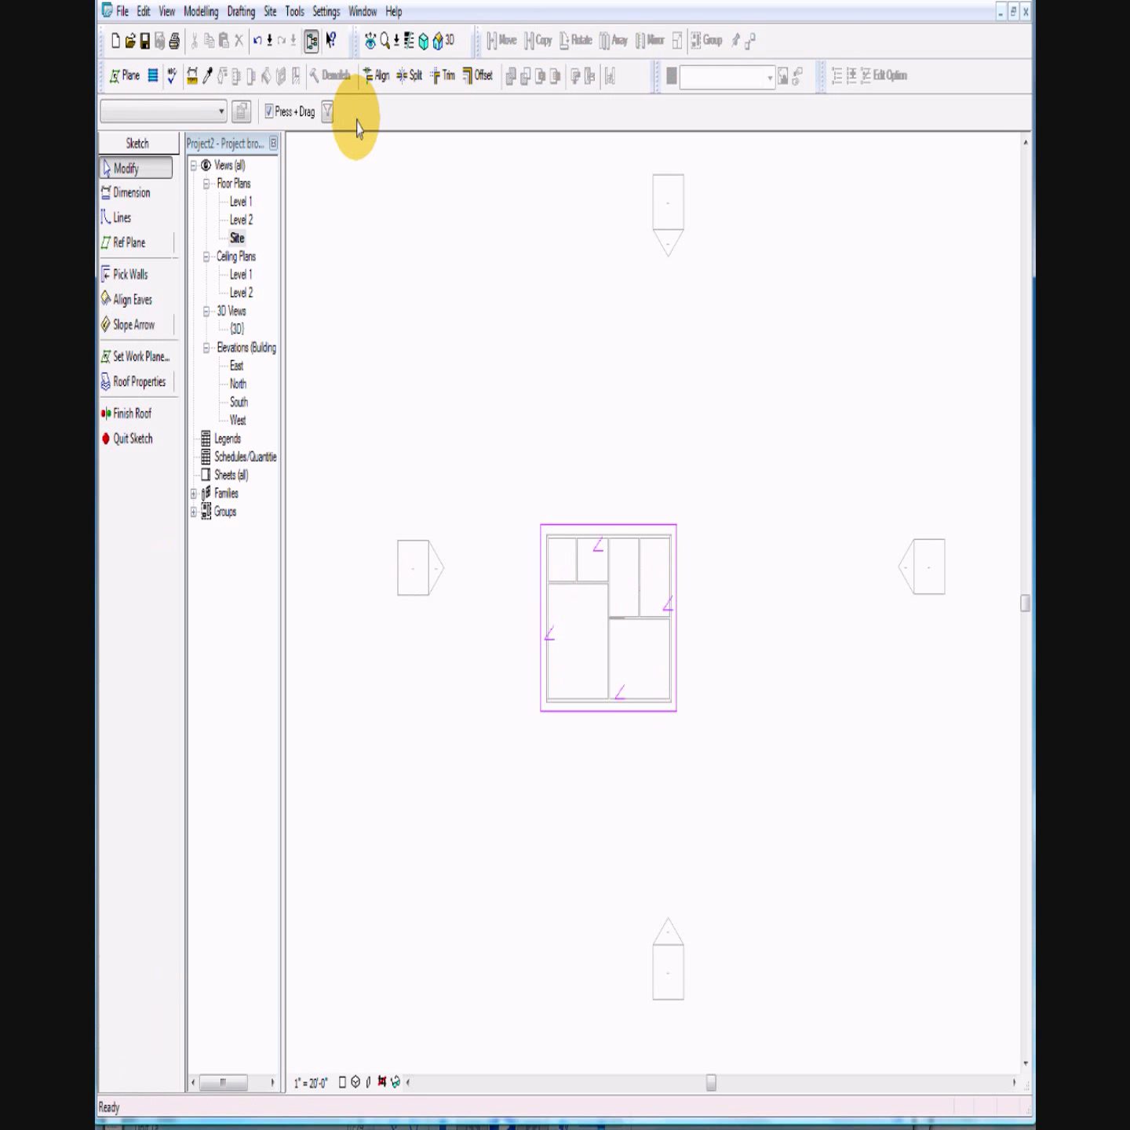
Step: Turn off Defines Slope for the east and west roof sketch lines to make gable ends
click(680, 584)
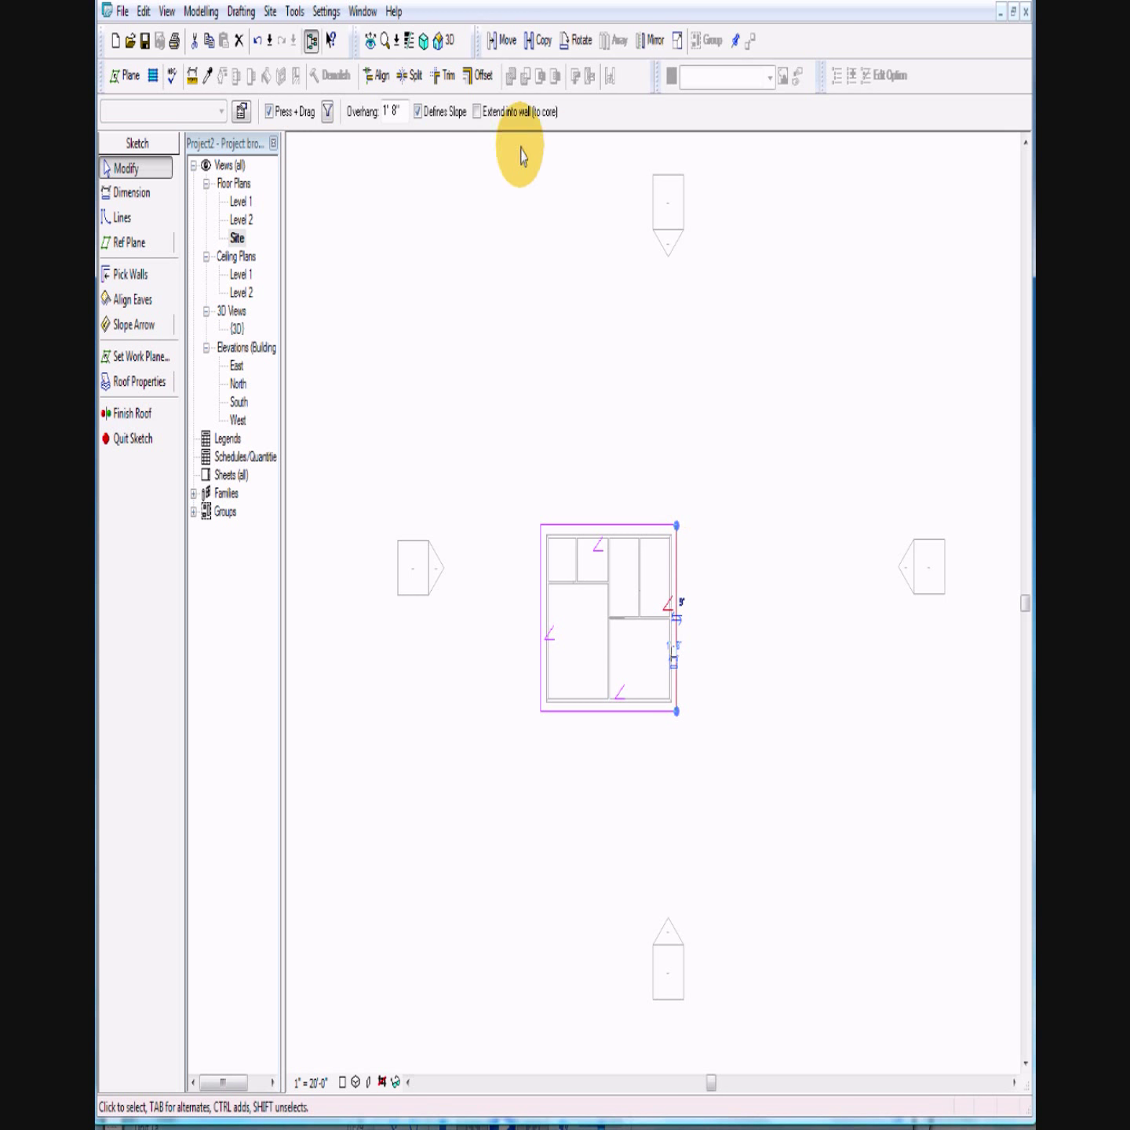
click(418, 111)
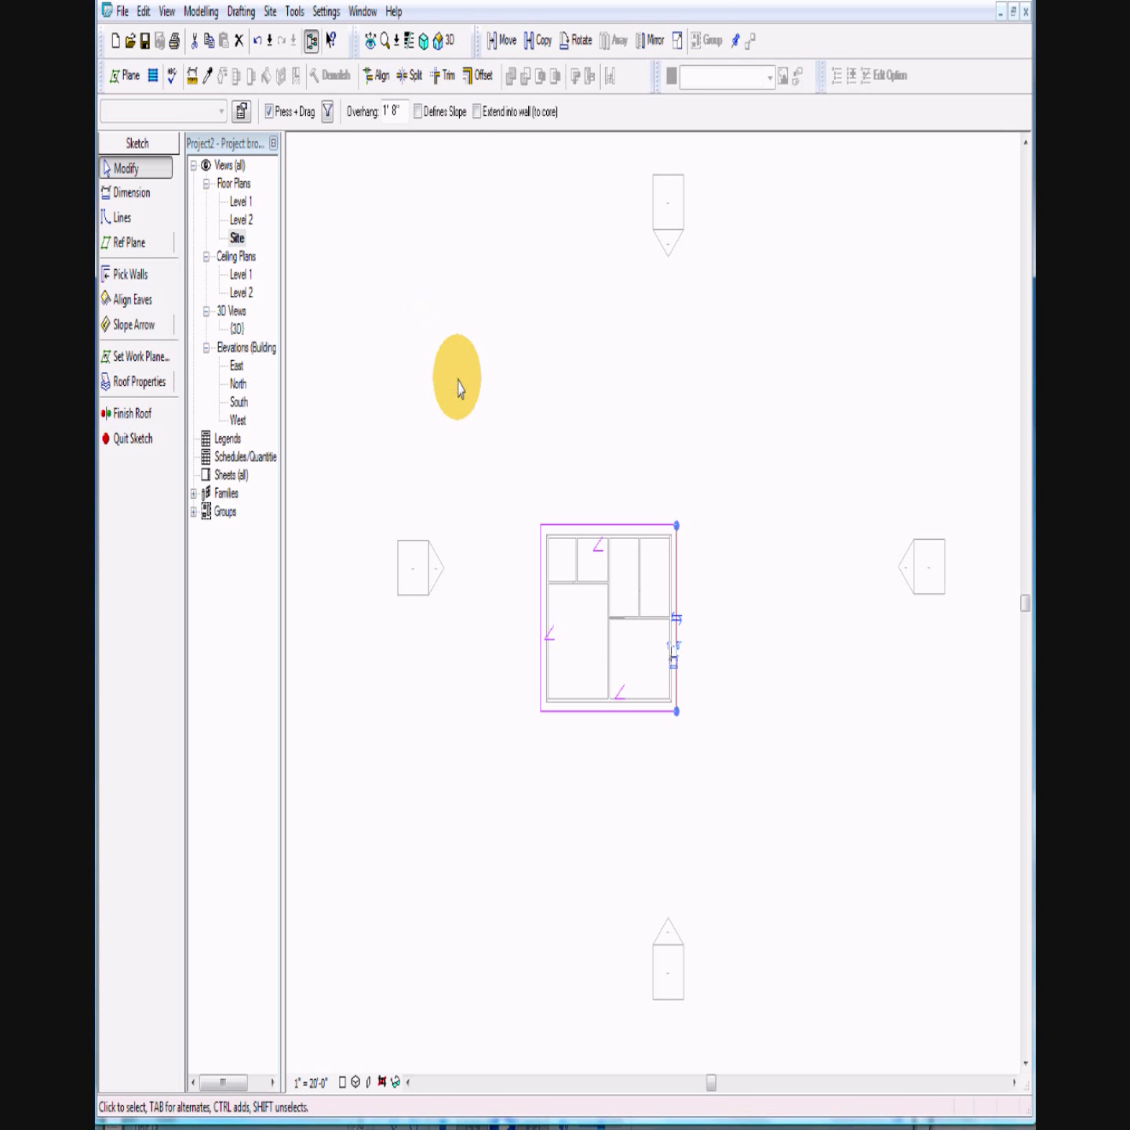
click(538, 579)
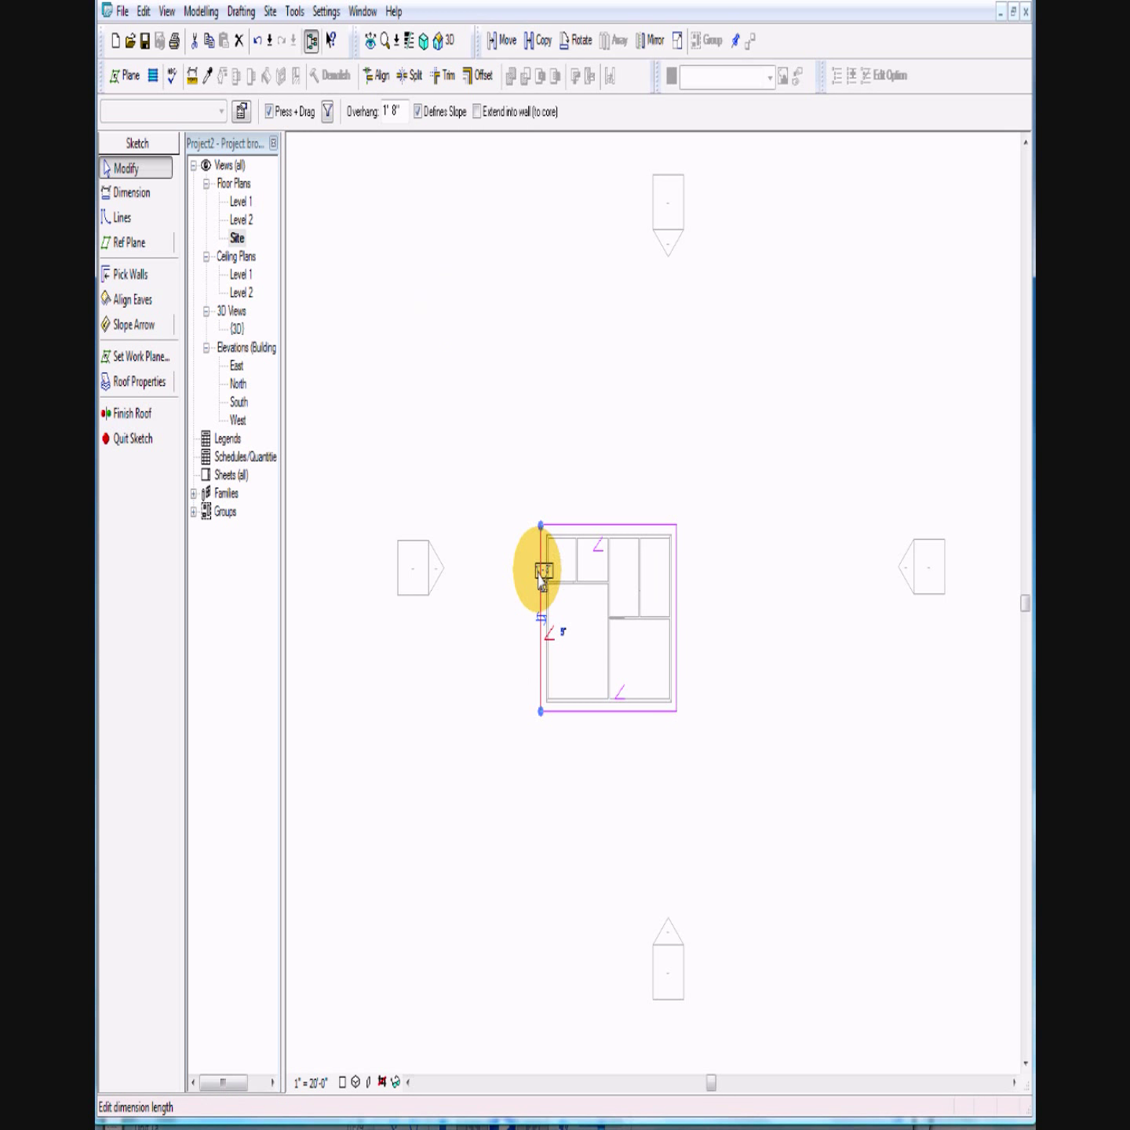
click(429, 114)
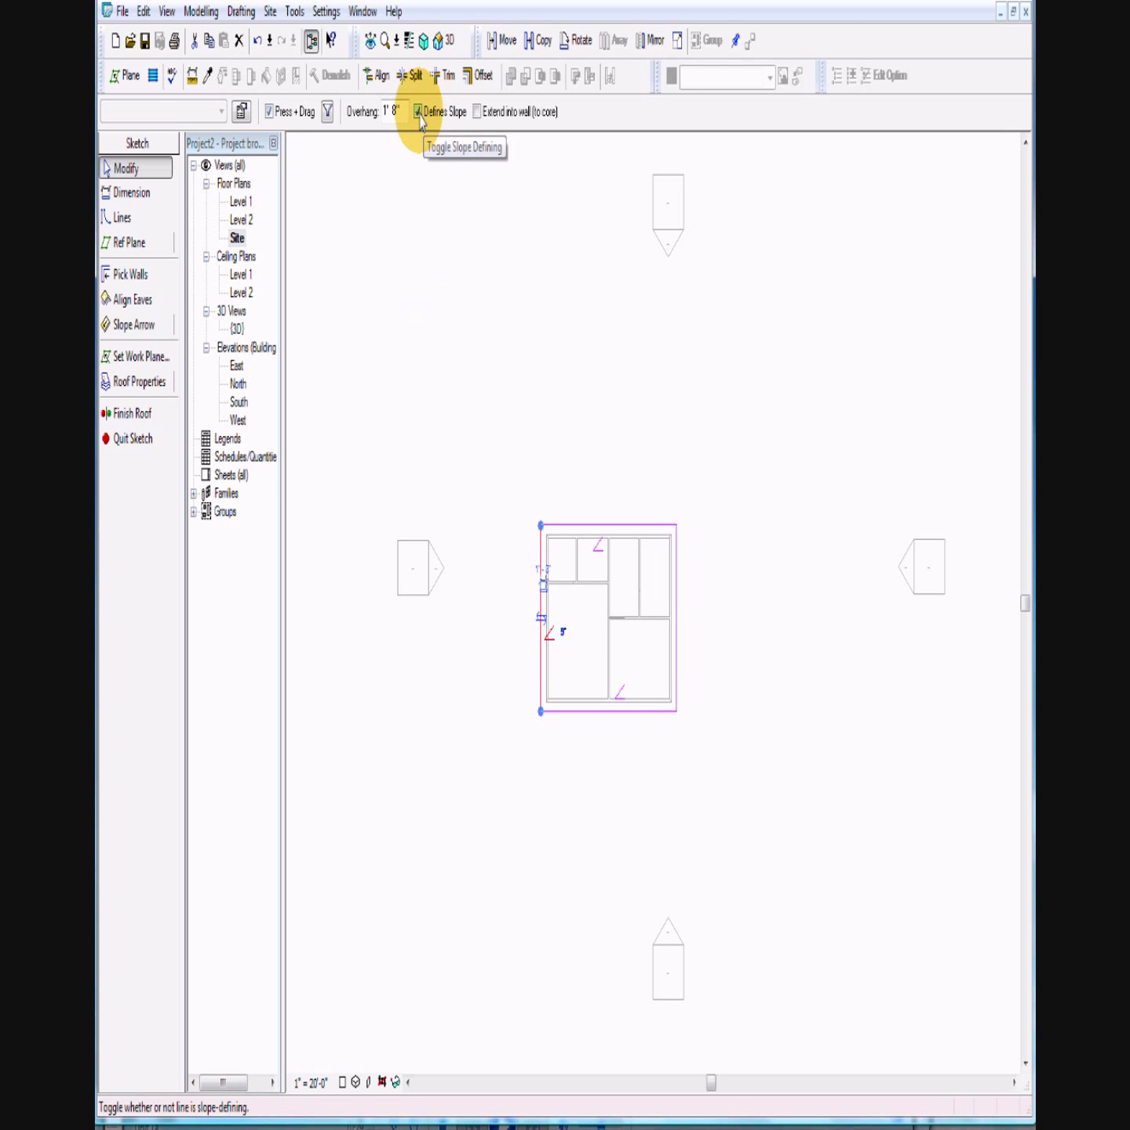
click(419, 114)
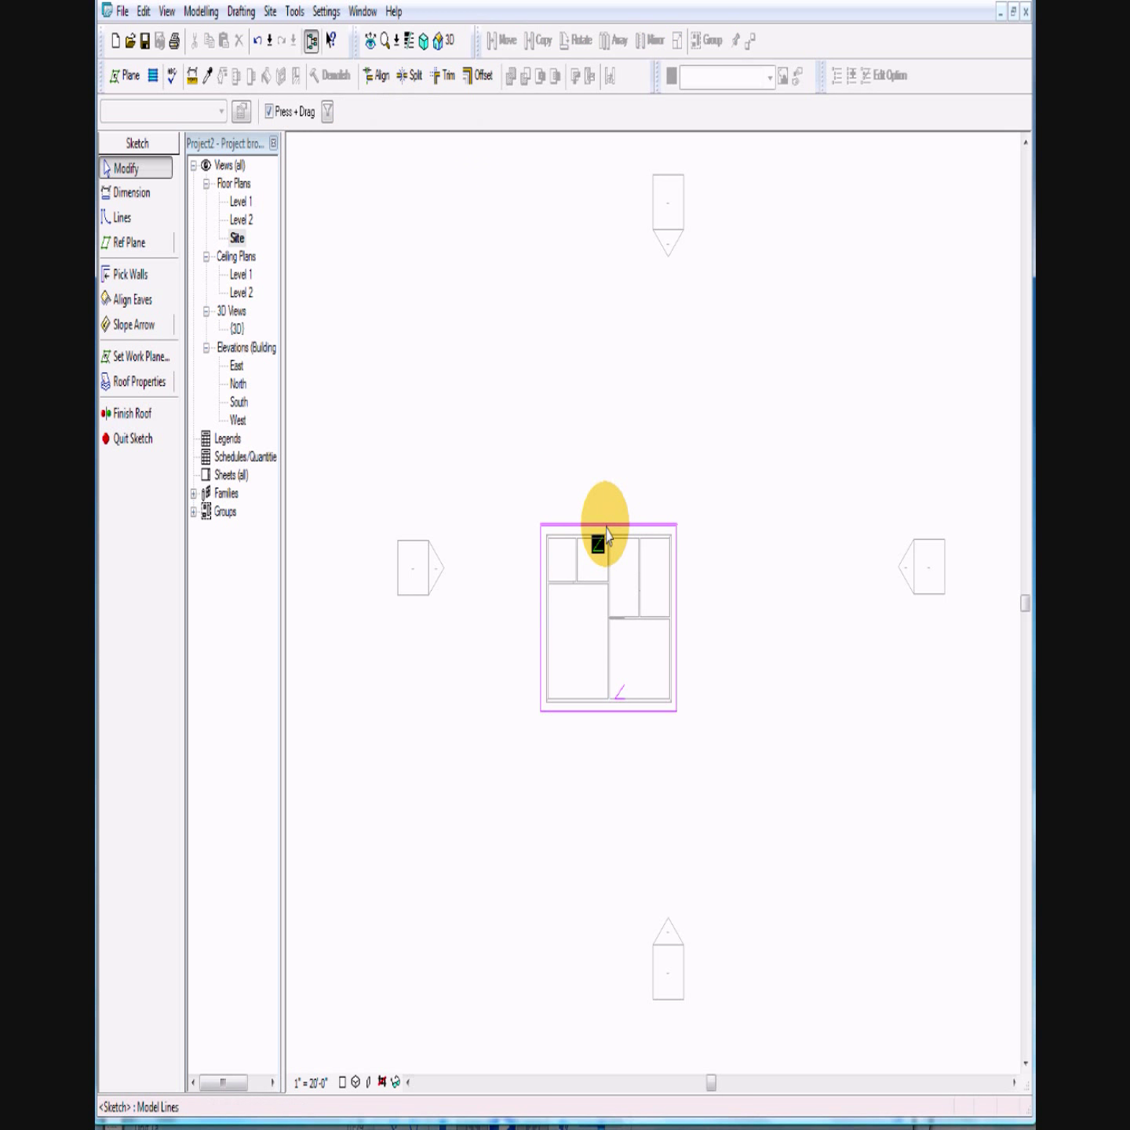
Step: Set the overhang of the north roof sketch line to 2' 0 1/2"
click(606, 525)
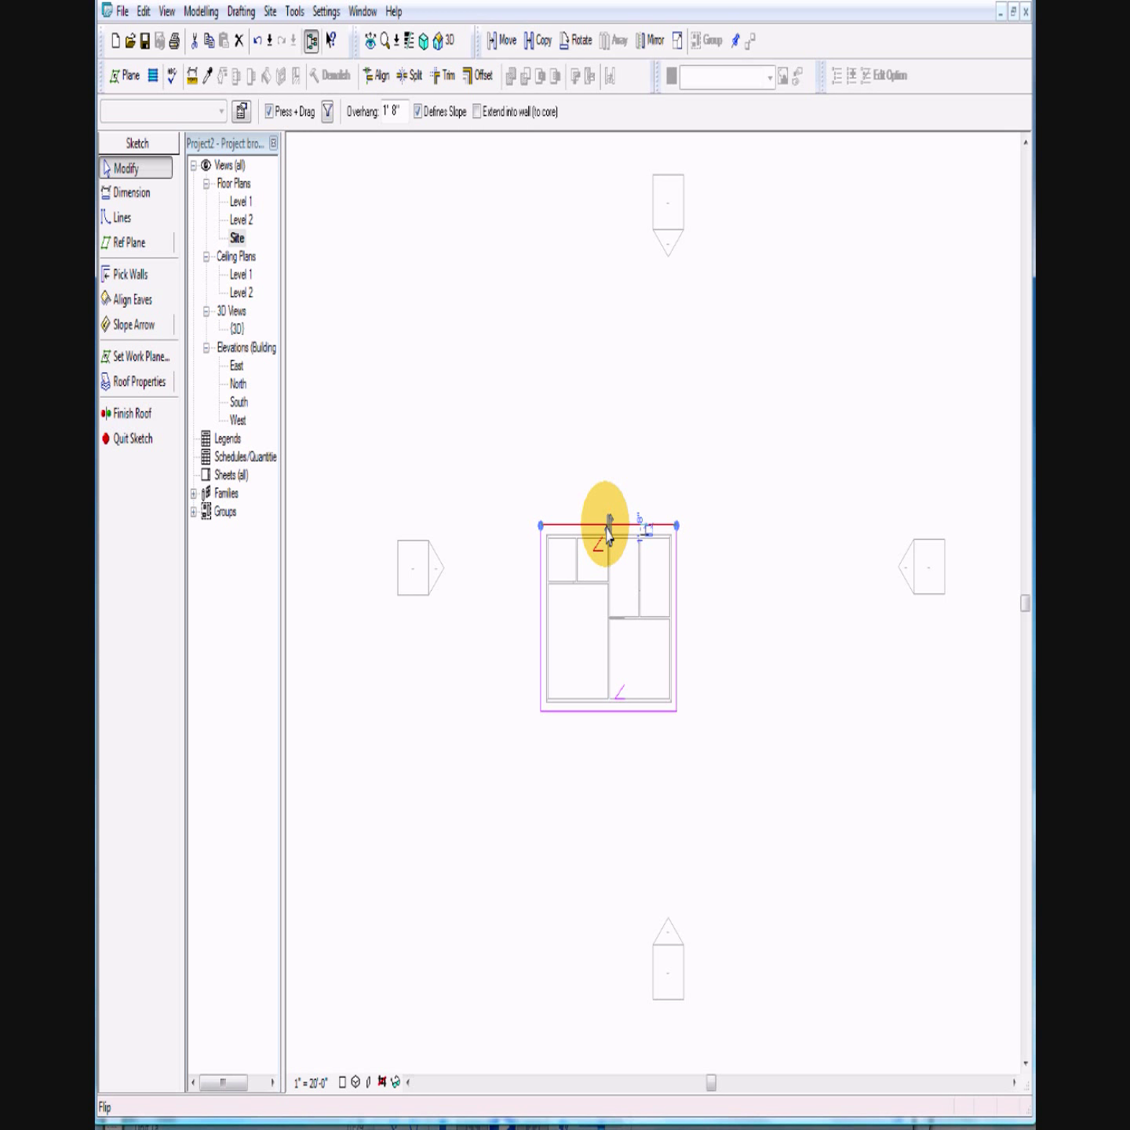
click(640, 529)
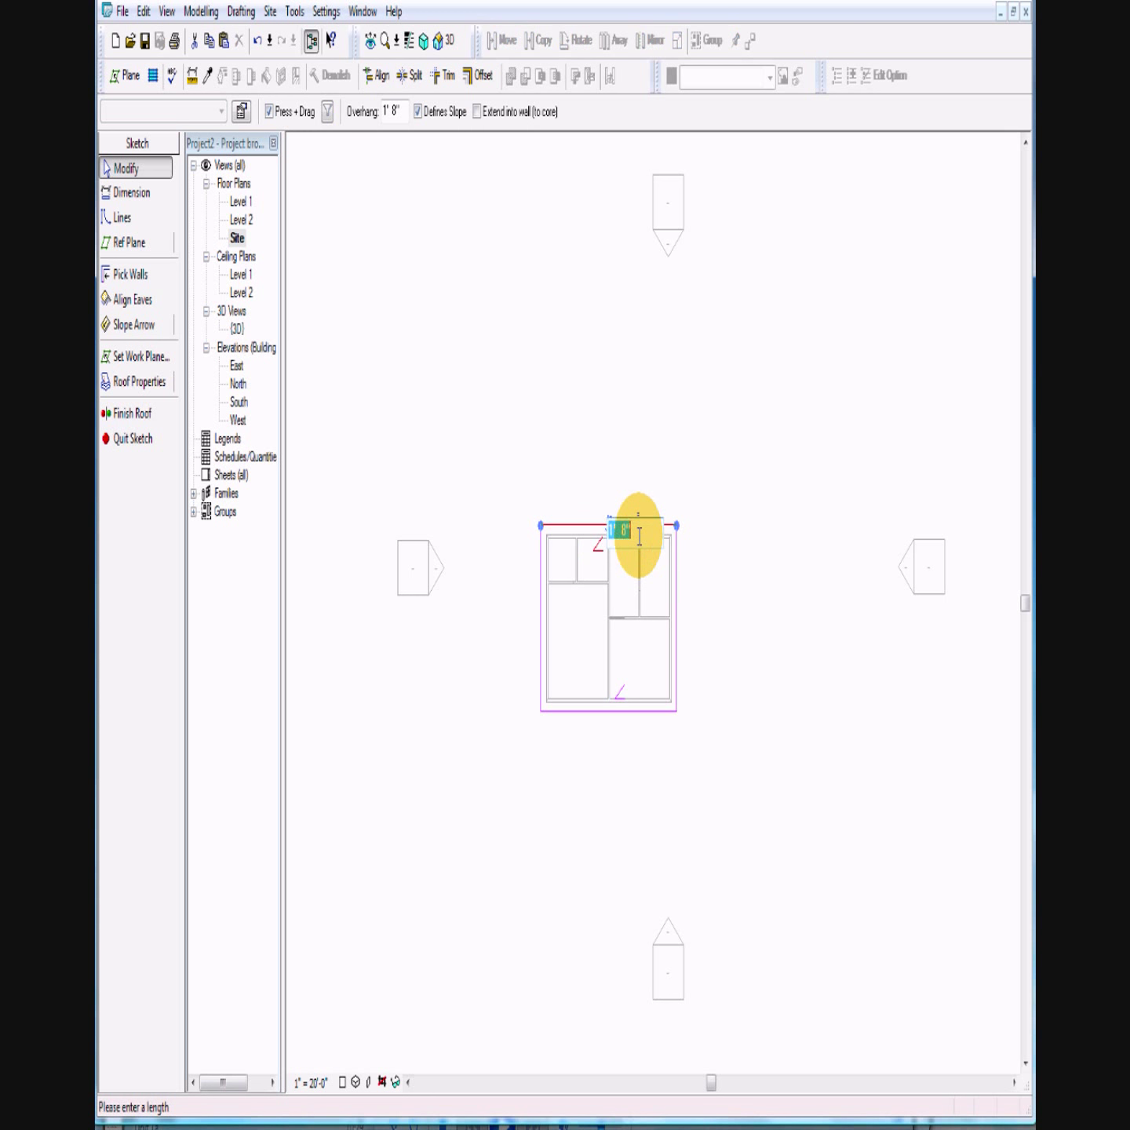
click(639, 537)
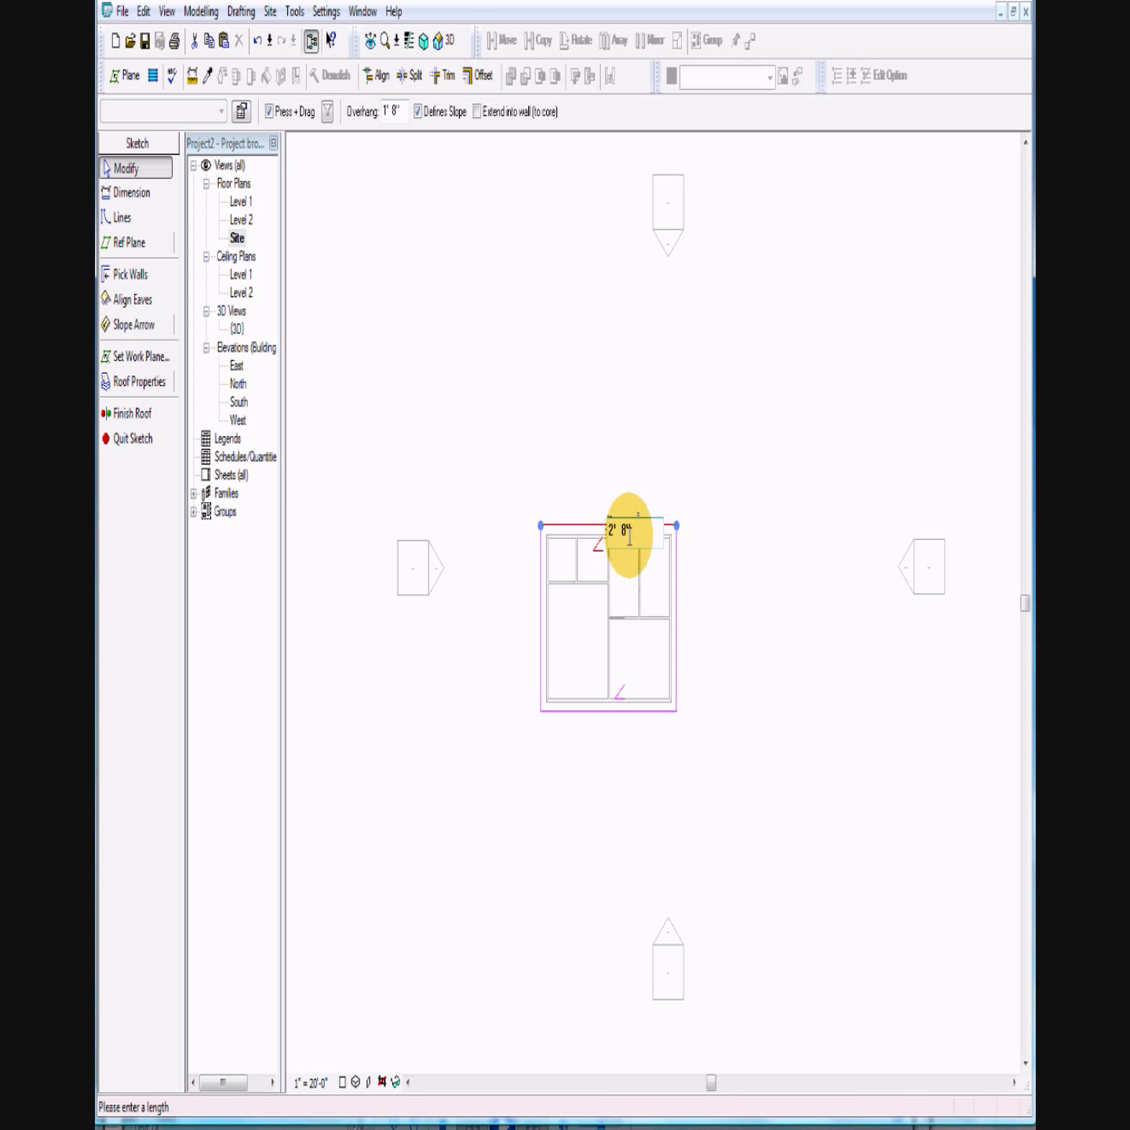
text(2')
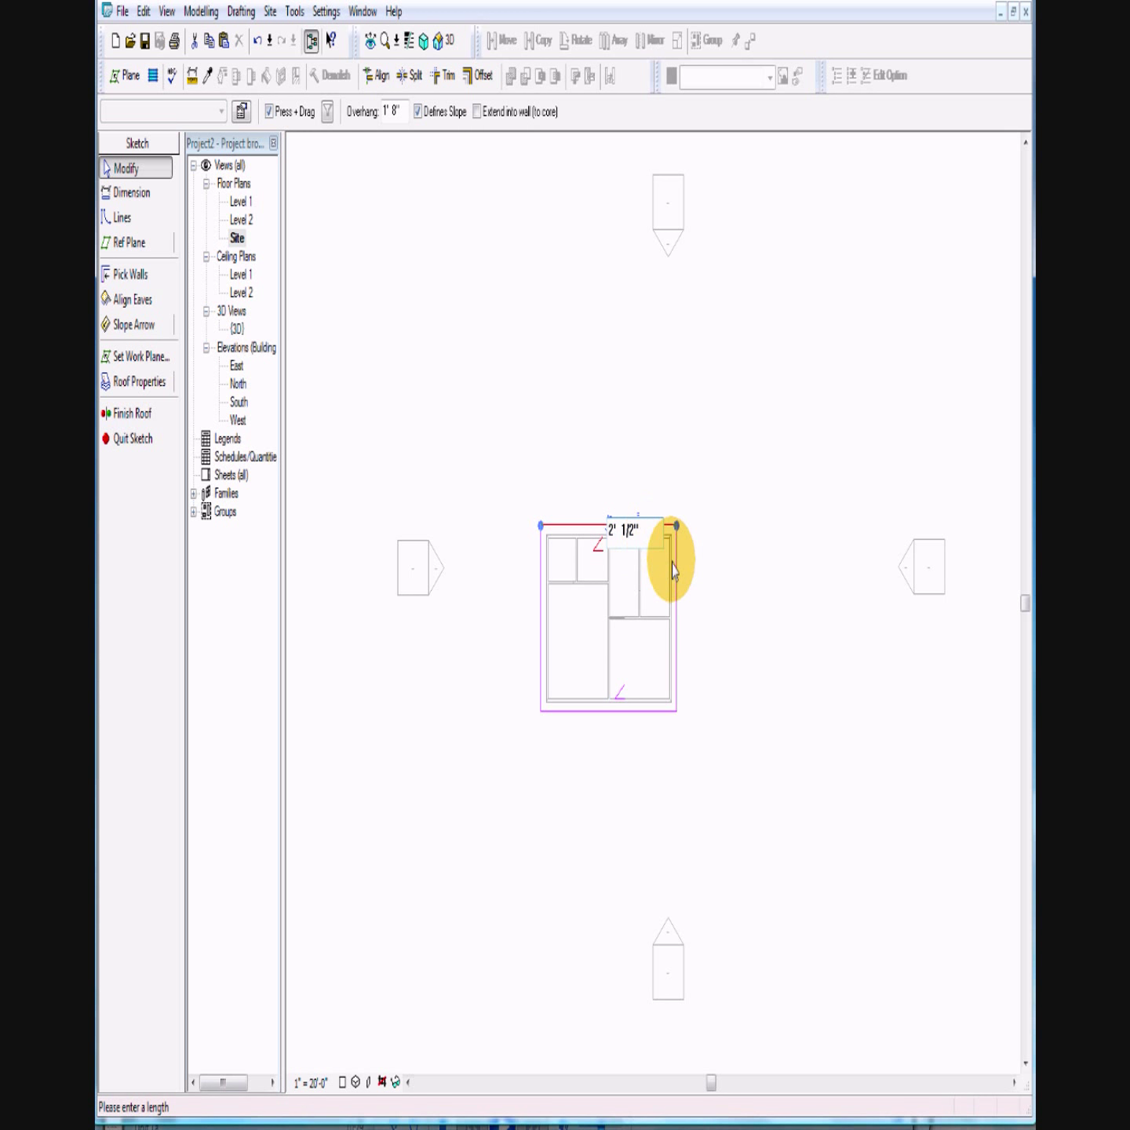
key(Return)
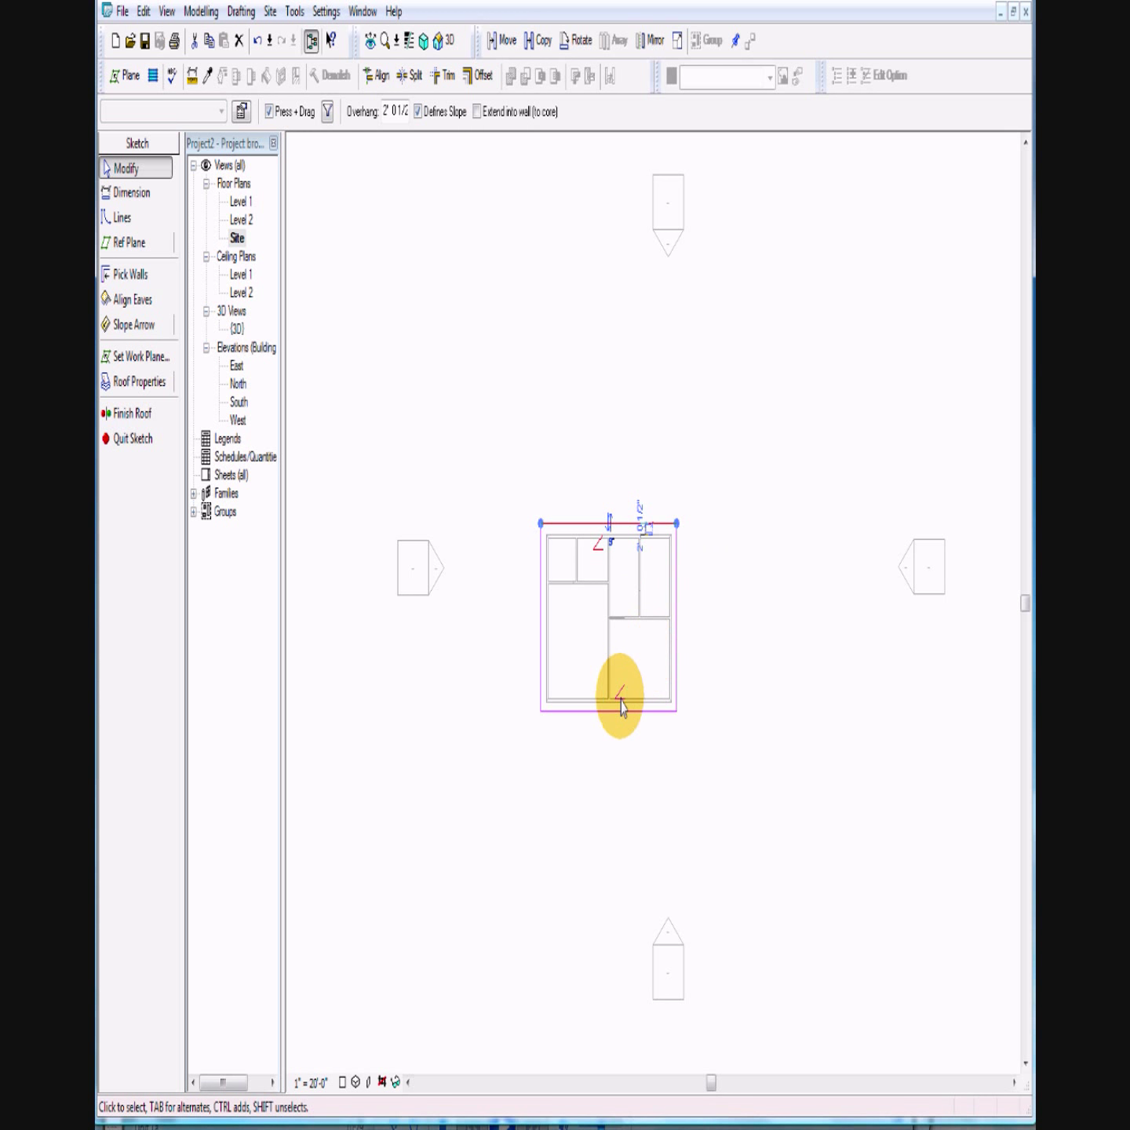
Step: Set the overhang of the south roof sketch line to 2' 0 1/2"
click(609, 710)
click(564, 710)
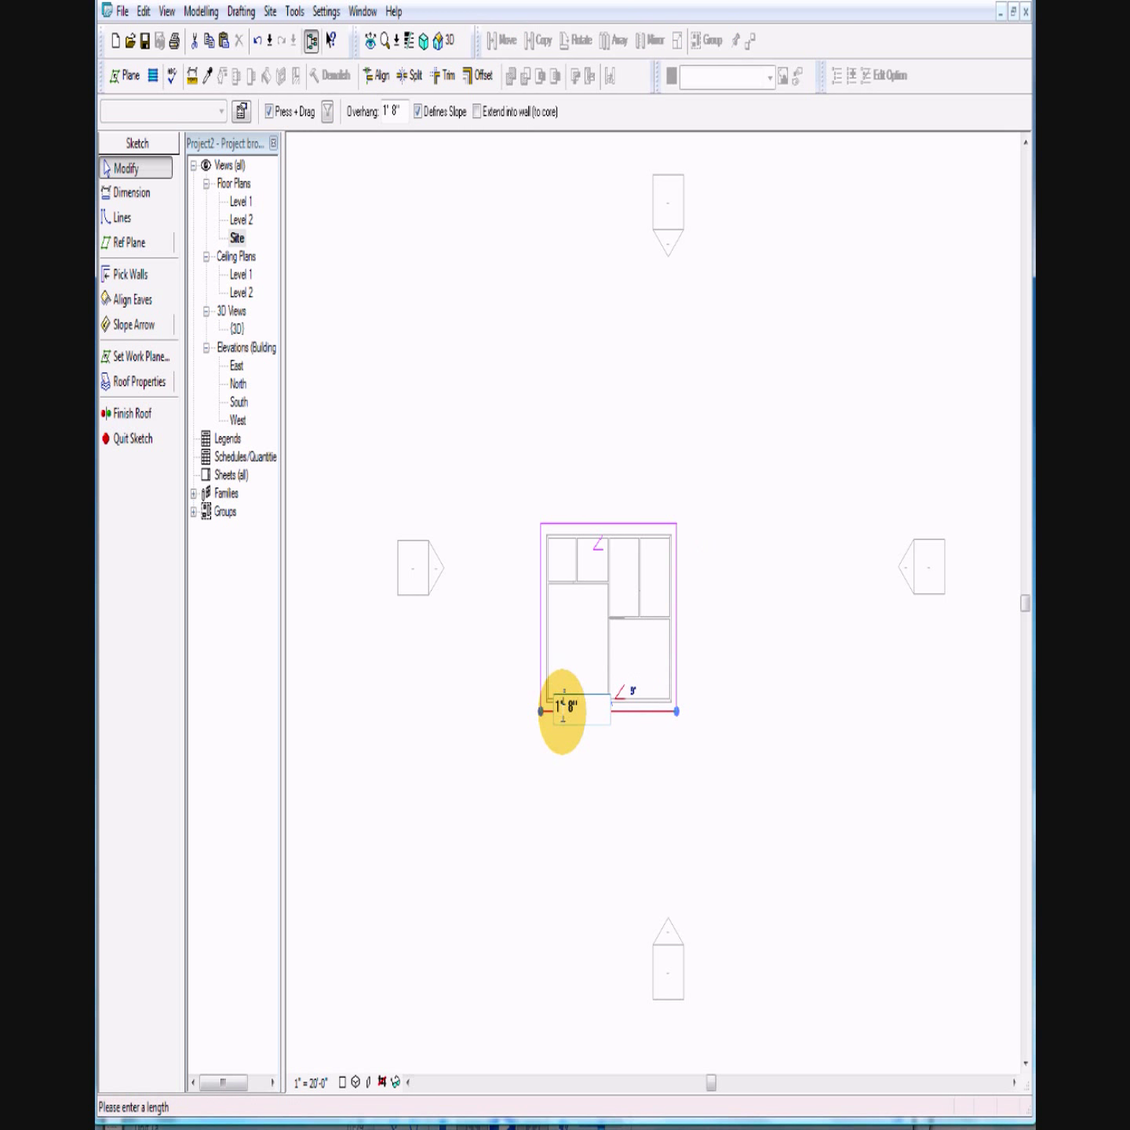
drag(555, 706, 568, 706)
text(2)
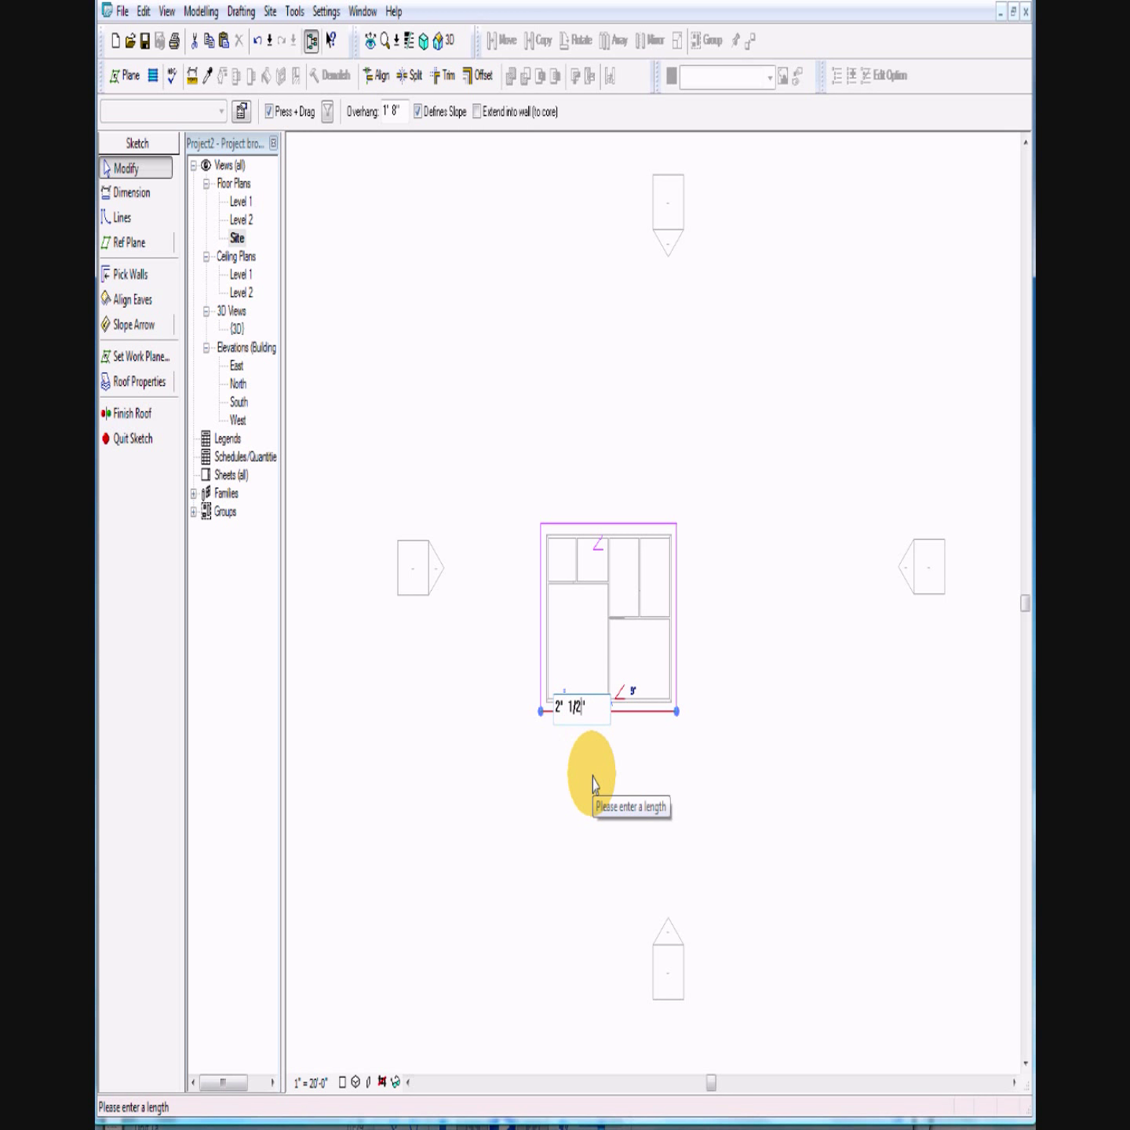
key(Return)
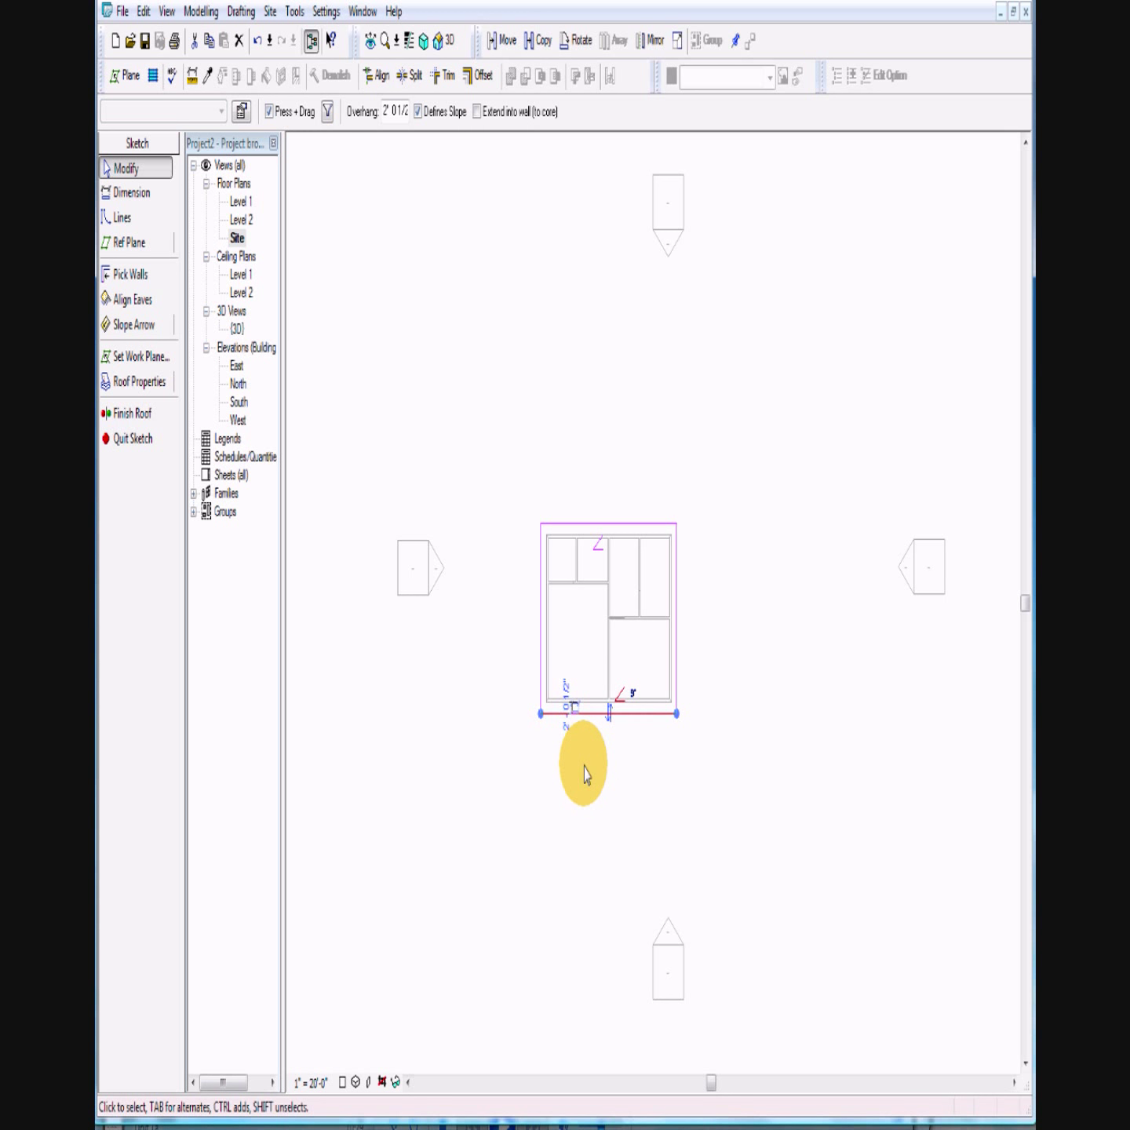
Step: Finish the edited roof, and check the house in the default 3D view and the Level 1 floor plan
click(135, 413)
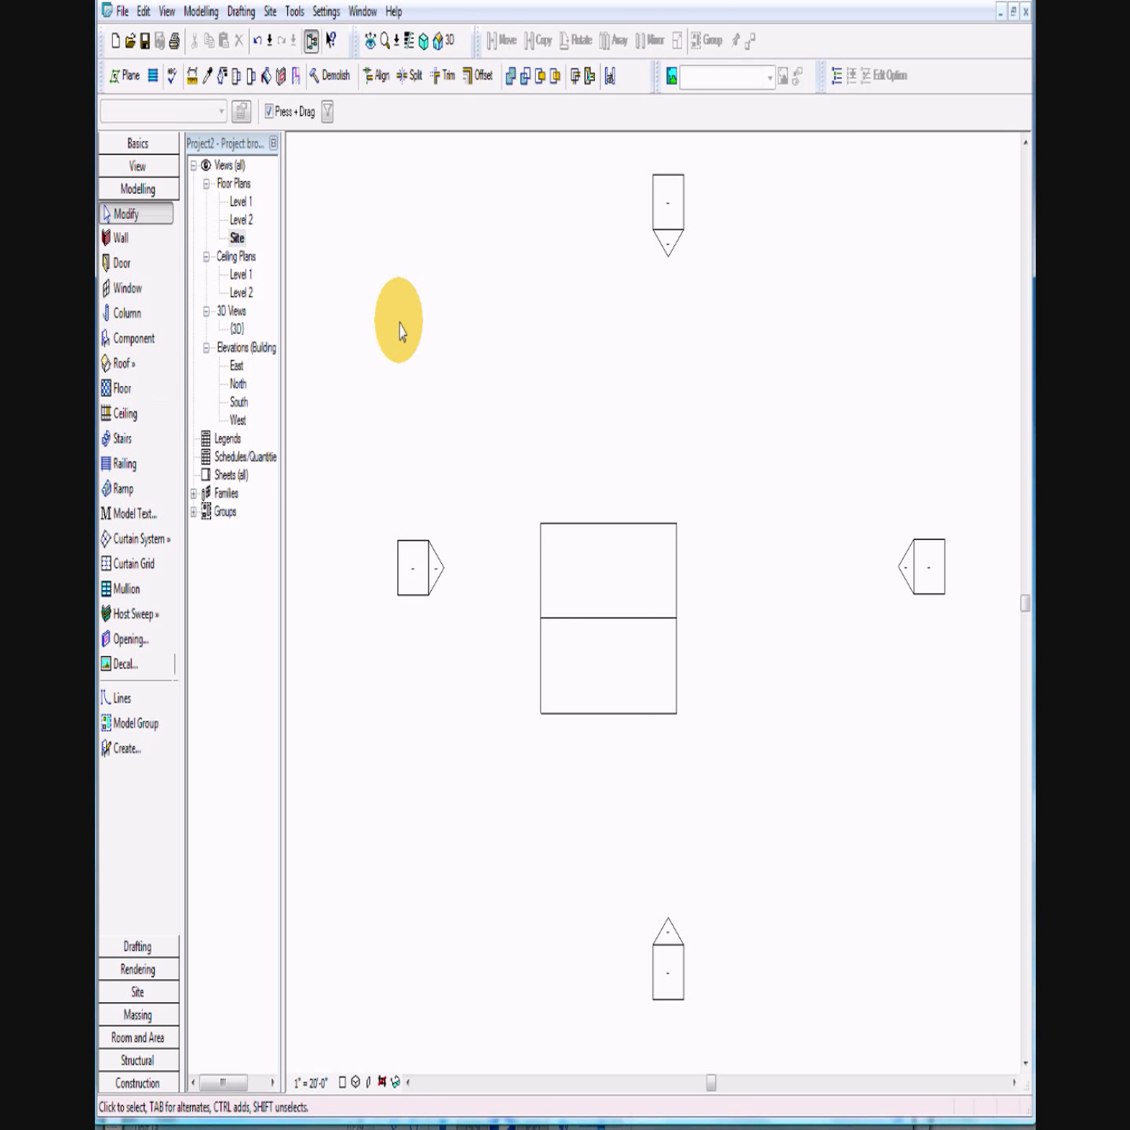
click(442, 42)
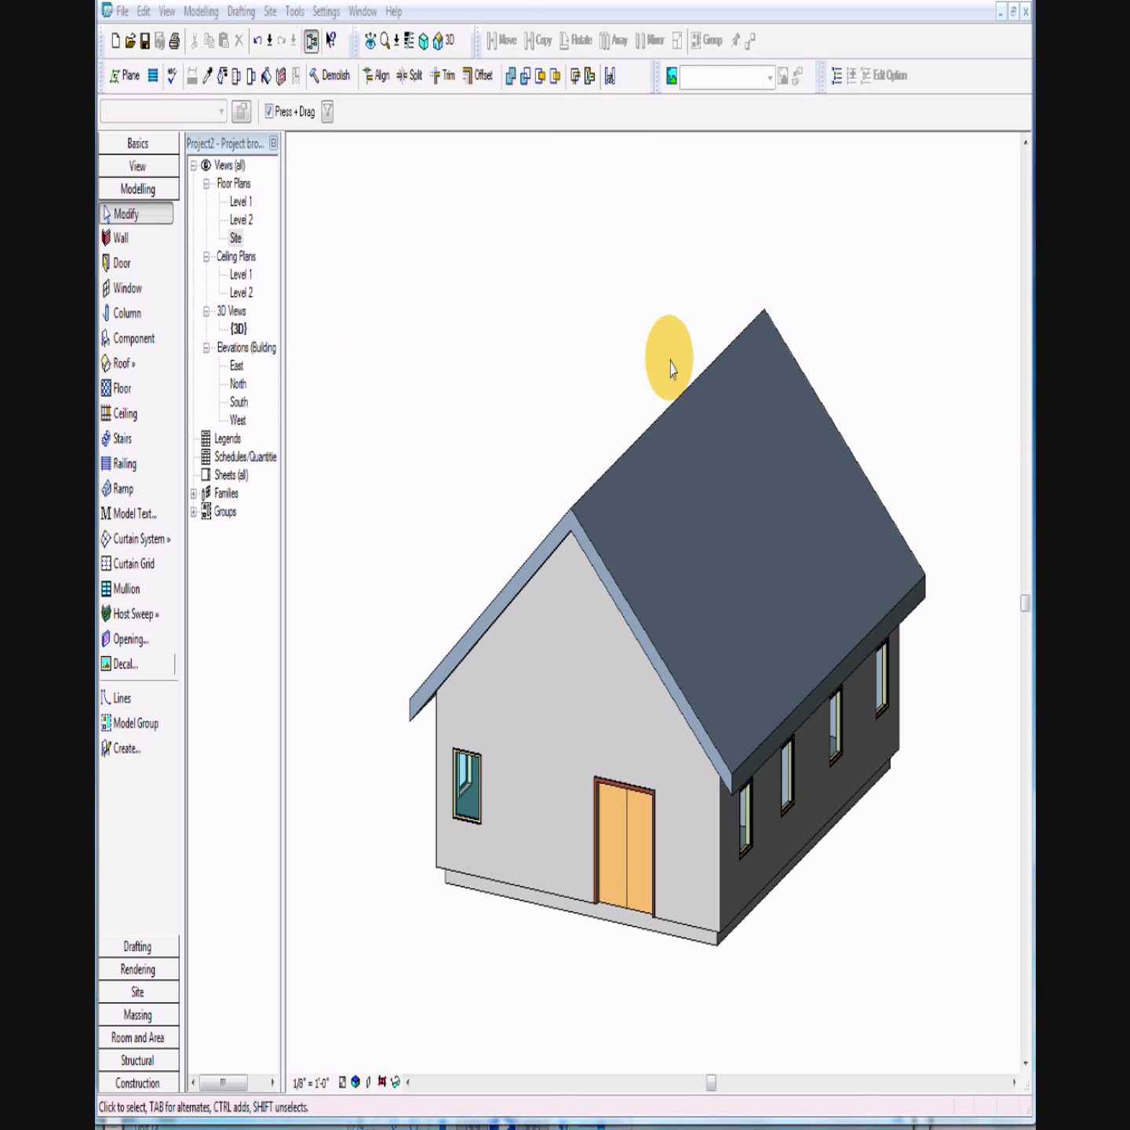
double_click(244, 204)
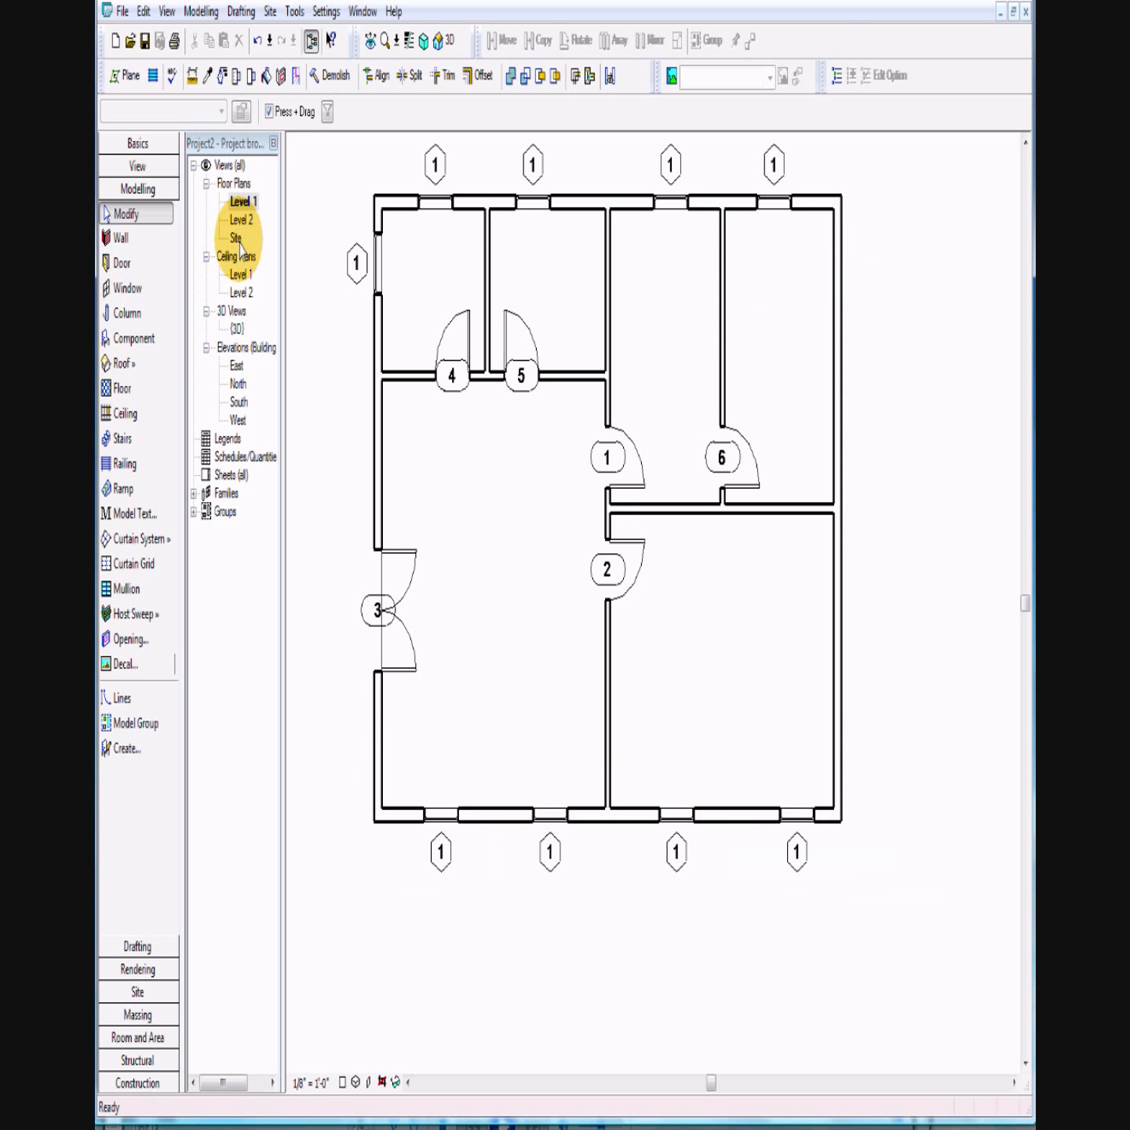
Step: Place a perspective camera in the Site plan, looking from southwest of the house past its northeast corner, and display the view as Shading with Edges
double_click(236, 238)
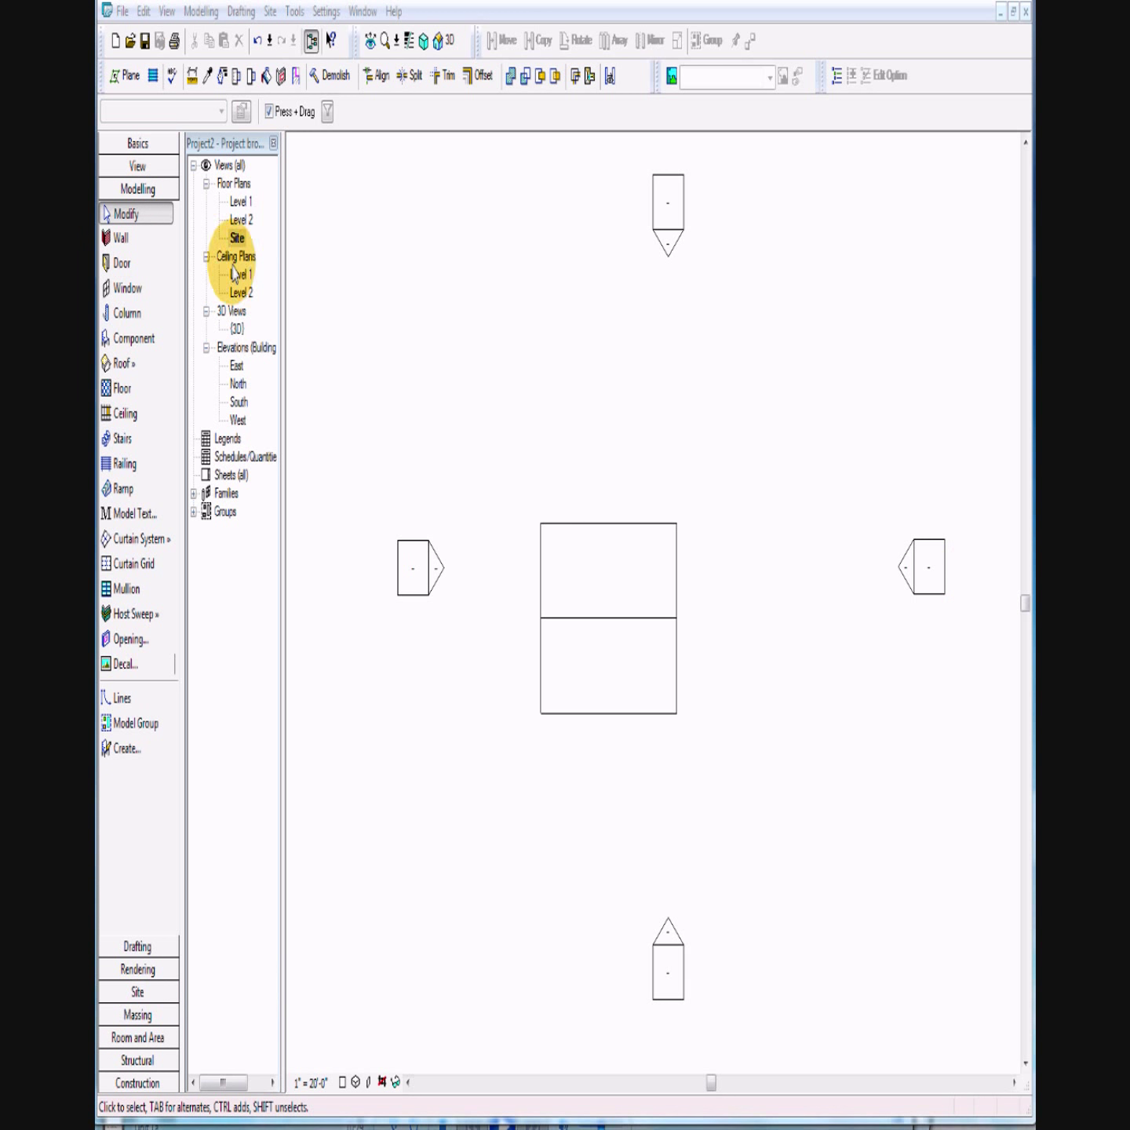
click(139, 166)
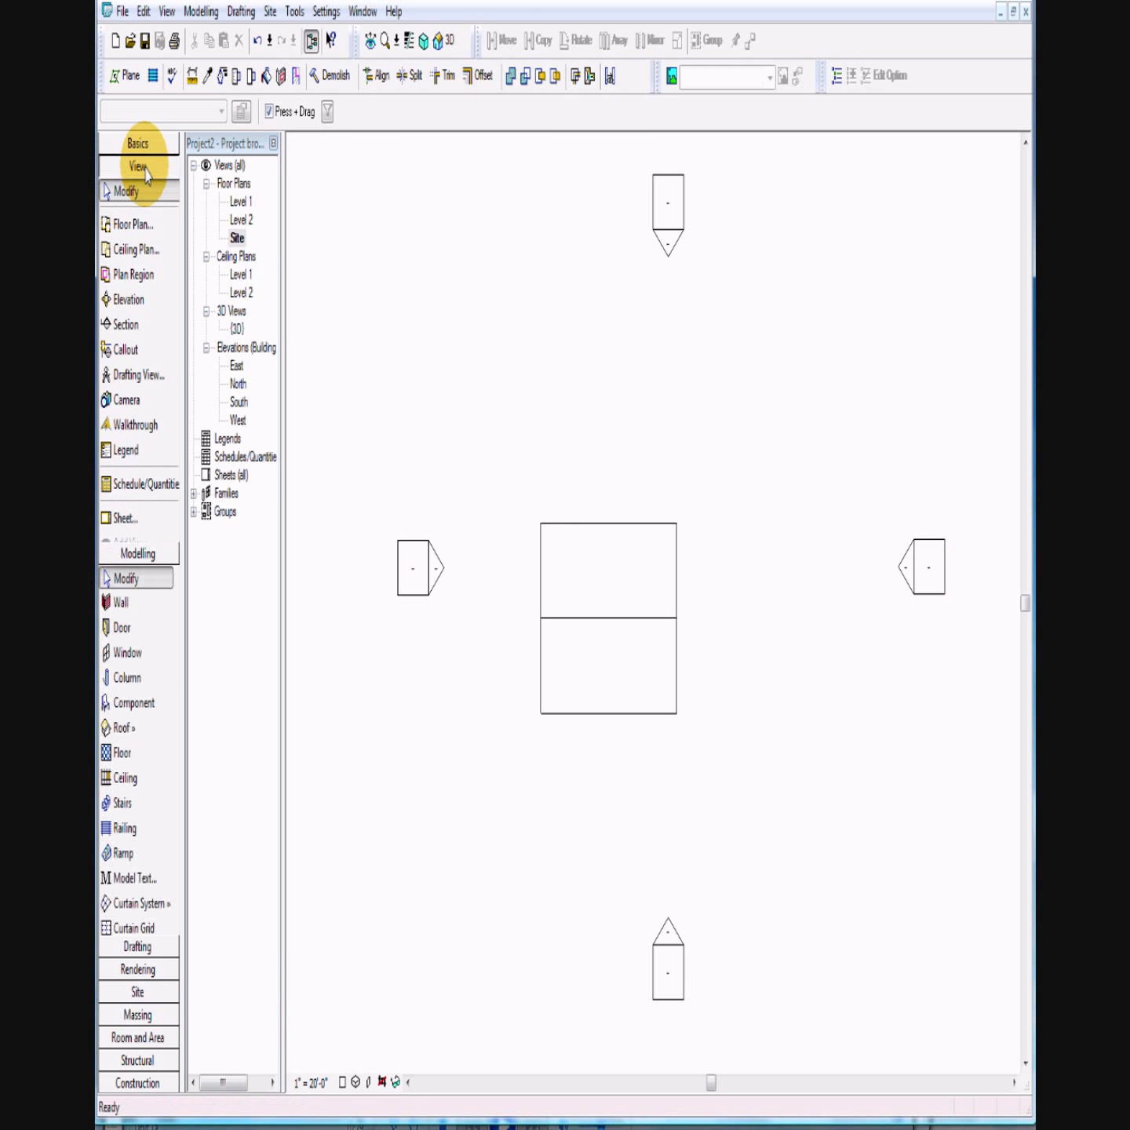
click(112, 412)
click(441, 858)
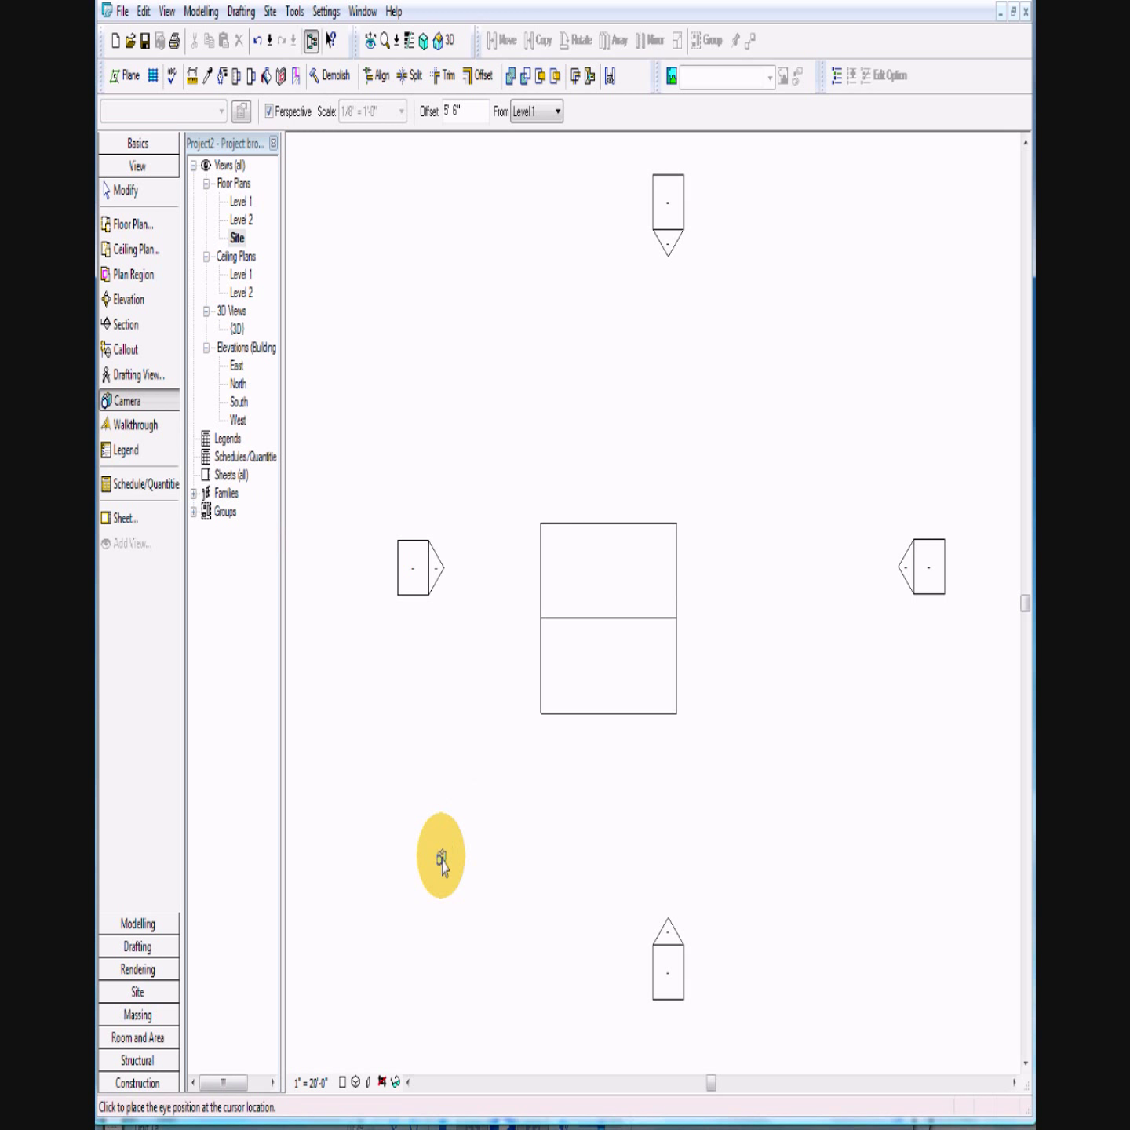
click(697, 499)
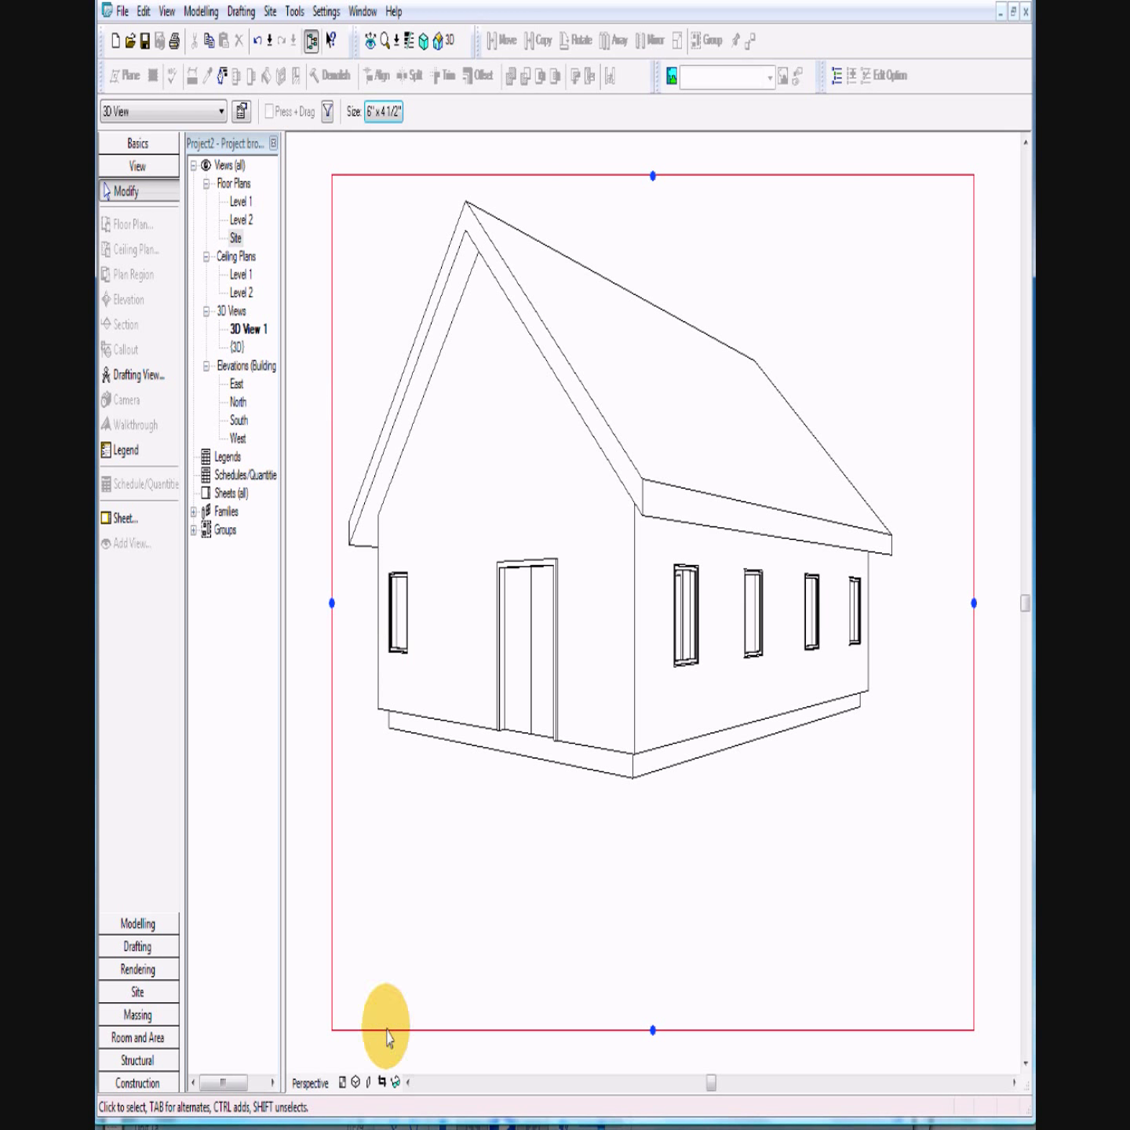
click(358, 1082)
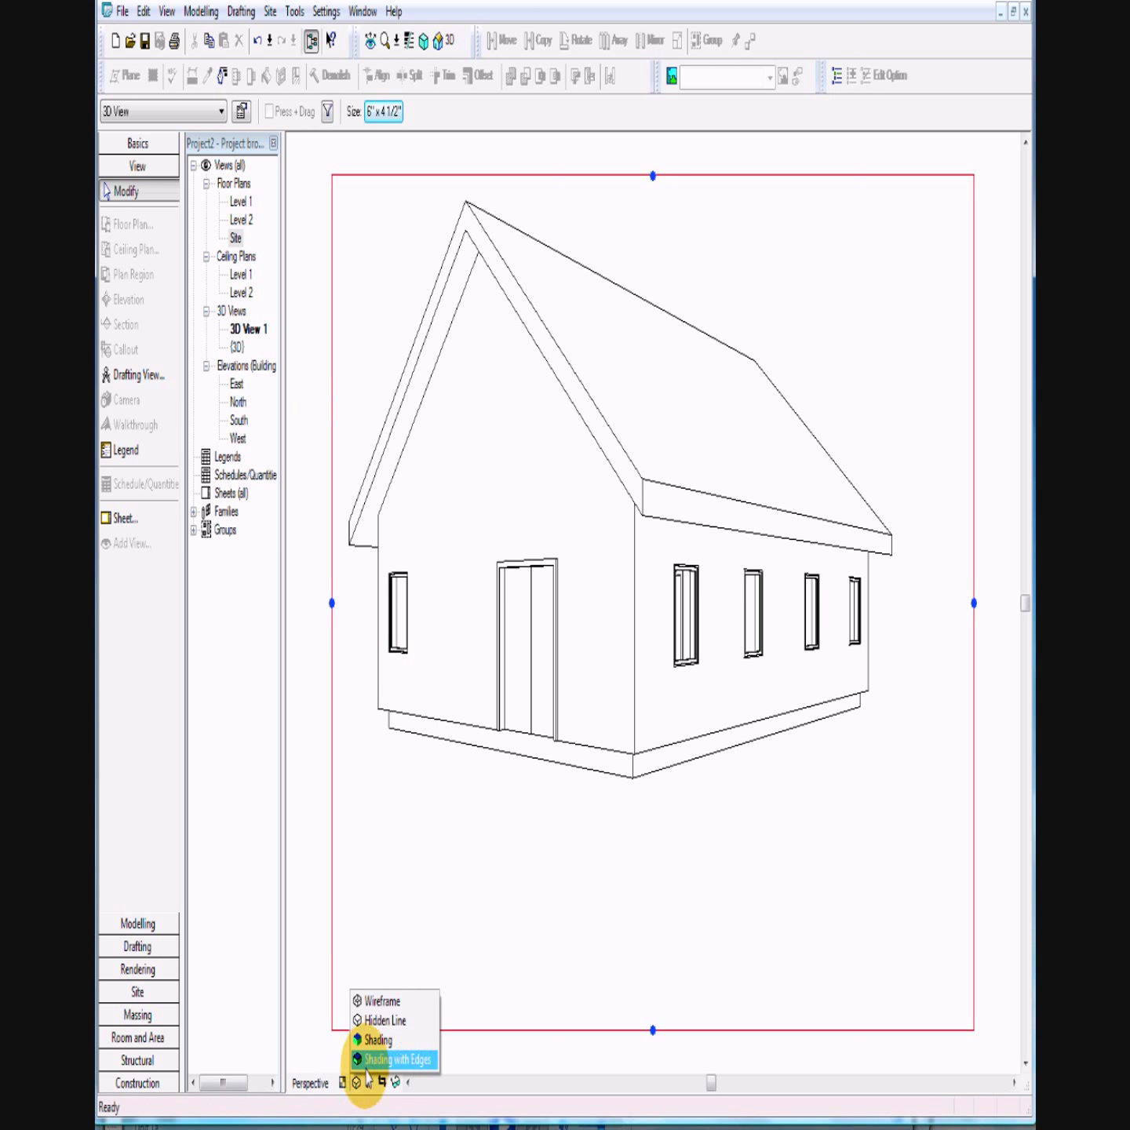
click(372, 1063)
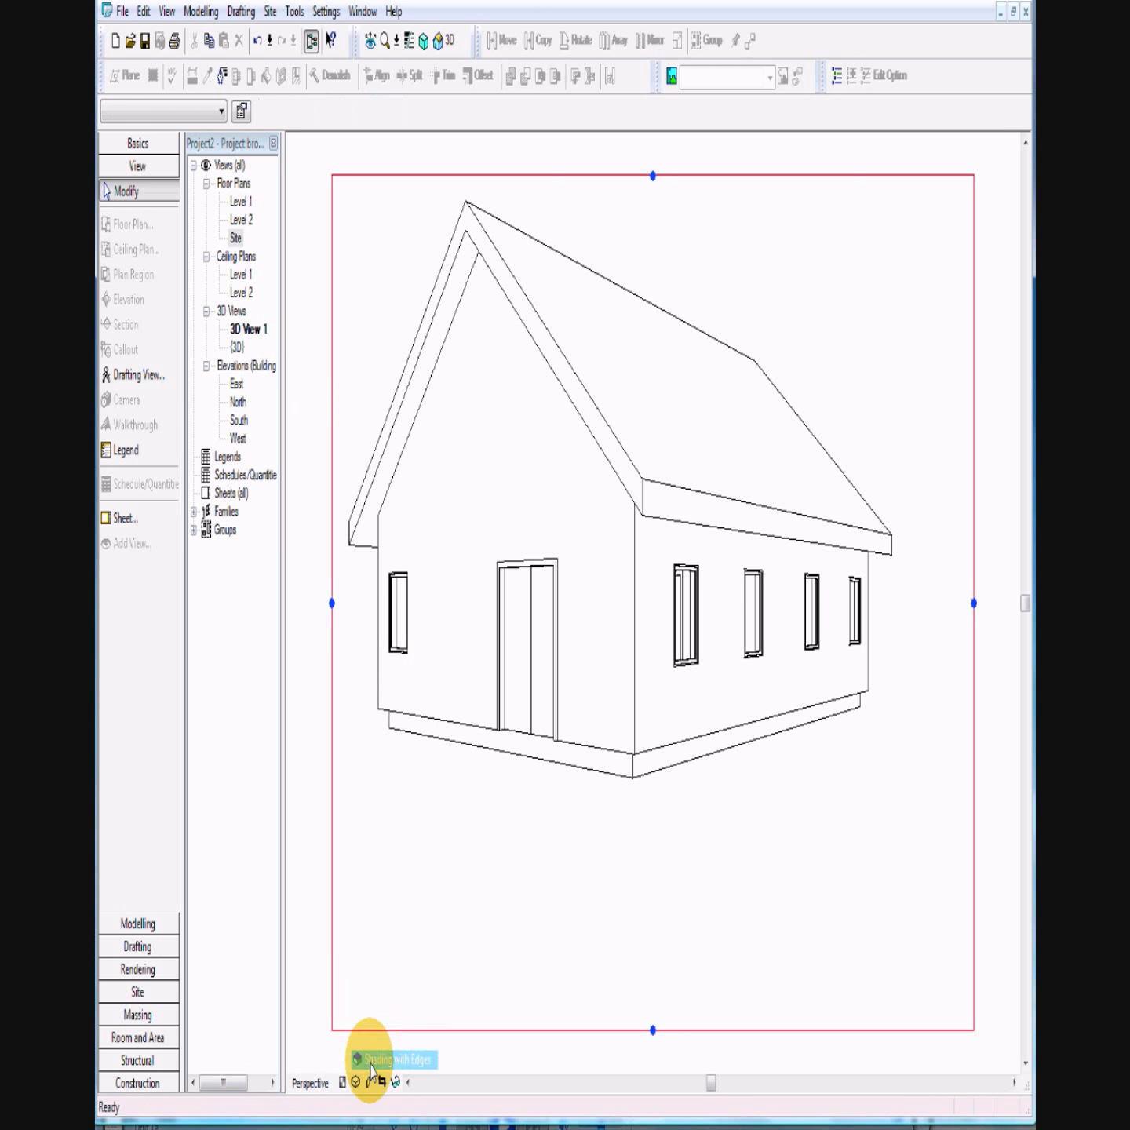